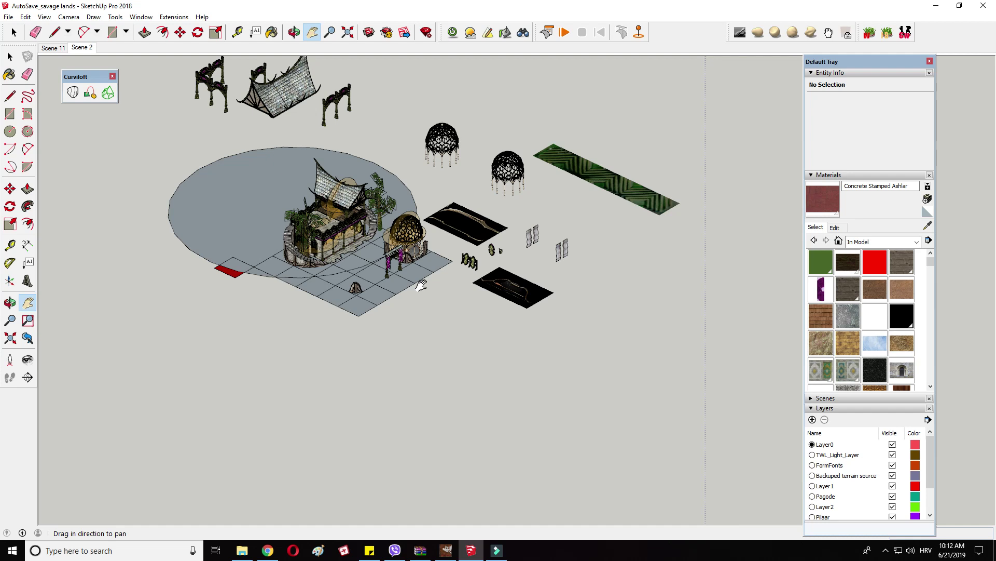
Step: Examine the roofed building, its curved stairs and trees, and the domed pavilion from several angles, including from above
scroll(446, 222, up, 3)
drag(441, 245, 558, 233)
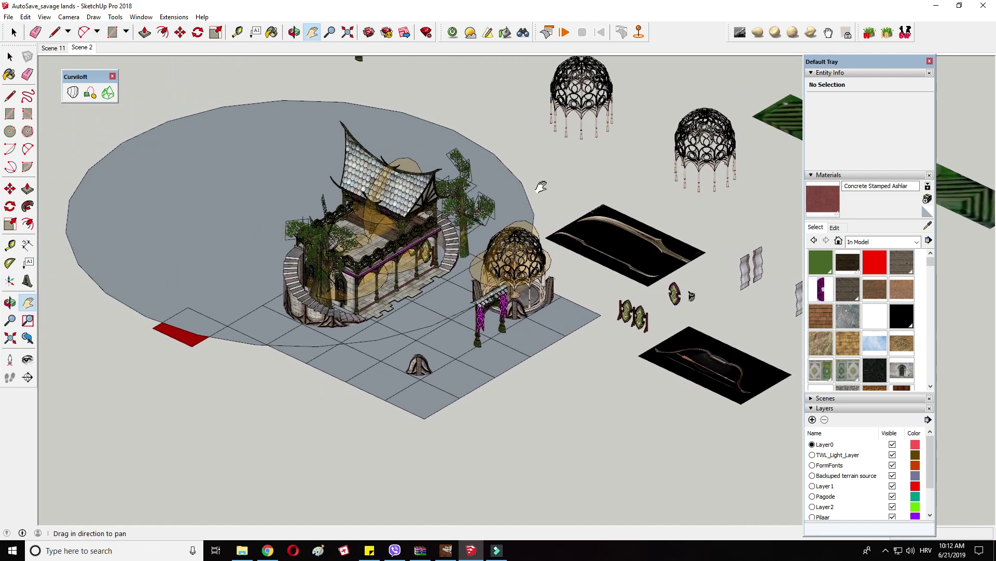
middle_drag(506, 194, 409, 244)
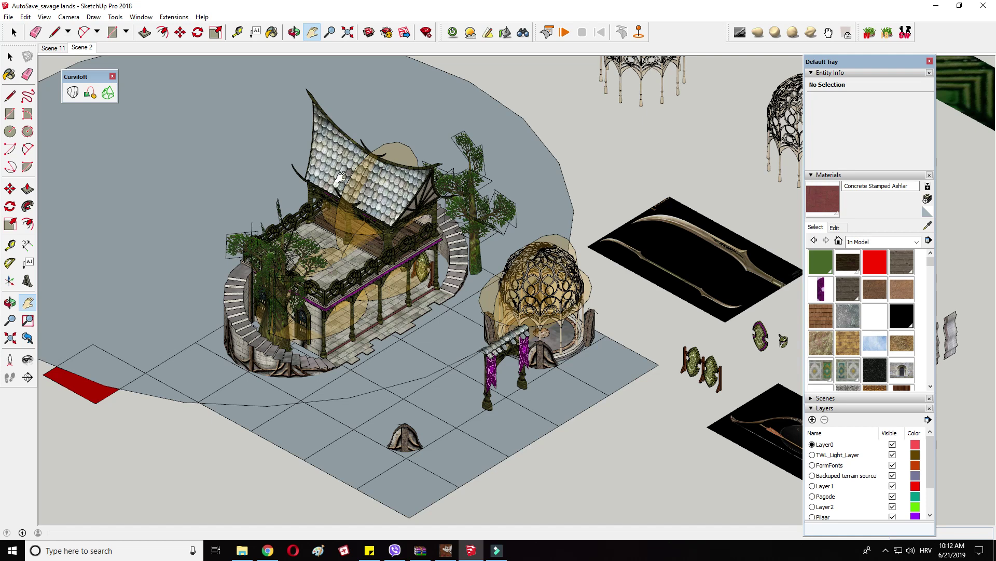
scroll(274, 293, up, 4)
scroll(358, 298, down, 4)
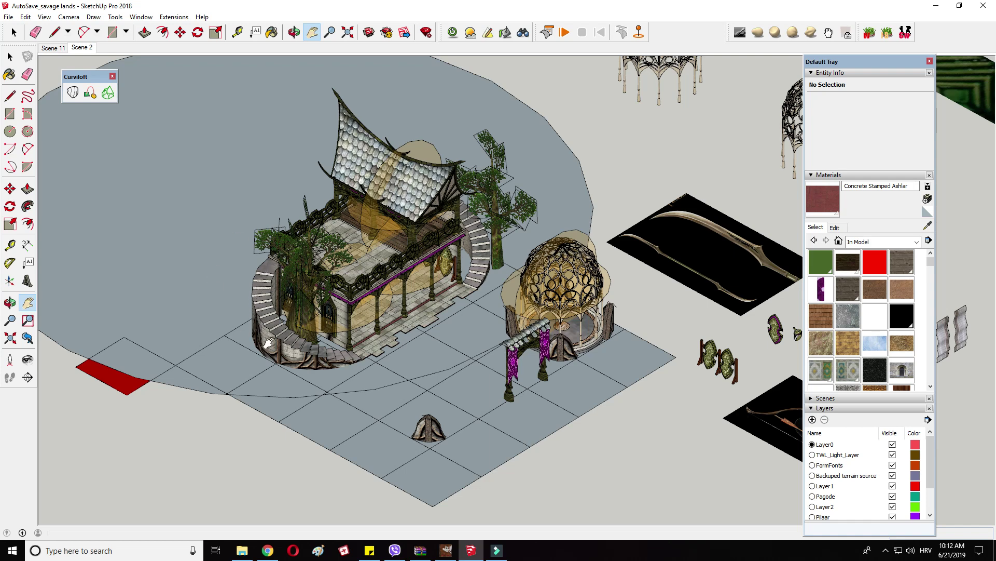
middle_drag(442, 257, 495, 282)
shift+middle_drag(495, 282, 503, 168)
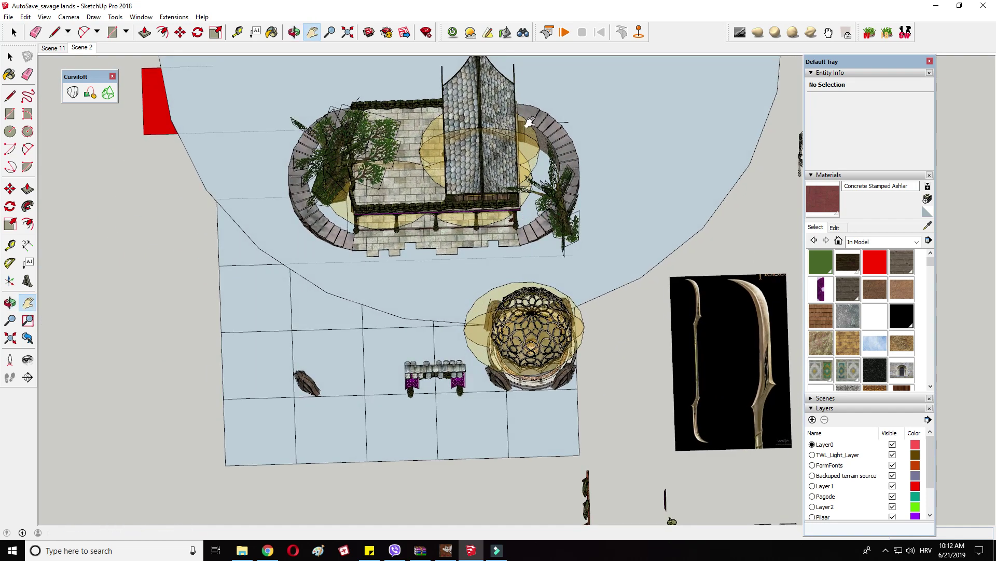
middle_drag(324, 185, 427, 345)
middle_drag(404, 224, 598, 294)
scroll(540, 312, down, 3)
middle_drag(539, 312, 457, 379)
scroll(477, 357, up, 3)
scroll(495, 256, up, 3)
scroll(494, 256, up, 3)
middle_drag(494, 256, 587, 190)
scroll(469, 280, down, 6)
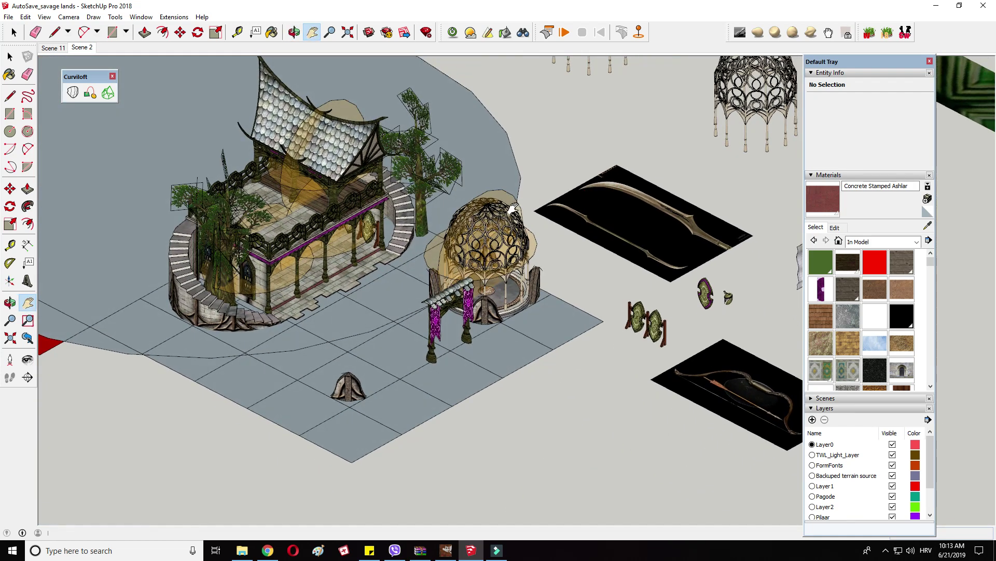
Step: Survey the gate and props around the building, including the bow reference images, shields, curtains, spare domes and green patterned strip
shift+middle_drag(455, 237, 582, 314)
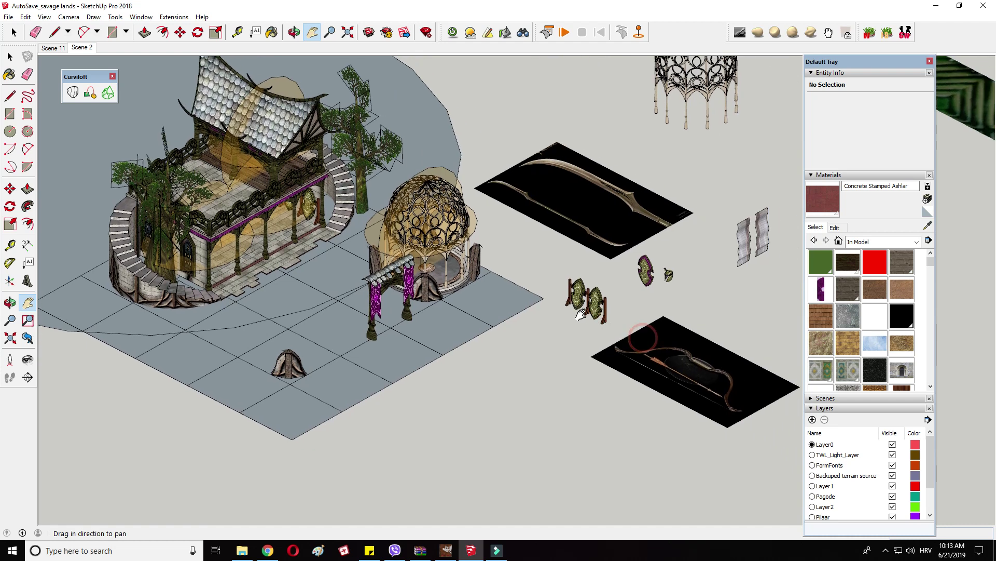
middle_drag(384, 341, 439, 302)
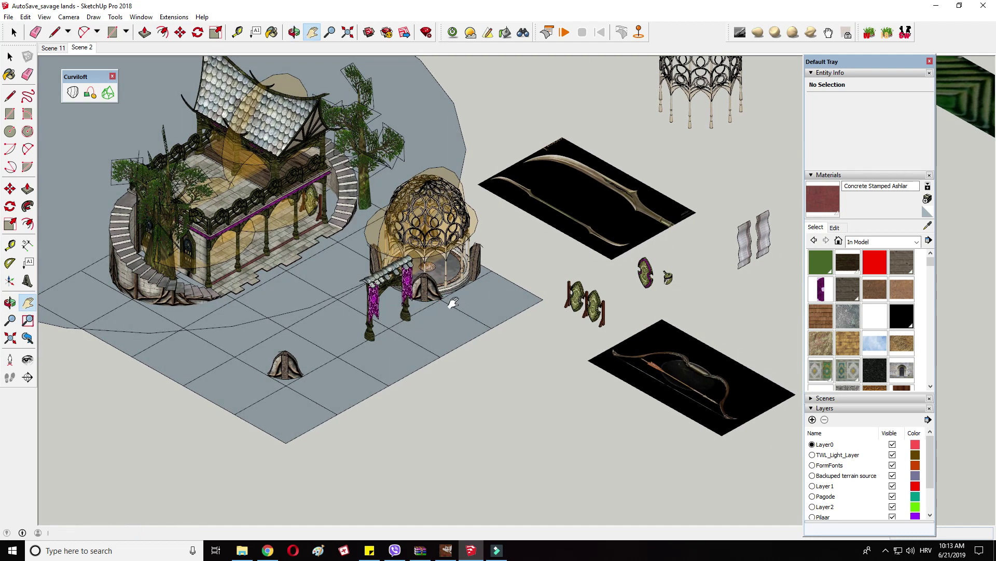
drag(423, 312, 471, 343)
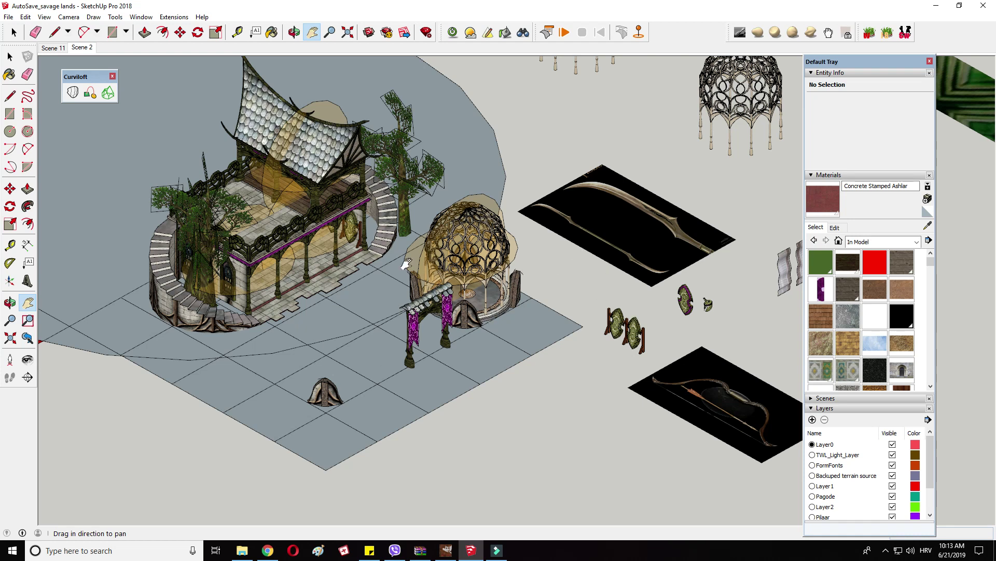
drag(571, 353, 472, 296)
drag(104, 329, 150, 320)
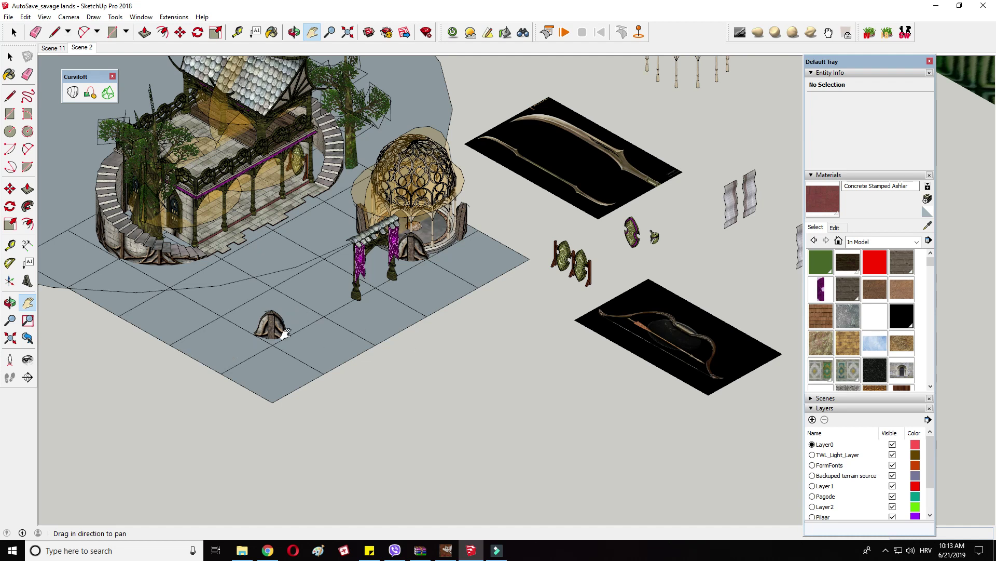
click(11, 94)
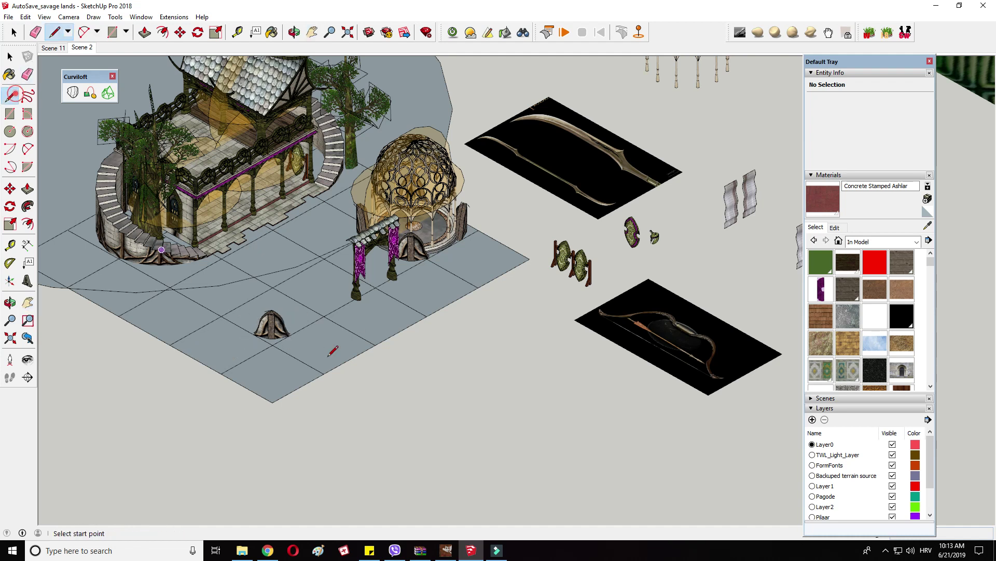
click(309, 27)
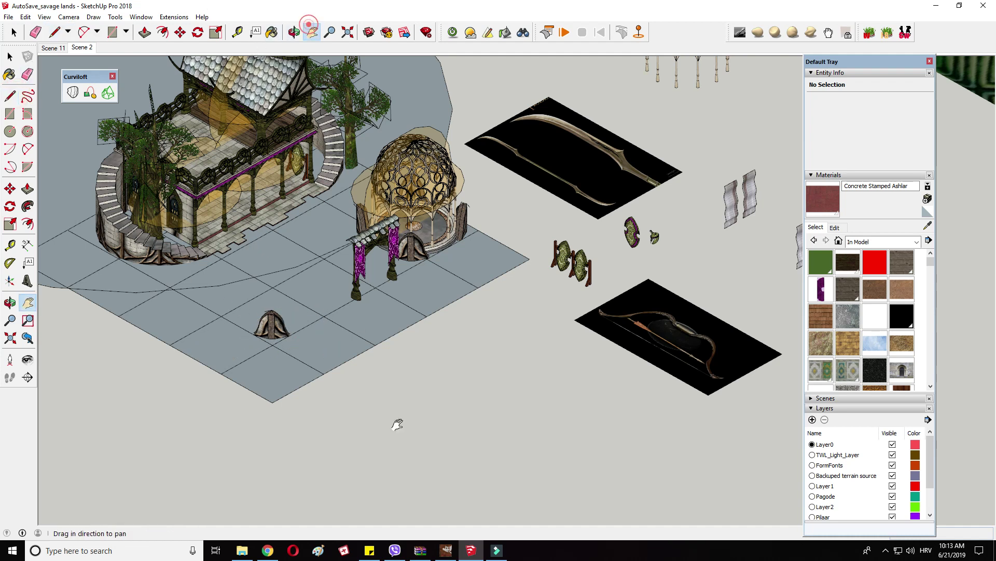
drag(711, 210, 713, 254)
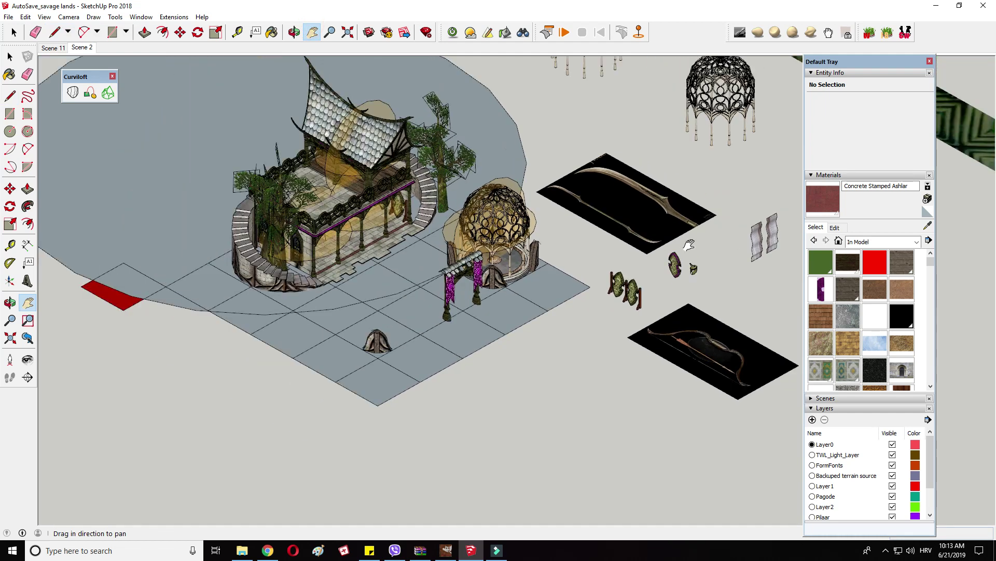
mouse_move(520, 251)
mouse_down()
mouse_move(391, 329)
mouse_move(405, 320)
mouse_up()
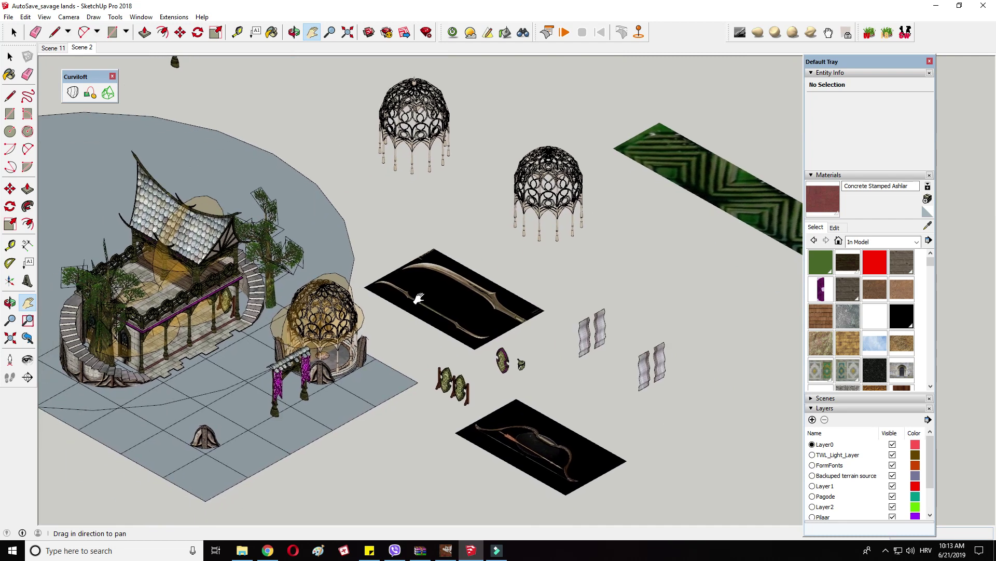
scroll(420, 306, down, 2)
drag(403, 354, 488, 296)
scroll(358, 323, up, 2)
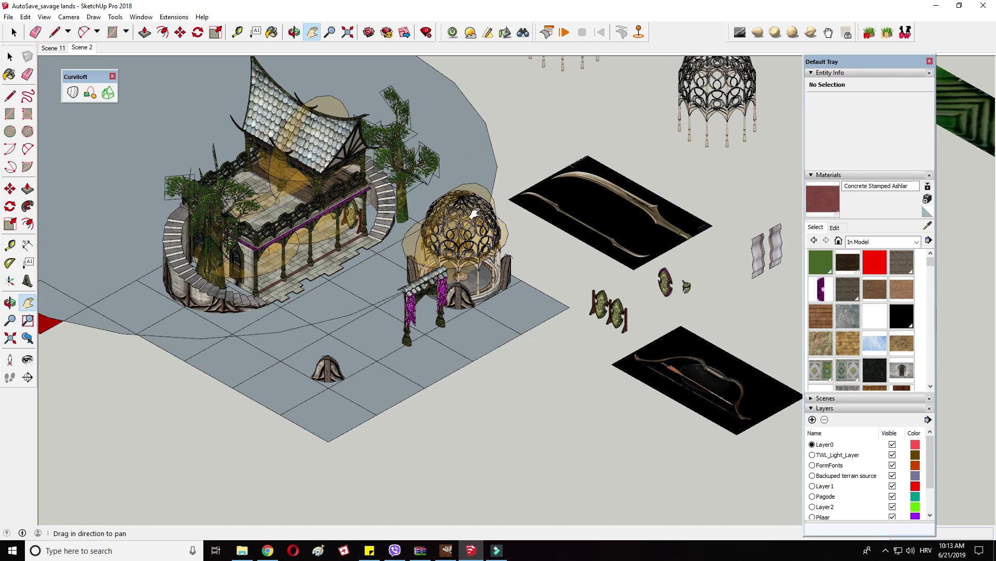
drag(452, 256, 248, 285)
drag(590, 244, 621, 203)
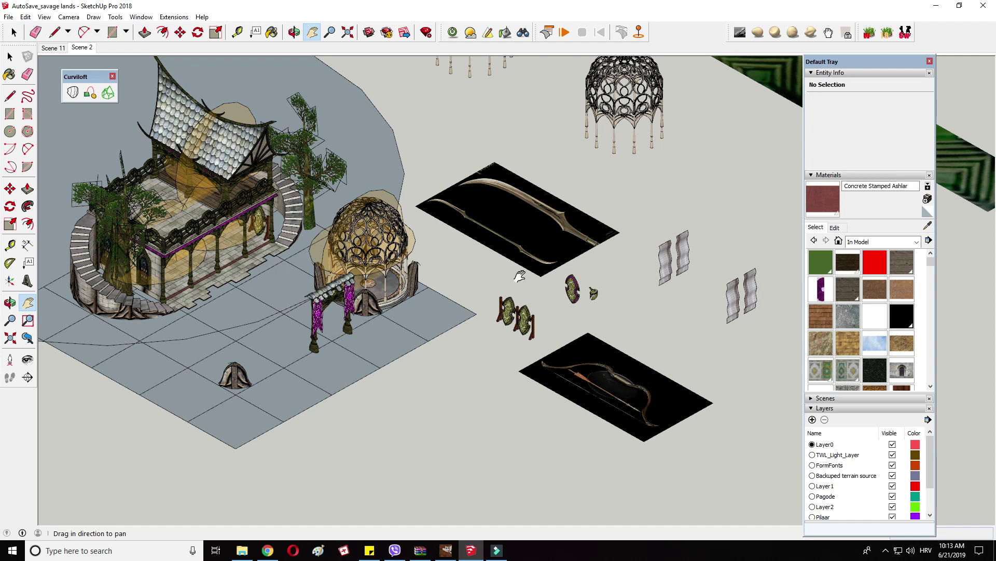
drag(517, 276, 336, 373)
scroll(347, 336, down, 3)
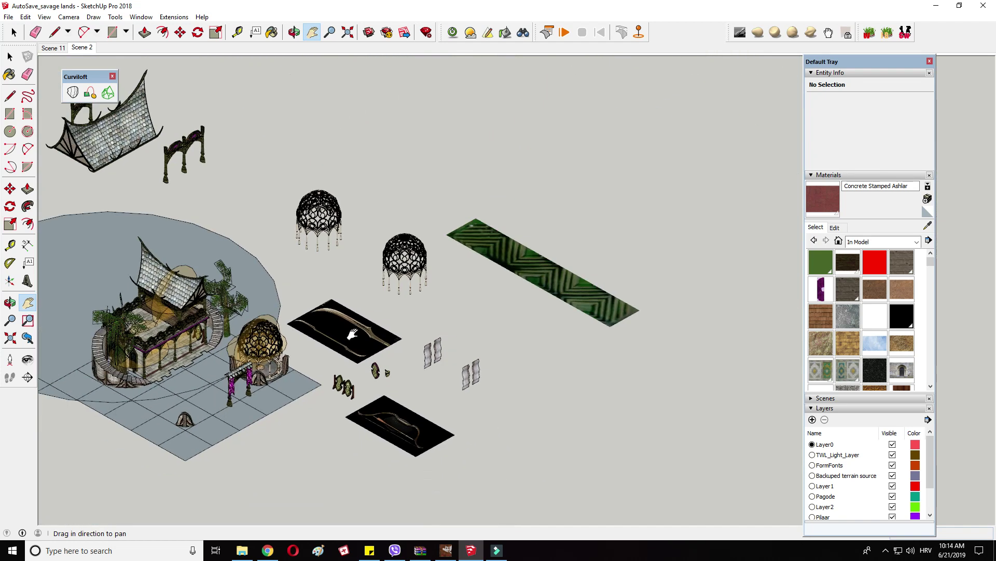
Step: Draw a large flat circle on the empty ground between the curtains and the green patterned strip
drag(382, 345, 463, 194)
scroll(583, 238, up, 4)
click(27, 132)
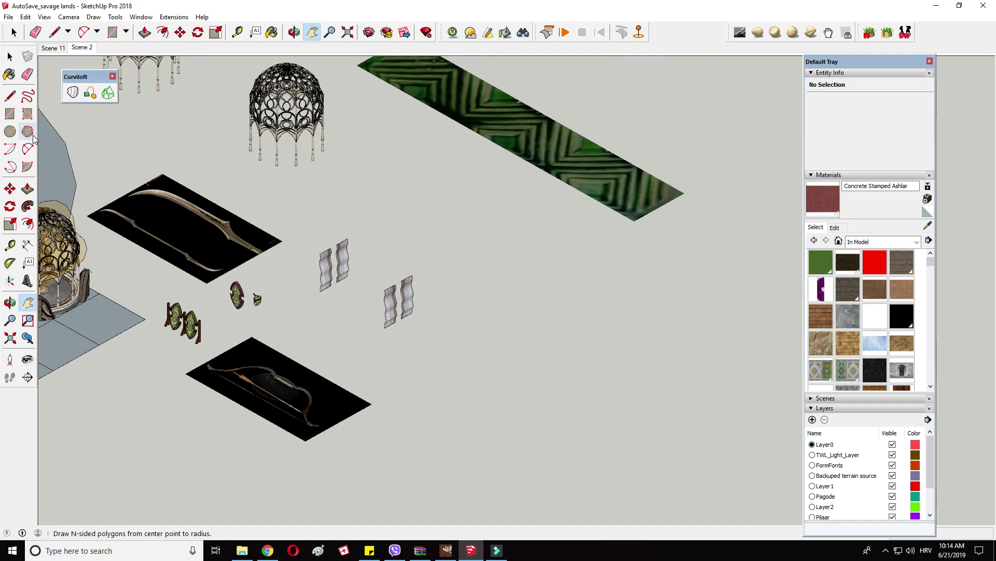
click(10, 131)
click(470, 233)
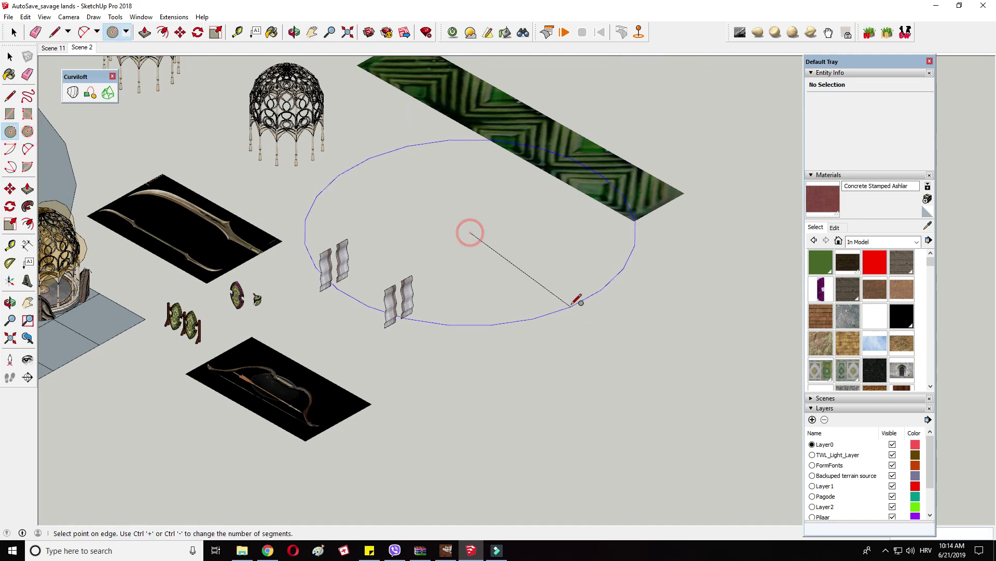
click(529, 266)
Step: Draw a small concentric circle at the centre of the large disc, about one fifth of its diameter
click(27, 132)
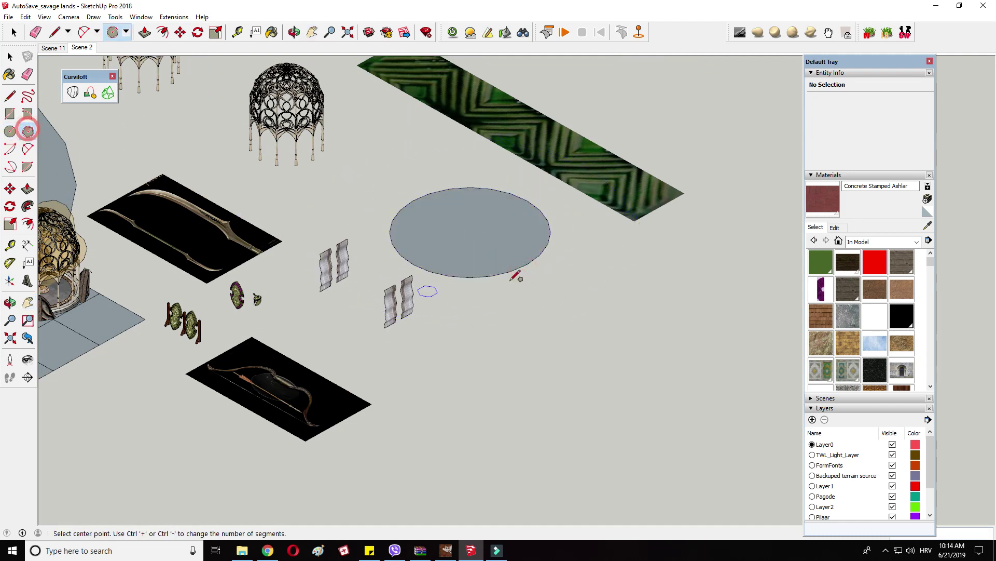
scroll(507, 233, up, 4)
click(412, 232)
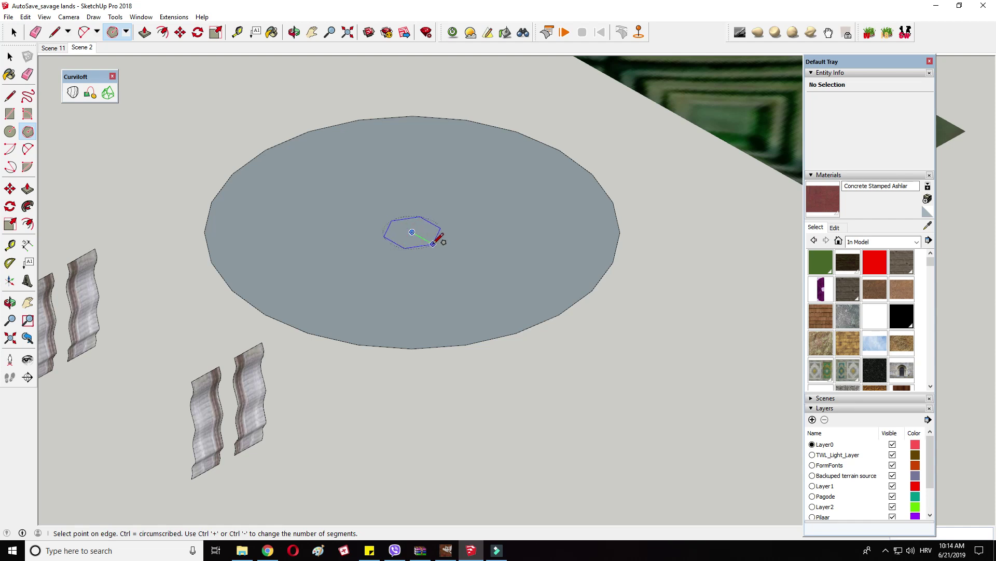
click(10, 131)
click(412, 231)
click(443, 246)
Step: Try splitting the small circle with a line through its centre, and erase the line
right_click(412, 231)
click(215, 33)
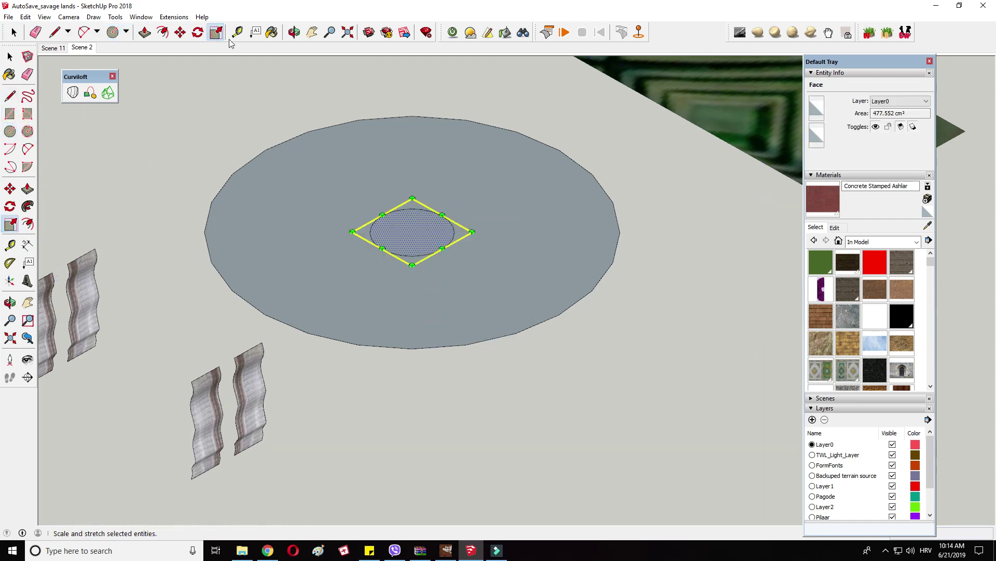
click(10, 97)
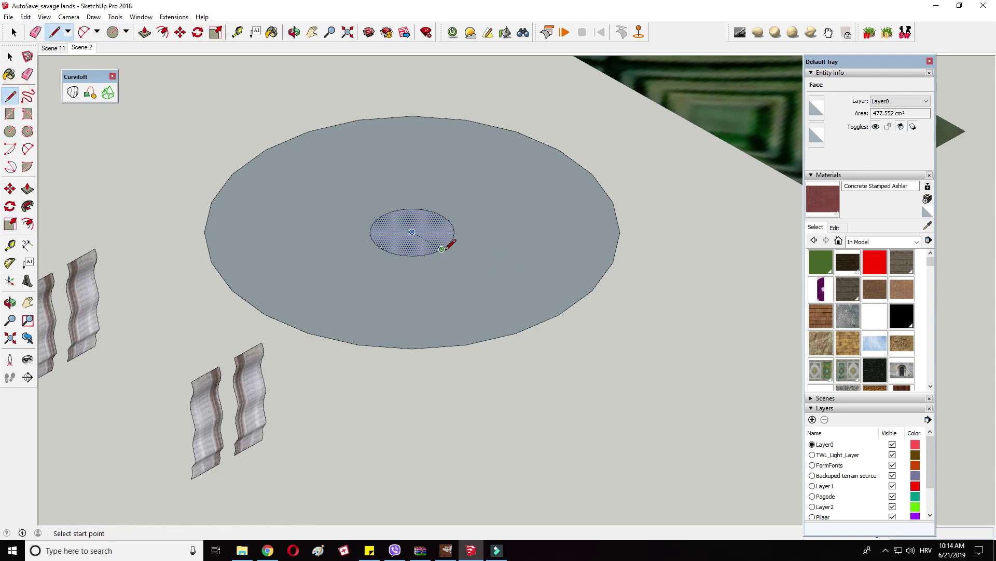
click(442, 249)
click(382, 214)
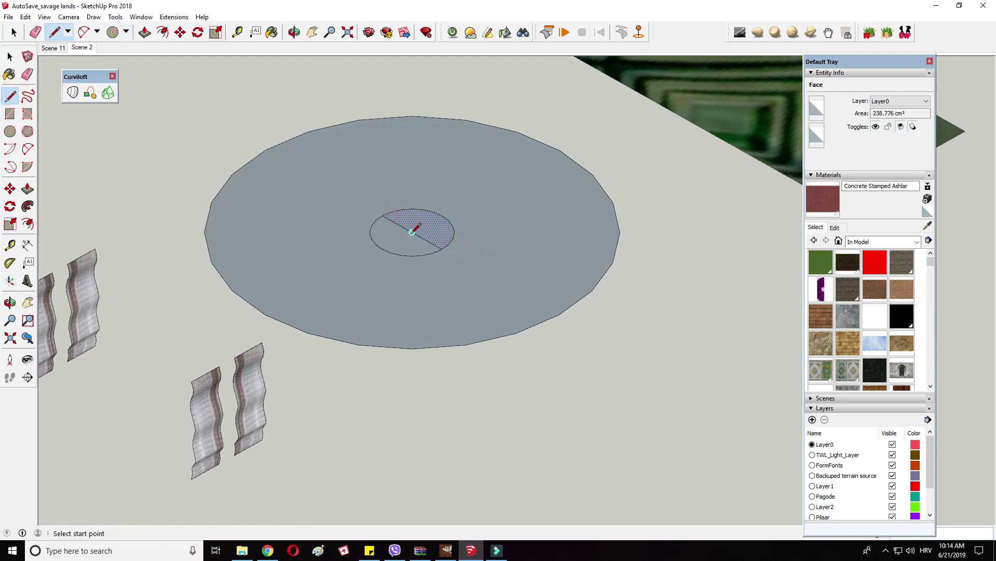
scroll(412, 231, up, 3)
click(36, 33)
click(430, 237)
Step: Offset the small circle inward to form a narrow ring around a smaller inner face
click(27, 224)
click(465, 233)
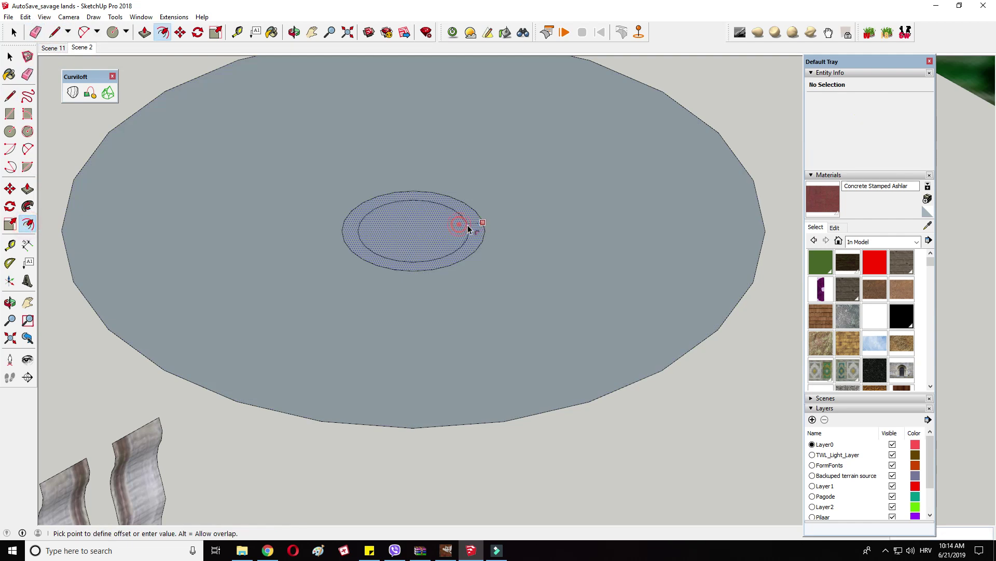
click(472, 229)
Step: Move the inner circular face straight down to form a tapered cup in the disc
right_click(426, 221)
click(180, 32)
scroll(402, 232, up, 2)
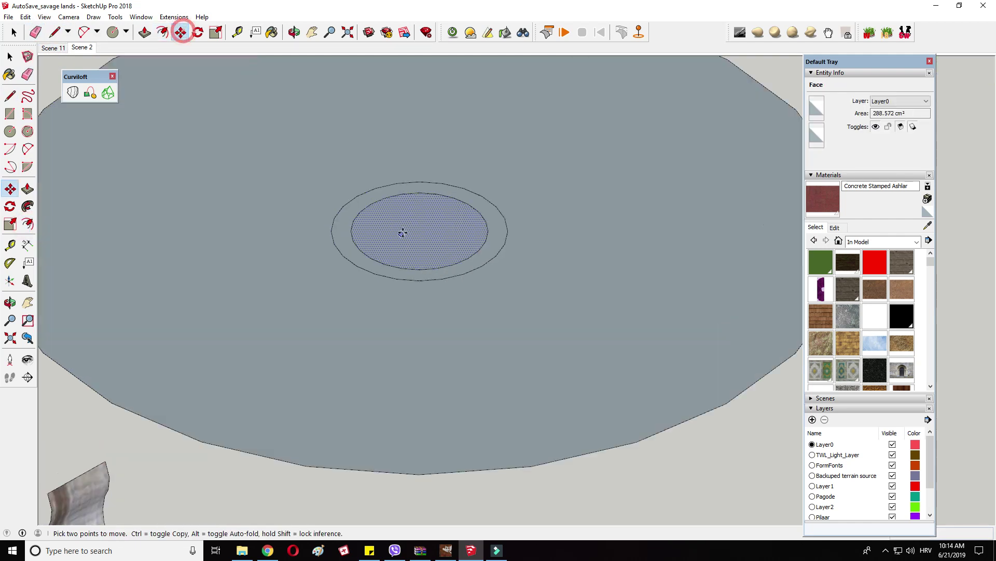
click(415, 215)
click(417, 250)
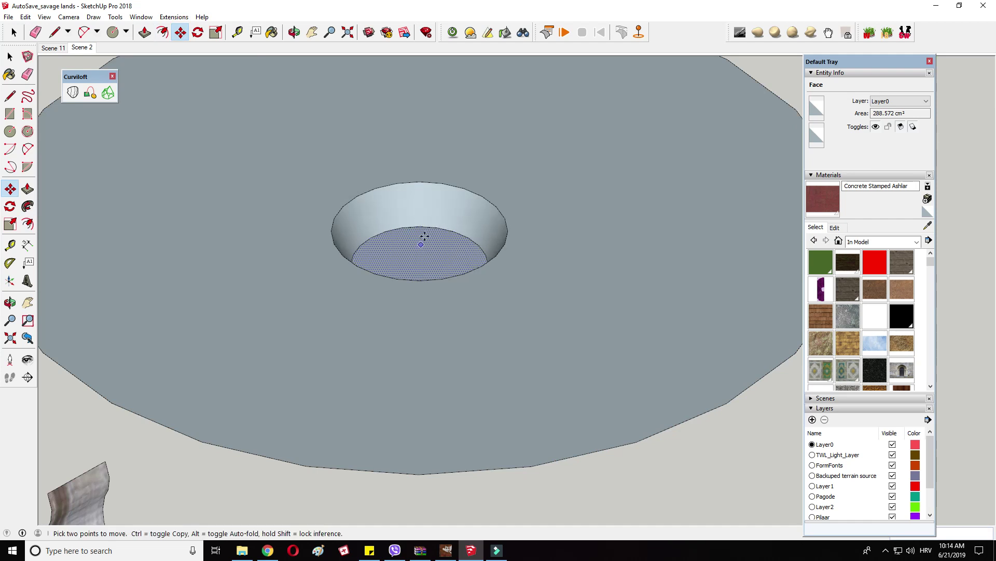
Step: Copy the tapered cup with its rim and base onto the empty ground beside the large disc
scroll(417, 249, down, 2)
key(space)
double_click(394, 207)
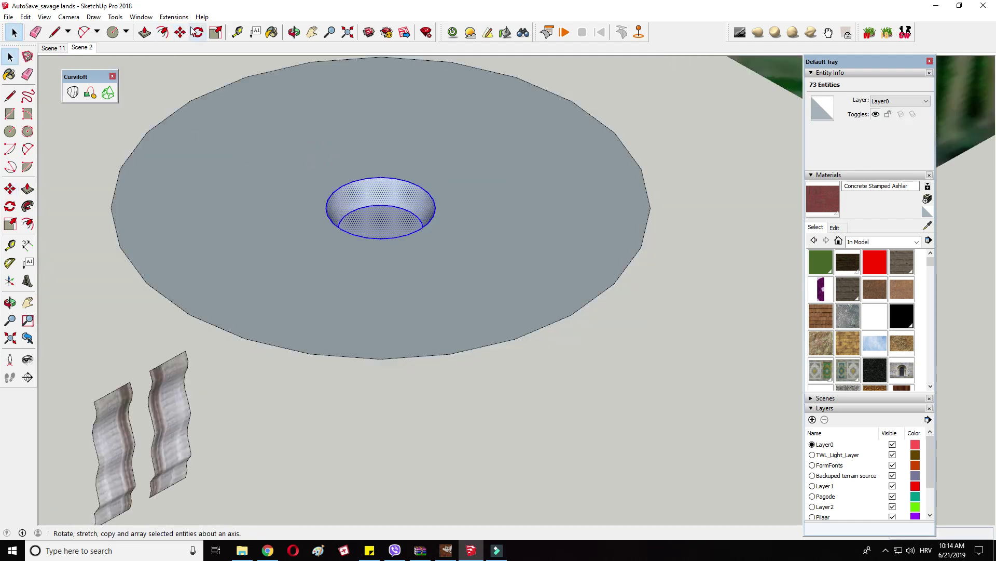
key(m)
scroll(374, 209, down, 2)
click(378, 209)
click(700, 236)
scroll(665, 299, up, 2)
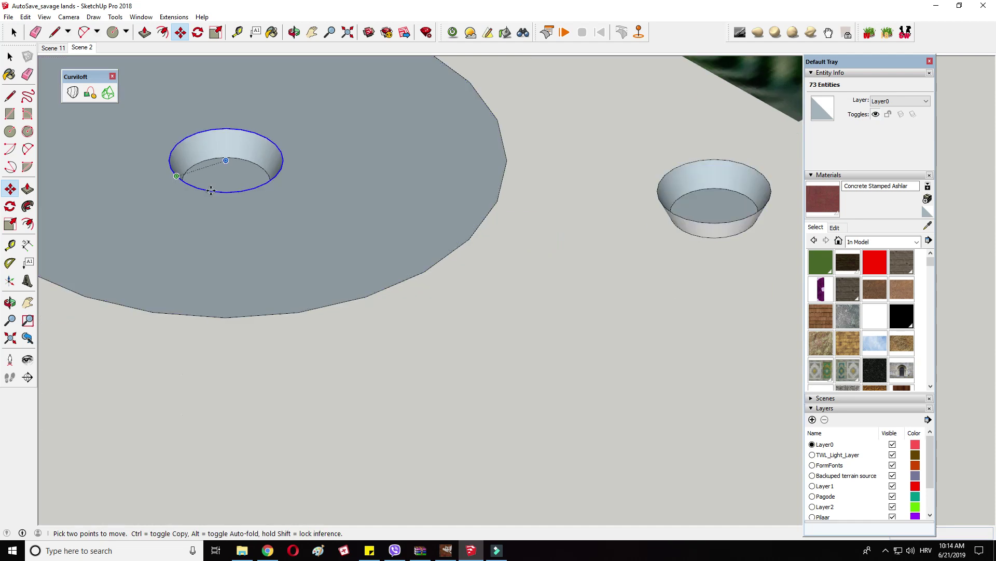
ctrl+click(216, 172)
key(Escape)
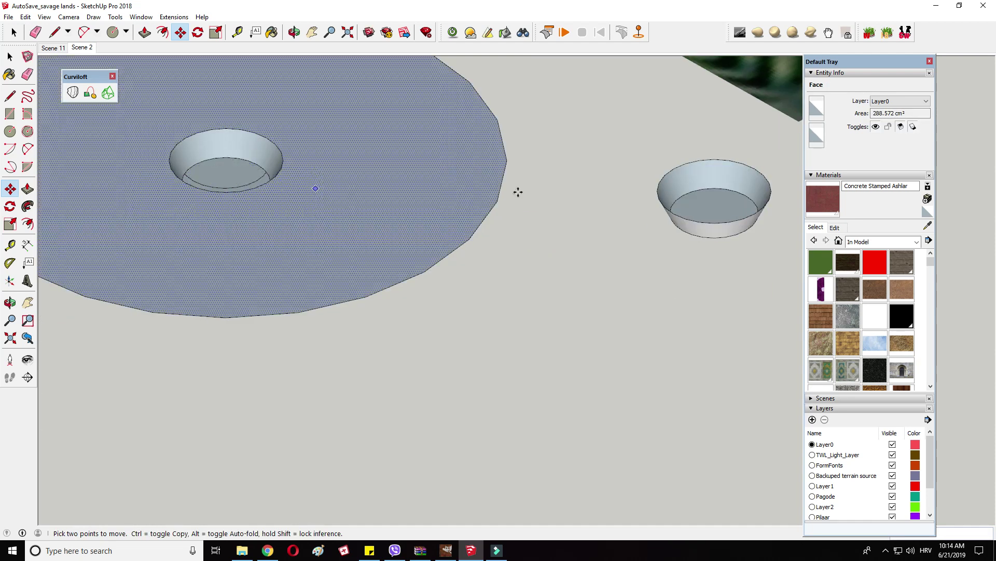
click(220, 175)
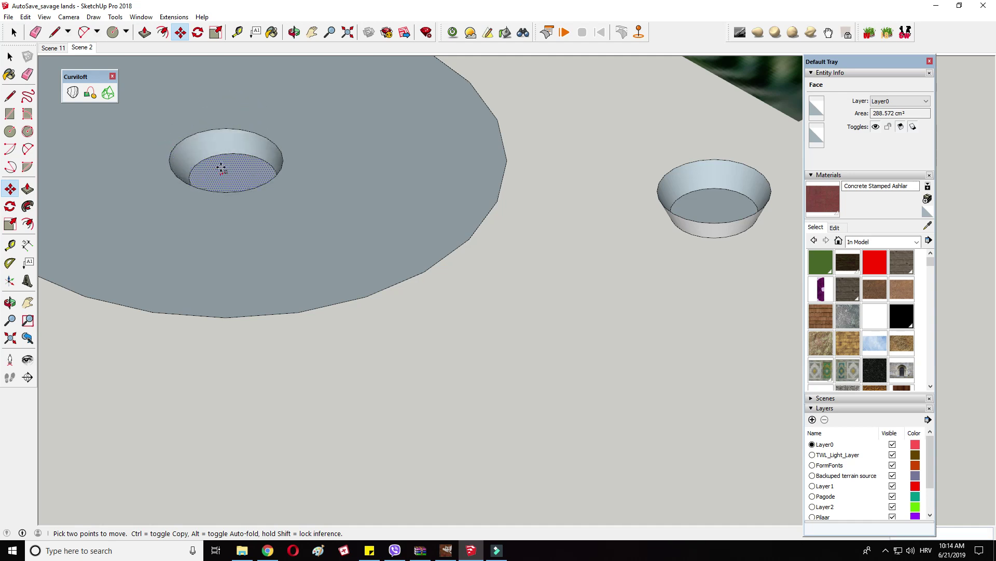
key(Escape)
Step: Offset the bottom face of the copied cup inward to create a smaller concentric circle
scroll(156, 173, down, 3)
scroll(519, 194, up, 4)
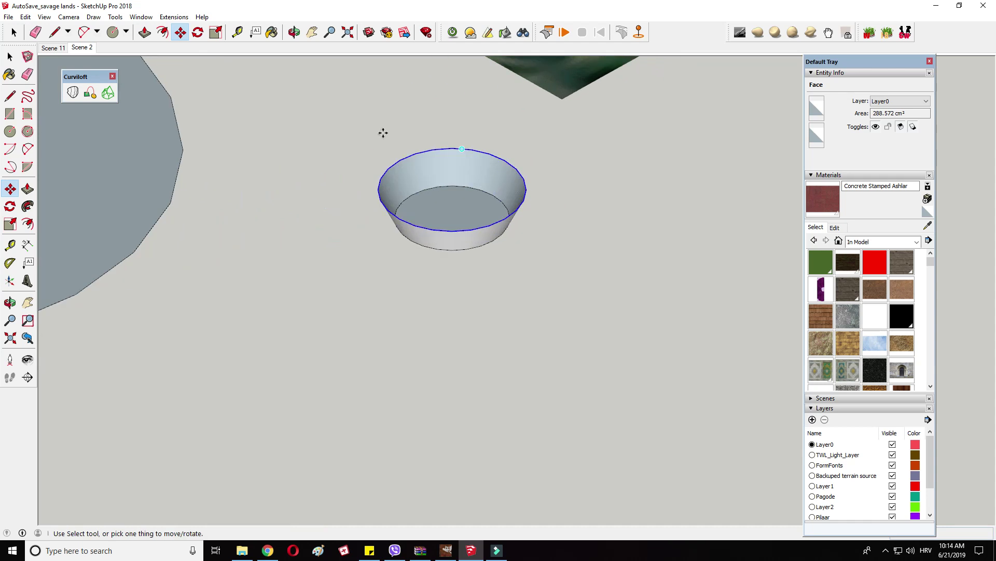
scroll(410, 138, up, 4)
click(10, 95)
middle_drag(618, 274, 621, 161)
scroll(429, 193, down, 2)
middle_drag(429, 193, 425, 274)
right_click(483, 230)
click(499, 358)
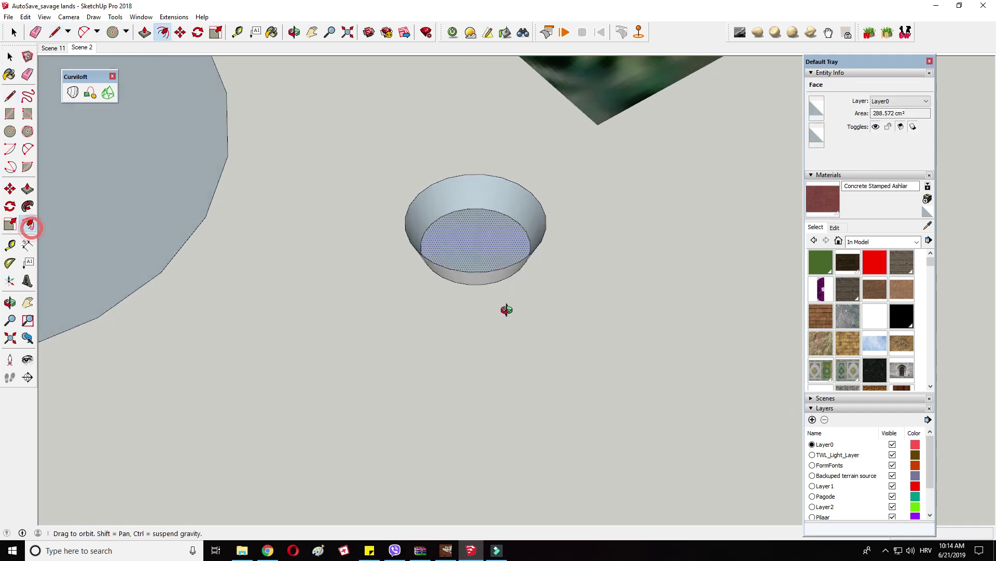
key(f)
click(488, 189)
click(505, 201)
Step: Move the smaller bottom circle of the copied cup straight down to add a second, narrower tapered tier
right_click(465, 199)
click(180, 32)
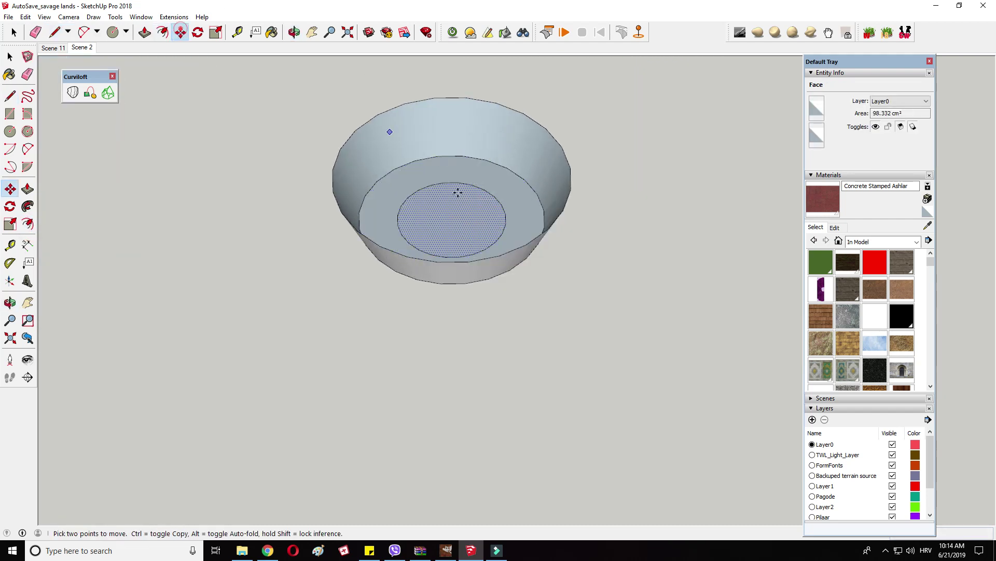
scroll(456, 202, up, 2)
click(457, 202)
mouse_move(456, 244)
middle_down()
mouse_move(375, 227)
mouse_move(385, 163)
mouse_move(213, 153)
middle_up()
Step: Draw a small triangular profile face standing on the upper rim of the two-tier bowl
click(10, 95)
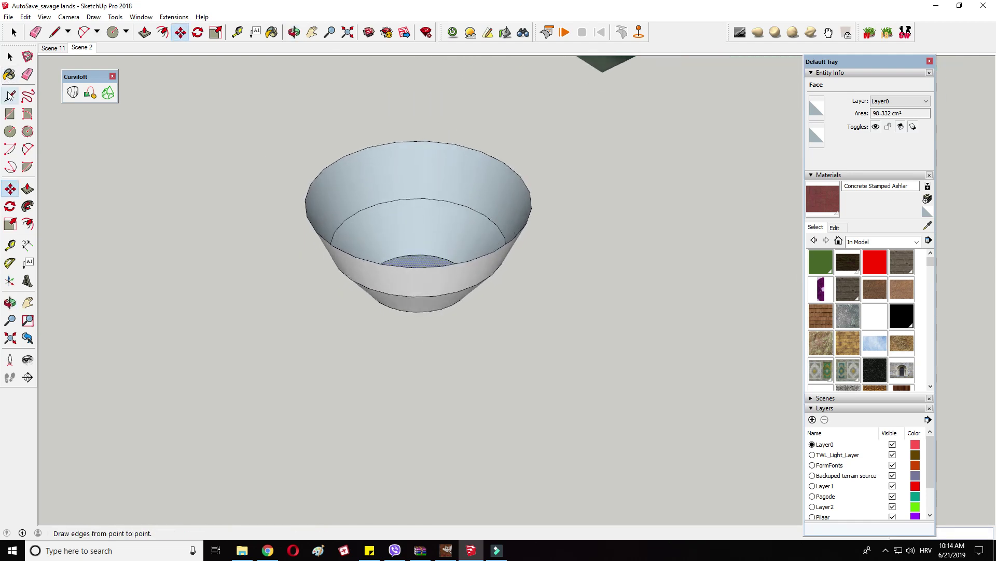
scroll(349, 129, up, 3)
scroll(349, 129, up, 2)
click(338, 189)
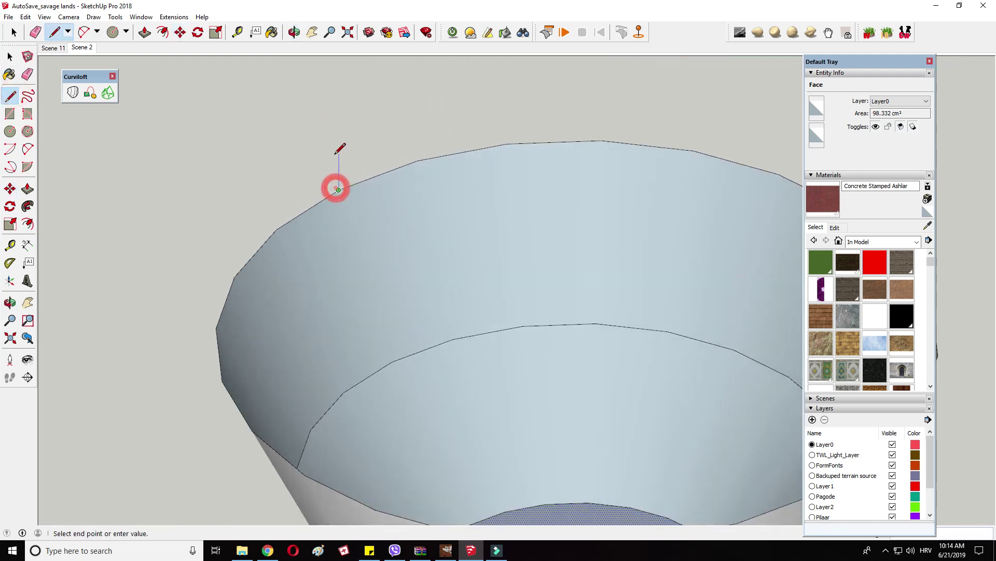
click(317, 141)
scroll(311, 140, down, 6)
Step: Sweep the triangular profile around the bowl's upper edge with Follow Me to form a raised rim
click(28, 205)
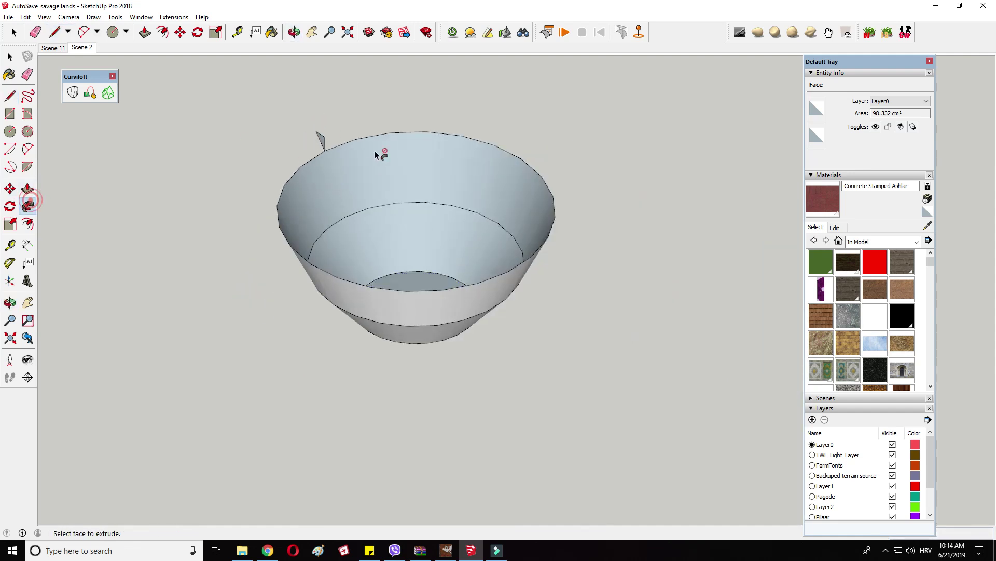
click(321, 143)
click(281, 193)
mouse_move(498, 296)
middle_down()
mouse_move(520, 173)
mouse_move(502, 292)
middle_up()
Step: Close the bowl's opening with a flat face inside the rim and reverse that face
click(10, 96)
middle_drag(408, 161, 401, 254)
click(393, 103)
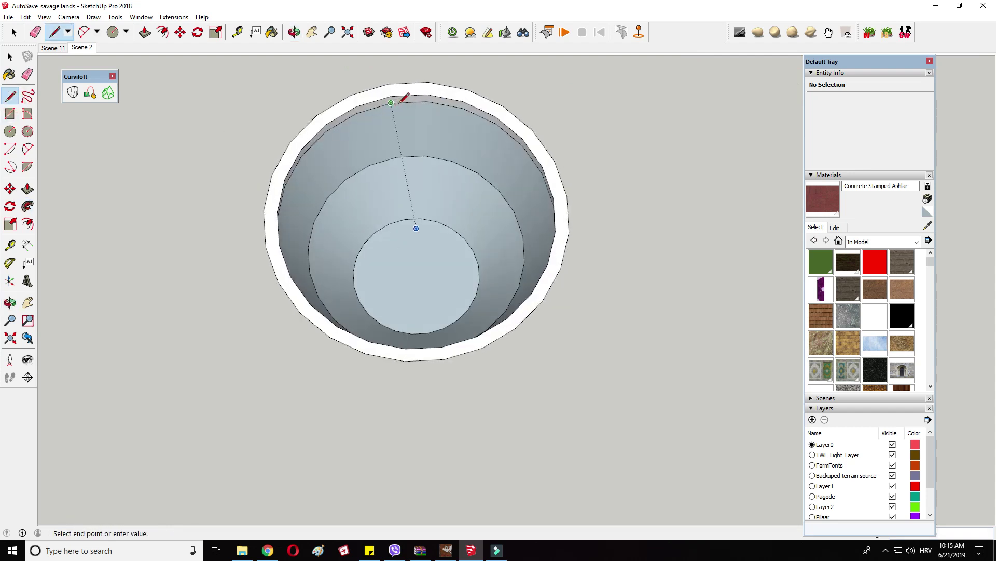
click(413, 102)
middle_drag(288, 242, 416, 151)
right_click(397, 170)
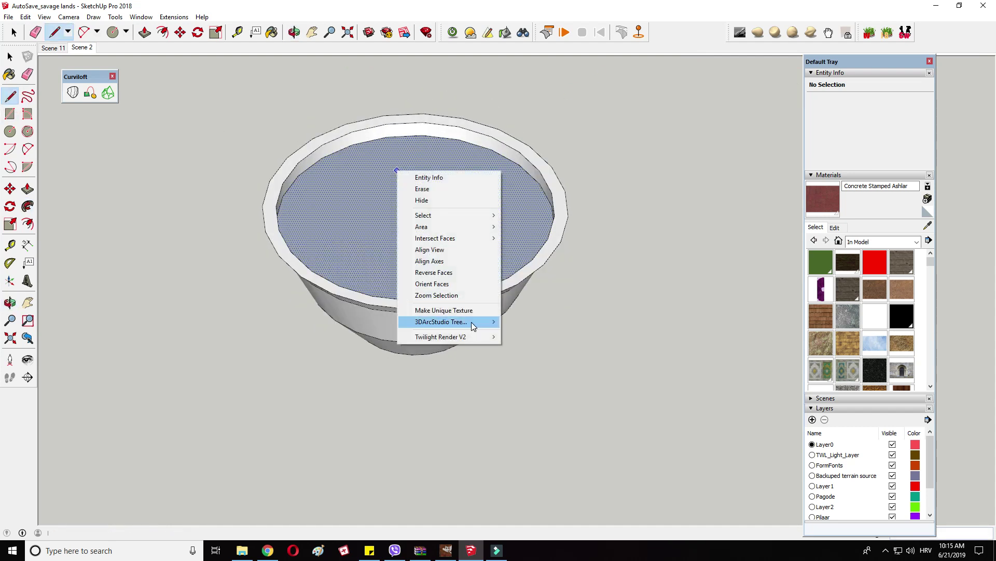
click(452, 276)
middle_drag(371, 356, 354, 373)
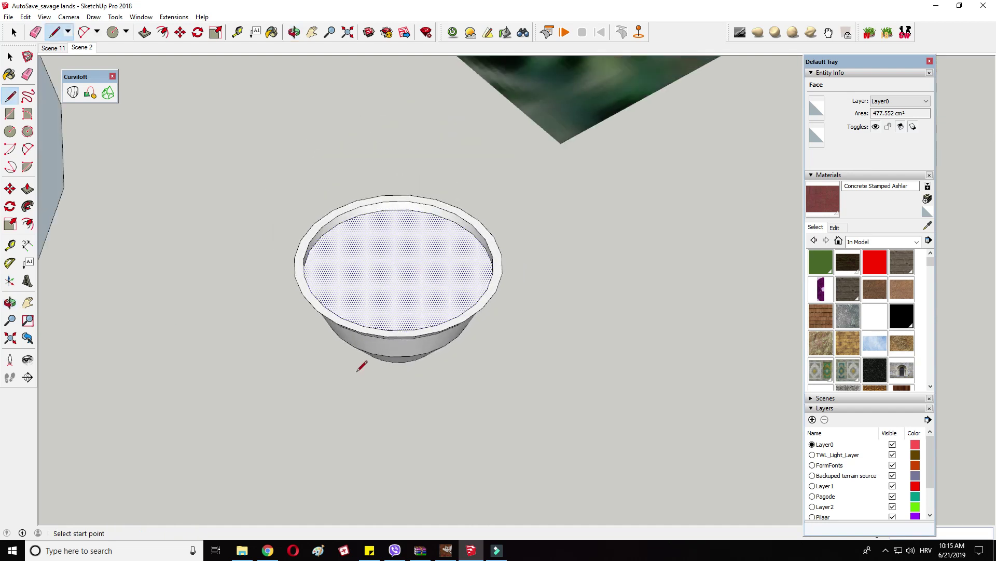
Step: Select all of the connected bowl geometry and make it a component
scroll(355, 371, down, 4)
middle_drag(326, 336, 403, 266)
scroll(404, 264, down, 2)
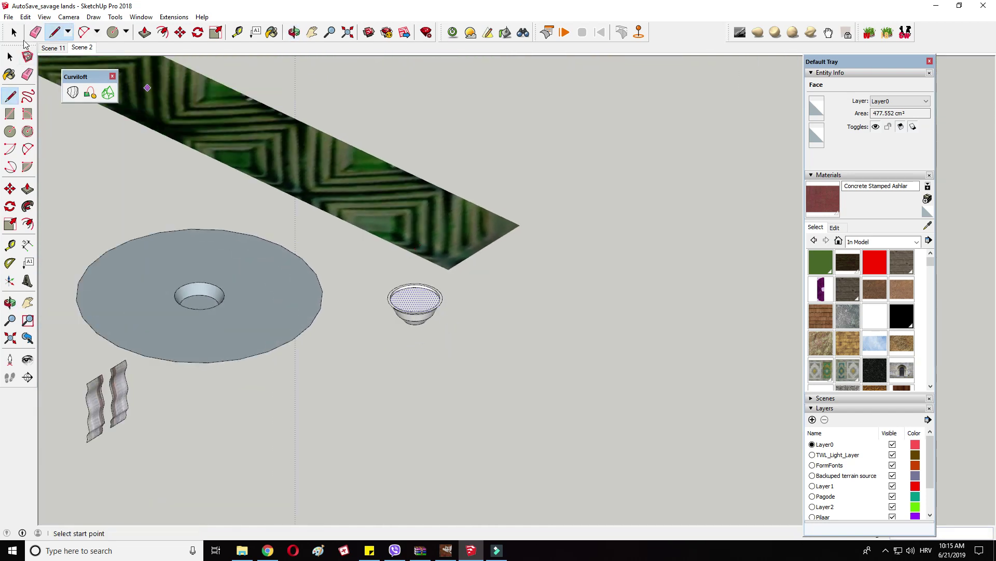
key(space)
right_click(422, 302)
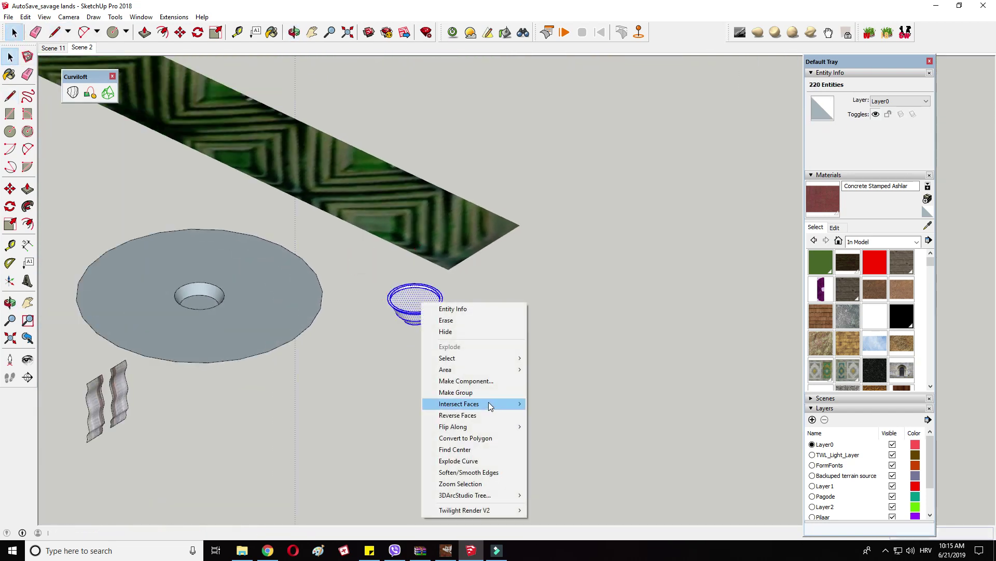
click(474, 380)
click(505, 381)
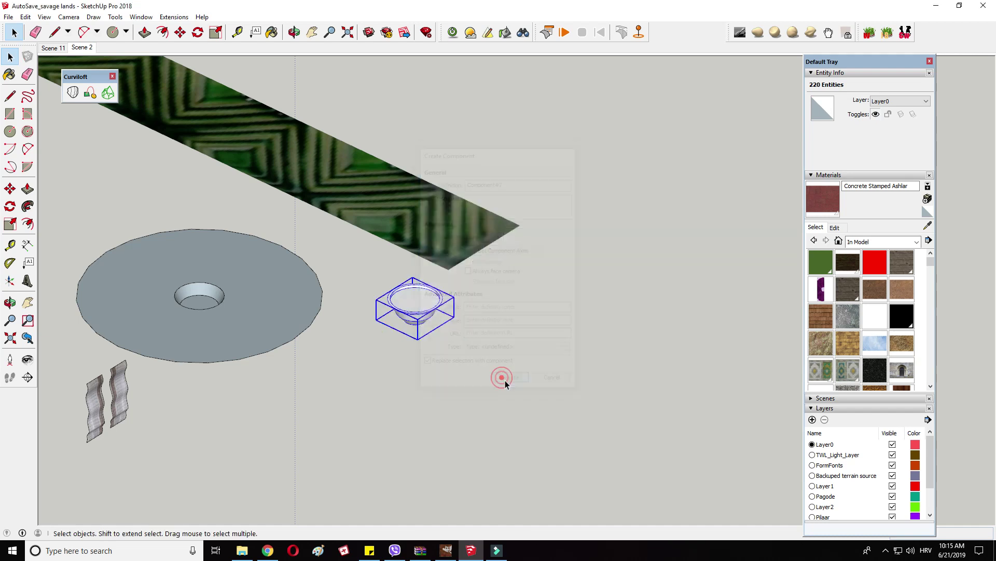
Step: Copy the bowl component to the ground beside the domed pavilion and scale the copy down uniformly
click(180, 32)
key(ctrl)
click(395, 374)
scroll(736, 162, down, 5)
scroll(498, 265, up, 8)
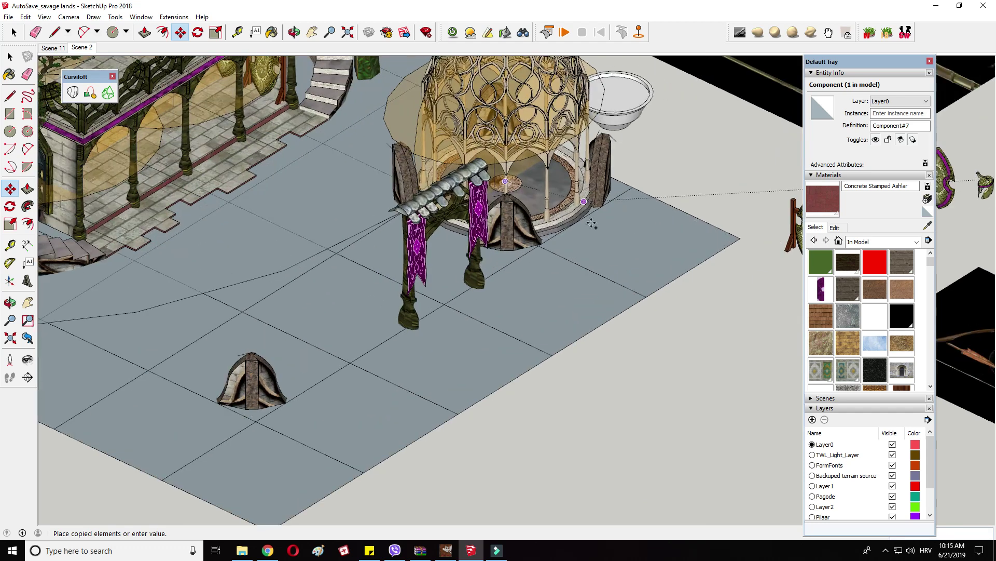
scroll(519, 197, up, 3)
click(490, 267)
click(216, 32)
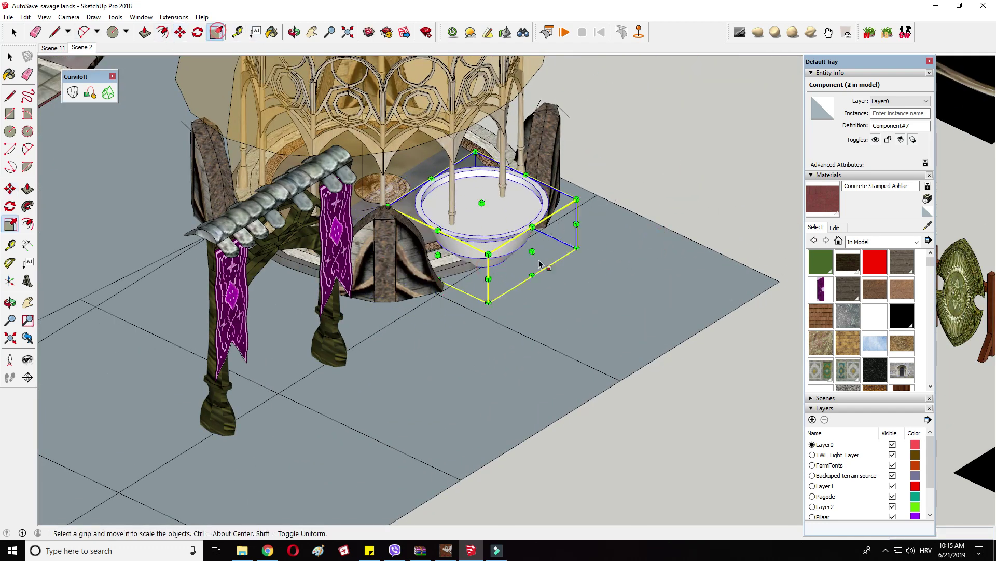
drag(386, 206, 477, 222)
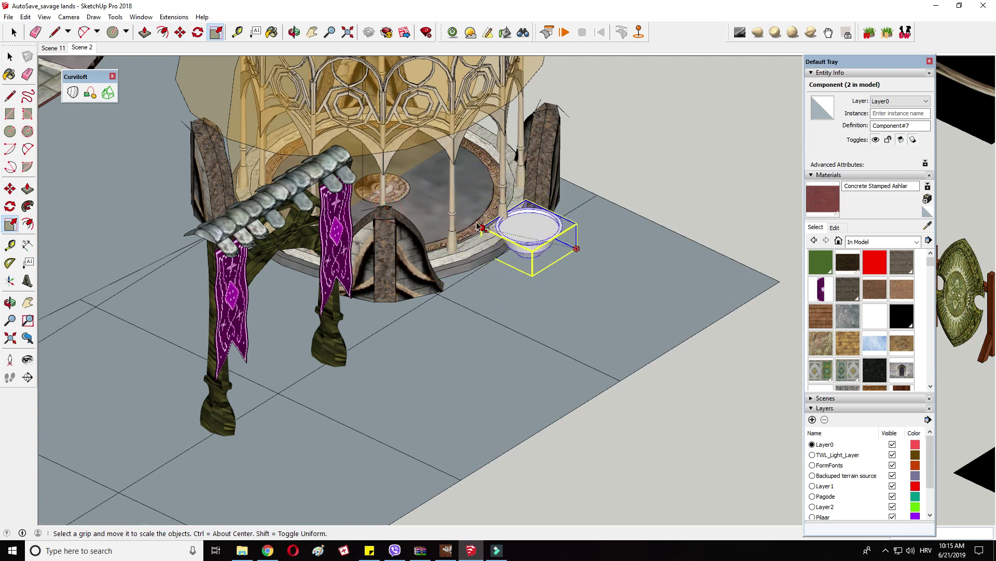
Step: Move the reduced bowl away from the pavilion to the empty ground in front of the original bowl
click(179, 33)
click(627, 305)
scroll(104, 312, down, 5)
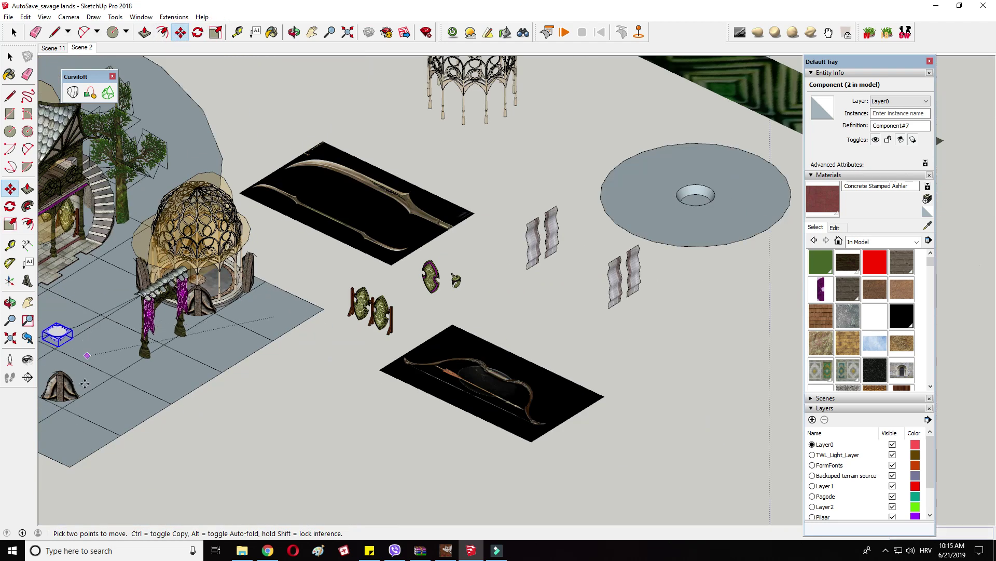
scroll(87, 356, down, 1)
scroll(680, 311, up, 1)
click(692, 294)
scroll(675, 221, up, 4)
scroll(153, 171, down, 1)
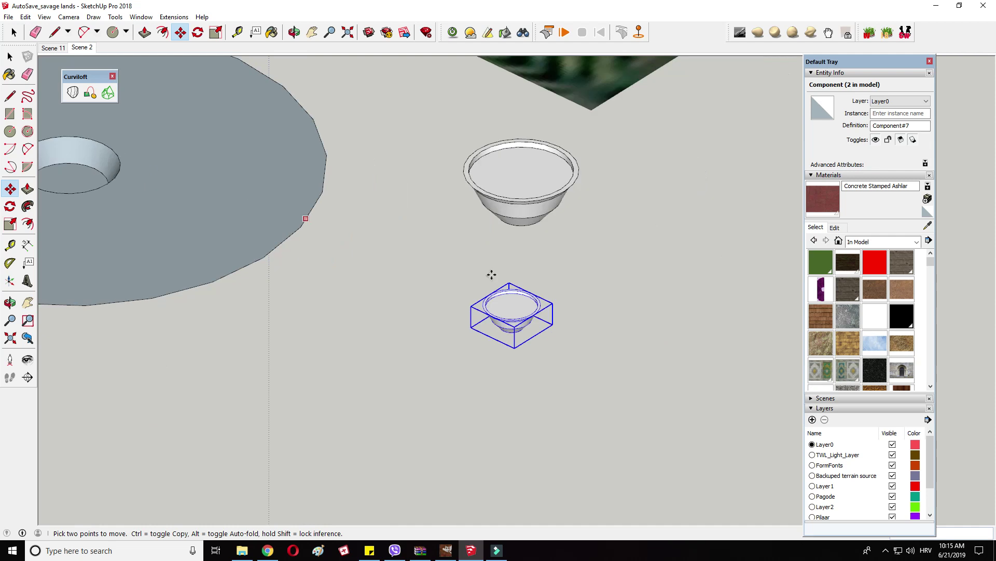
Step: Copy the small bowl to the empty ground between it and the large disc
scroll(537, 295, up, 3)
right_click(488, 359)
click(430, 380)
key(ctrl)
click(282, 307)
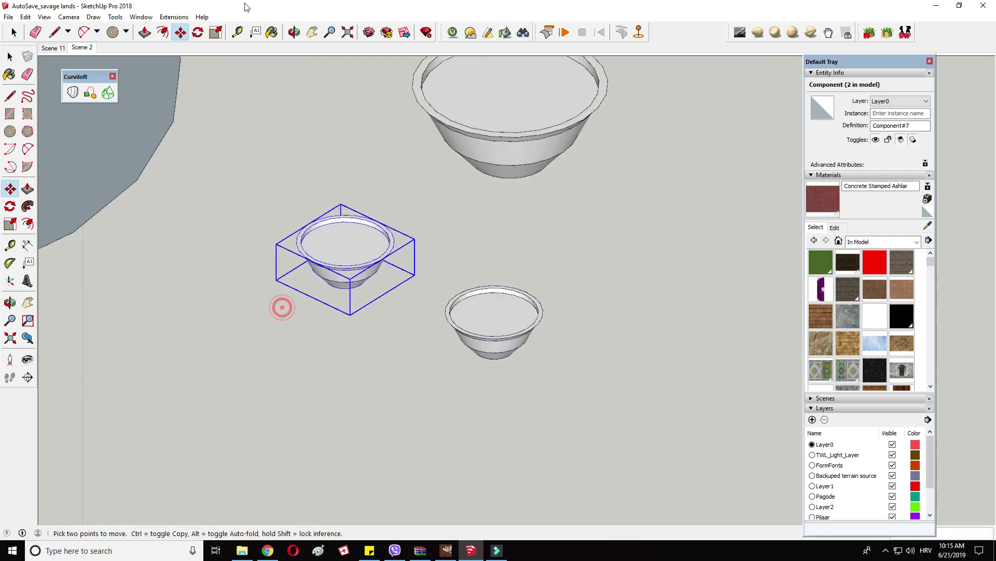
Step: Scale the newly copied small bowl into a tall, narrow cup
key(s)
mouse_move(345, 241)
mouse_down()
mouse_move(348, 202)
mouse_move(337, 228)
mouse_move(344, 253)
mouse_move(343, 220)
mouse_move(362, 243)
mouse_up()
scroll(374, 251, up, 3)
click(375, 250)
drag(276, 250, 300, 236)
drag(372, 235, 359, 230)
Step: Explode the tall, narrow cup component
right_click(323, 214)
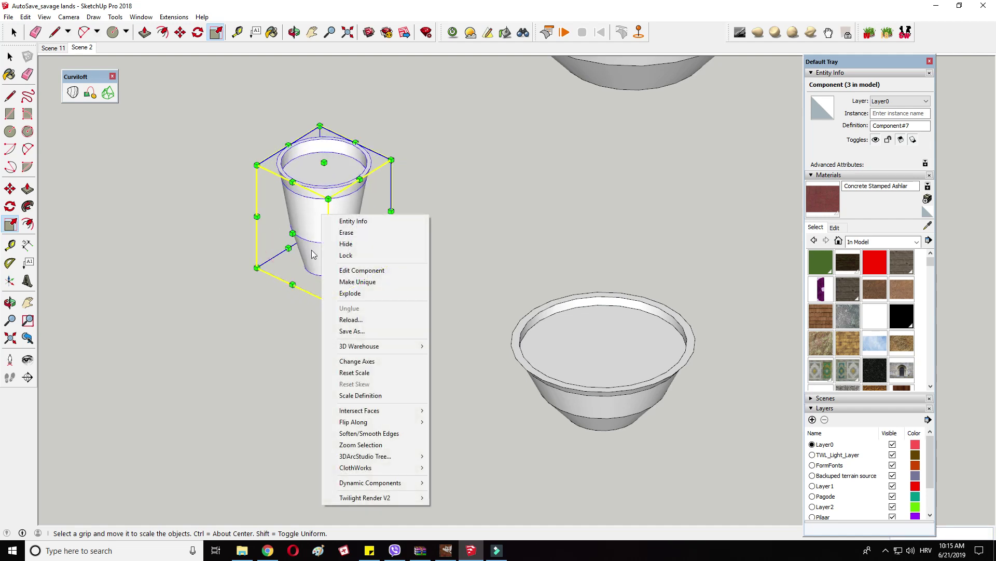
click(360, 293)
click(412, 138)
Step: Remove the tapered recess from the centre of the large disc
scroll(326, 182, down, 2)
mouse_move(340, 192)
middle_down()
mouse_move(319, 314)
mouse_move(328, 189)
middle_up()
scroll(342, 204, up, 2)
scroll(381, 265, down, 2)
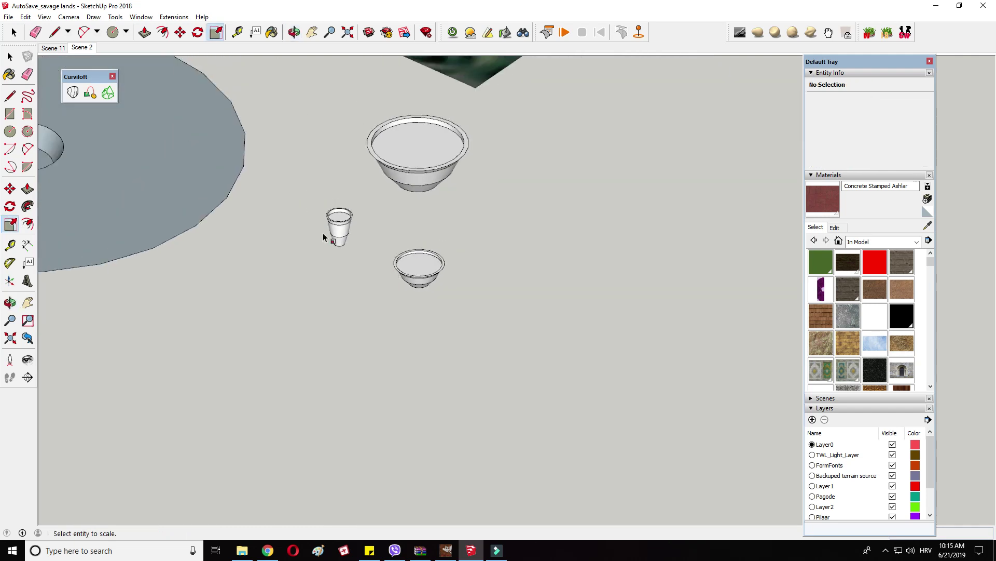
scroll(478, 203, down, 2)
shift+middle_drag(482, 206, 646, 259)
scroll(646, 259, up, 1)
click(15, 27)
drag(266, 222, 267, 224)
key(Delete)
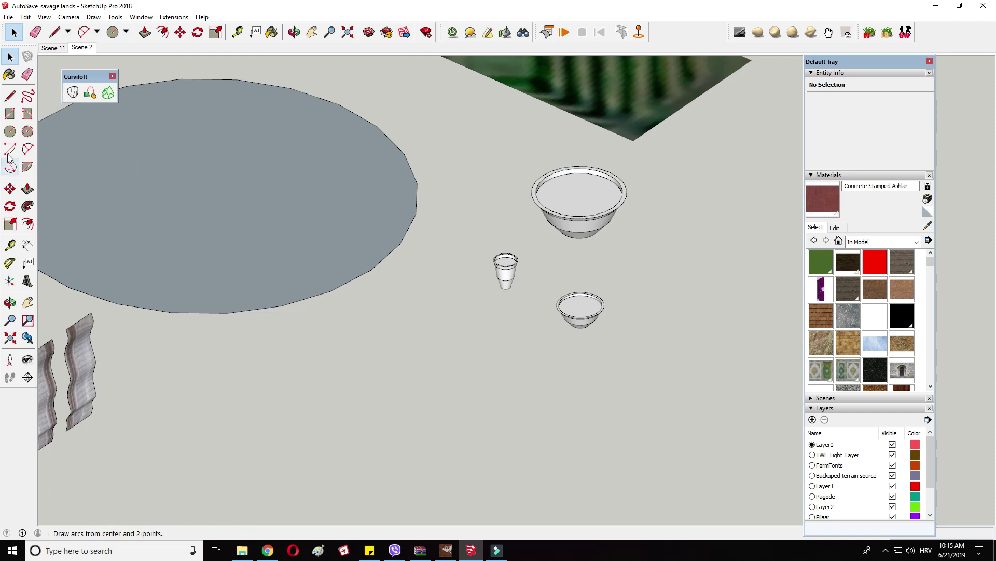
Step: Offset the large disc's outline inward to form a small concentric circle at its centre
click(32, 229)
click(246, 239)
click(236, 225)
scroll(114, 119, up, 5)
click(281, 256)
click(303, 276)
key(ctrl+z)
Step: Draw a diameter across the small circle and raise a vertical rectangular face on the half between its centre and edge
click(9, 95)
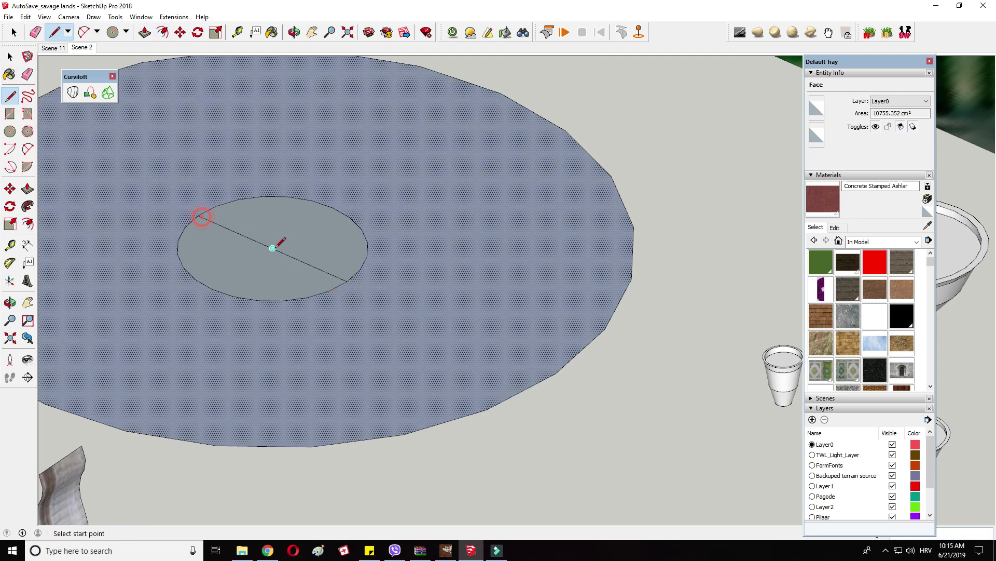
click(272, 89)
click(10, 114)
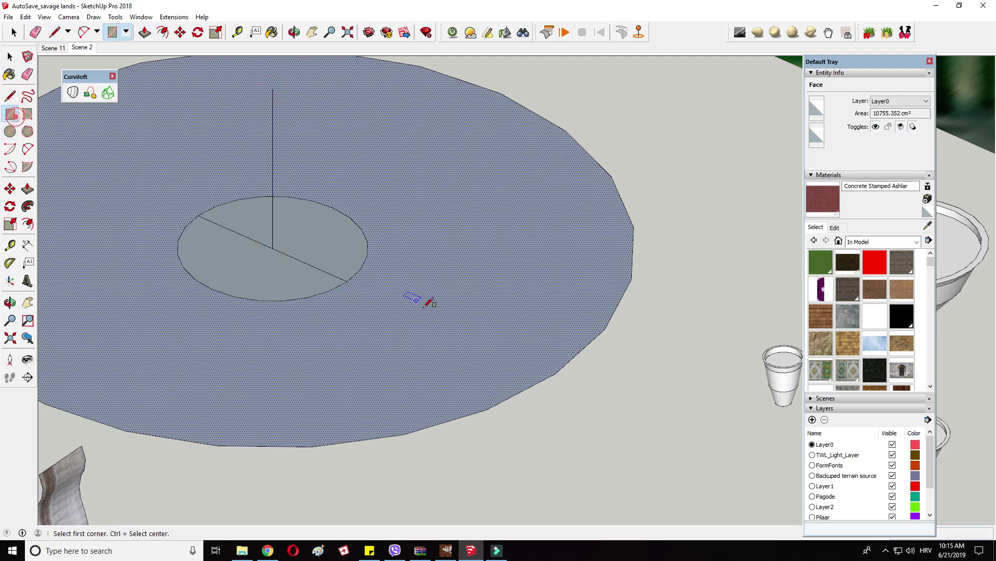
click(357, 281)
click(273, 89)
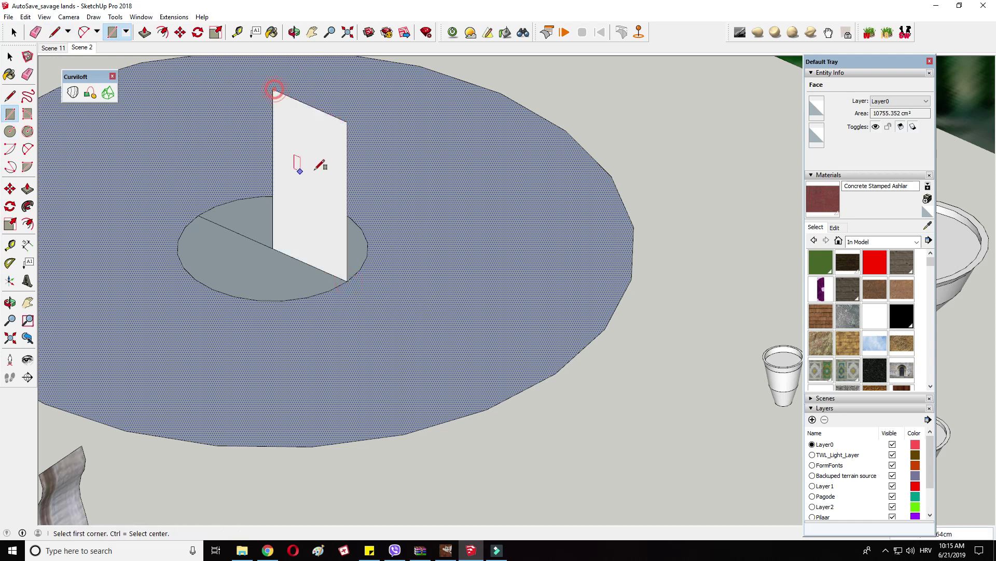
click(28, 149)
scroll(284, 227, up, 3)
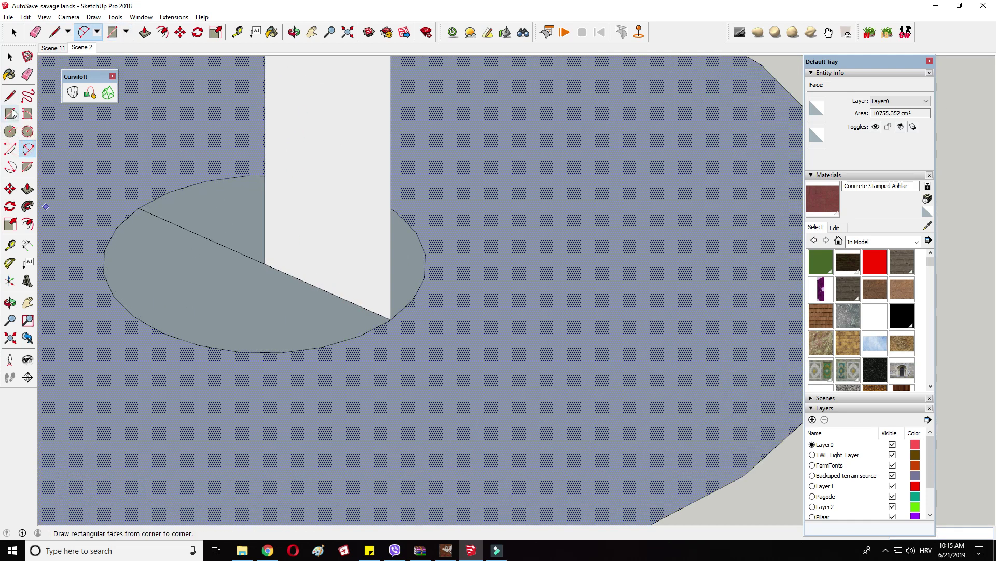
scroll(361, 271, down, 2)
click(367, 311)
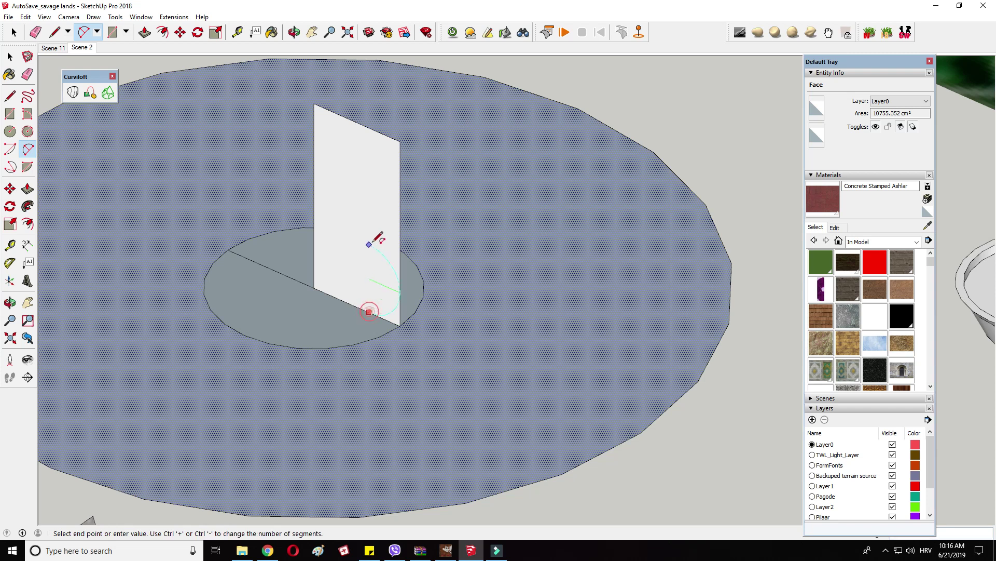
click(370, 231)
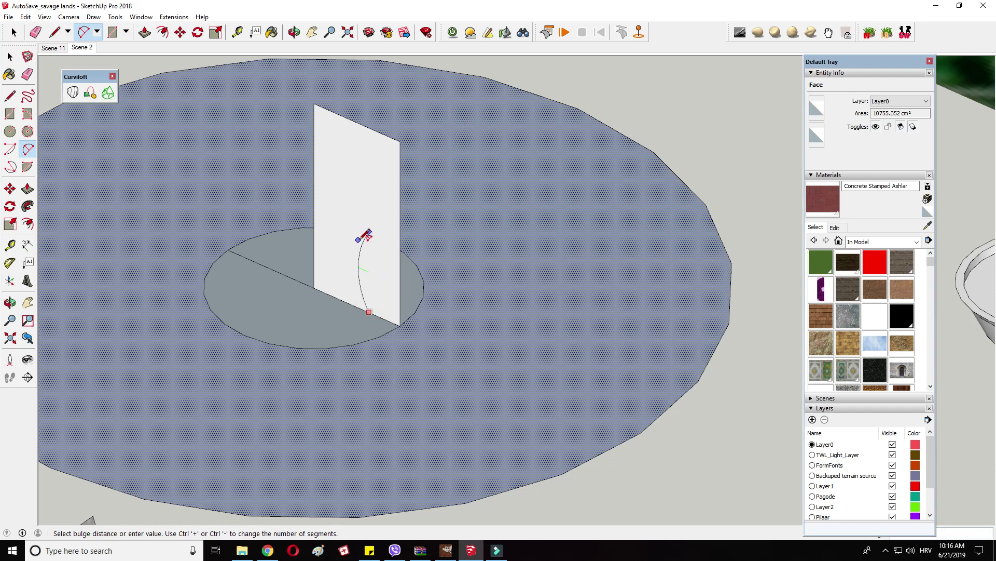
click(368, 246)
scroll(366, 300, up, 3)
click(358, 296)
click(360, 318)
click(381, 313)
scroll(364, 234, down, 5)
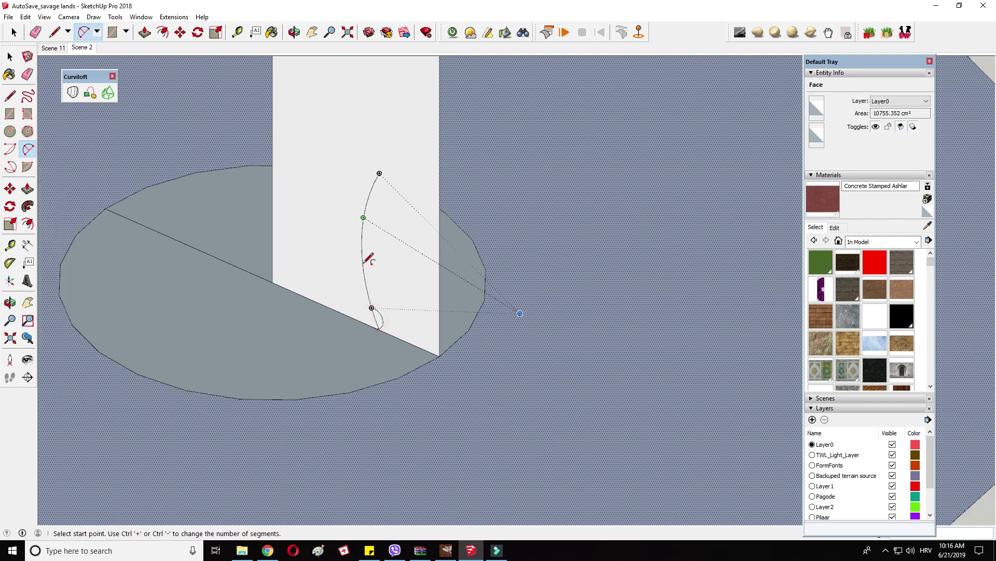
click(37, 33)
click(386, 261)
click(388, 302)
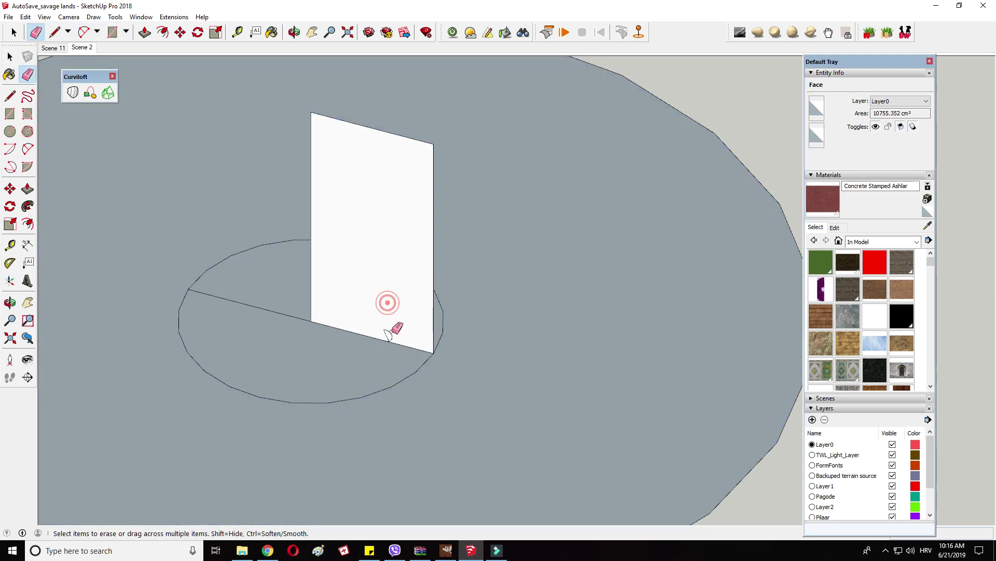
Step: Draw a short outward-bulging arc down from the upper edge of the vertical face as the vase lip
key(a)
middle_drag(402, 312, 419, 201)
scroll(416, 167, up, 3)
click(409, 169)
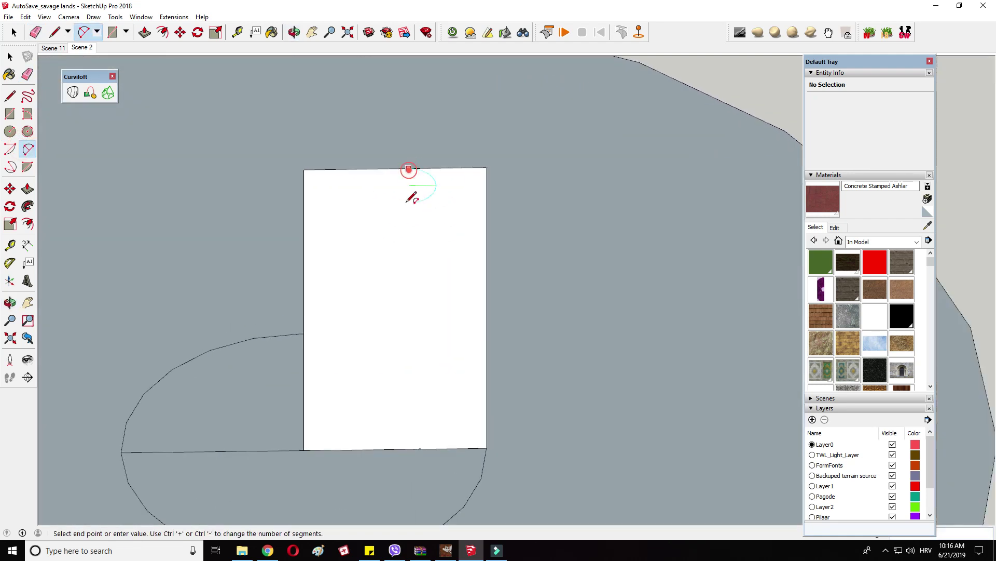
scroll(415, 185, up, 2)
click(407, 196)
click(416, 189)
scroll(405, 208, down, 2)
Step: Continue the vase profile below the lip with a long inward-curving neck arc and an outward-bulging belly arc
click(406, 203)
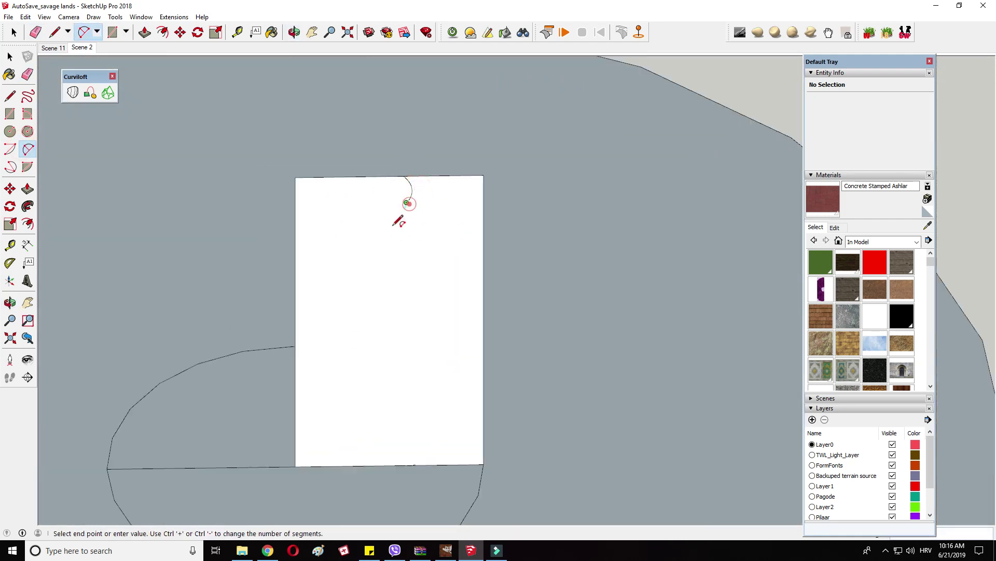
click(393, 329)
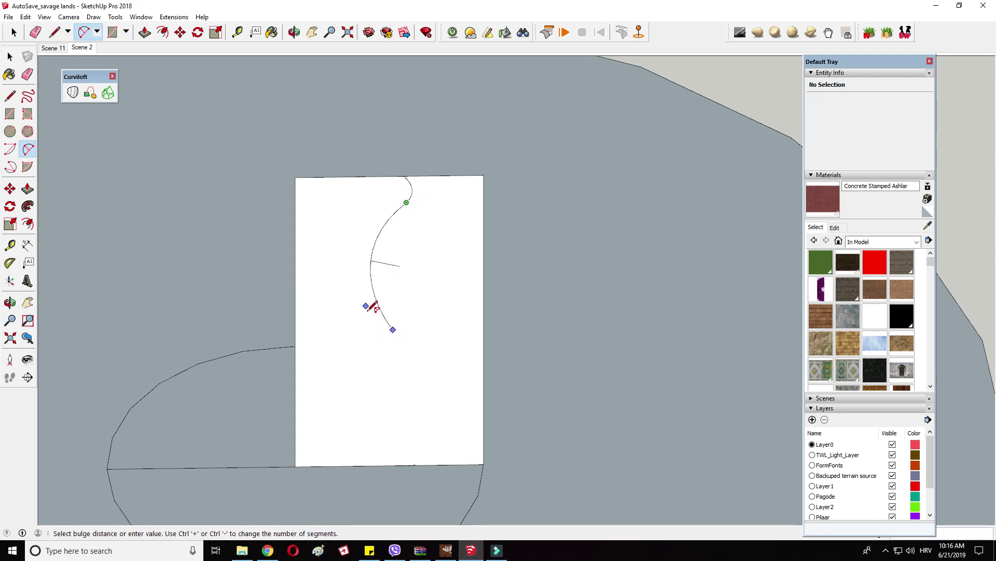
click(356, 313)
middle_drag(356, 313, 298, 328)
click(384, 307)
click(356, 392)
click(391, 382)
Step: Finish the vase profile with a short foot arc from the belly down to the base edge of the face
click(356, 393)
click(380, 431)
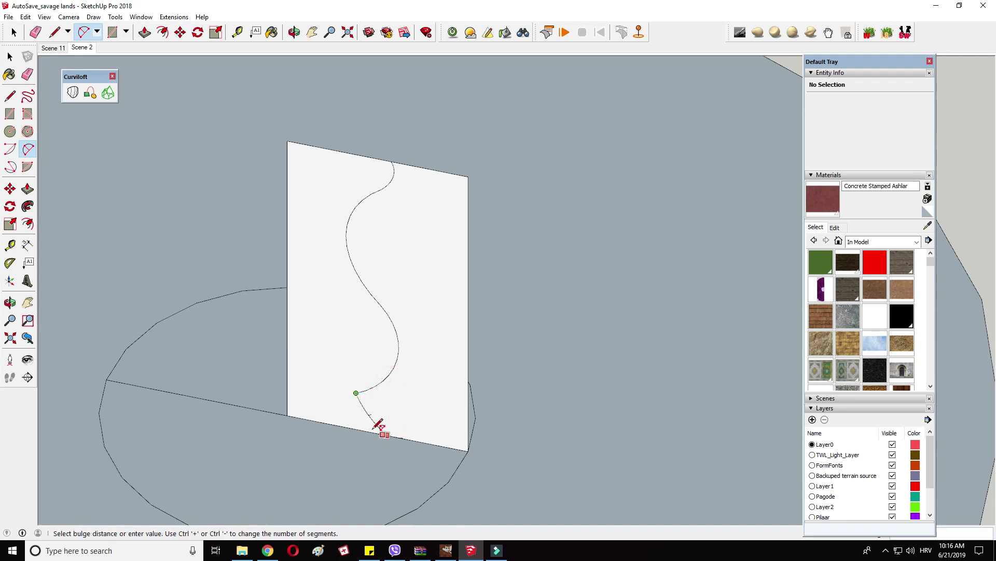
click(368, 415)
scroll(366, 166, down, 3)
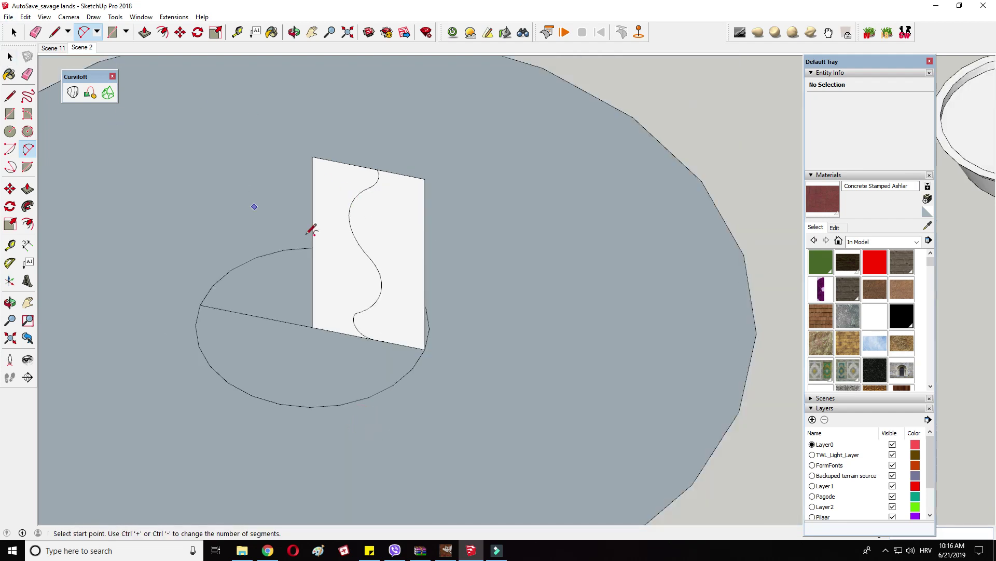
Step: Draw a thin rectangle along the face's upper edge, from the axis corner almost to the vase lip
scroll(311, 223, up, 5)
click(12, 115)
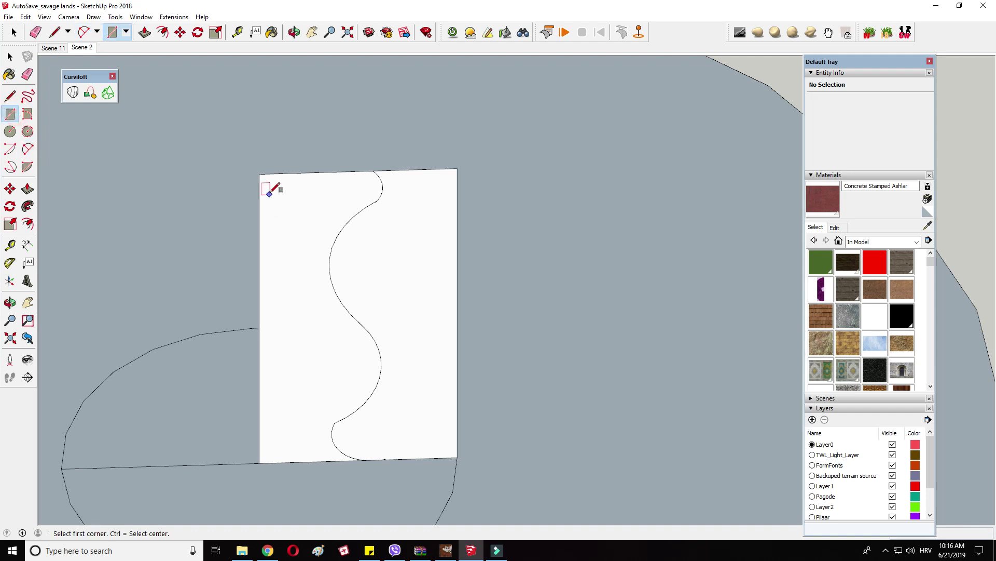
click(259, 174)
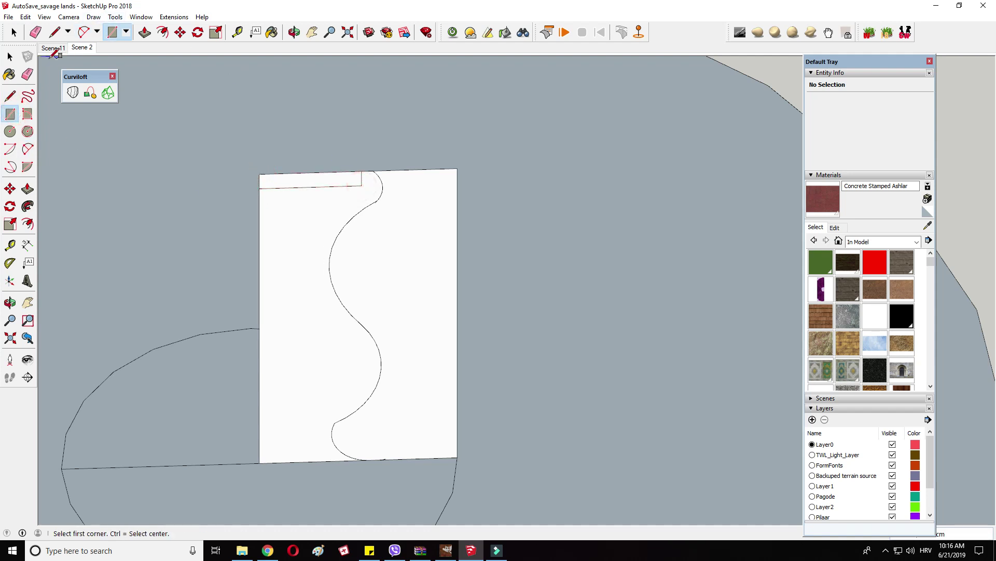
Step: Join the strip's inner corner to the lip arc with a short line and erase the face's upper edge above the strip
key(l)
scroll(369, 164, up, 4)
click(360, 170)
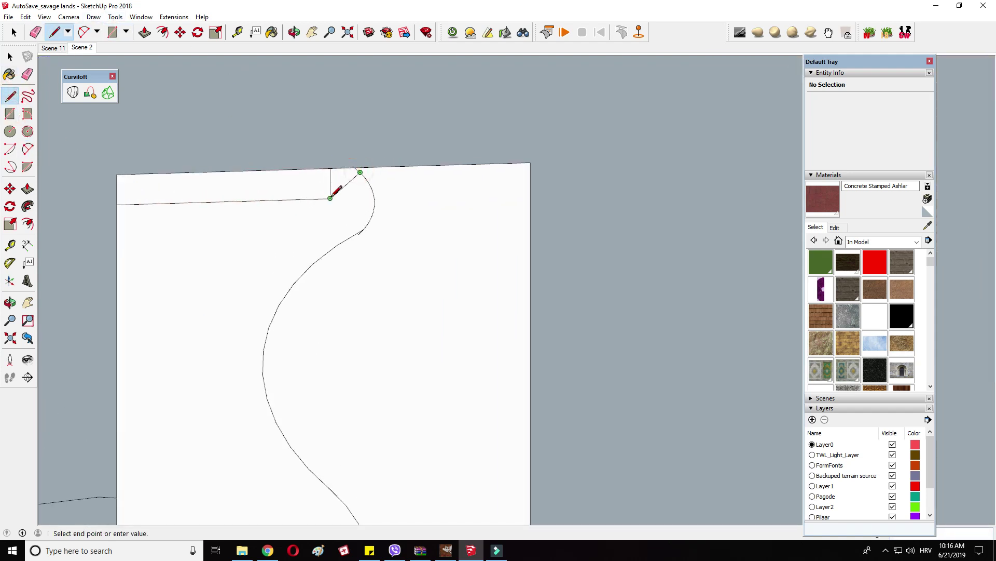
click(31, 31)
click(128, 174)
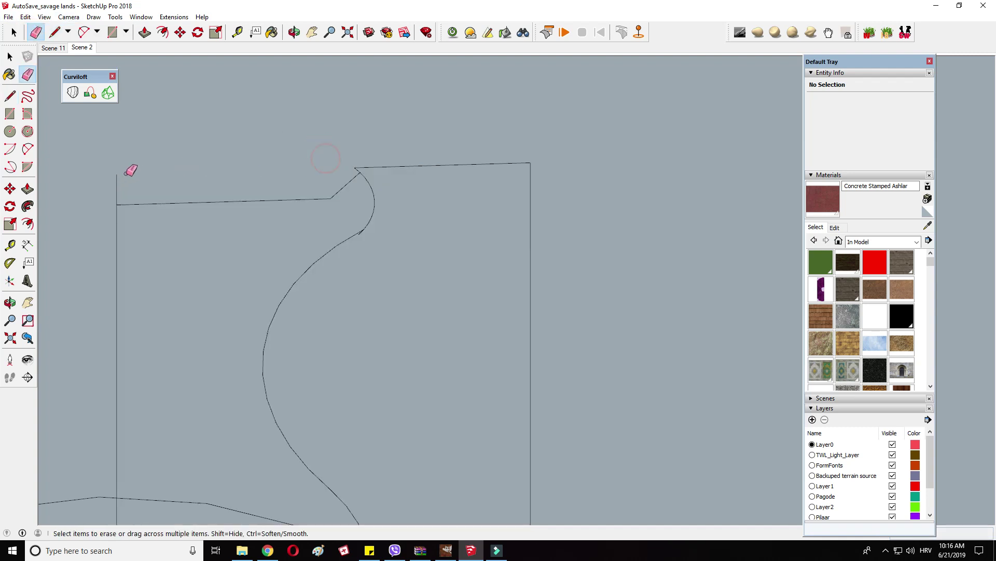
click(118, 182)
Step: Undo the upper-edge erasure and remove the lip and neck arcs from the vase profile
scroll(312, 121, down, 4)
middle_drag(311, 130, 255, 207)
middle_drag(326, 170, 434, 276)
scroll(358, 316, up, 5)
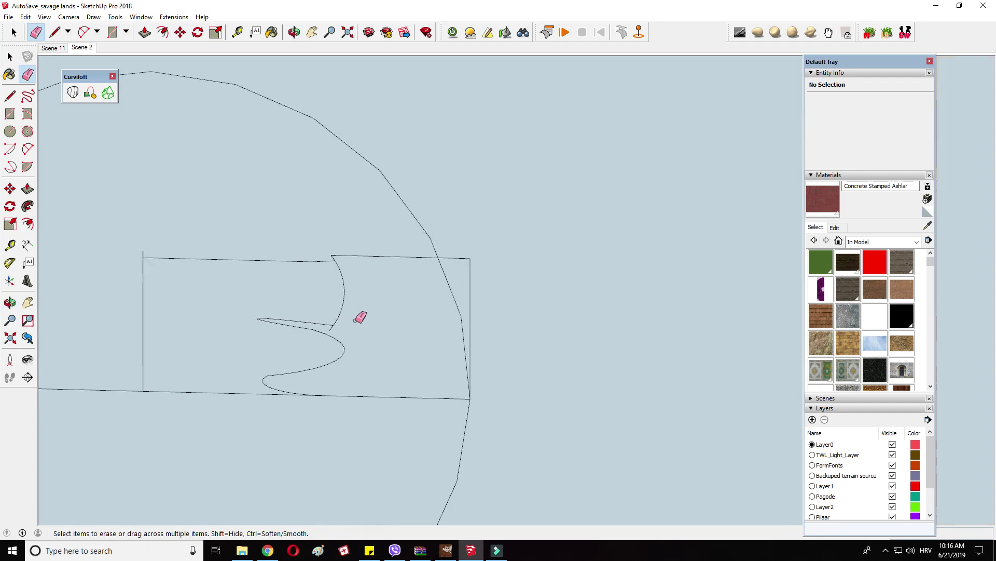
middle_drag(295, 319, 333, 259)
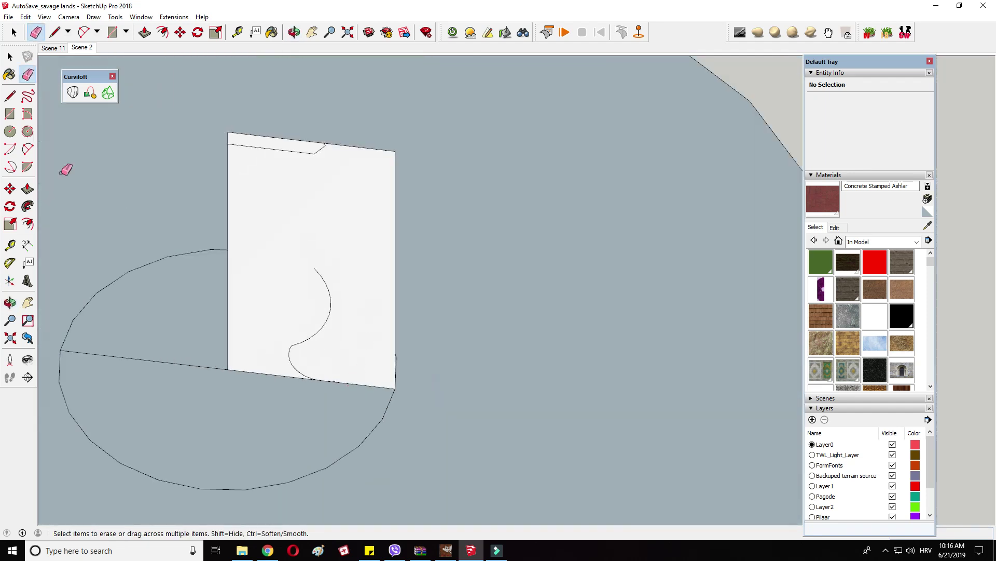
Step: Draw a new inward-curving neck arc on the face from the strip's inner corner down to the start of the belly arc
click(10, 149)
click(21, 150)
click(311, 147)
click(312, 303)
click(280, 255)
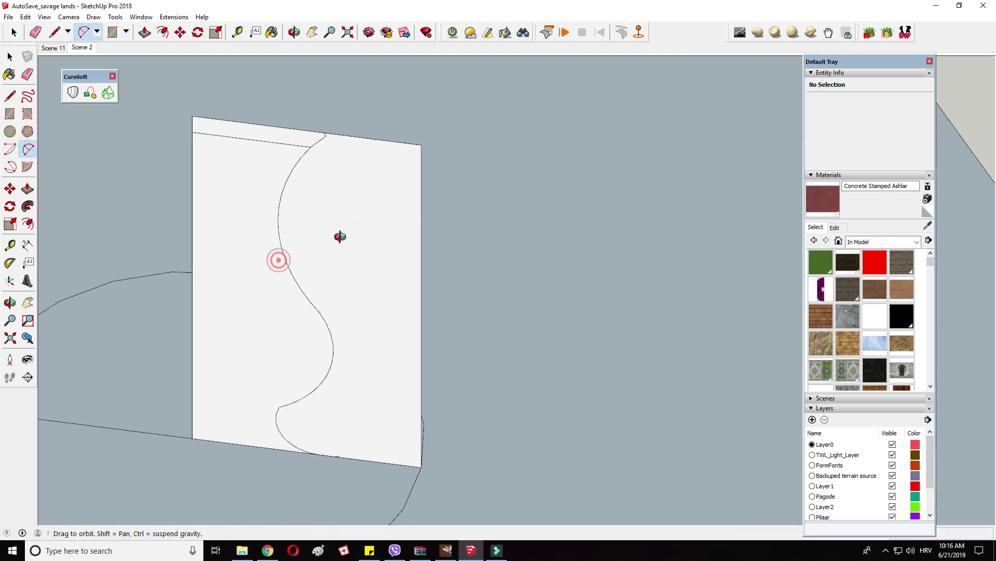
Step: Erase the upper strip and the face area outside the curve, keeping only the half-vase profile
middle_drag(338, 237, 340, 287)
click(34, 31)
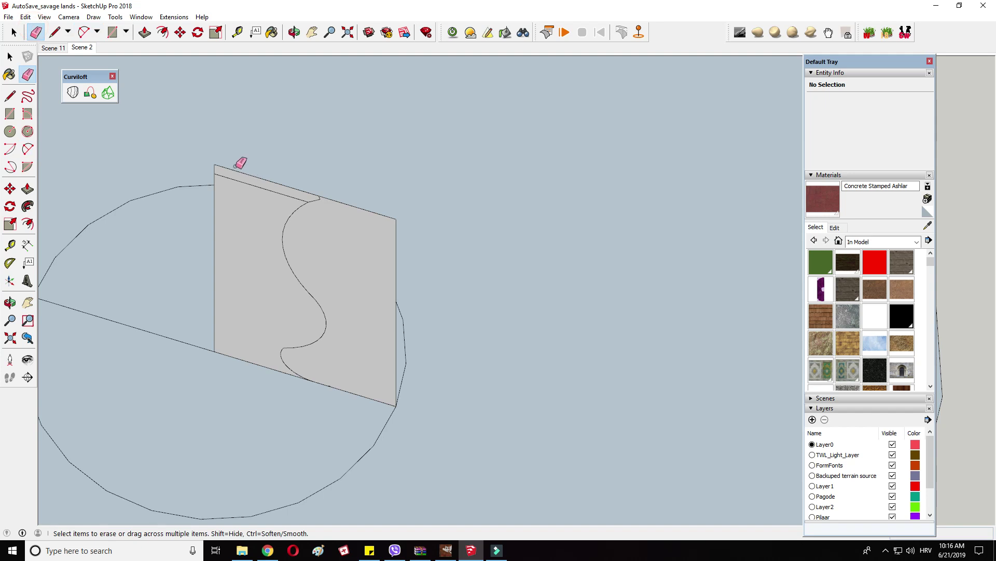
middle_drag(328, 219, 427, 256)
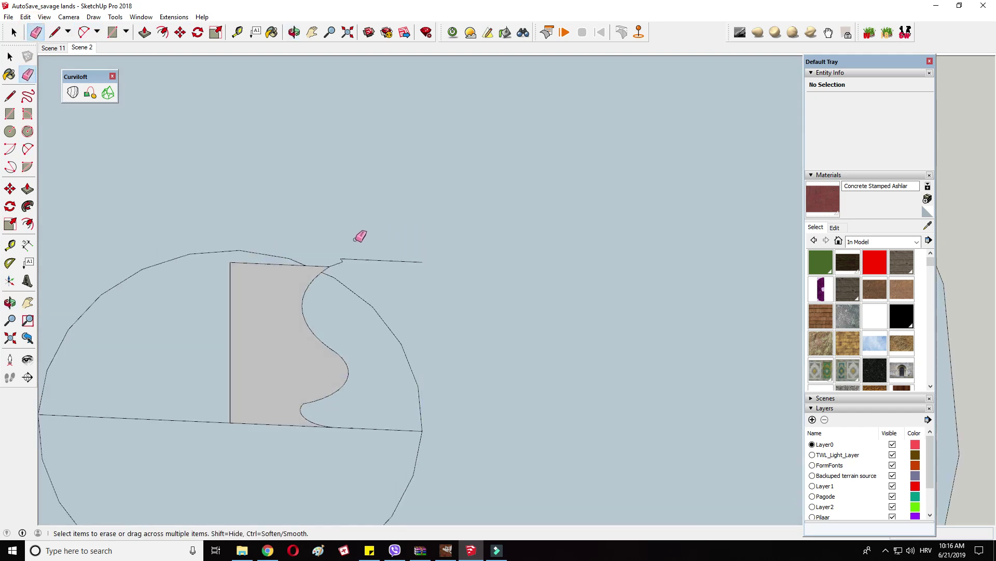
middle_drag(255, 437, 182, 430)
scroll(240, 273, down, 3)
mouse_move(241, 277)
middle_down()
mouse_move(235, 240)
mouse_move(230, 266)
middle_up()
scroll(383, 206, up, 3)
Step: Draw a small upright lip with straight lines at the profile's upper outer corner
middle_drag(337, 247, 398, 187)
key(l)
scroll(404, 187, up, 1)
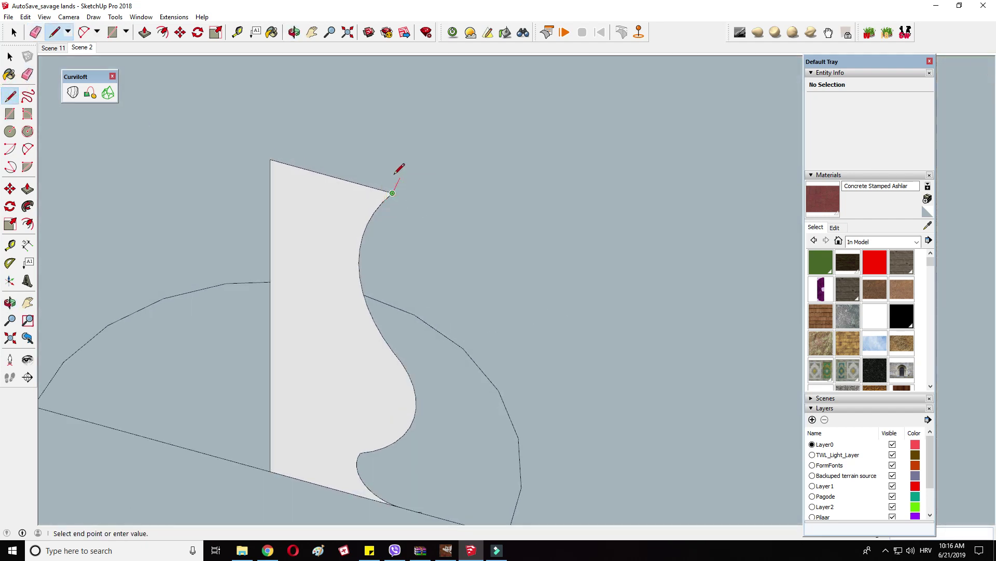
scroll(390, 177, up, 1)
scroll(407, 132, down, 4)
middle_drag(390, 183, 359, 201)
click(26, 207)
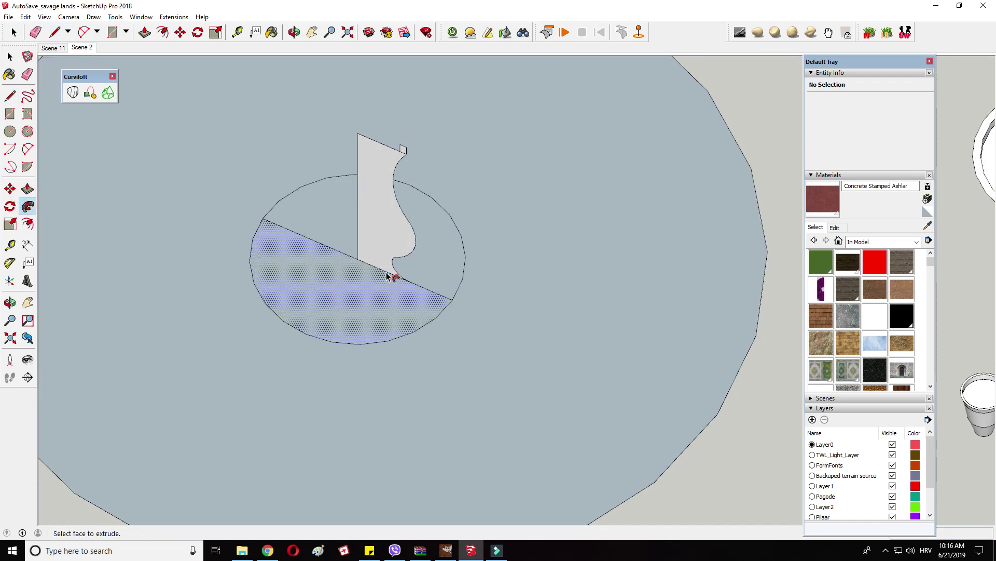
Step: Erase the surplus edge at the profile's lip and the diameter line across the base circle
key(e)
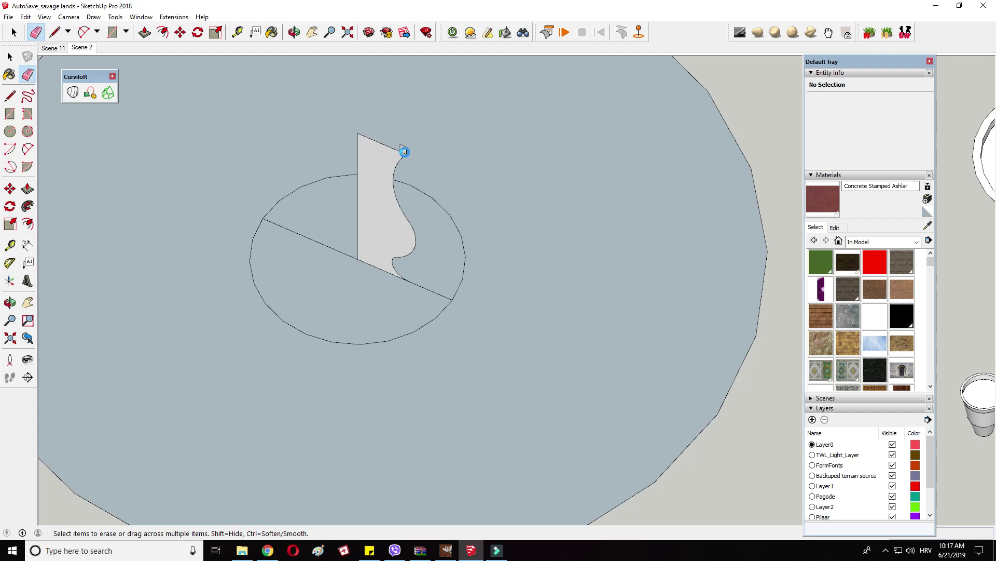
middle_drag(405, 215, 396, 190)
scroll(395, 190, up, 6)
drag(414, 98, 409, 110)
scroll(312, 208, down, 4)
drag(163, 323, 214, 303)
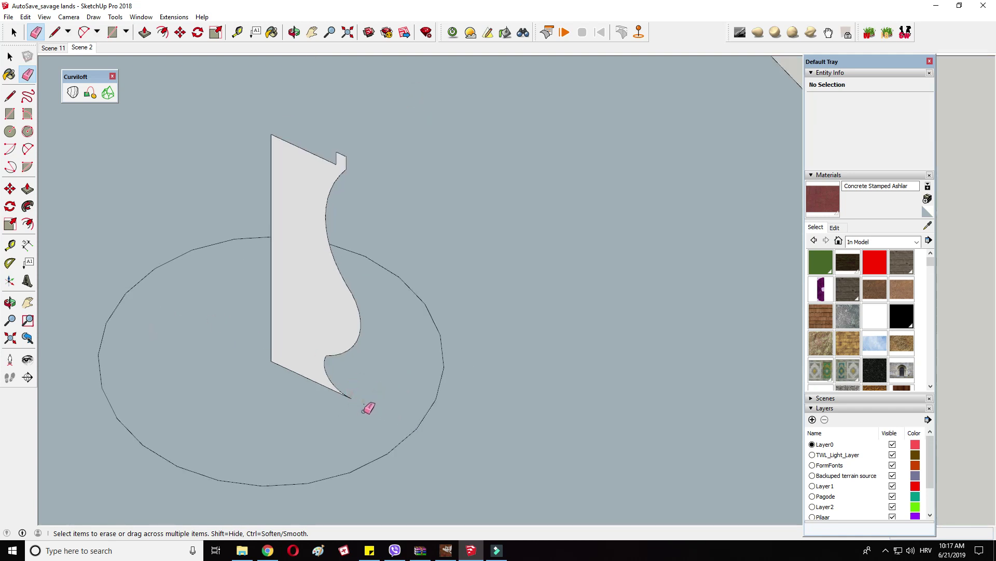
Step: Cut off the profile's pointed foot with a short vertical line and erase the leftover tip
scroll(366, 410, up, 2)
click(10, 96)
scroll(282, 364, up, 2)
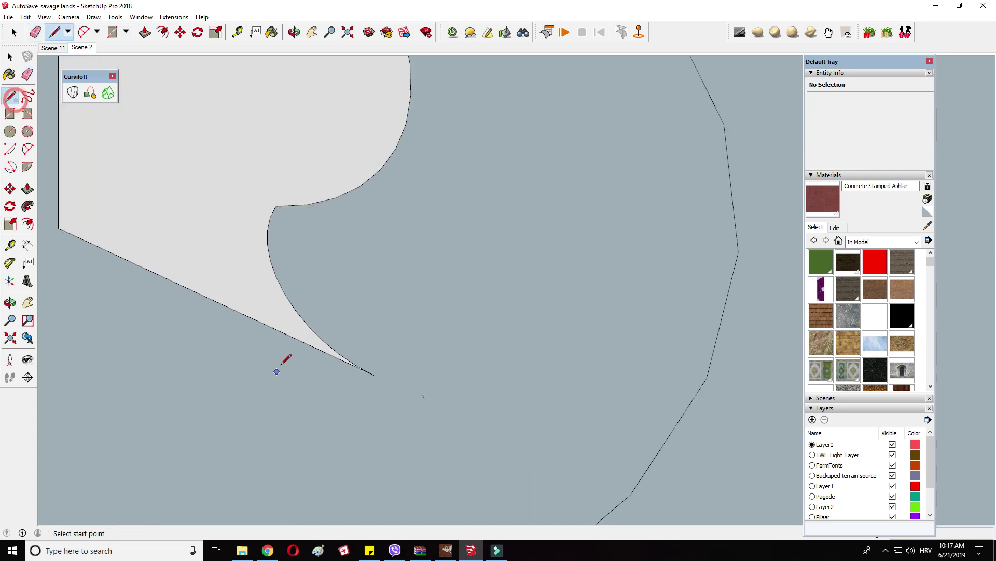
click(314, 332)
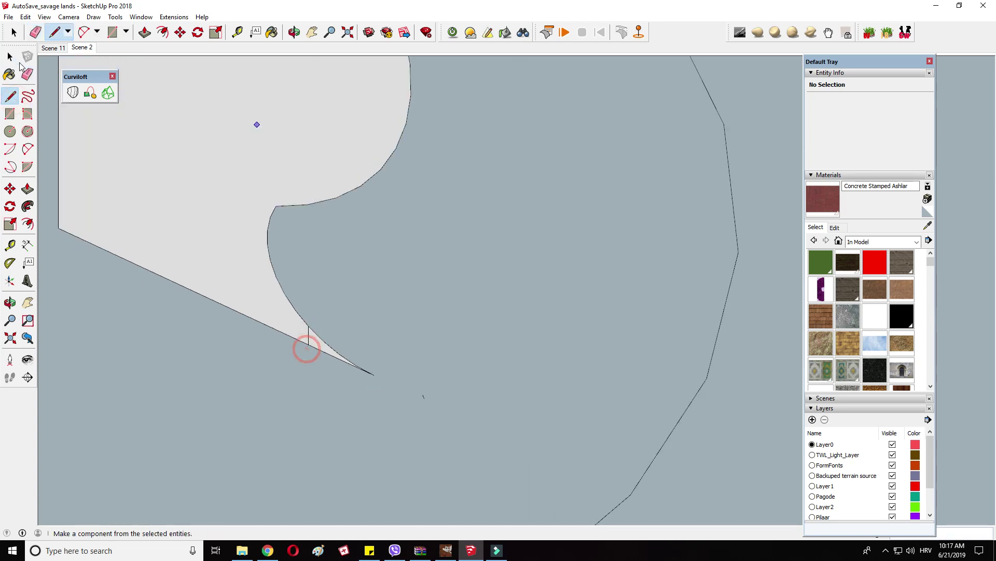
click(36, 32)
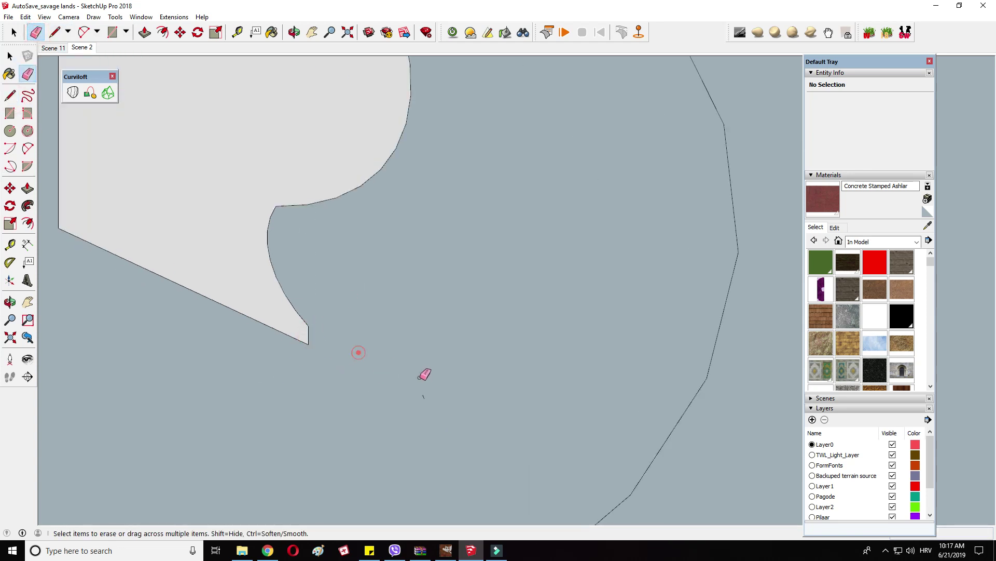
scroll(446, 364, down, 5)
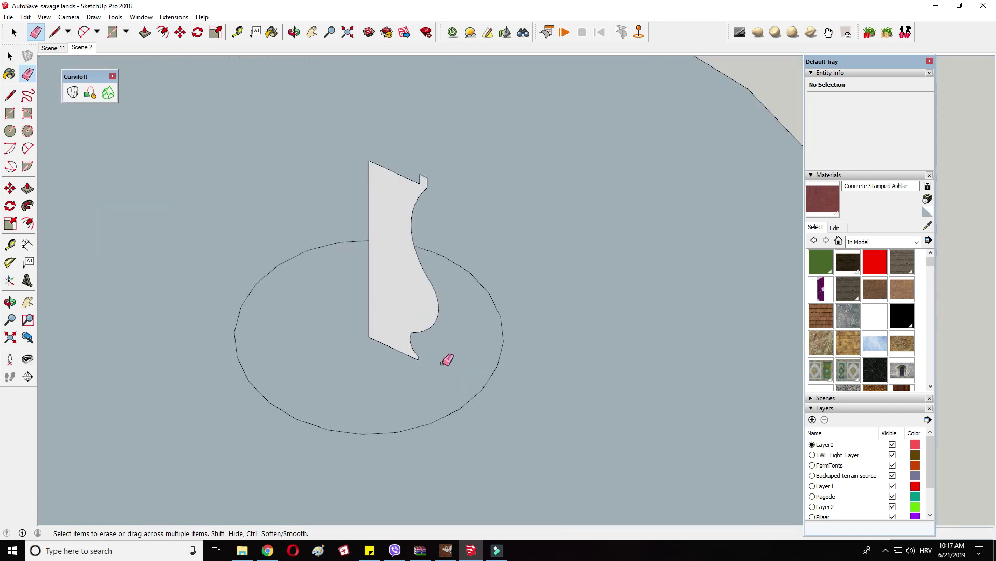
Step: Revolve the vase profile around the base circle with Follow Me
click(27, 206)
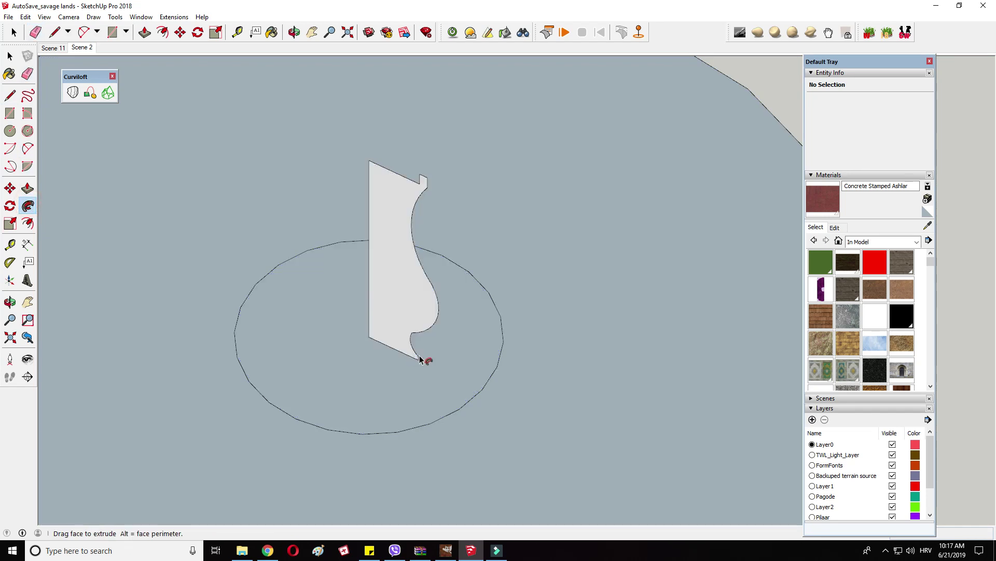
drag(470, 281, 485, 390)
scroll(365, 305, down, 2)
middle_drag(362, 409, 366, 373)
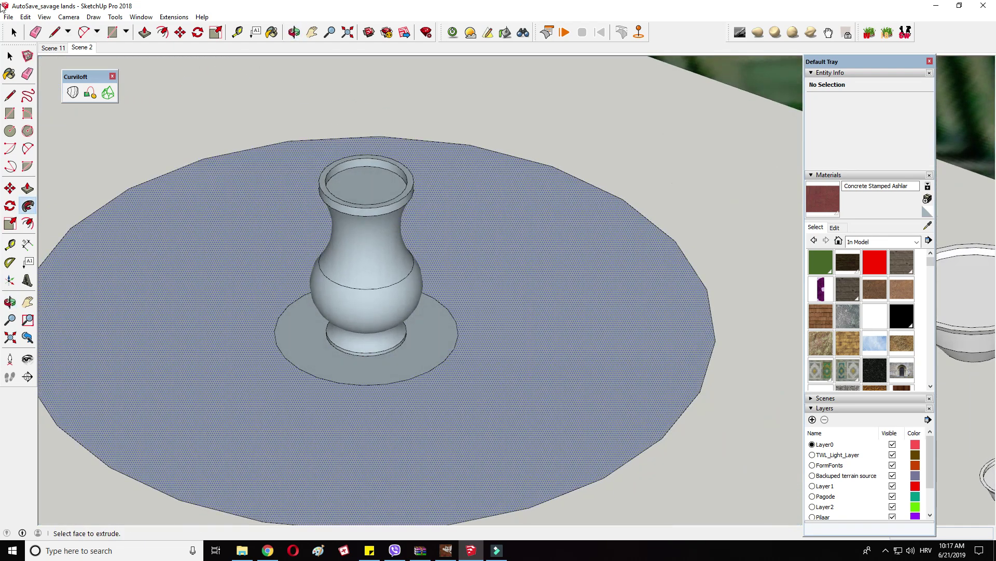
Step: Select the whole vase without the base circle and reverse its faces
key(space)
click(311, 223)
middle_drag(311, 224, 316, 252)
drag(260, 135, 451, 383)
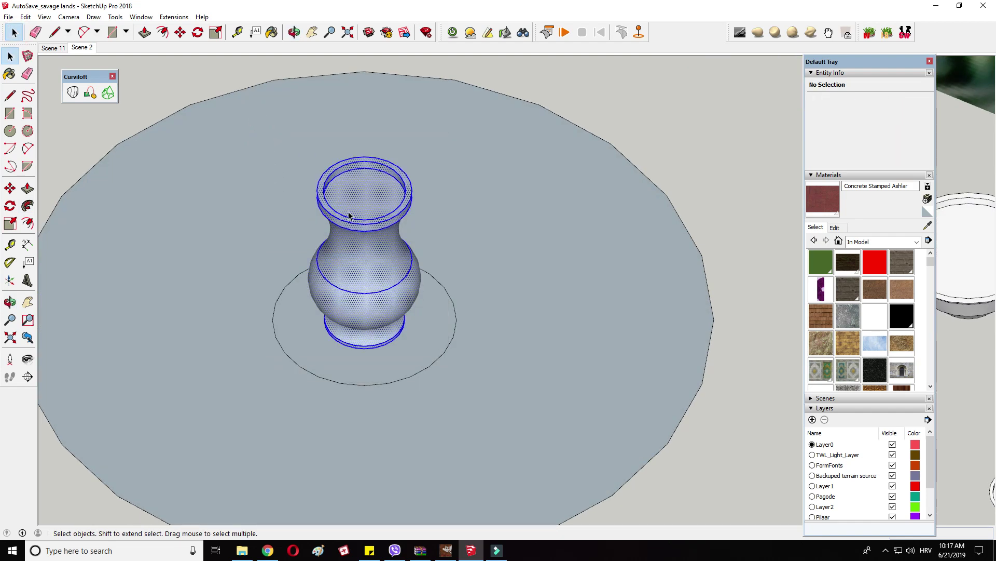
right_click(362, 237)
click(394, 347)
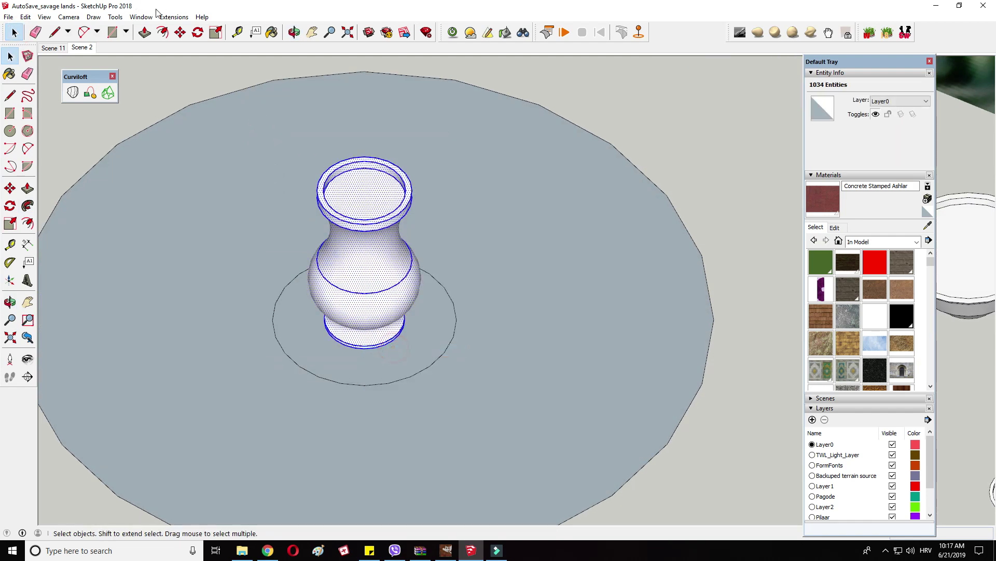
Step: Move the vase off the large disc to the open ground near the cup and small bowl
click(179, 32)
scroll(42, 259, down, 3)
scroll(403, 387, down, 3)
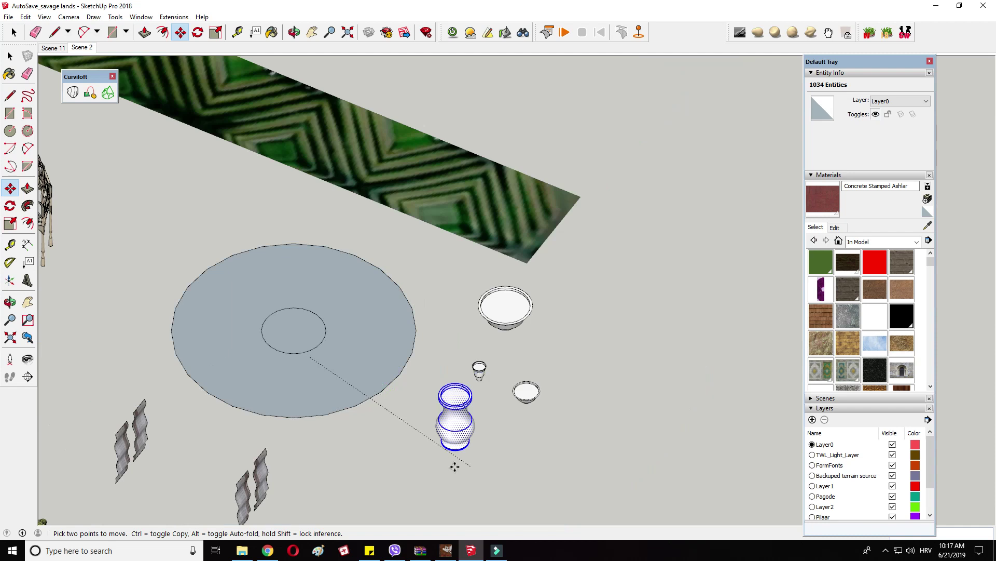
click(454, 467)
Step: Try to stretch the vase's belly section upward with the Scale tool
scroll(483, 467, up, 4)
middle_drag(376, 387, 419, 349)
key(space)
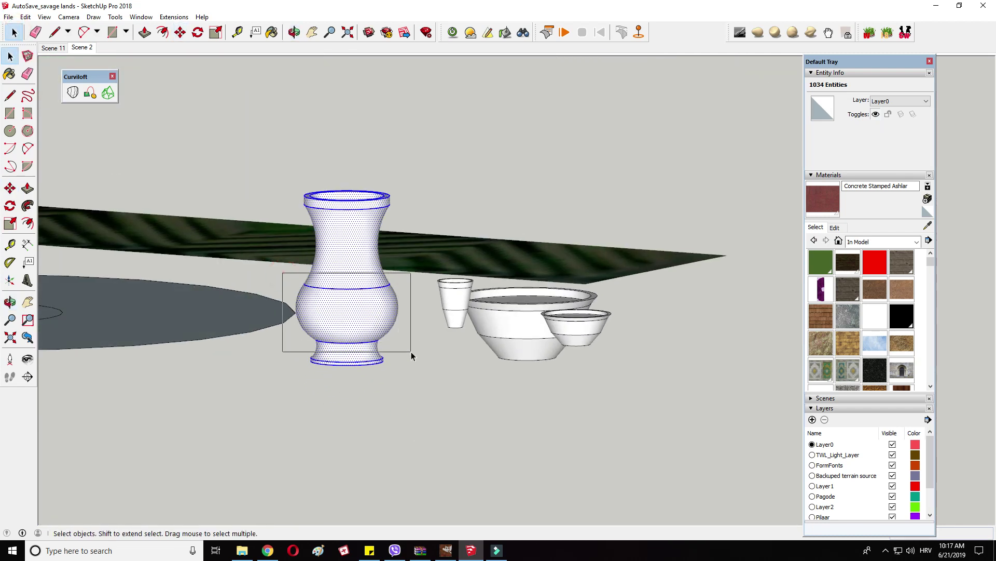
drag(410, 351, 411, 352)
middle_drag(351, 294, 336, 366)
click(215, 32)
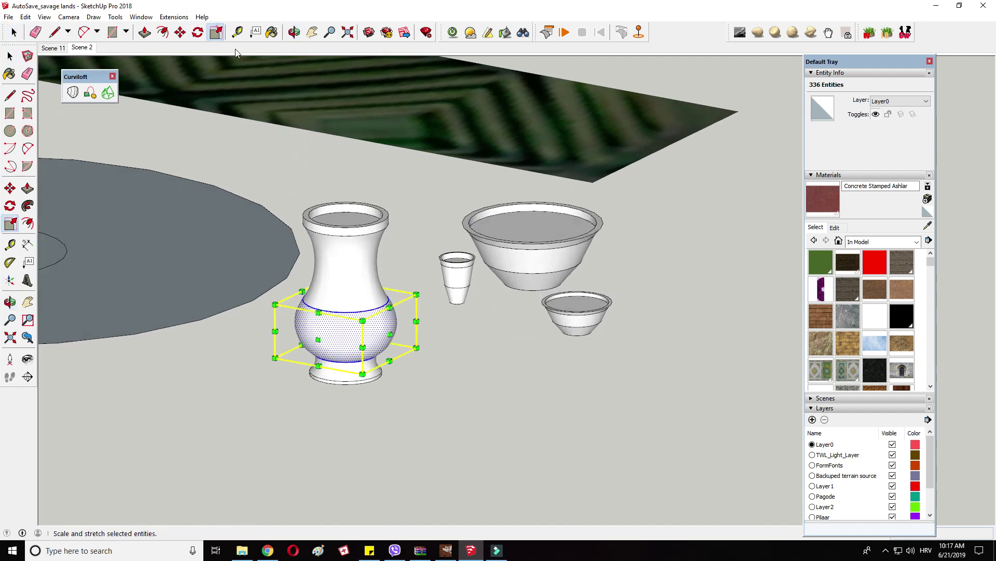
drag(346, 306, 346, 268)
middle_drag(346, 268, 396, 394)
middle_drag(327, 397, 354, 277)
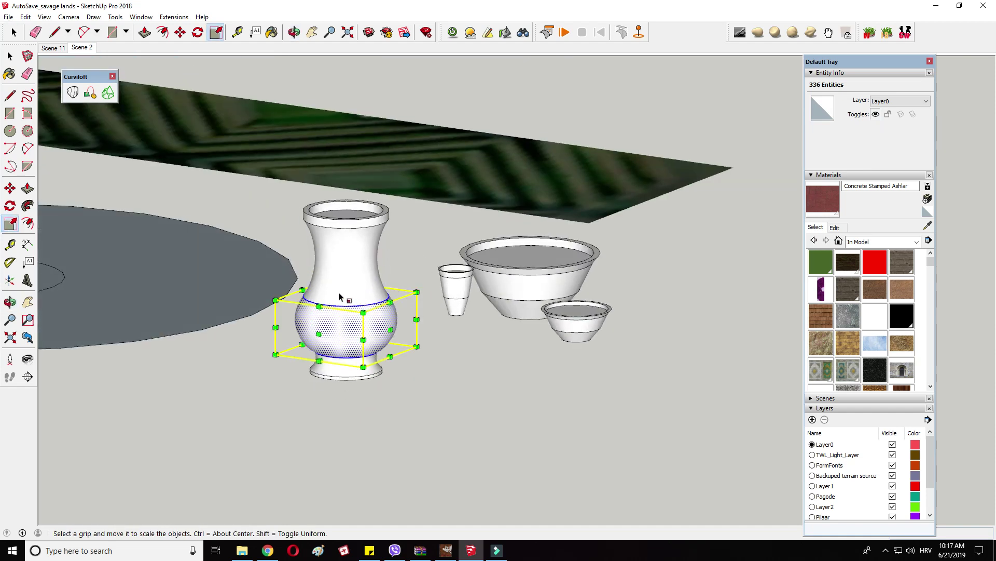
right_click(353, 271)
click(214, 28)
drag(346, 289, 346, 282)
right_click(340, 322)
Step: Shorten the vase's neck surface vertically with Scale, raising the seam between neck and belly
click(342, 284)
click(216, 33)
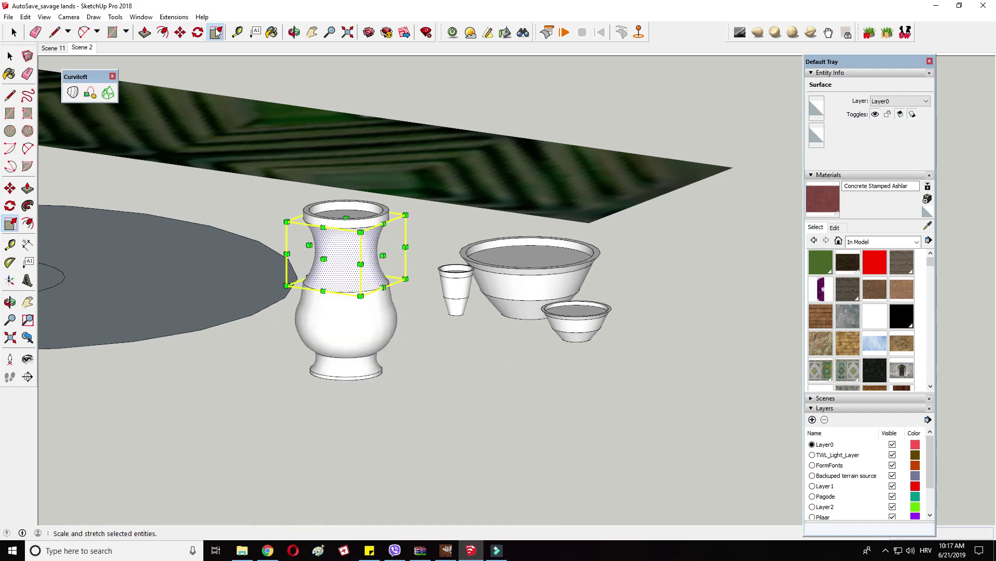
scroll(341, 287, up, 2)
drag(350, 283, 349, 275)
scroll(384, 277, up, 2)
Step: Select the edge loop between neck and belly and scale it inward evenly about its centre
click(406, 291)
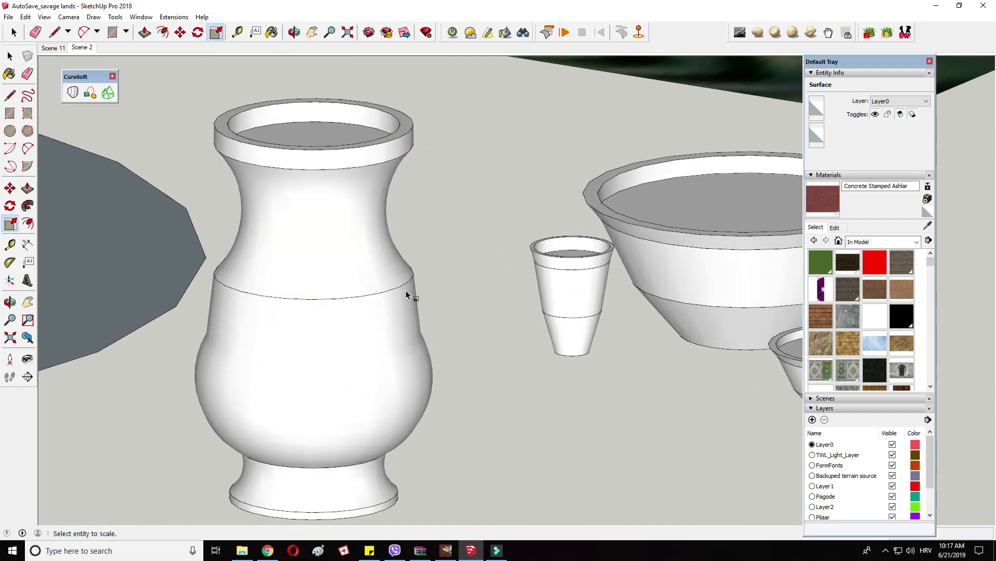
right_click(381, 292)
click(14, 32)
drag(175, 235, 478, 318)
click(216, 32)
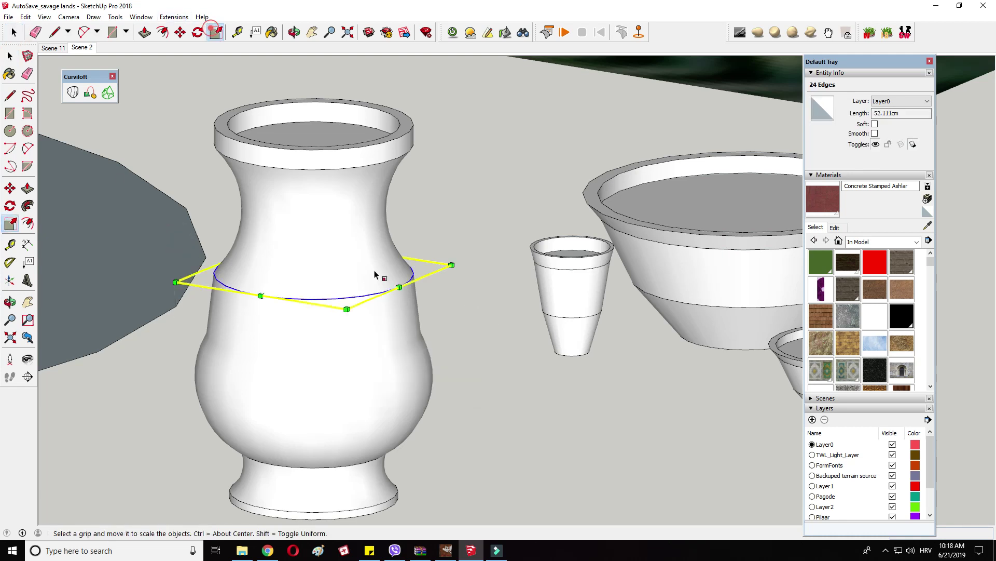
scroll(460, 320, up, 4)
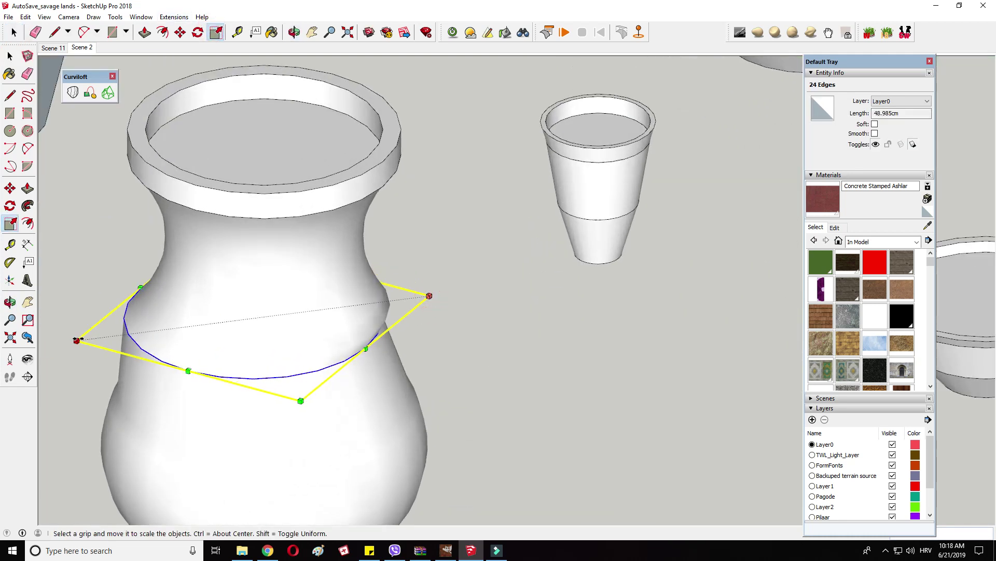
drag(76, 340, 98, 338)
click(97, 337)
Step: Select the entire vase and make it a group
scroll(480, 238, down, 5)
middle_drag(345, 255, 322, 317)
click(19, 33)
drag(260, 156, 510, 439)
right_click(393, 254)
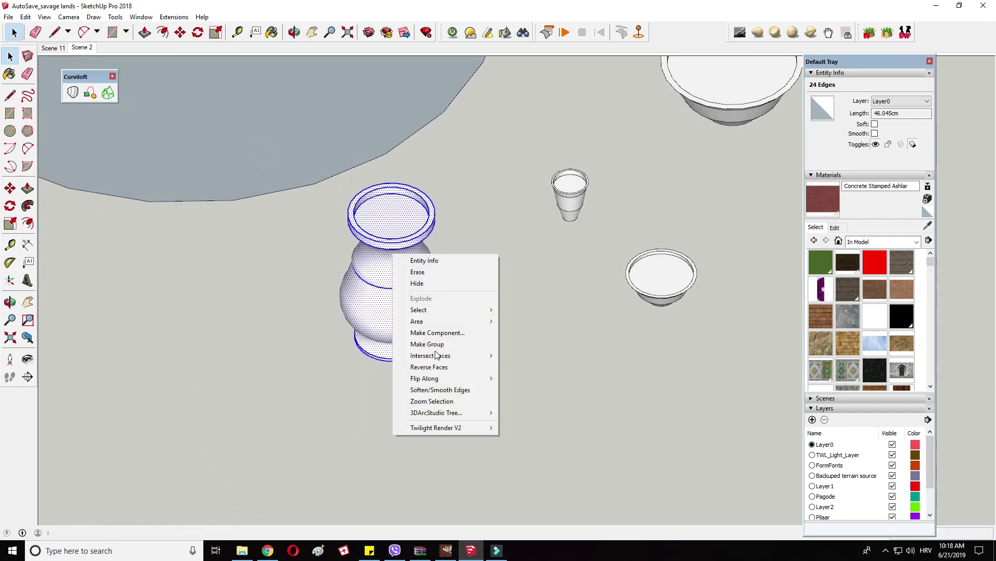
click(444, 344)
scroll(374, 266, down, 4)
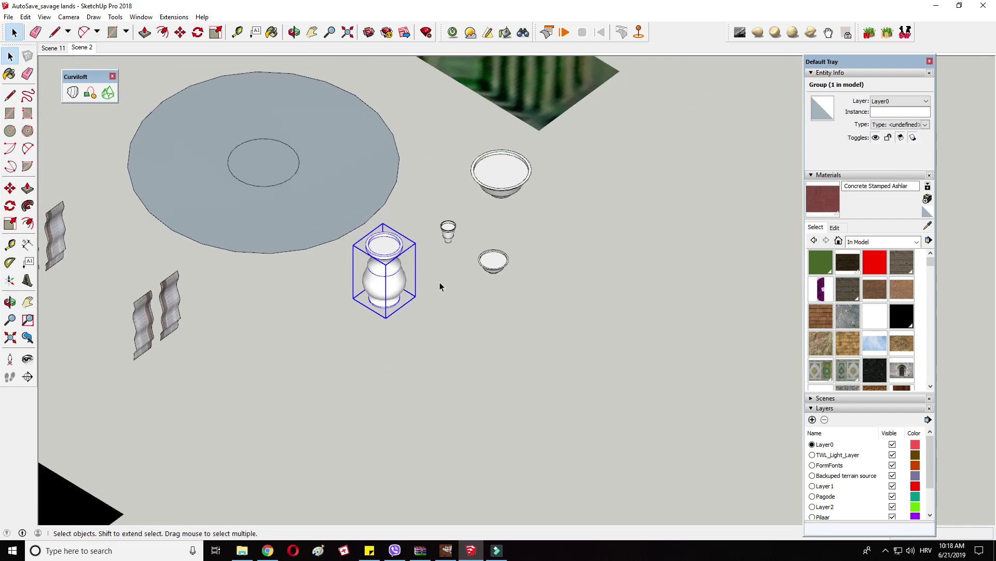
click(454, 271)
Step: Move the vase group to the far side of the bowls and scale it down uniformly to about the cup's size
scroll(460, 268, down, 3)
middle_drag(465, 276, 439, 279)
scroll(441, 267, up, 5)
scroll(438, 279, up, 3)
right_click(430, 272)
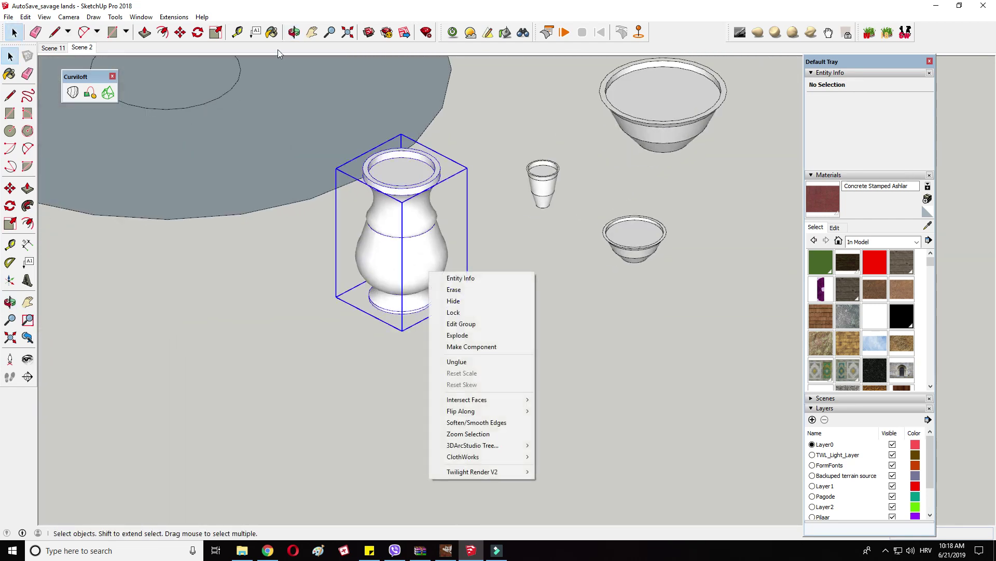
click(181, 33)
middle_drag(559, 311, 562, 352)
scroll(519, 345, down, 3)
click(483, 345)
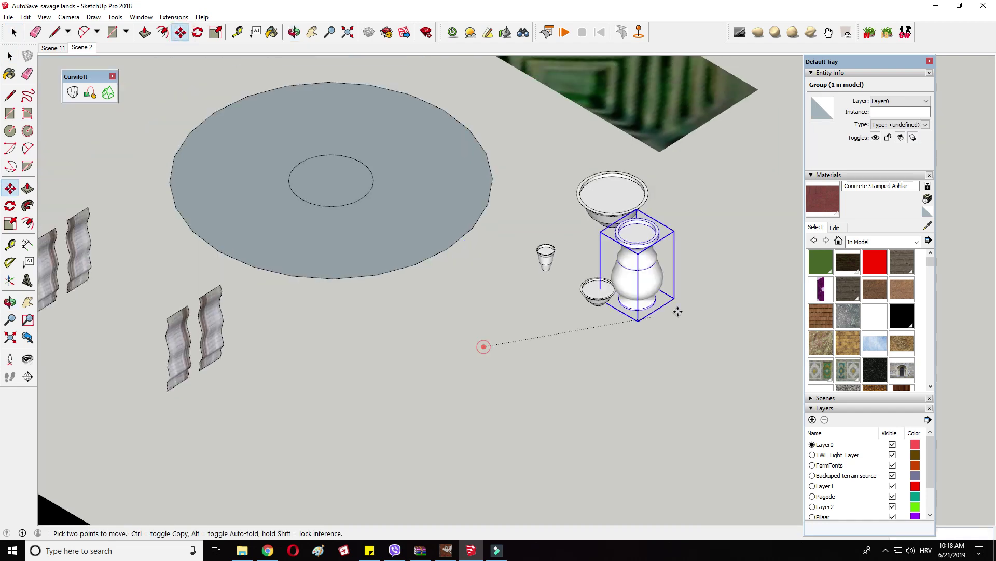
click(692, 299)
click(215, 32)
drag(729, 209, 684, 248)
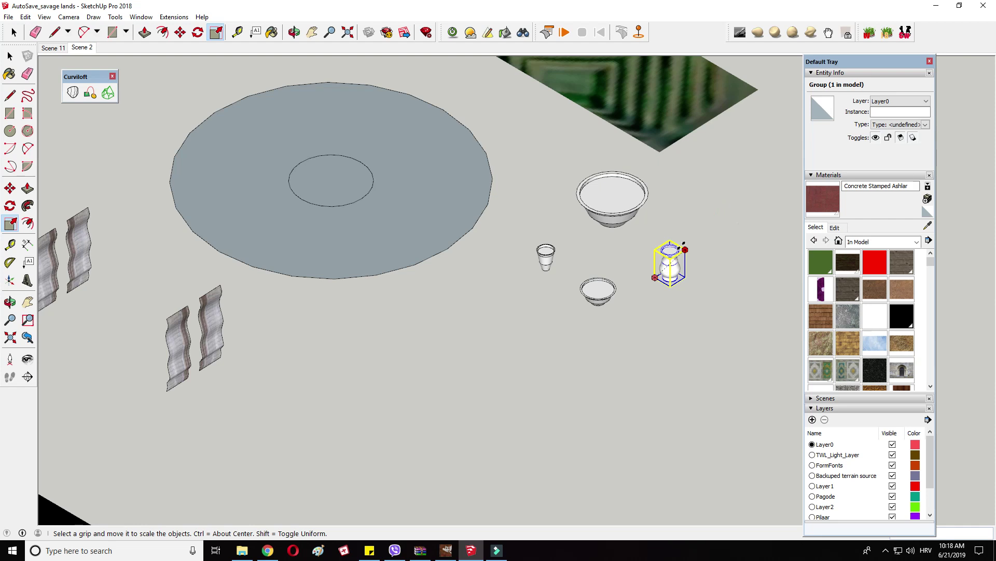
Step: Delete the large rimmed bowl
right_click(648, 188)
click(180, 32)
key(Delete)
Step: Copy the small vase group to the open ground on the other side of the cup
scroll(685, 280, up, 5)
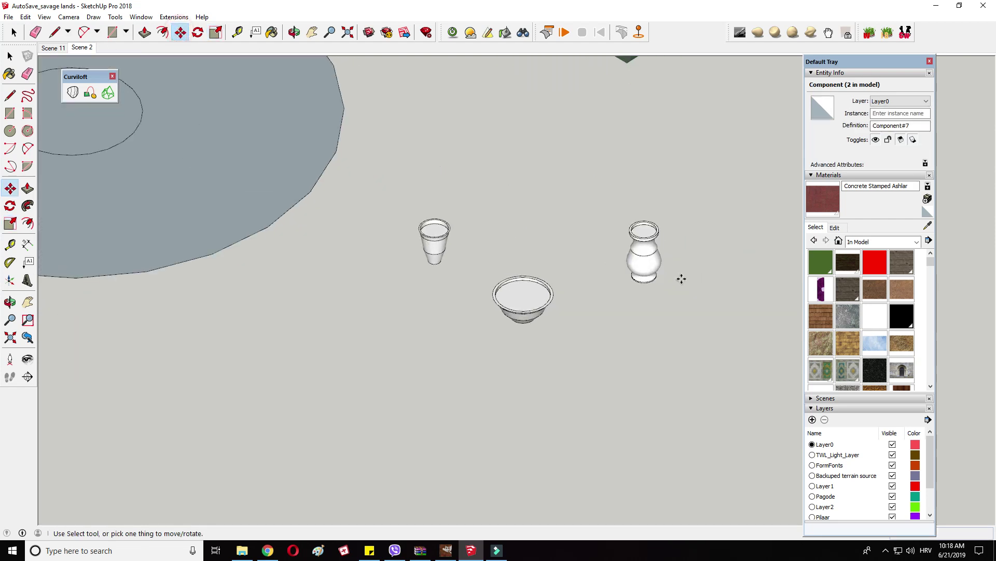
right_click(644, 265)
click(620, 264)
key(ctrl)
click(143, 273)
Step: Draw a flat rectangle on the open ground beside the copied vase as a base for the handle sketch
scroll(372, 293, down, 3)
scroll(158, 330, up, 6)
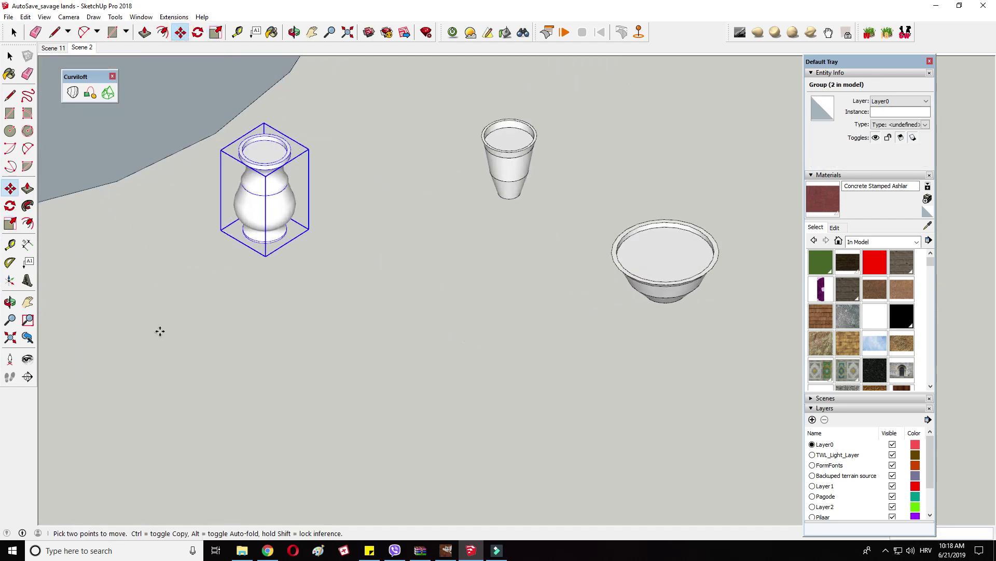
click(9, 113)
click(415, 225)
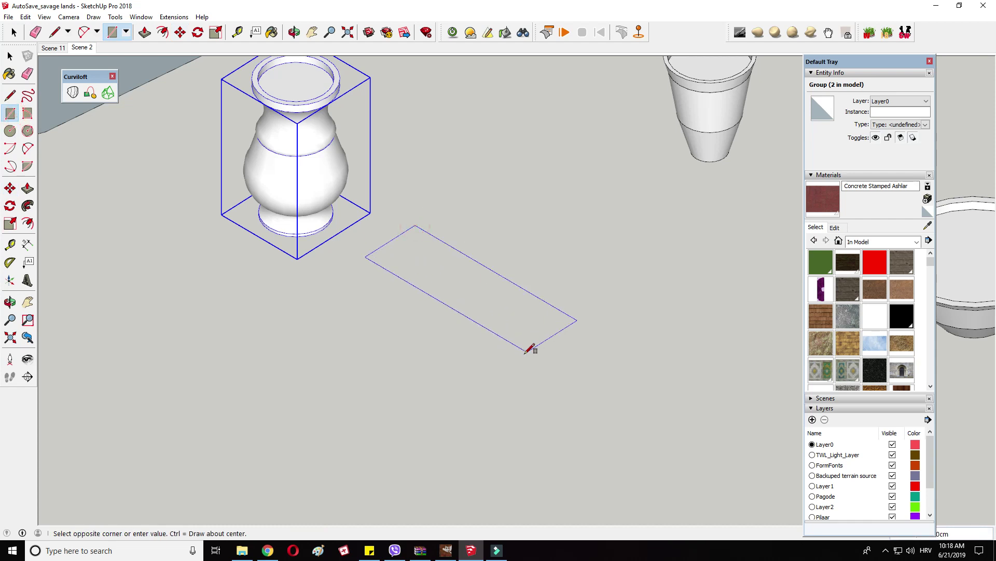
click(499, 384)
Step: Sketch a small concave arc and a large bulging arc on the rectangle to outline a jug handle against its long edge
click(28, 149)
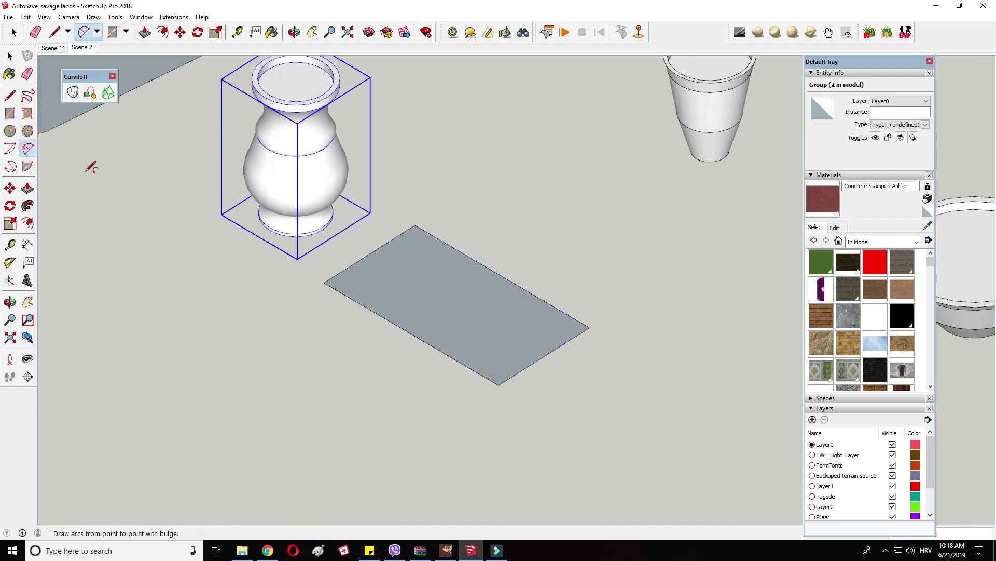
scroll(372, 296, up, 1)
click(361, 307)
click(404, 268)
click(406, 281)
click(405, 271)
click(462, 366)
click(484, 334)
scroll(404, 287, up, 3)
Step: Offset the handle outline inward to form a narrow band
click(28, 223)
double_click(439, 287)
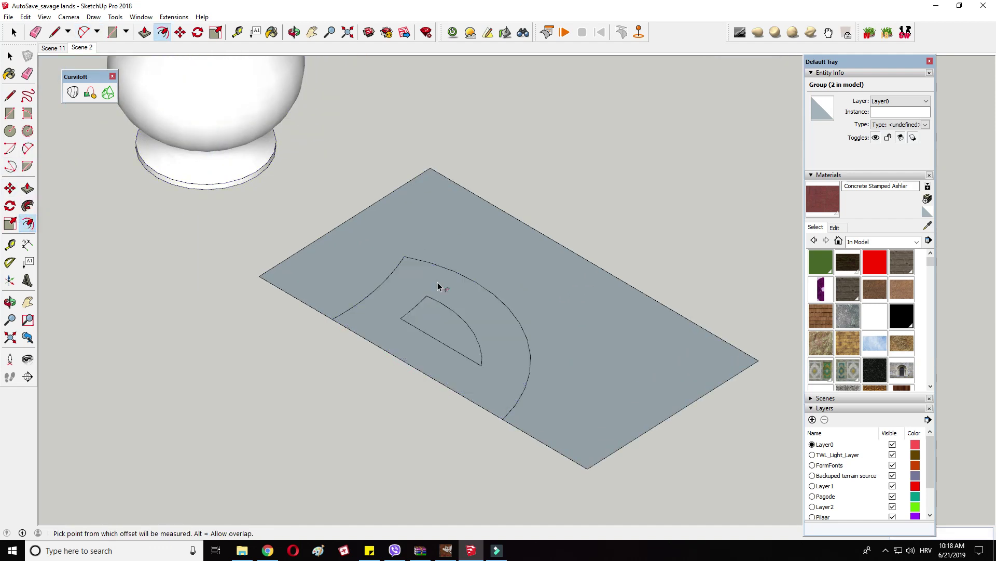
scroll(505, 286, up, 3)
key(ctrl+z)
click(414, 286)
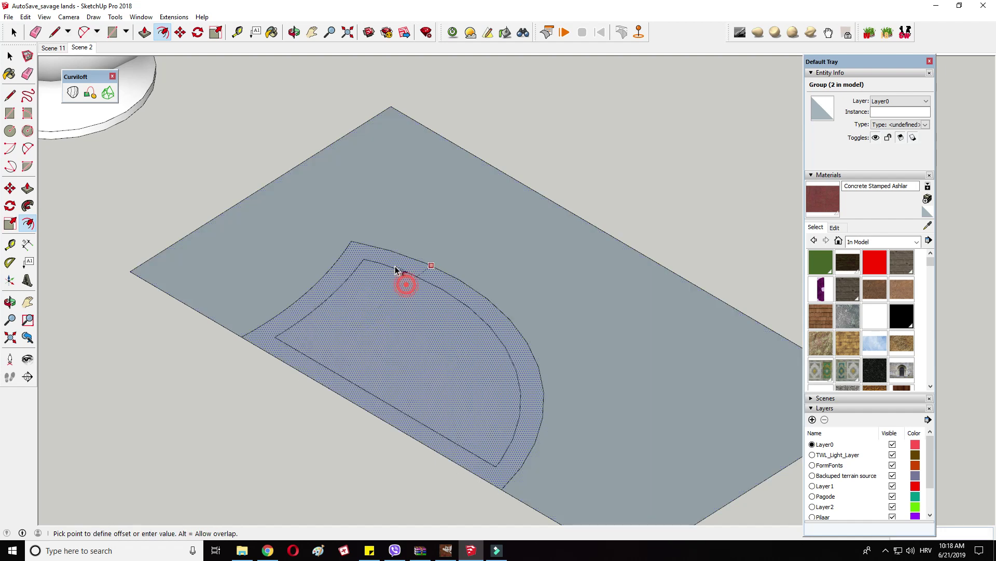
click(400, 271)
Step: Close the band's two ends with short lines and erase the inner straight edge and the base edge between them
click(10, 95)
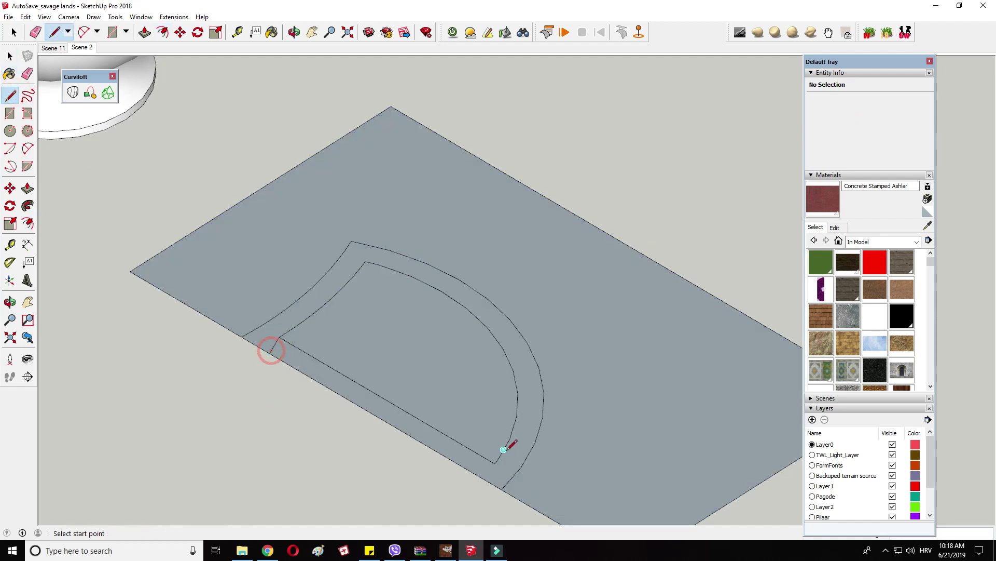
click(34, 31)
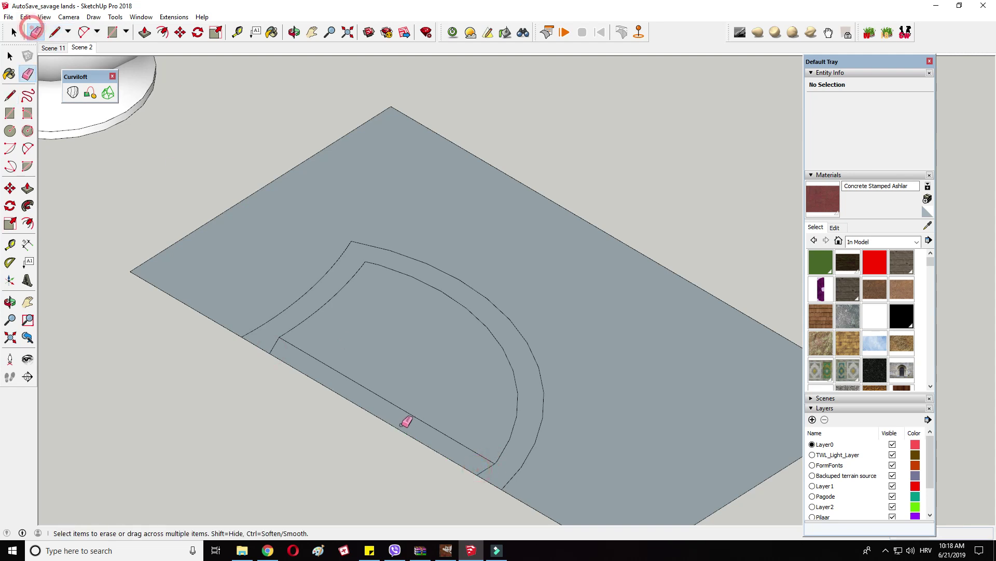
click(400, 427)
click(387, 398)
scroll(361, 221, down, 3)
middle_drag(361, 221, 360, 178)
scroll(359, 179, up, 3)
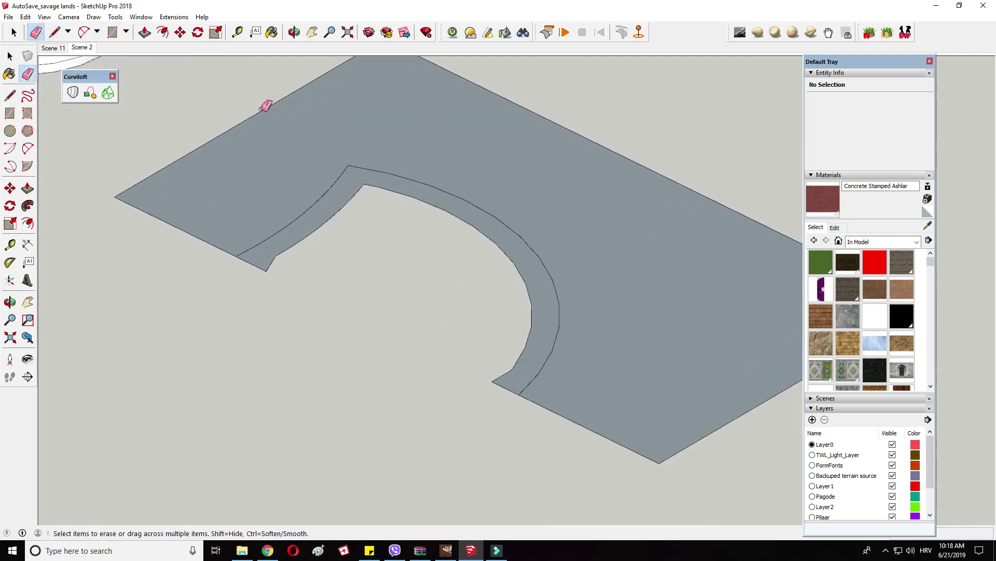
Step: Erase the remaining outer edges of the rectangle so only the curved handle band is left
click(263, 110)
scroll(165, 187, down, 3)
click(182, 183)
drag(565, 215, 541, 269)
scroll(264, 195, up, 6)
Step: Offset the band face slightly inward and raise the inner face to give the handle bevelled sides
right_click(239, 161)
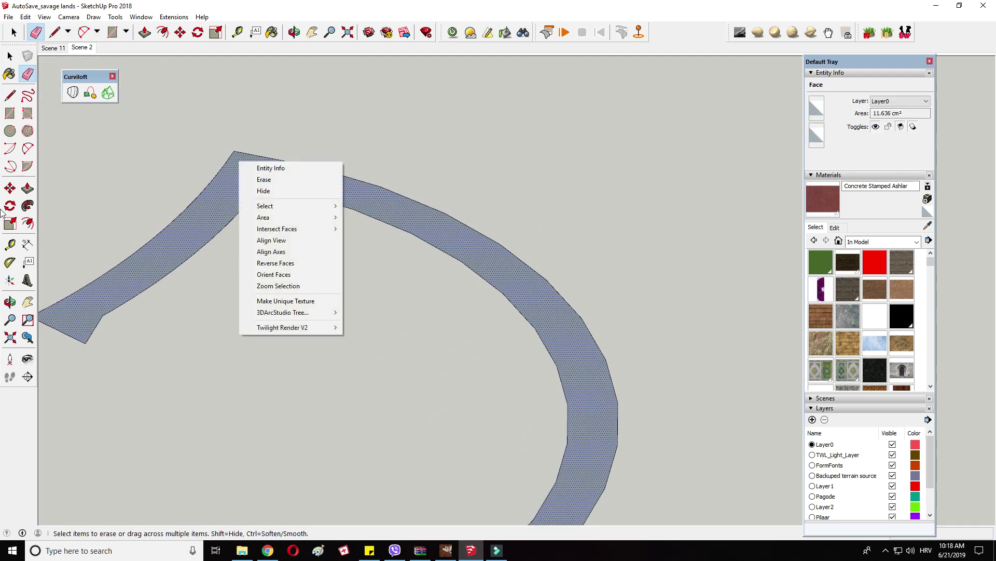
click(28, 222)
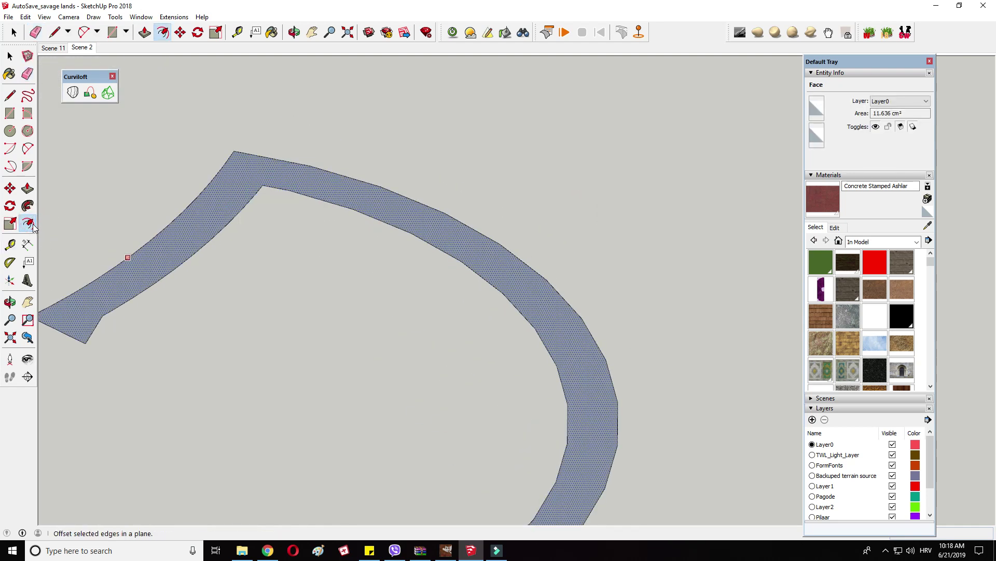
click(260, 186)
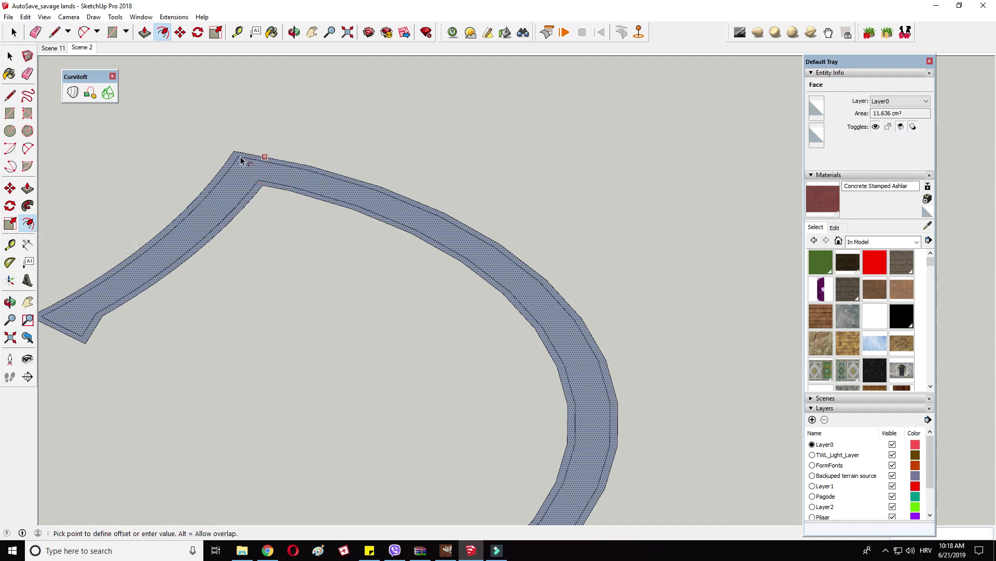
right_click(244, 165)
key(Escape)
scroll(244, 166, up, 3)
key(m)
click(254, 165)
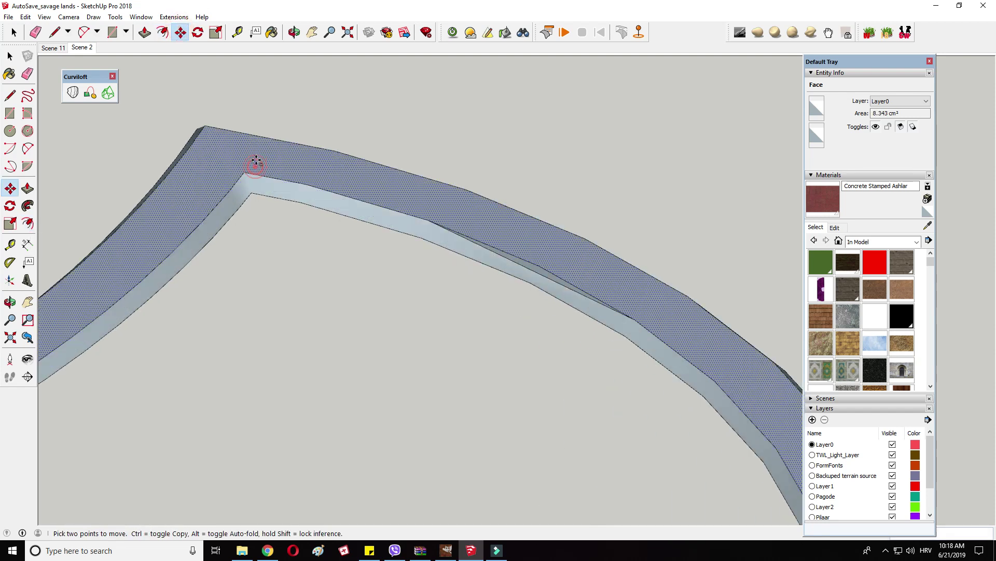
scroll(363, 151, down, 5)
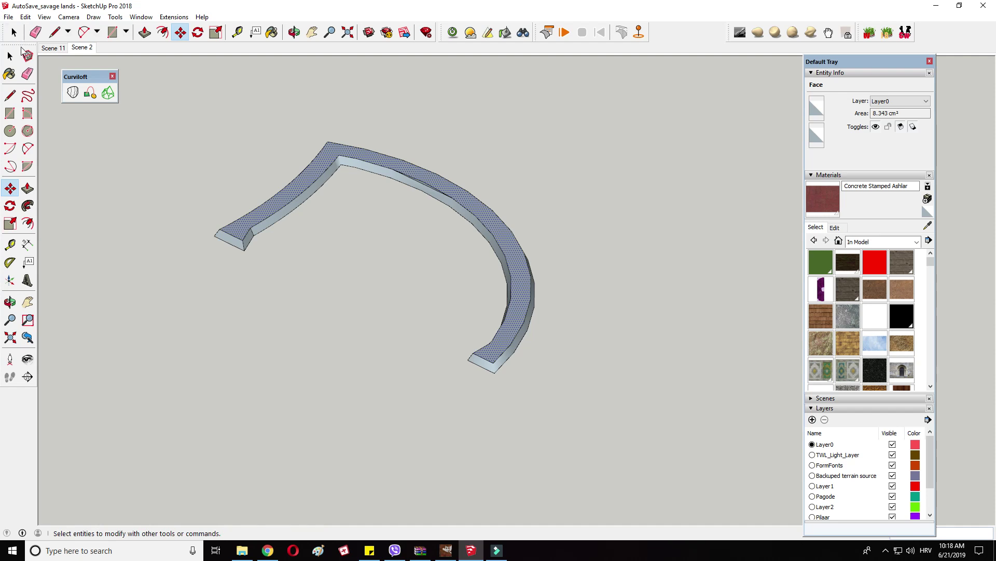
Step: Reverse the faces of the whole bevelled handle half and make it a group
click(13, 34)
drag(201, 110, 576, 405)
right_click(496, 245)
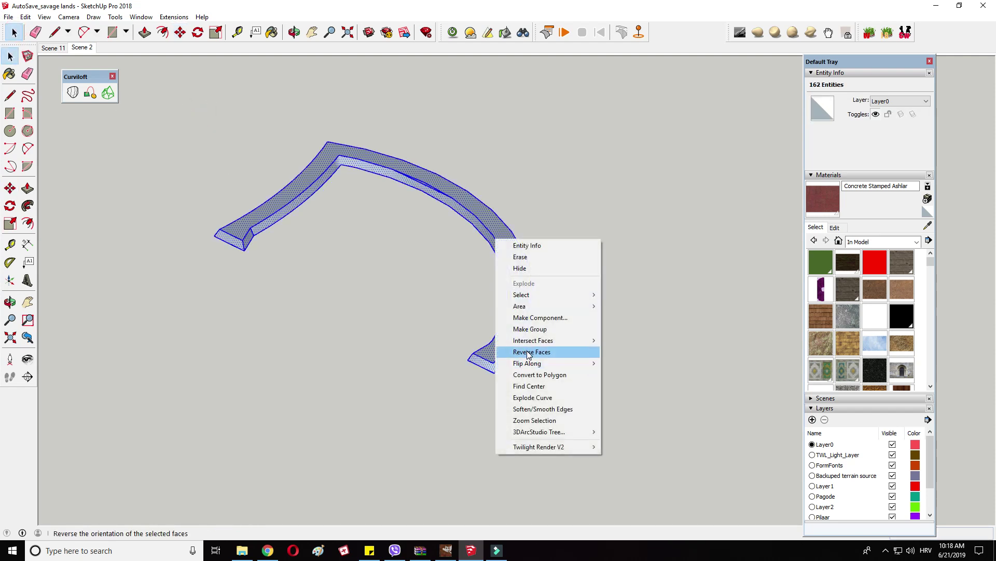
click(511, 349)
scroll(435, 171, down, 2)
right_click(434, 177)
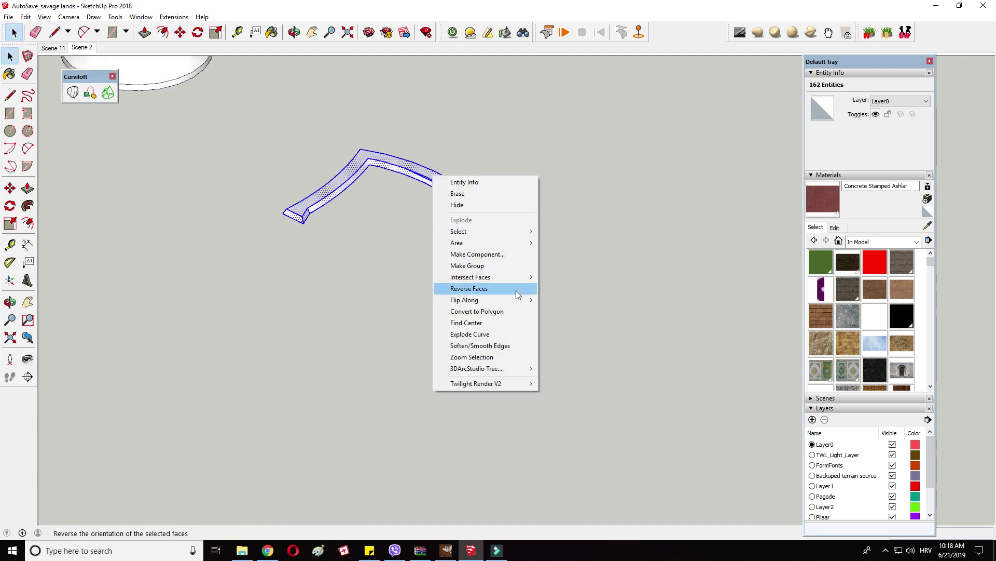
click(470, 265)
Step: Copy the handle half to one side and flip the copy vertically by scaling it
click(685, 205)
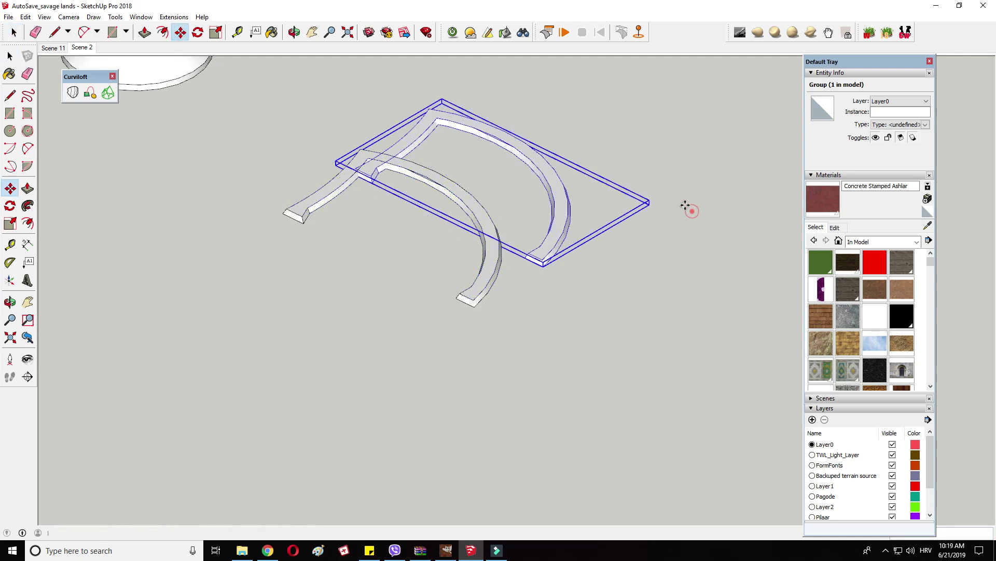
click(218, 35)
scroll(496, 182, up, 8)
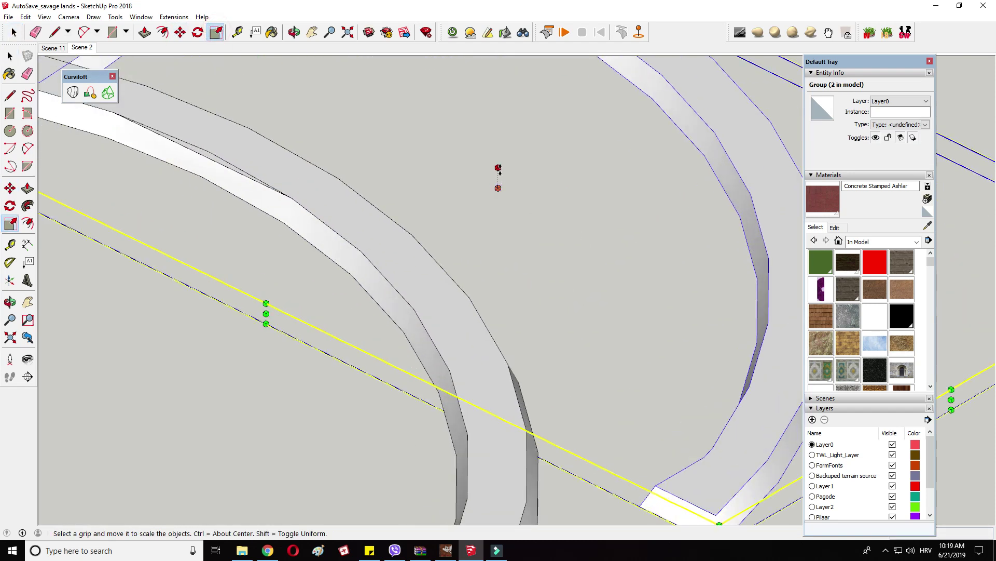
drag(500, 197, 499, 208)
scroll(507, 217, down, 1)
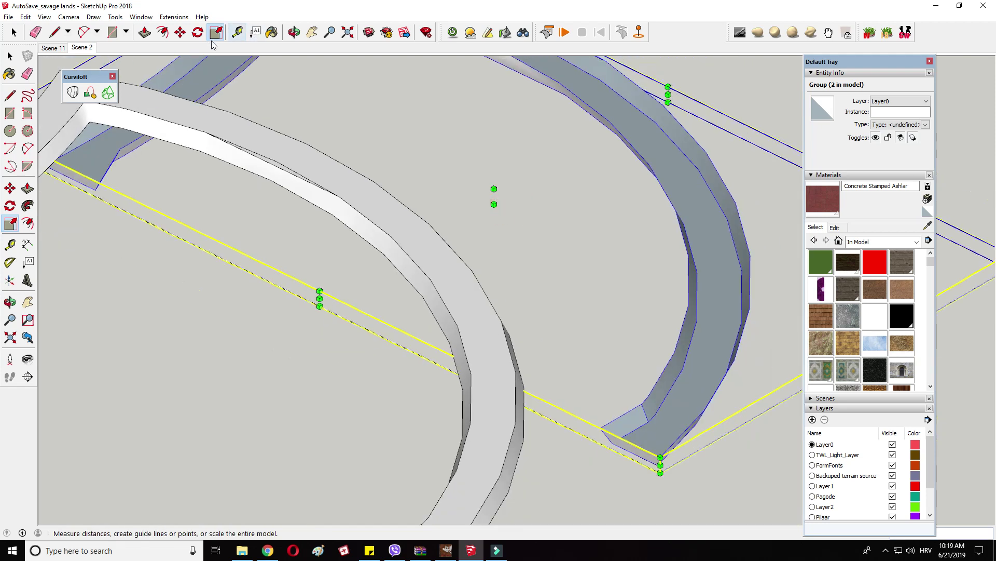
Step: Move the flipped half underneath the original so the two halves meet along their outlines
click(180, 33)
scroll(690, 369, down, 1)
click(633, 418)
scroll(734, 235, down, 1)
click(532, 447)
scroll(435, 312, down, 2)
Step: Group the two handle halves together and rotate the handle upright
click(14, 32)
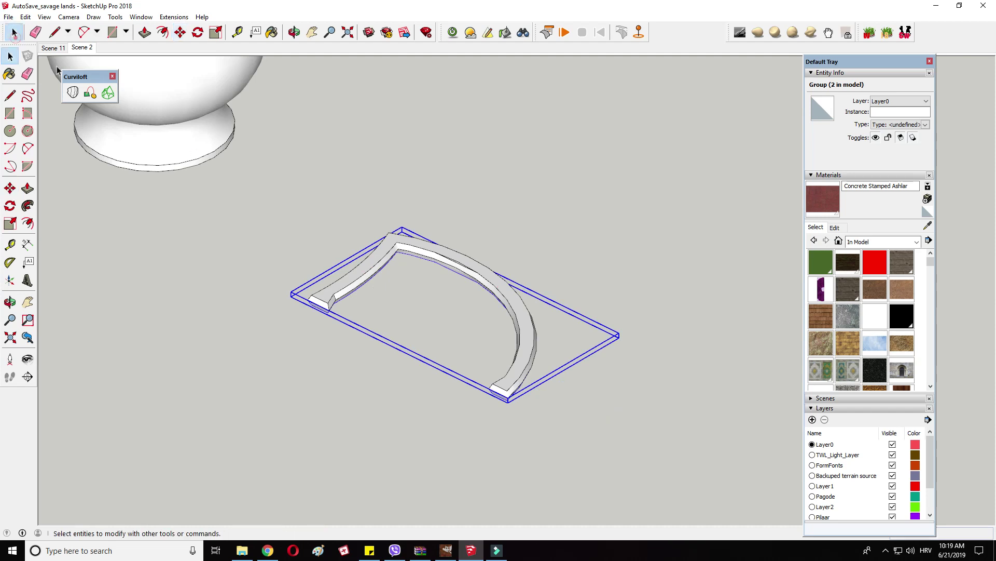
drag(565, 433, 566, 433)
right_click(519, 304)
click(543, 403)
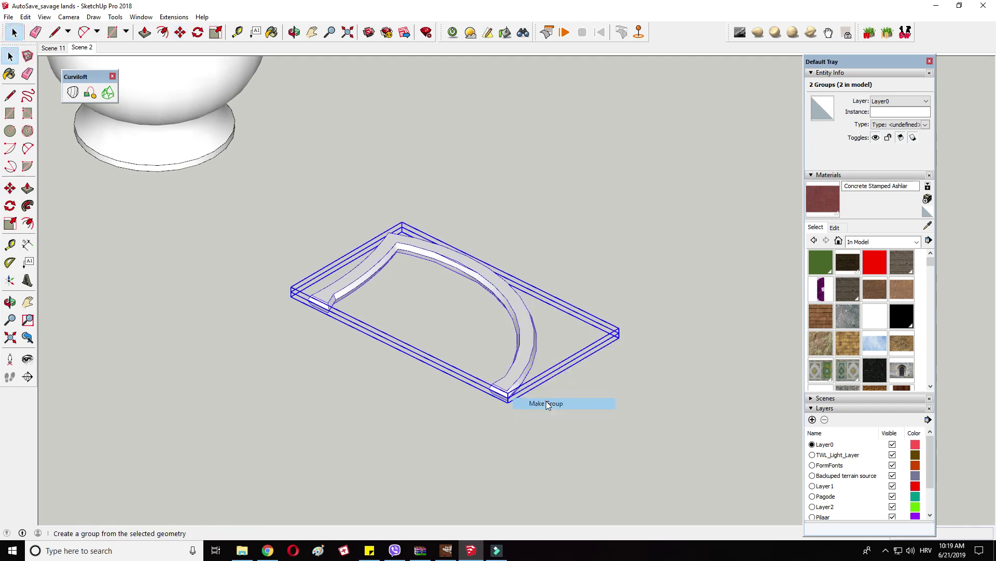
click(180, 32)
click(310, 300)
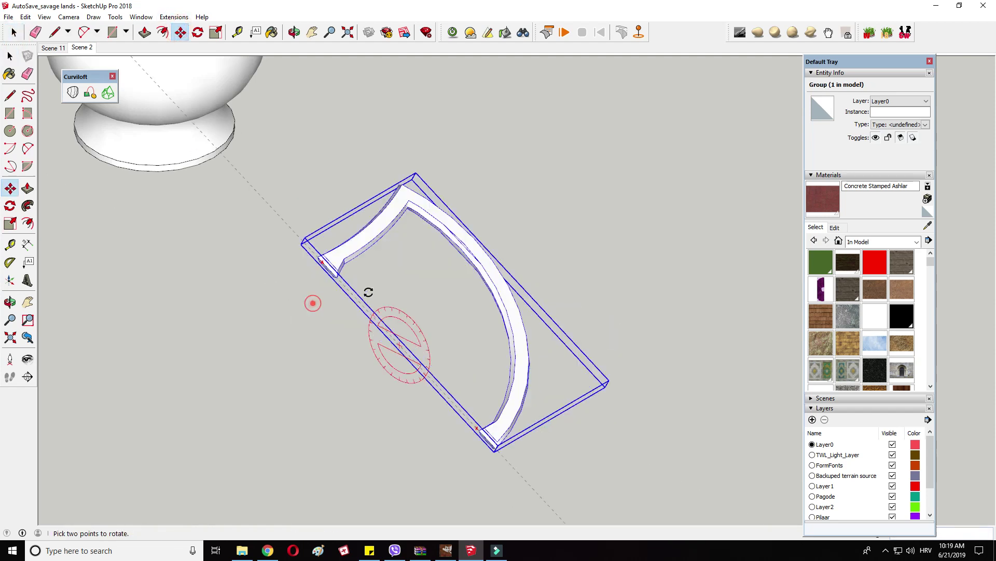
click(400, 308)
scroll(396, 416, down, 3)
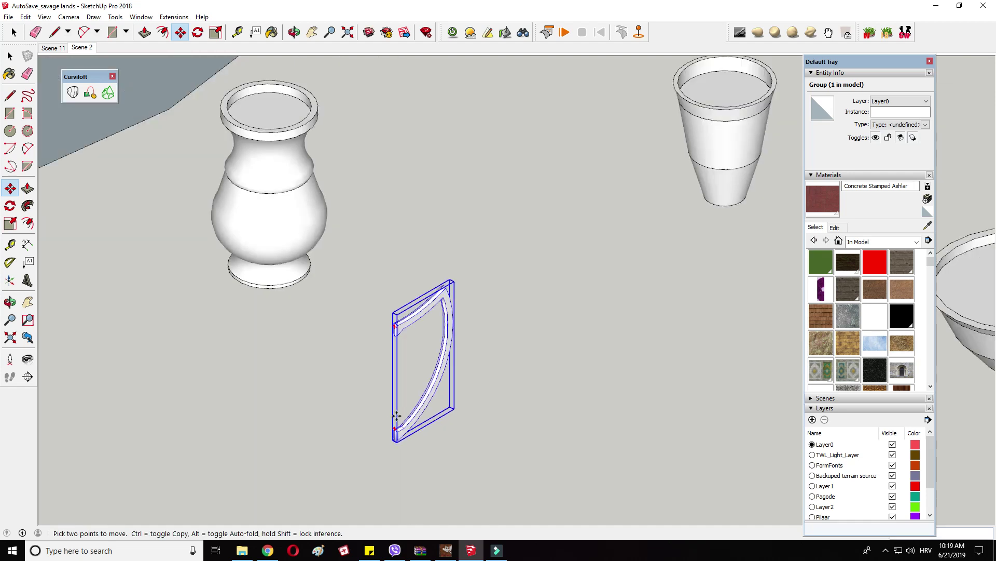
Step: Move the upright handle to the copied vase, with its upper end at the rim
click(393, 440)
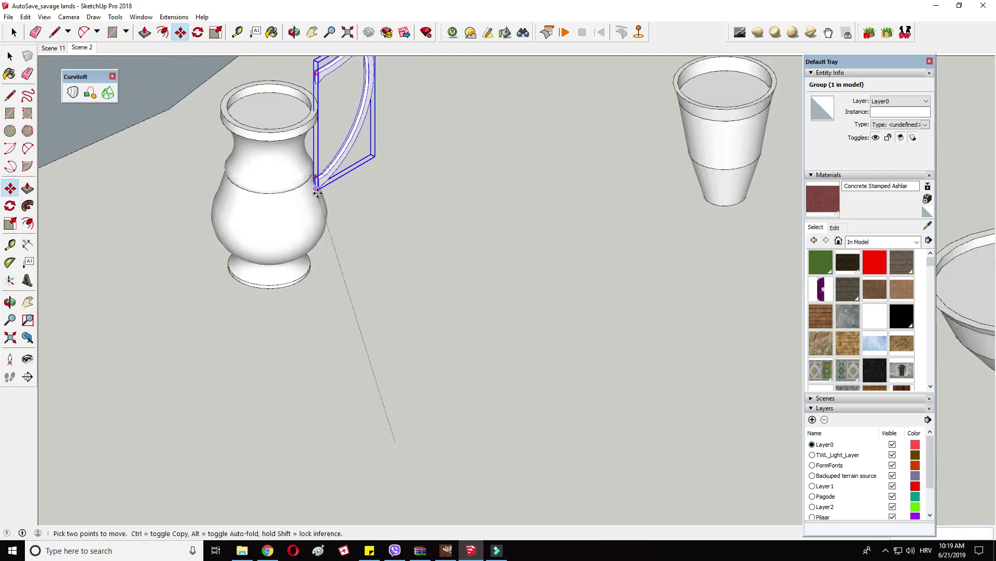
scroll(431, 268, down, 2)
middle_drag(428, 270, 343, 285)
scroll(472, 107, up, 2)
click(350, 157)
scroll(461, 456, down, 1)
scroll(423, 148, up, 2)
click(440, 143)
click(439, 204)
Step: Align the handle with the middle of the vase rim and scale down its outward reach
middle_drag(441, 208, 514, 331)
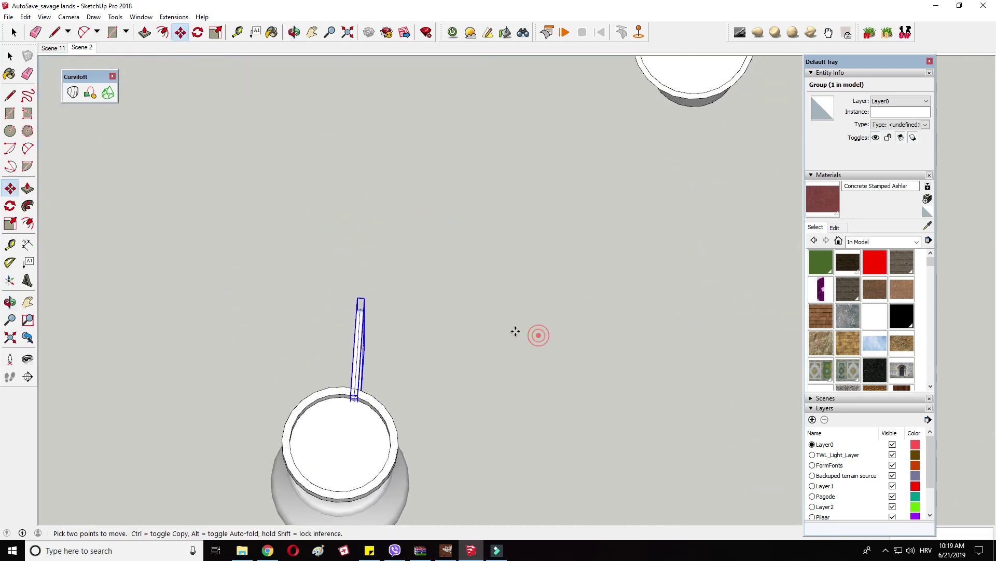
scroll(510, 330, up, 1)
scroll(349, 418, up, 4)
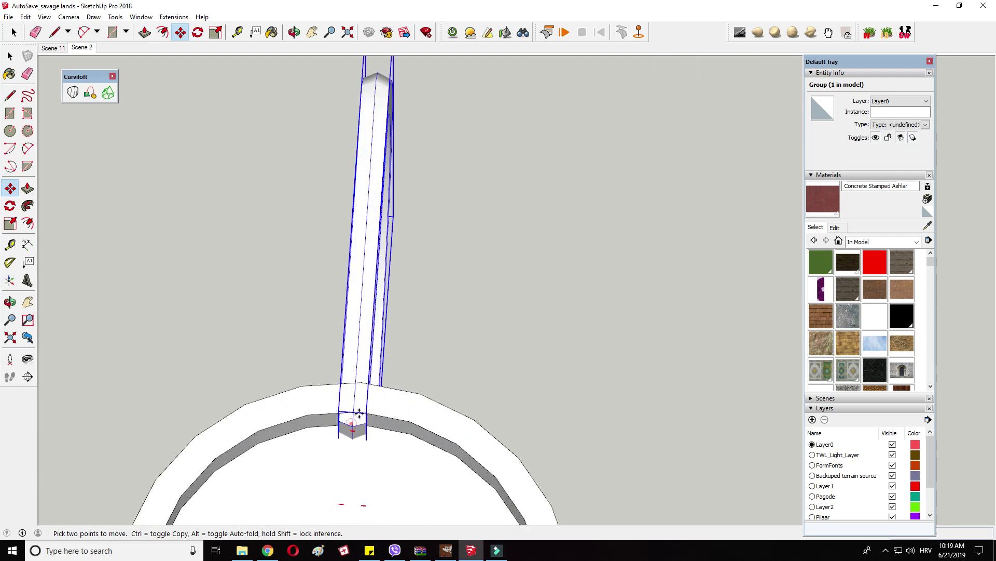
click(359, 414)
click(379, 400)
scroll(378, 400, down, 3)
middle_drag(560, 311, 286, 189)
scroll(429, 260, down, 3)
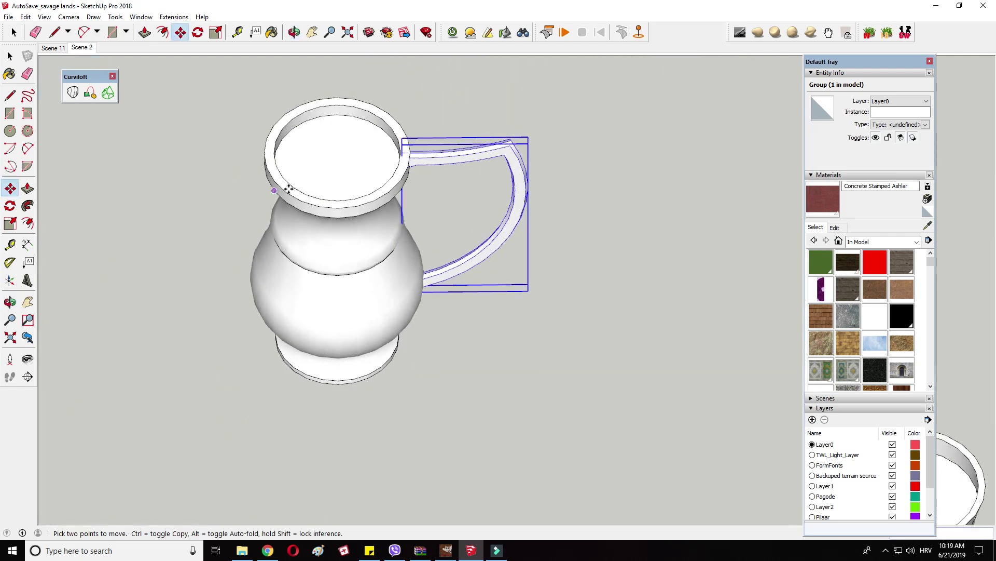
click(218, 32)
drag(528, 212, 482, 212)
Step: Copy the handle toward the vase and rotate the copy to face the opposite way
click(183, 21)
click(175, 19)
click(175, 27)
scroll(554, 184, down, 2)
key(ctrl)
click(653, 152)
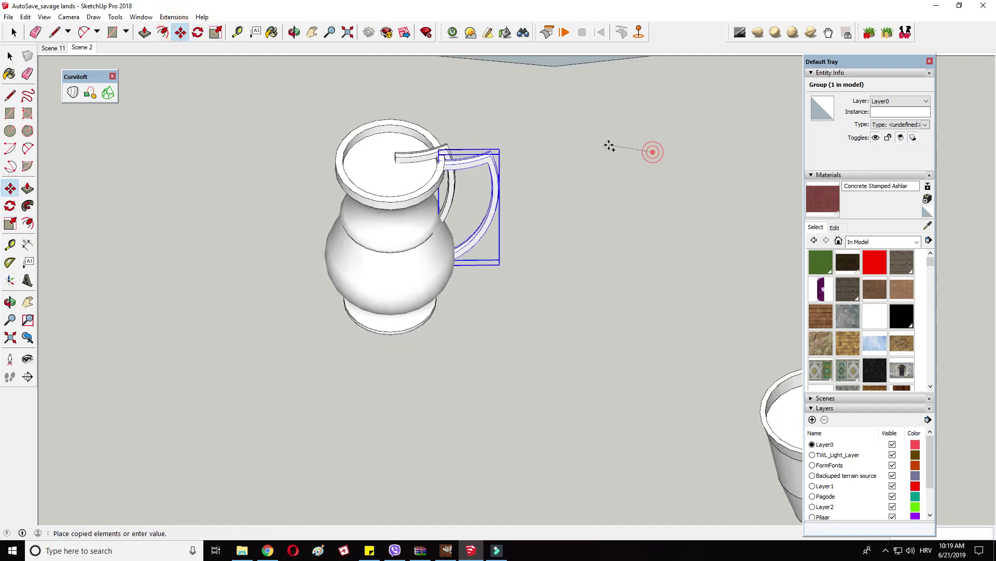
click(609, 146)
scroll(480, 124, up, 2)
key(q)
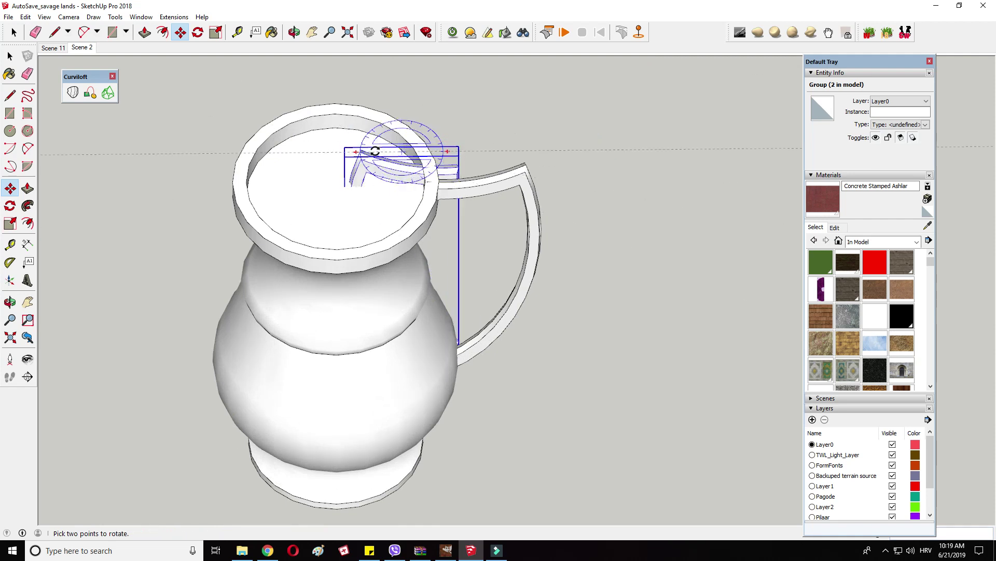
Step: Move the turned handle to the opposite side of the vase so its upper end sits in the rim
key(m)
scroll(439, 177, up, 3)
click(460, 167)
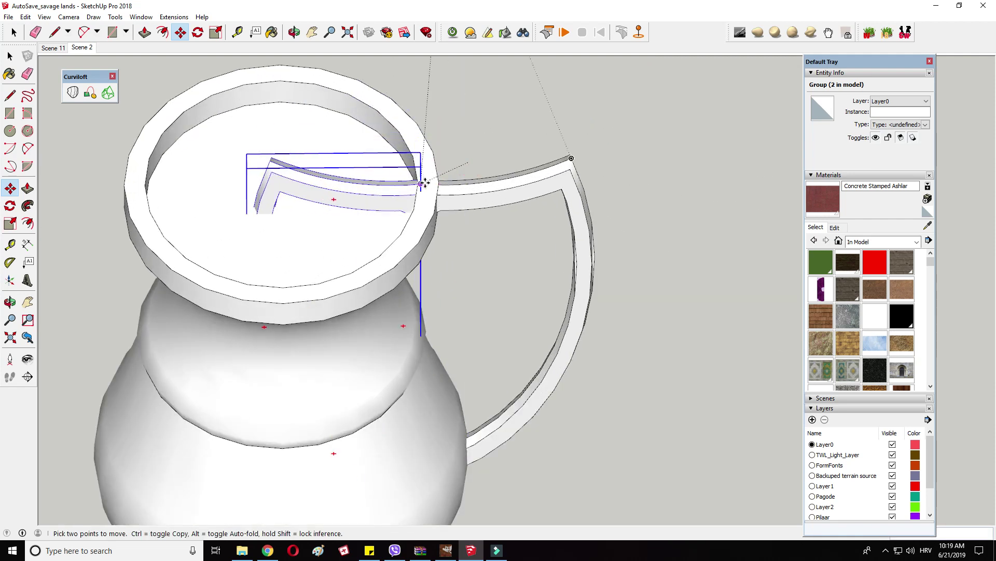
scroll(454, 186, down, 3)
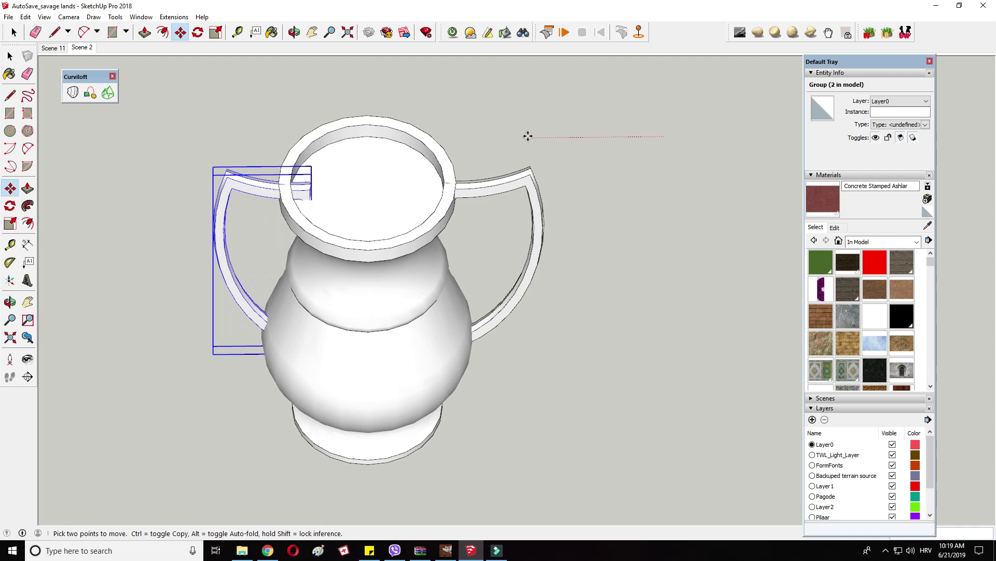
scroll(280, 174, up, 5)
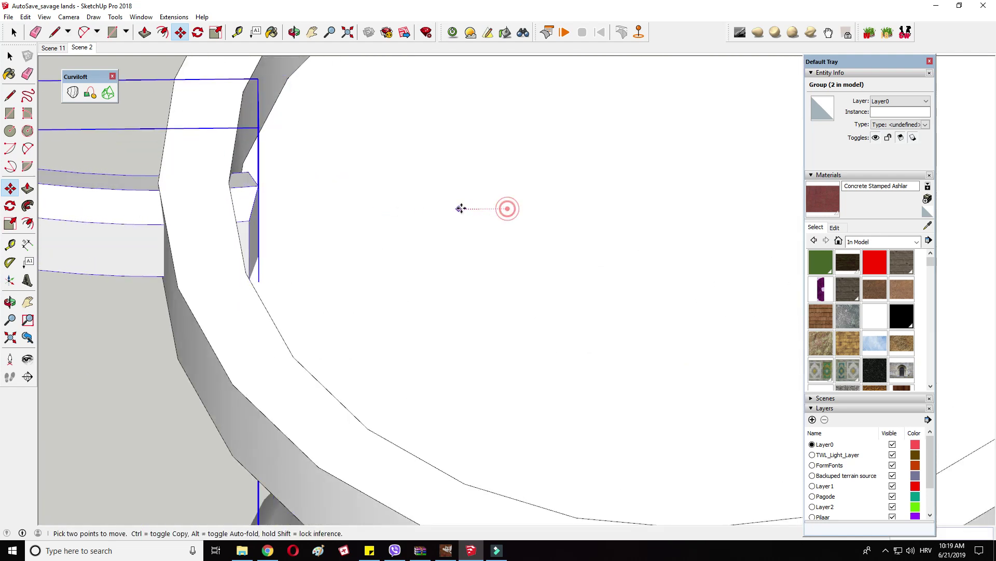
scroll(430, 207, down, 6)
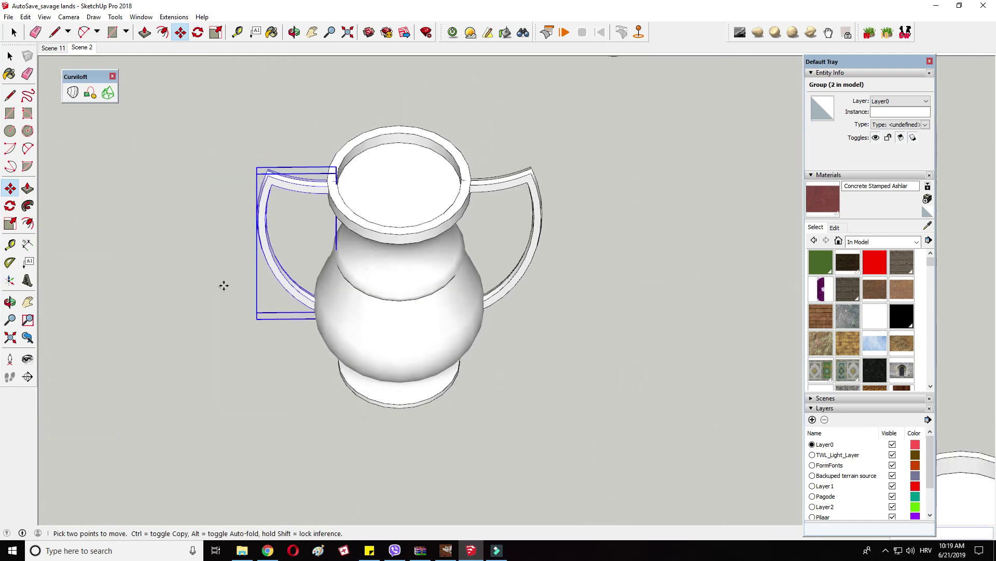
Step: Scale the turned handle slightly thicker sideways, stretching both of its flat sides outward
scroll(374, 280, up, 4)
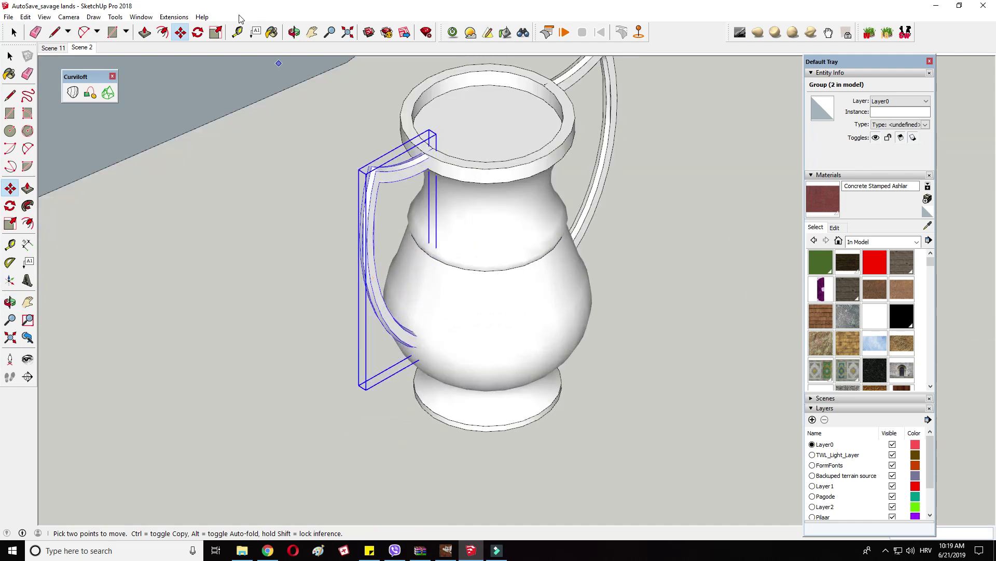
key(s)
scroll(376, 279, up, 4)
drag(386, 280, 394, 290)
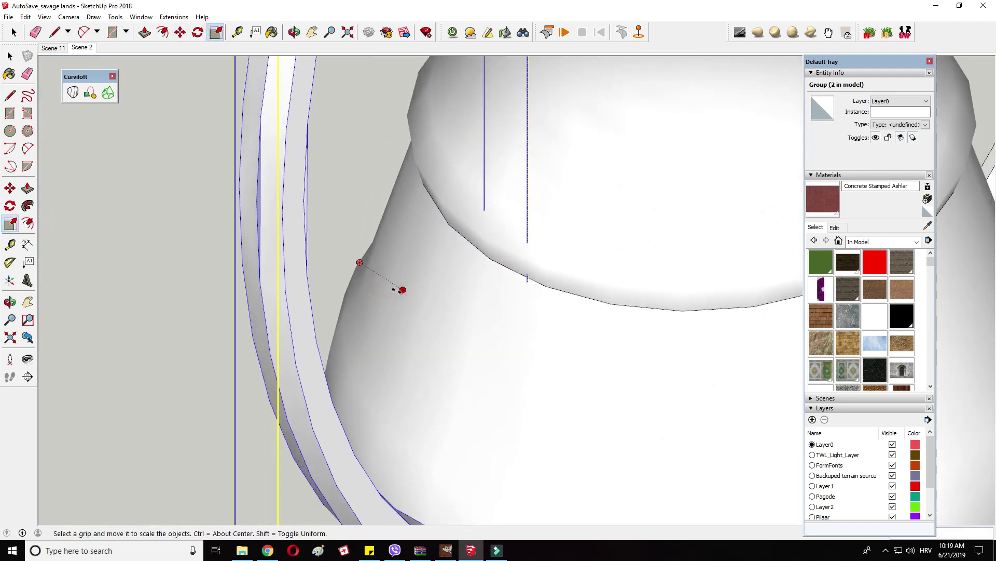
click(359, 261)
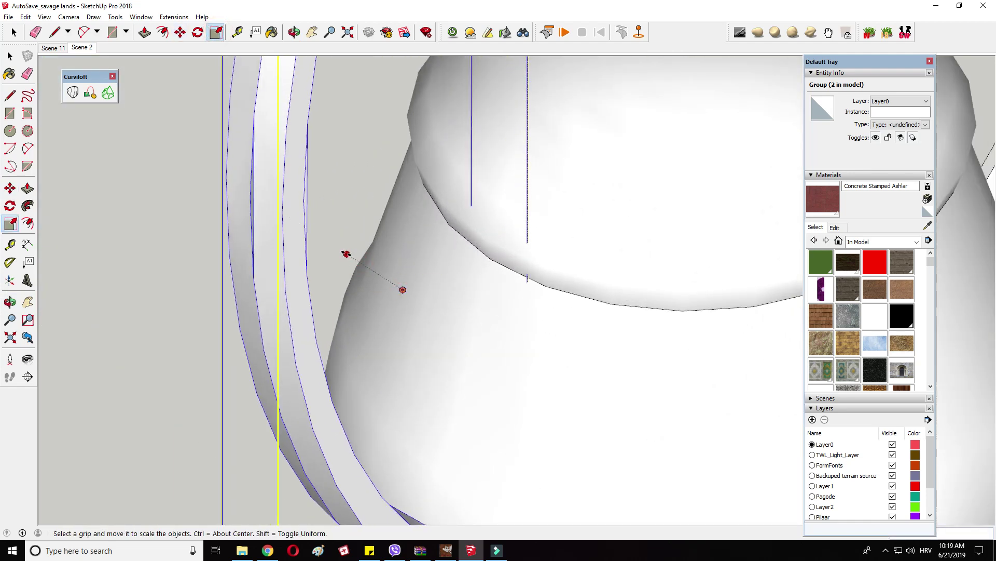
click(346, 254)
Step: Scale the opposite handle sideways on both sides so its thickness matches the first handle
scroll(329, 273, down, 2)
scroll(316, 285, down, 6)
middle_drag(522, 225, 335, 396)
scroll(483, 195, up, 3)
right_click(535, 157)
click(216, 33)
drag(551, 204, 554, 211)
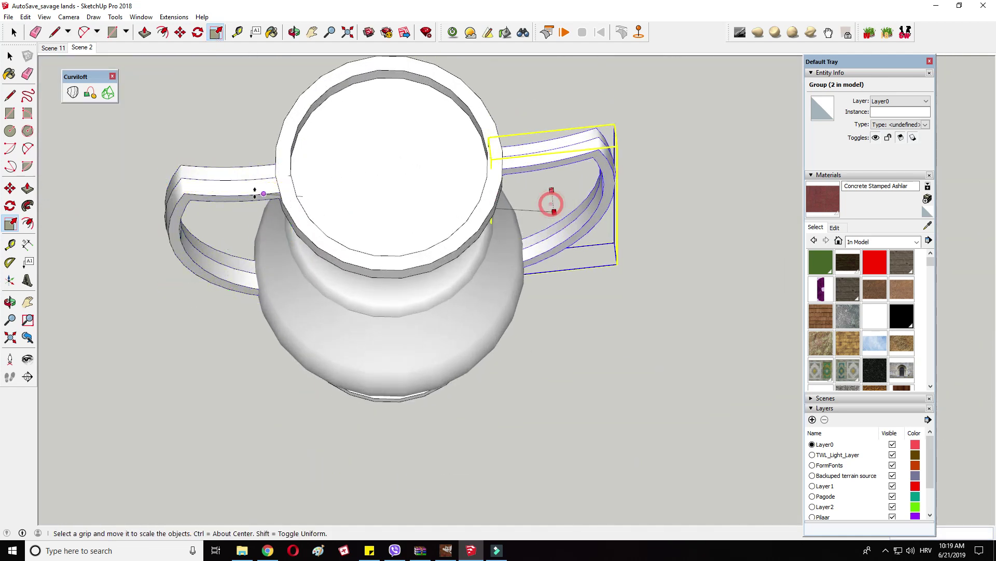
click(550, 187)
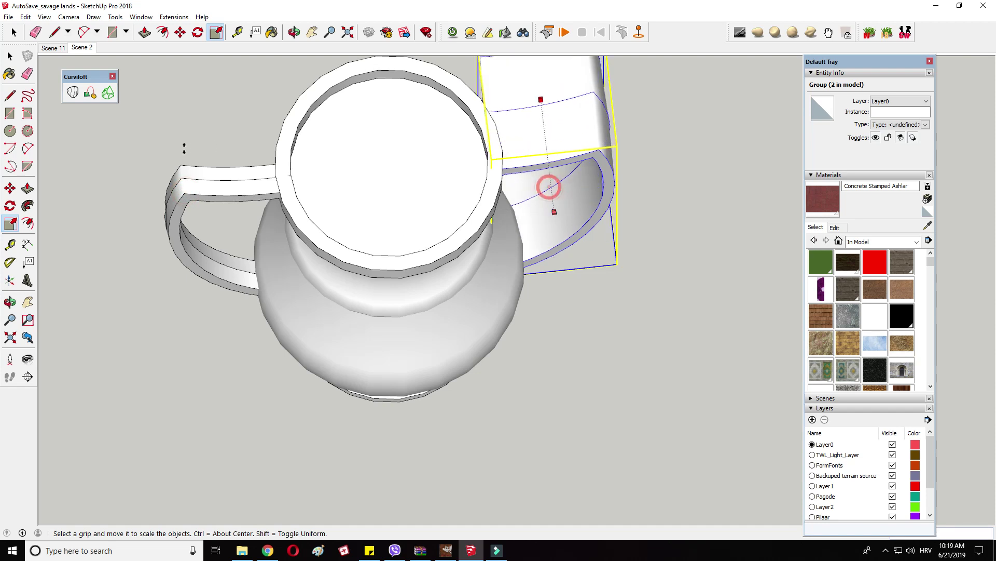
click(182, 163)
Step: Select the vase together with its two handles and make them a single group
scroll(483, 273, down, 8)
middle_drag(483, 273, 611, 160)
scroll(480, 189, down, 4)
middle_drag(480, 189, 503, 128)
click(594, 183)
click(19, 28)
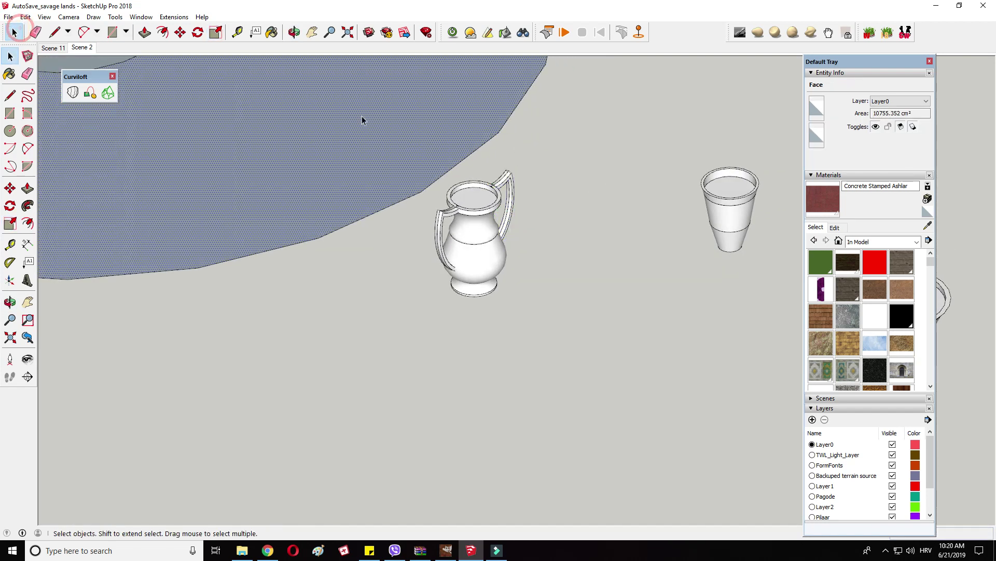
drag(347, 107, 566, 357)
right_click(480, 229)
click(509, 328)
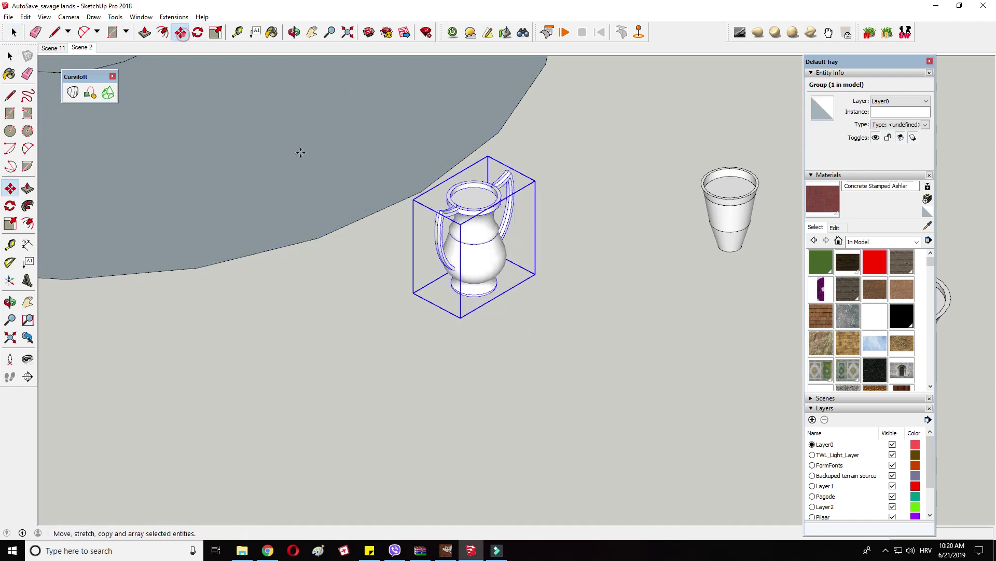
Step: Move the two-handled jar group behind the bowl, between the cup and the other vase
click(549, 347)
scroll(381, 312, down, 8)
scroll(535, 305, up, 4)
click(496, 273)
middle_drag(555, 308, 547, 315)
scroll(399, 371, down, 3)
scroll(462, 240, down, 2)
Step: Scale the large green pattern image down to a small strip near the props
right_click(384, 205)
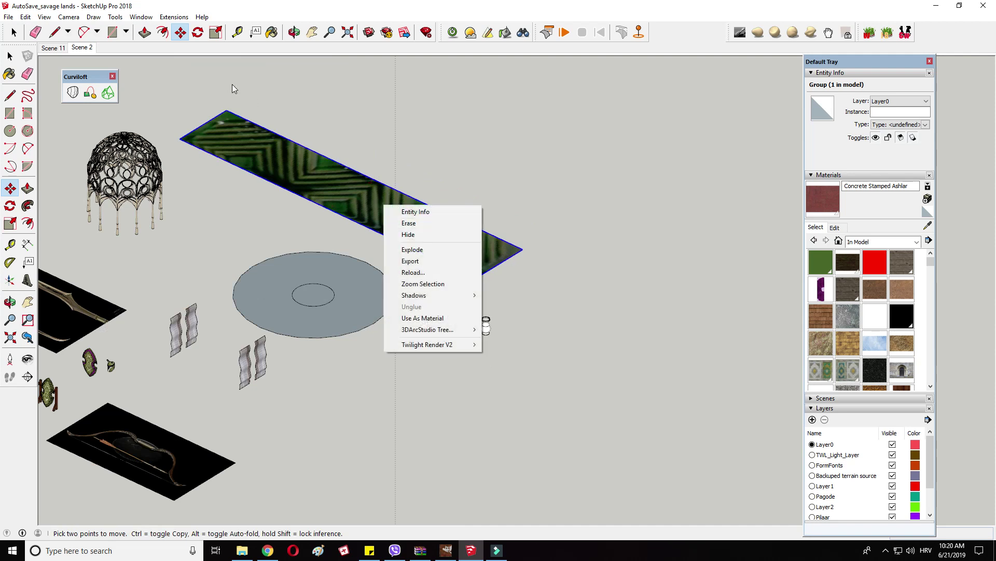
click(200, 34)
click(215, 33)
drag(180, 139, 513, 251)
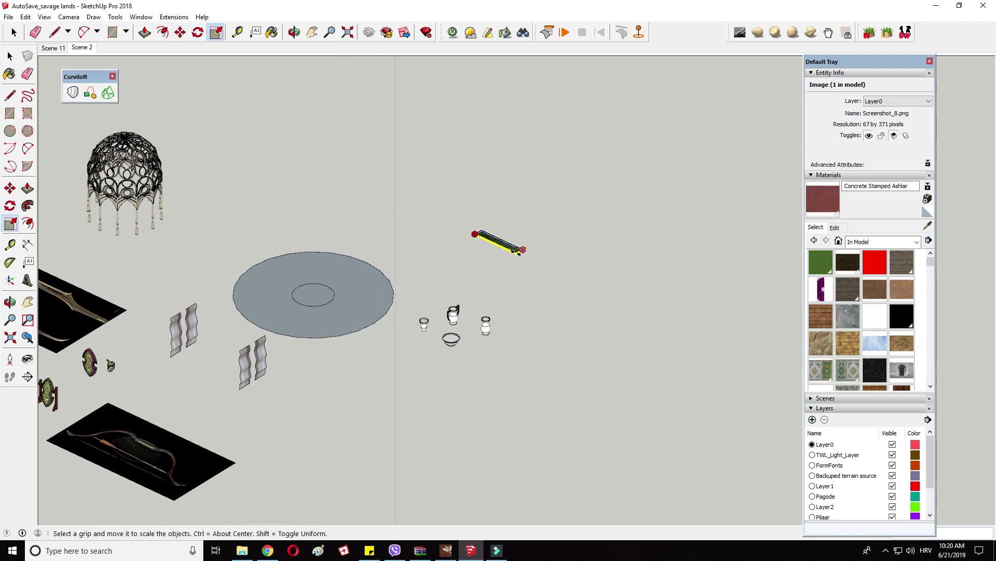
scroll(517, 251, up, 4)
Step: Rotate the green pattern strip upright and move it next to the handleless vase
click(180, 32)
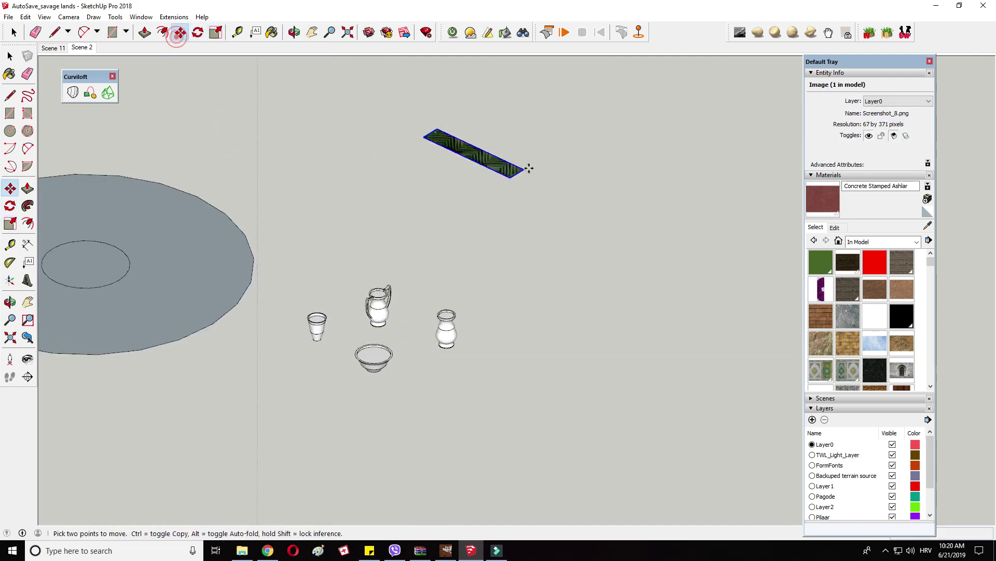
click(500, 175)
click(502, 184)
click(501, 184)
click(468, 201)
click(467, 217)
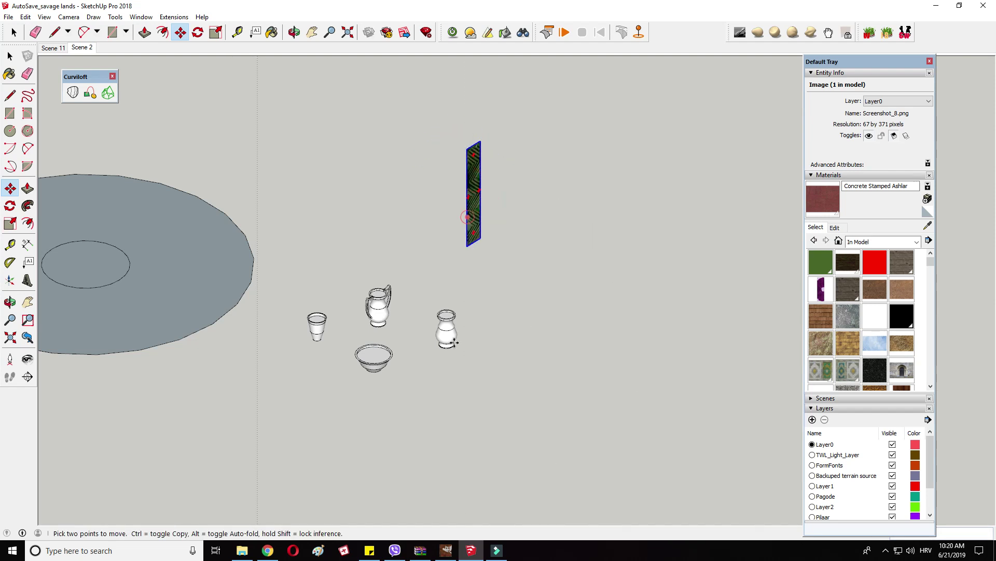
scroll(450, 353, up, 2)
scroll(622, 353, up, 2)
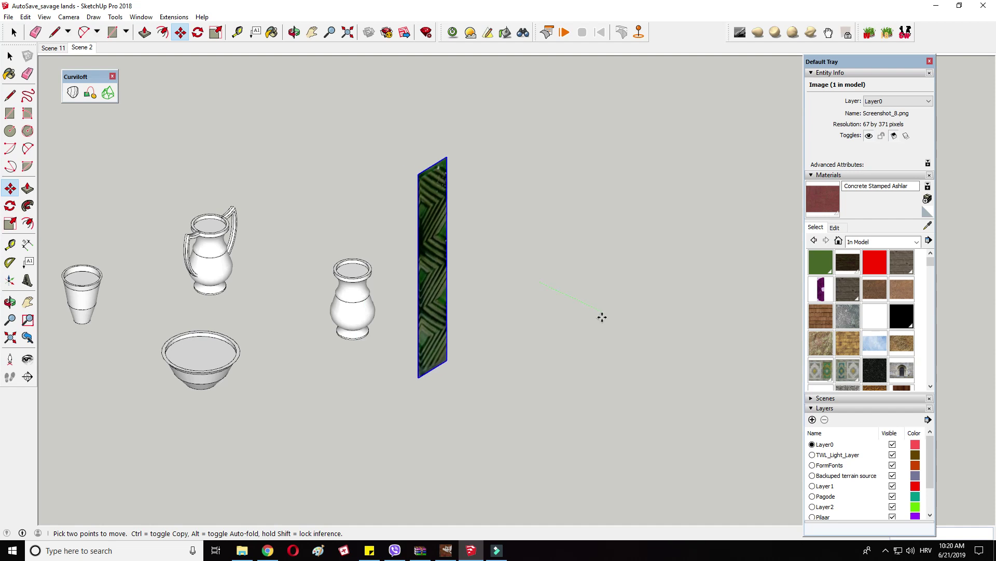
Step: Scale the upright pattern strip down in height from its upper edge
click(214, 29)
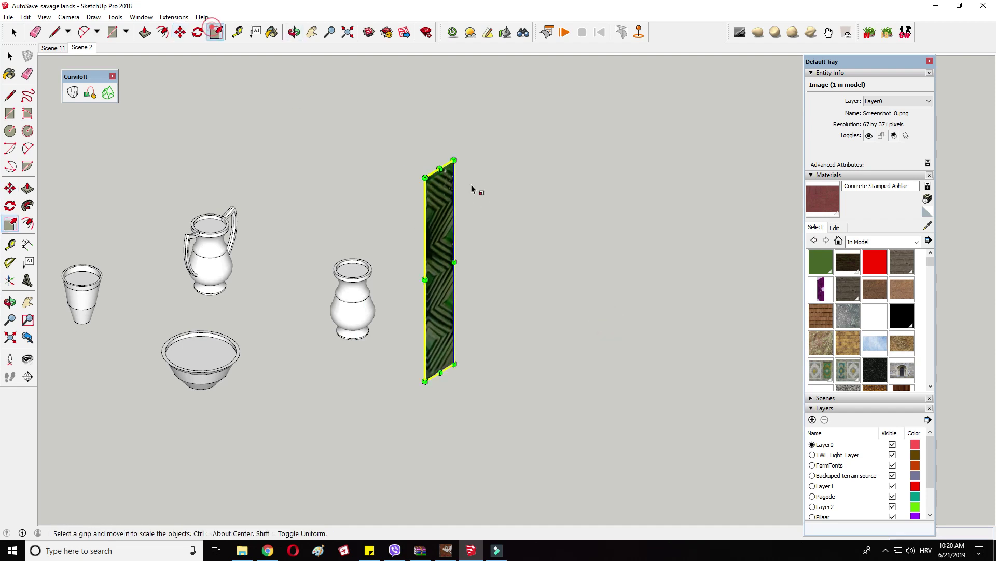
click(439, 169)
click(440, 239)
scroll(587, 249, down, 2)
middle_drag(525, 256, 467, 260)
Step: Draw a large circle as a ground disc beneath all the props and the pattern strip
key(c)
click(400, 301)
click(507, 362)
mouse_move(507, 362)
middle_down()
mouse_move(341, 149)
mouse_move(241, 332)
middle_up()
scroll(242, 333, up, 1)
click(184, 32)
scroll(186, 282, up, 3)
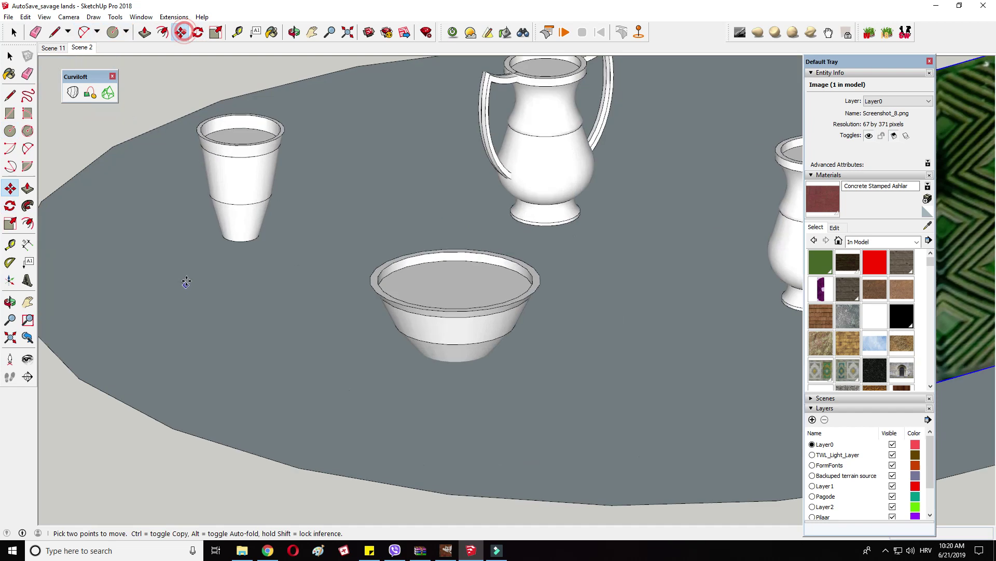
Step: Group the cup's geometry and move it slightly down onto the disc
right_click(240, 213)
click(15, 38)
drag(165, 84, 318, 292)
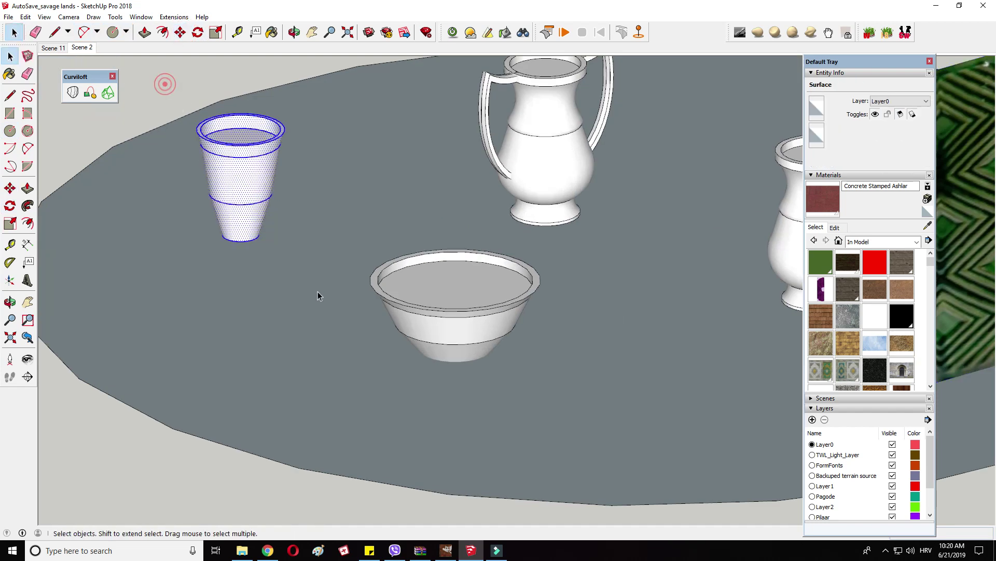
right_click(251, 155)
click(300, 247)
click(181, 32)
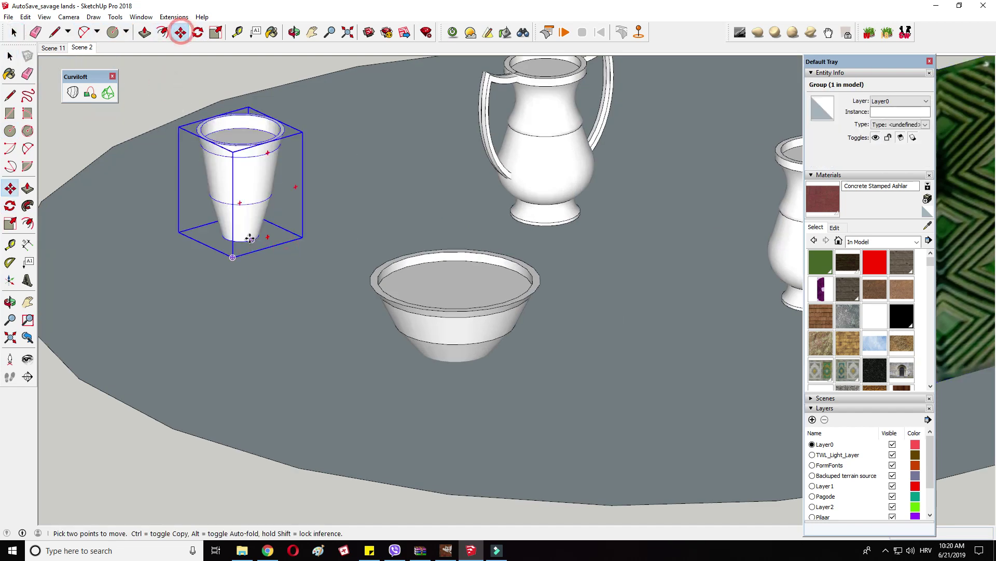
click(250, 238)
Step: Explode the groups of the cup, bowl, two-handled jar and vase
right_click(243, 203)
click(279, 271)
right_click(495, 251)
click(535, 328)
right_click(548, 136)
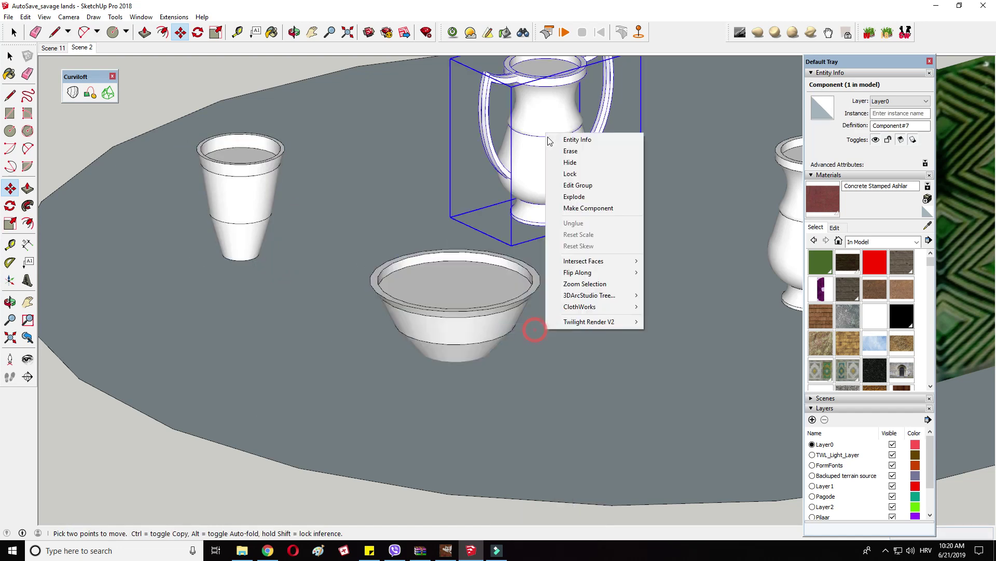
click(588, 196)
scroll(291, 165, down, 3)
right_click(611, 210)
click(640, 273)
Step: Paint the inside of the handleless vase with material 11976 and try the same material on the jar
click(875, 369)
scroll(565, 164, up, 2)
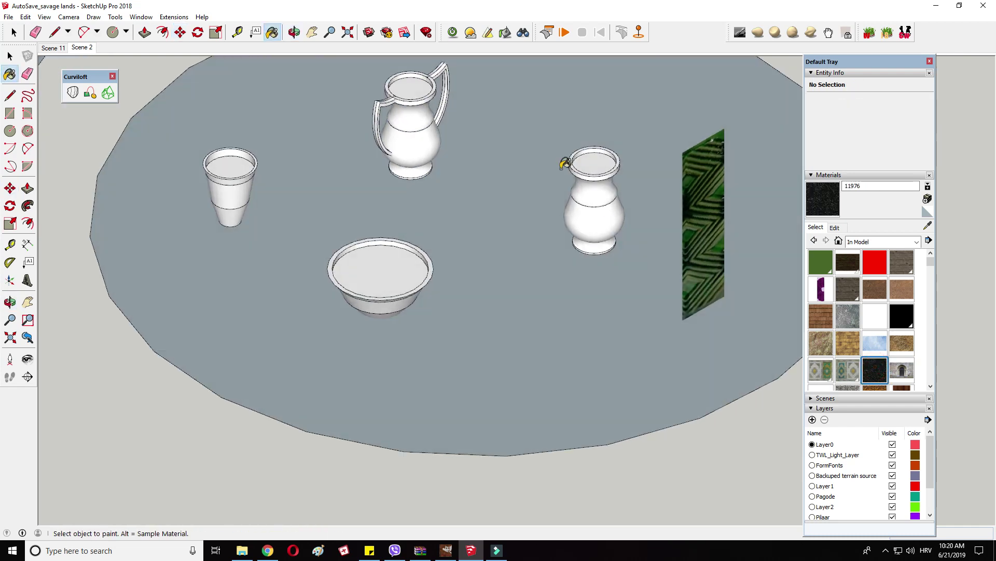
click(409, 85)
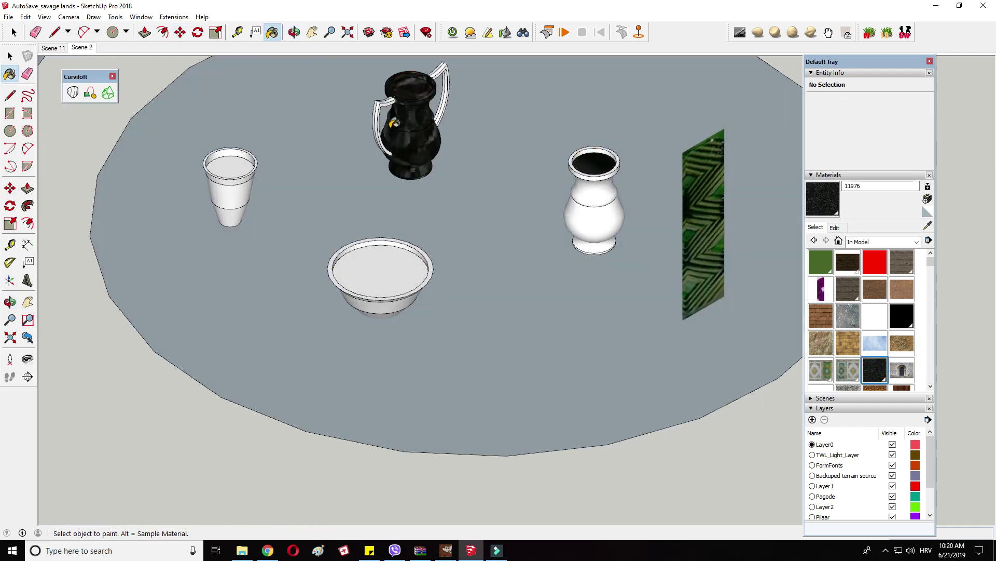
key(ctrl+z)
Step: Explode the jar's remaining inner group and the upright green pattern image
right_click(413, 115)
click(448, 175)
scroll(365, 197, down, 2)
middle_drag(365, 197, 420, 207)
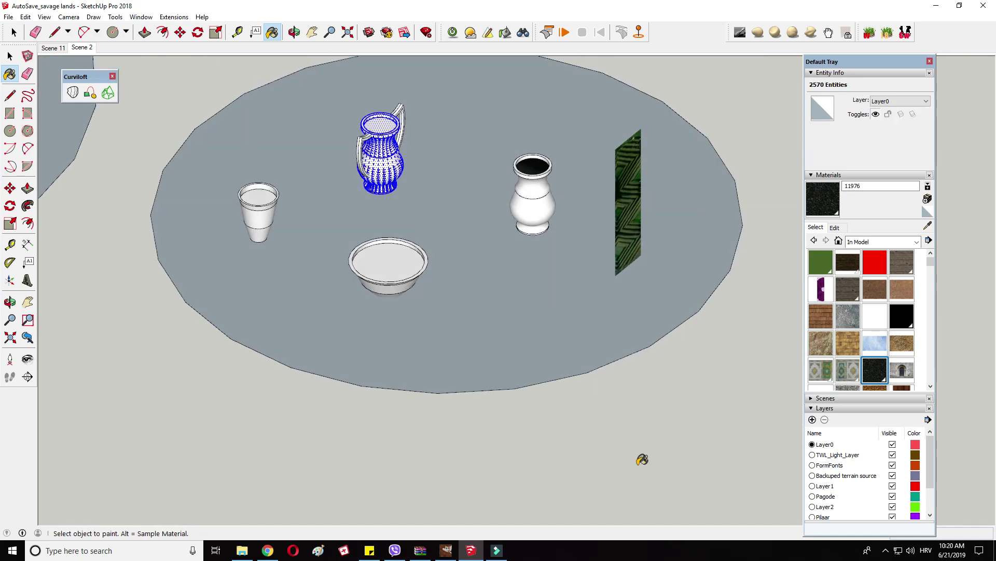
right_click(624, 187)
click(657, 232)
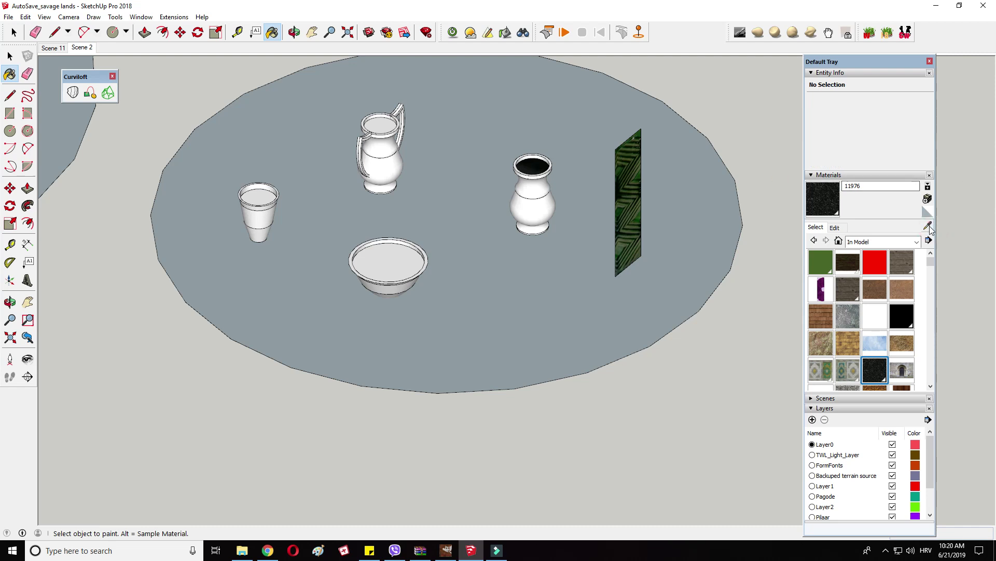
Step: Sample the green pattern from the upright panel and paint the vase's body, neck and foot with it
click(633, 161)
scroll(533, 188, up, 2)
click(530, 191)
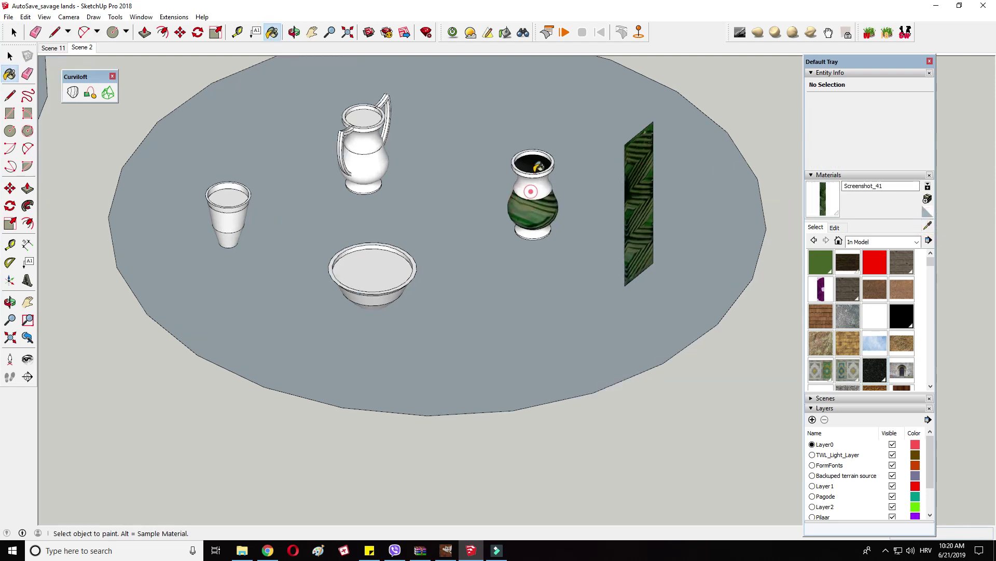
scroll(532, 234, up, 2)
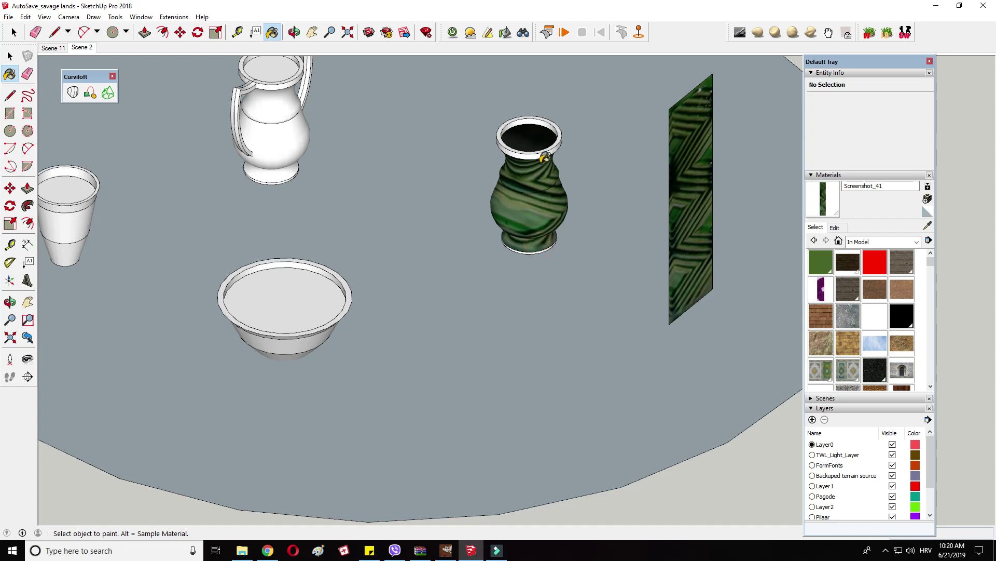
scroll(529, 179, down, 2)
Step: Turn off the Projected texture option on the upright pattern panel
right_click(649, 173)
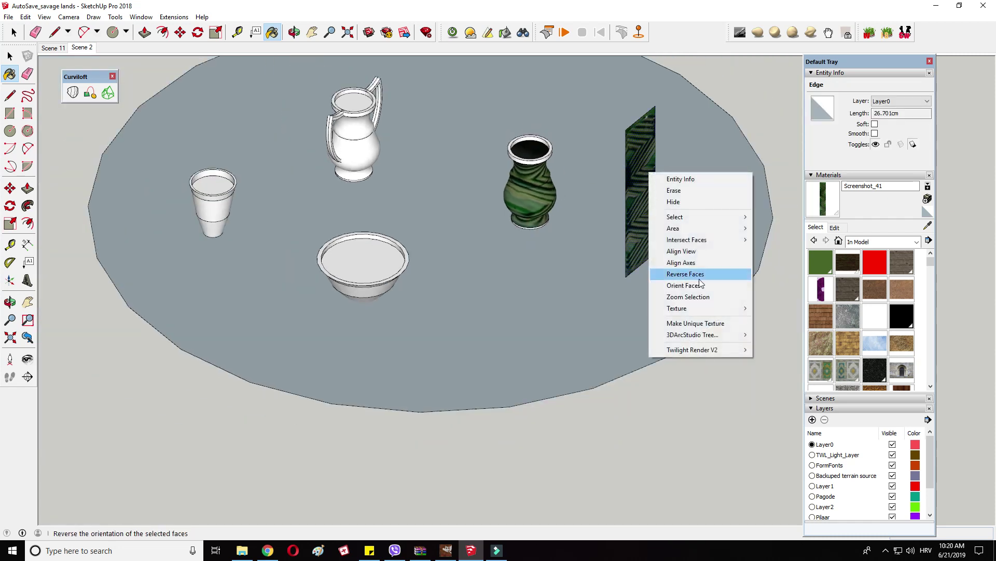
click(729, 371)
right_click(645, 194)
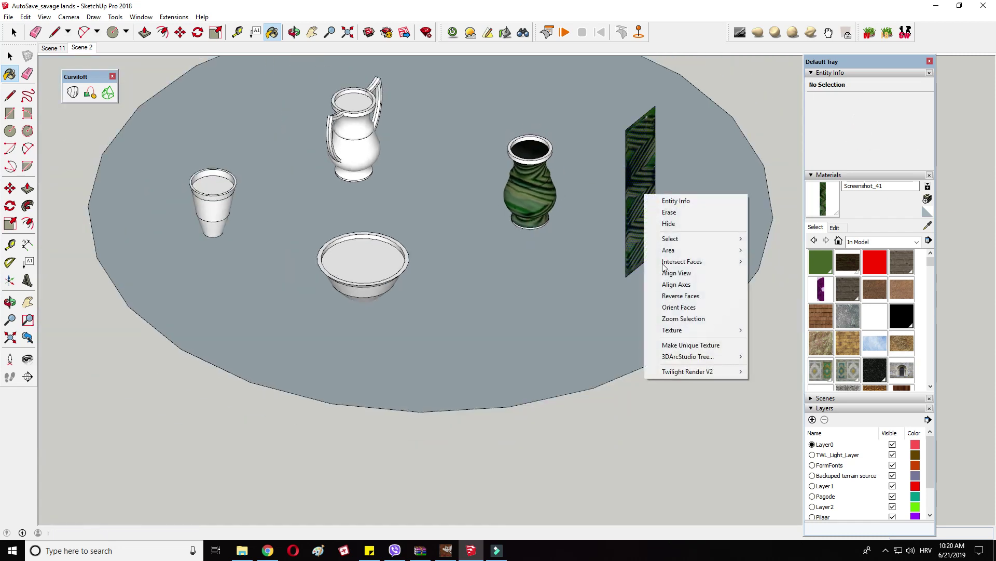
click(687, 329)
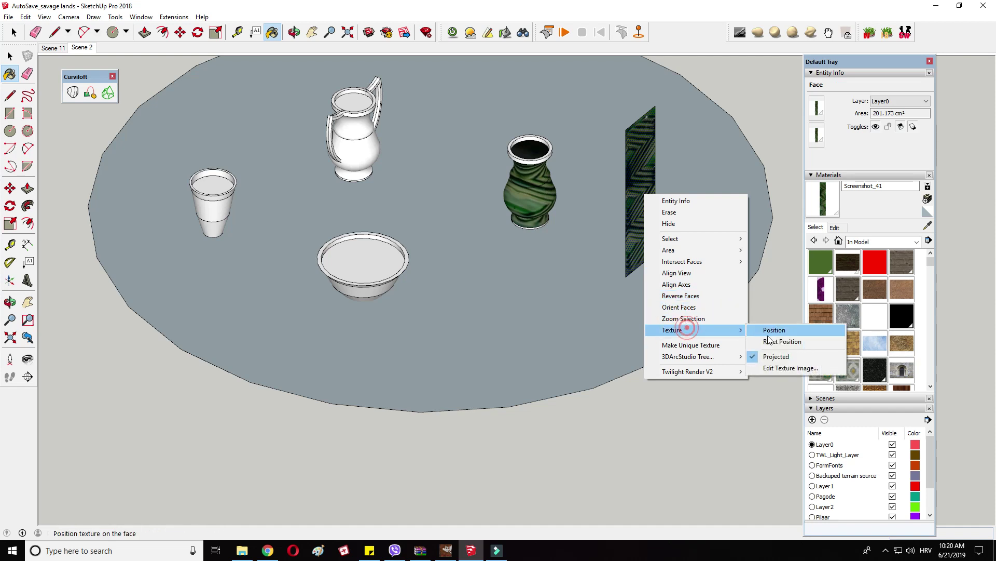
click(767, 357)
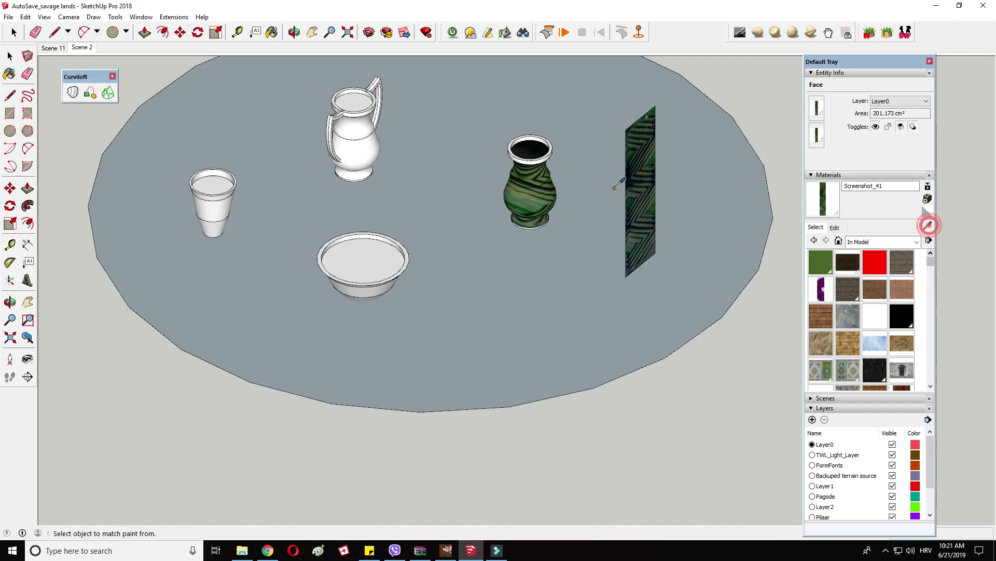
Step: Repaint the vase's body, neck and foot with the unprojected green pattern sampled from the panel
click(546, 173)
key(ctrl+z)
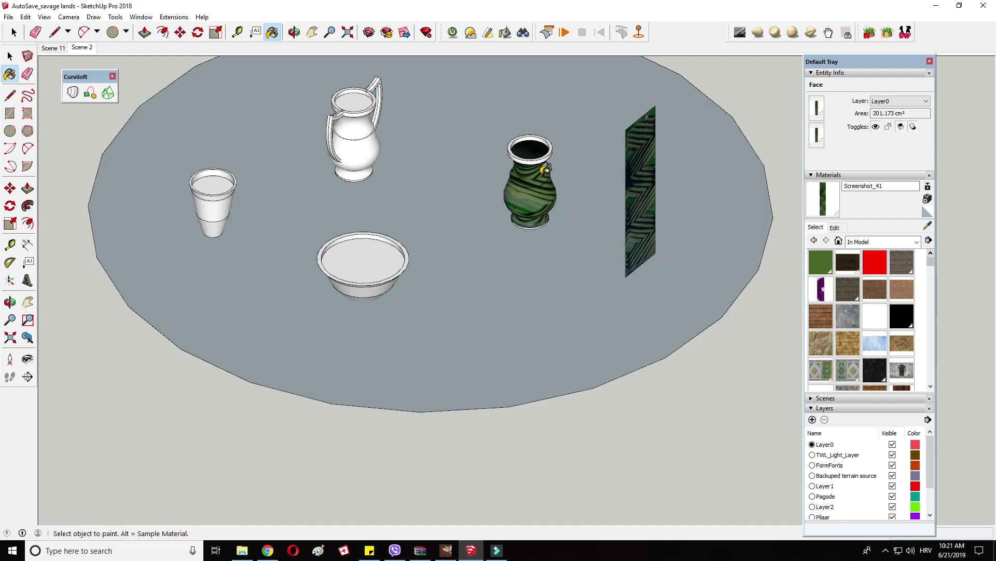
scroll(547, 169, up, 3)
click(539, 241)
click(543, 208)
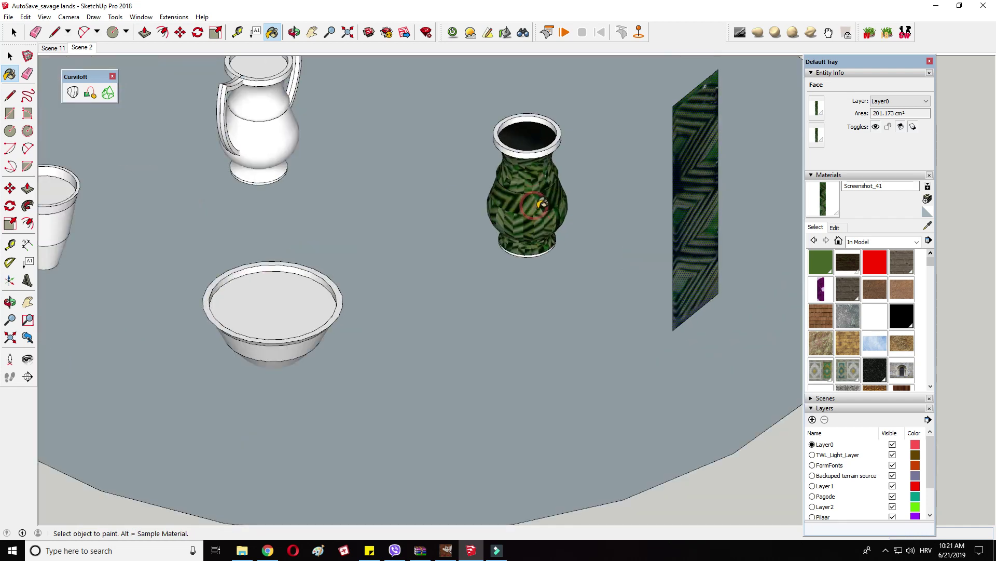
Step: Turn on the Projected texture option for a single face in the middle of the vase's body
scroll(543, 198, up, 5)
right_click(632, 196)
right_click(509, 186)
click(567, 325)
click(648, 347)
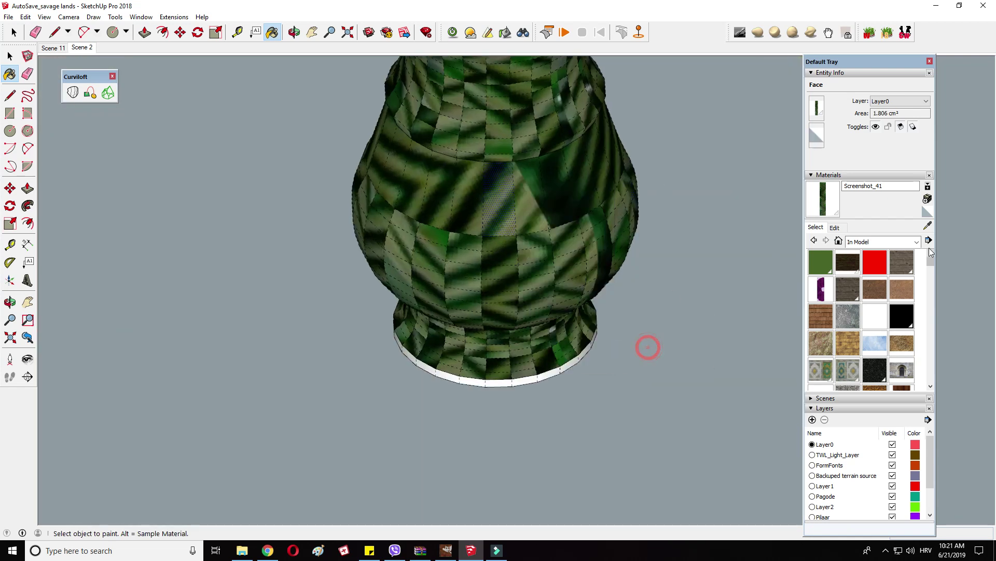
Step: Sample the projected pattern from that face and repaint the vase's body, neck, foot and rim
click(519, 209)
scroll(513, 205, down, 6)
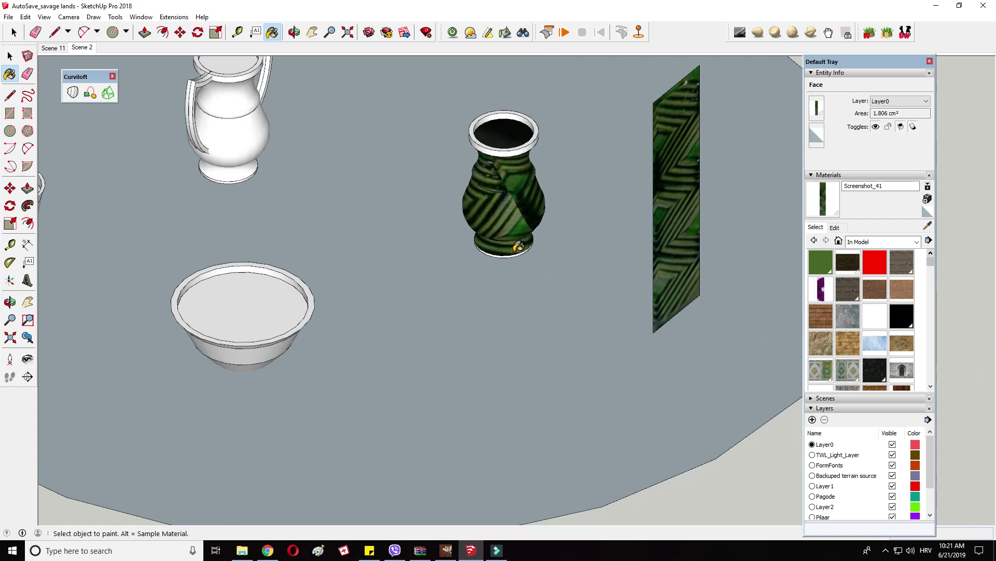
mouse_move(449, 210)
middle_down()
mouse_move(752, 198)
mouse_move(519, 156)
mouse_move(353, 110)
middle_up()
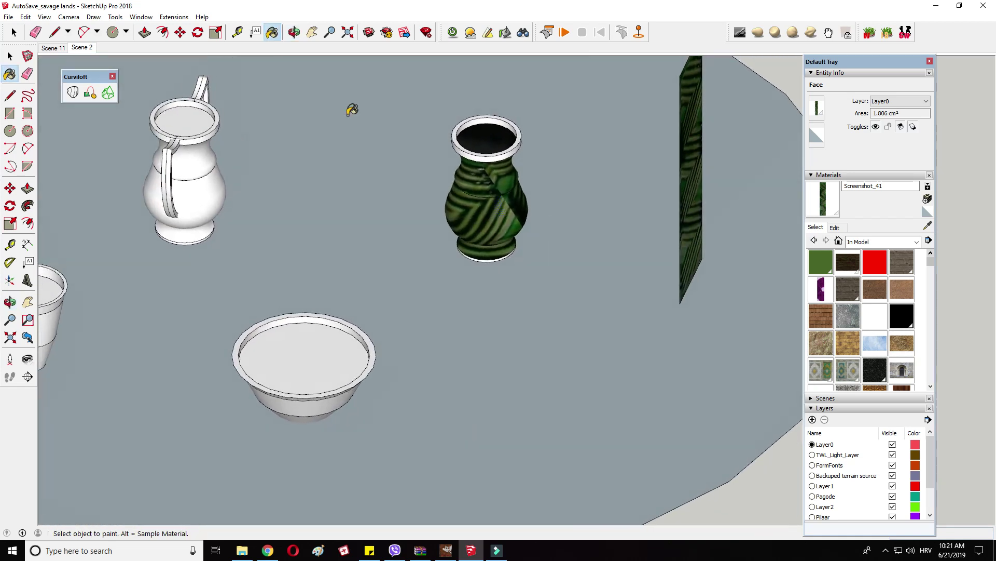
scroll(509, 147, up, 4)
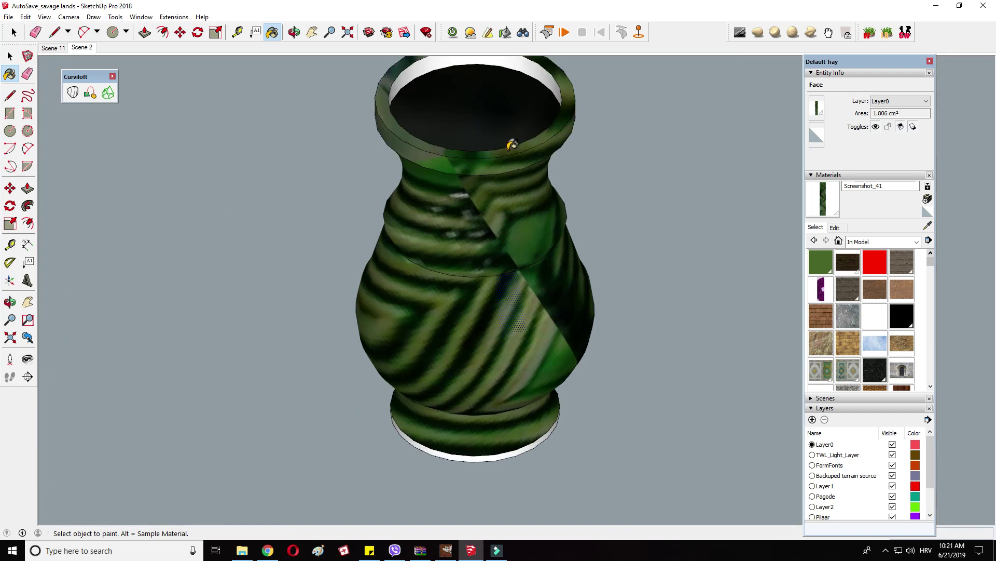
Step: Try the Metal_Brass_Ceiling material from the in-model materials on the vase's rim
scroll(509, 142, down, 2)
scroll(882, 315, down, 6)
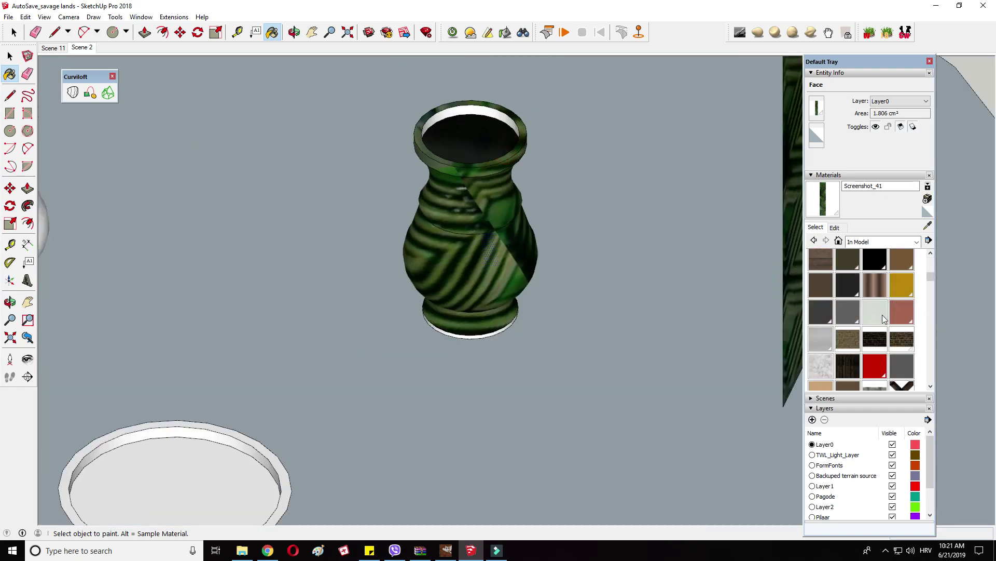
scroll(871, 337, down, 5)
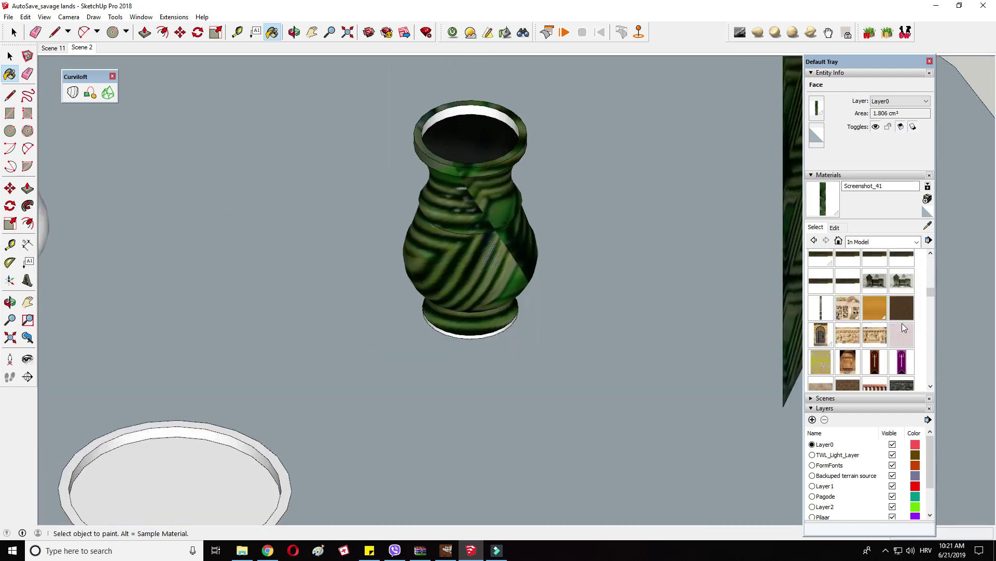
scroll(905, 336, down, 5)
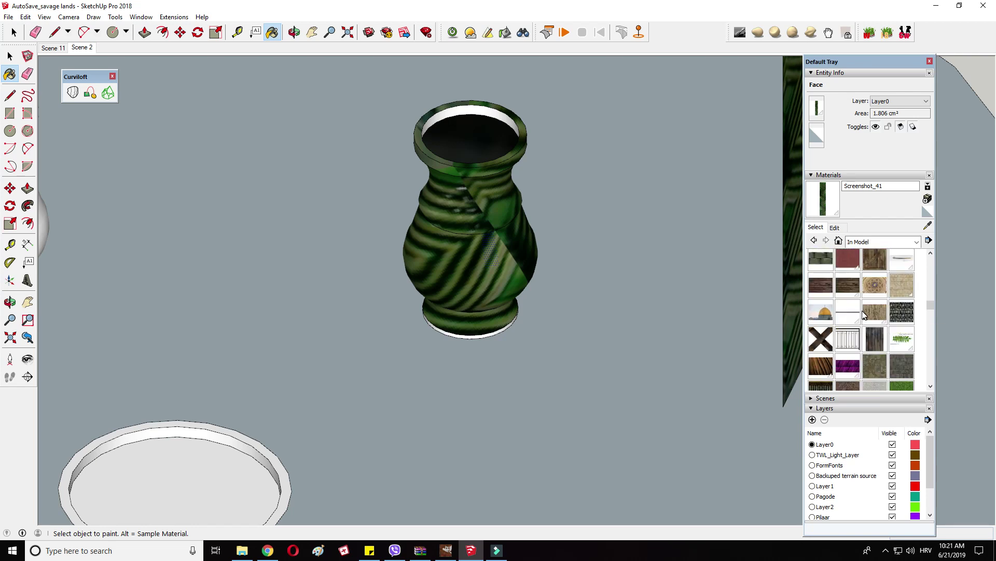
scroll(875, 340, down, 2)
scroll(899, 353, down, 2)
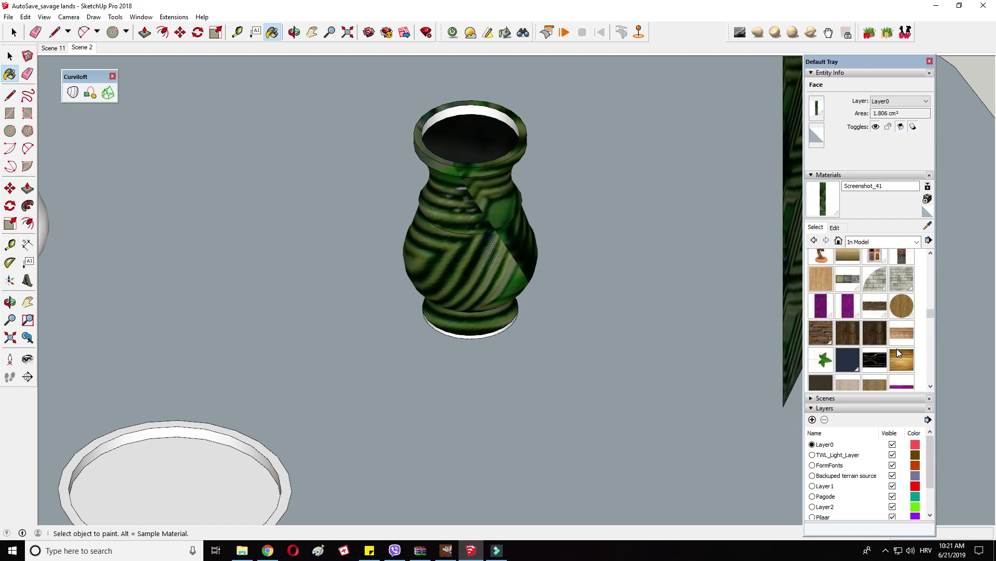
scroll(882, 350, down, 4)
scroll(875, 346, down, 6)
scroll(871, 328, down, 6)
click(875, 365)
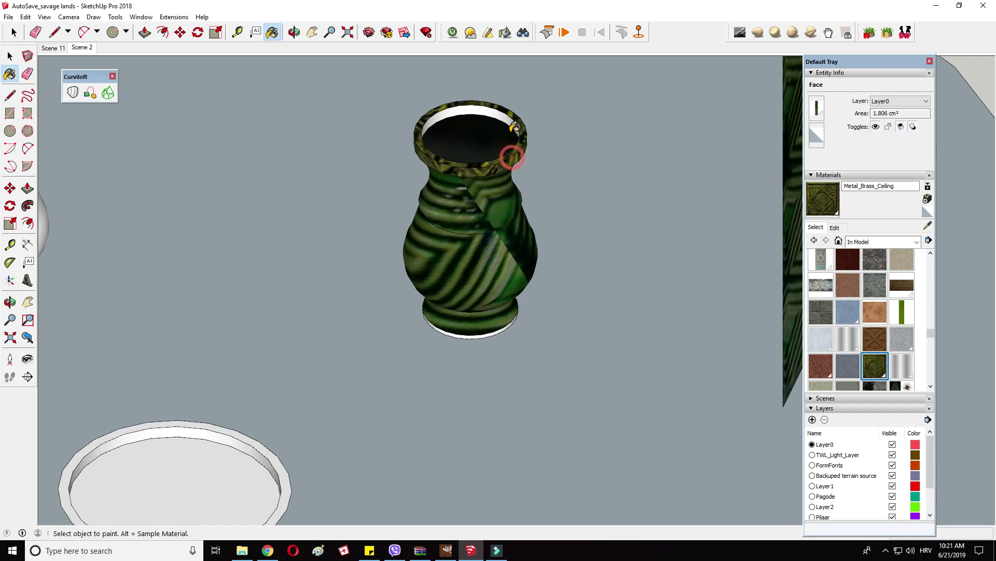
Step: Find the WoodFine0007_S[1] wood among the in-model materials and paint the inner, upper and outer faces of the vase's rim
scroll(893, 333, down, 3)
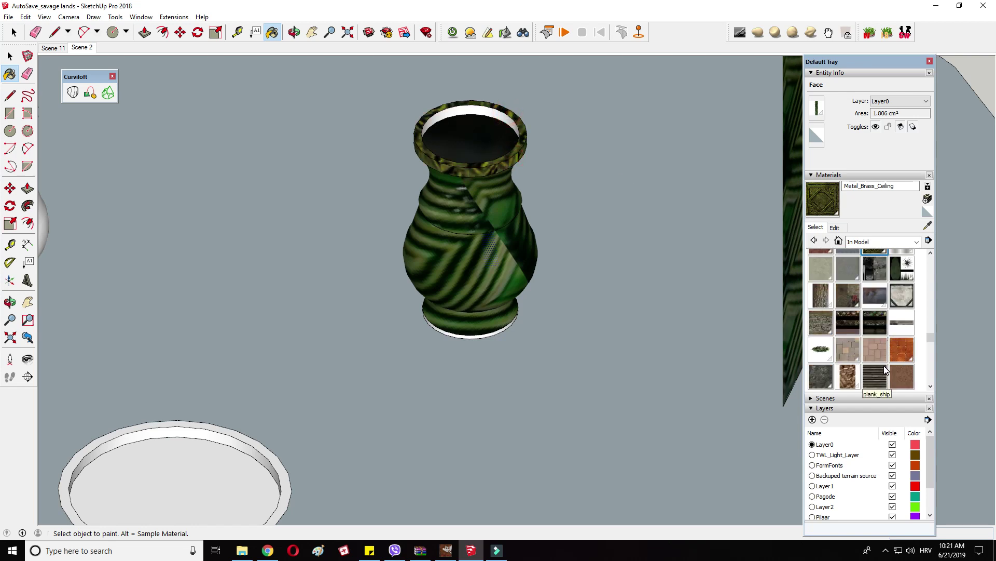
scroll(842, 300, down, 4)
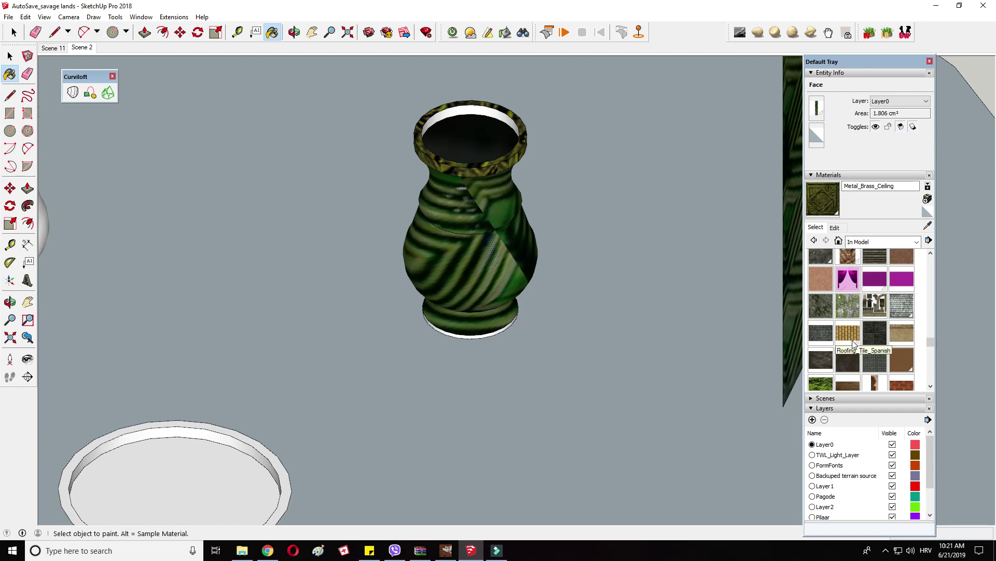
scroll(854, 343, down, 4)
scroll(876, 346, down, 3)
scroll(876, 361, down, 3)
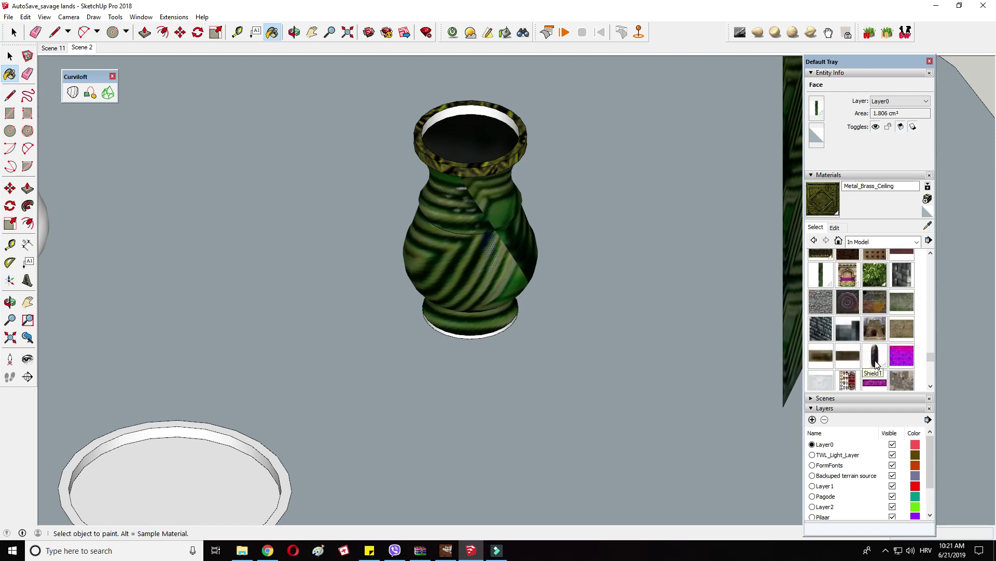
scroll(875, 363, down, 5)
scroll(862, 358, down, 3)
scroll(862, 357, down, 3)
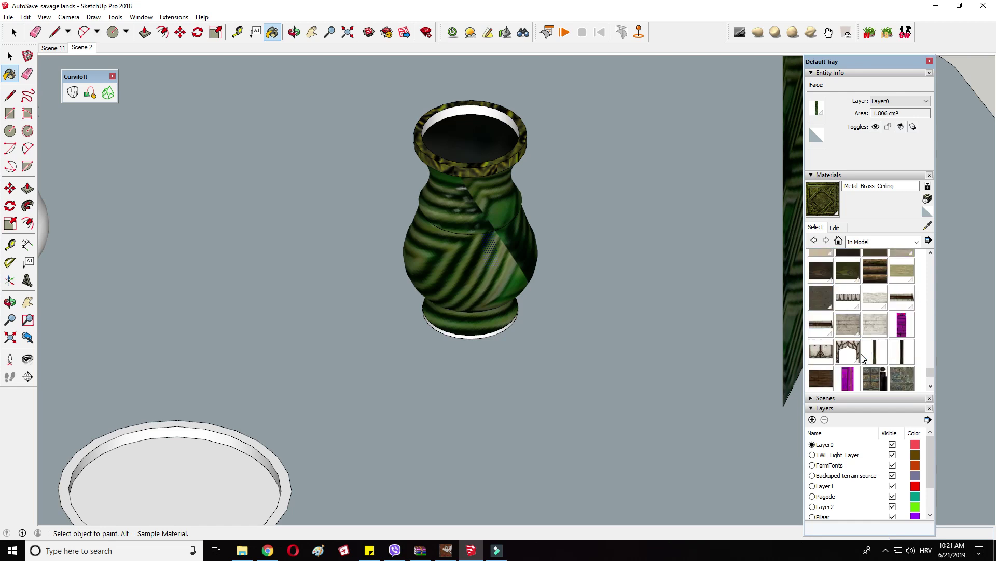
scroll(863, 358, down, 3)
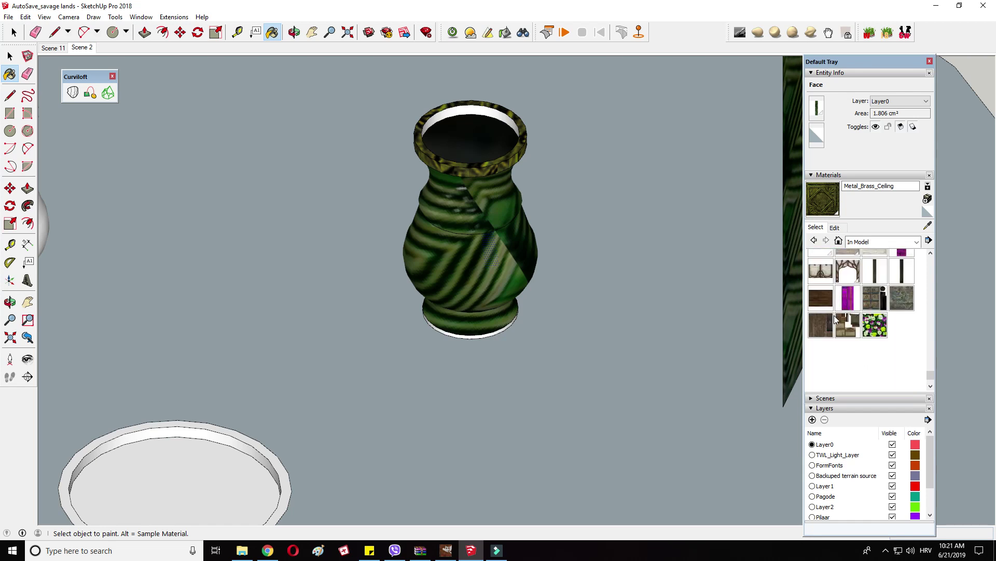
scroll(373, 67, up, 2)
click(567, 139)
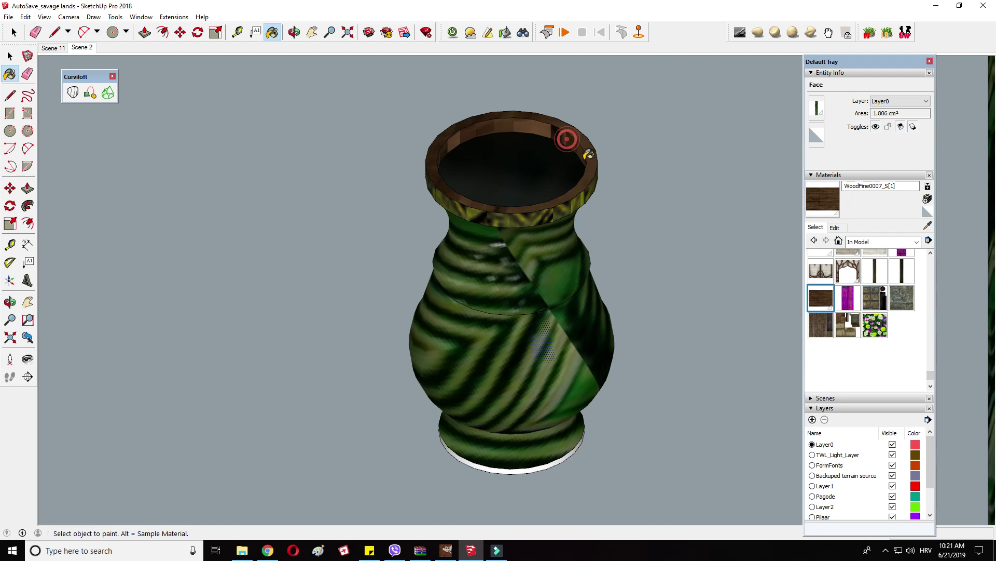
click(598, 176)
Step: Select the rim together with the disc inside the vase's mouth and paint them with the same wood material
key(space)
middle_drag(402, 189, 387, 107)
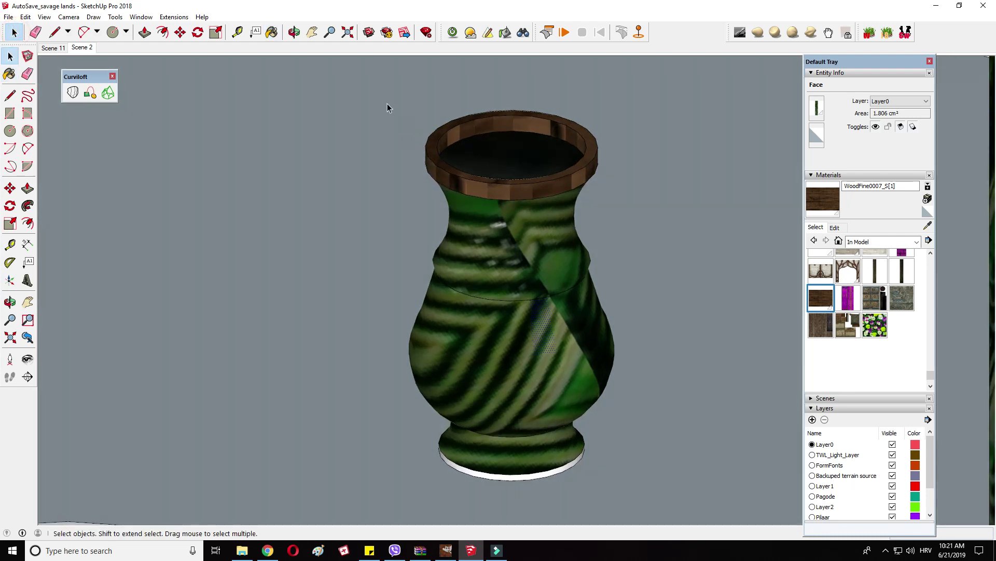
middle_drag(649, 217, 609, 234)
click(821, 188)
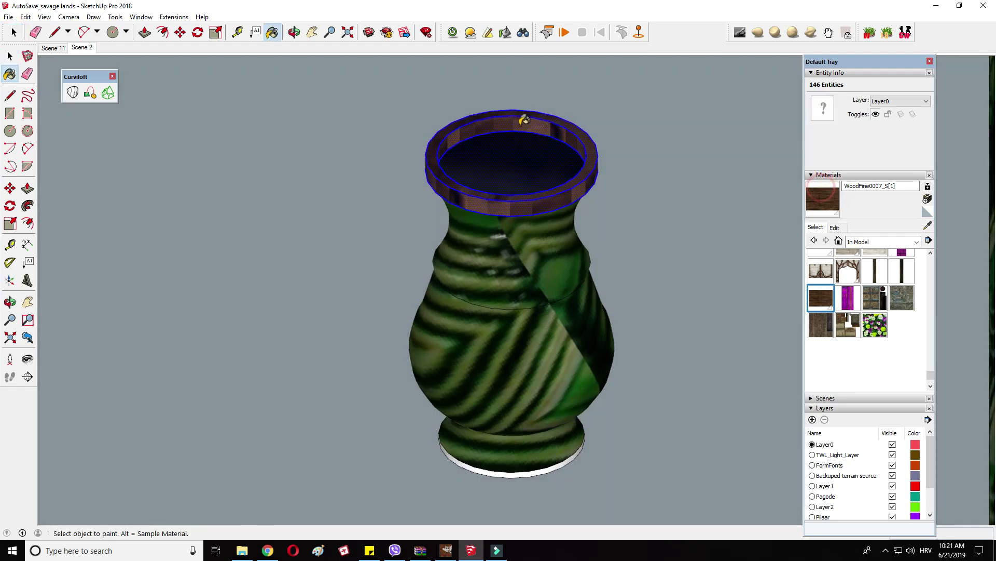
click(515, 129)
scroll(604, 286, down, 3)
scroll(591, 342, up, 3)
Step: Paint all bands of the vase's foot, including its white bottom edge, with the WoodFine0007_S[1] wood
right_click(623, 376)
click(591, 389)
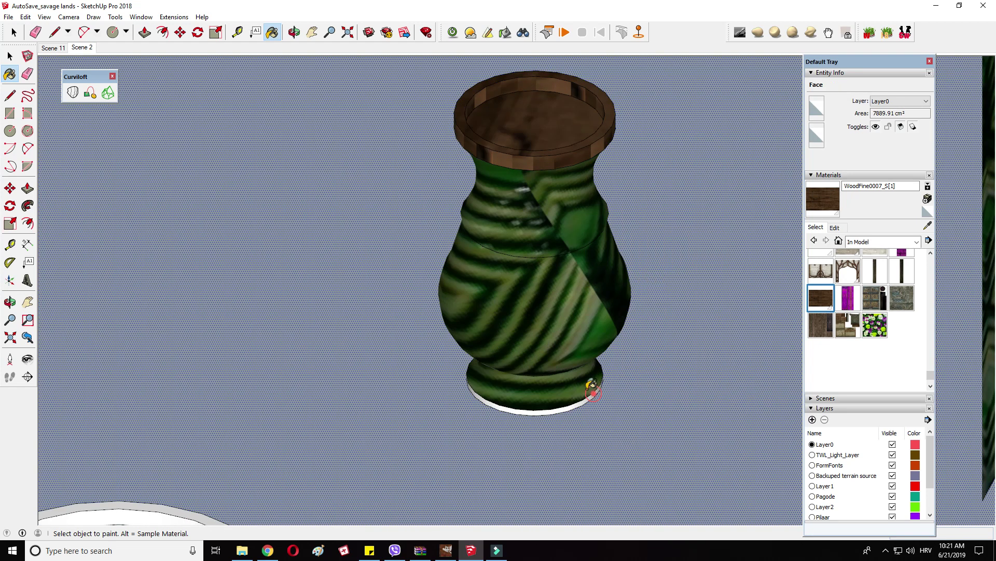
click(578, 385)
scroll(540, 410, up, 3)
click(541, 423)
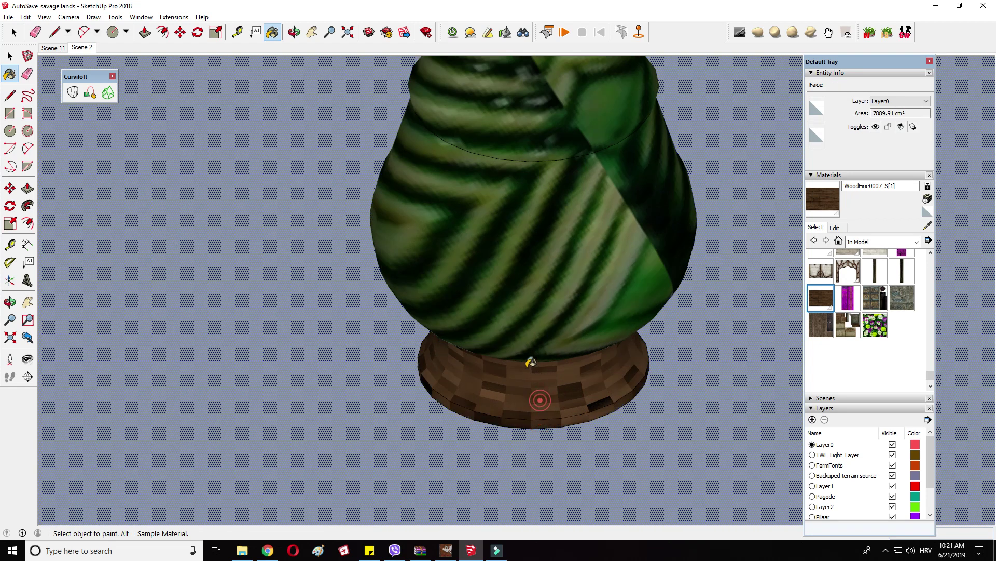
scroll(530, 360, down, 2)
scroll(871, 297, up, 5)
middle_drag(552, 249, 545, 256)
scroll(402, 292, down, 5)
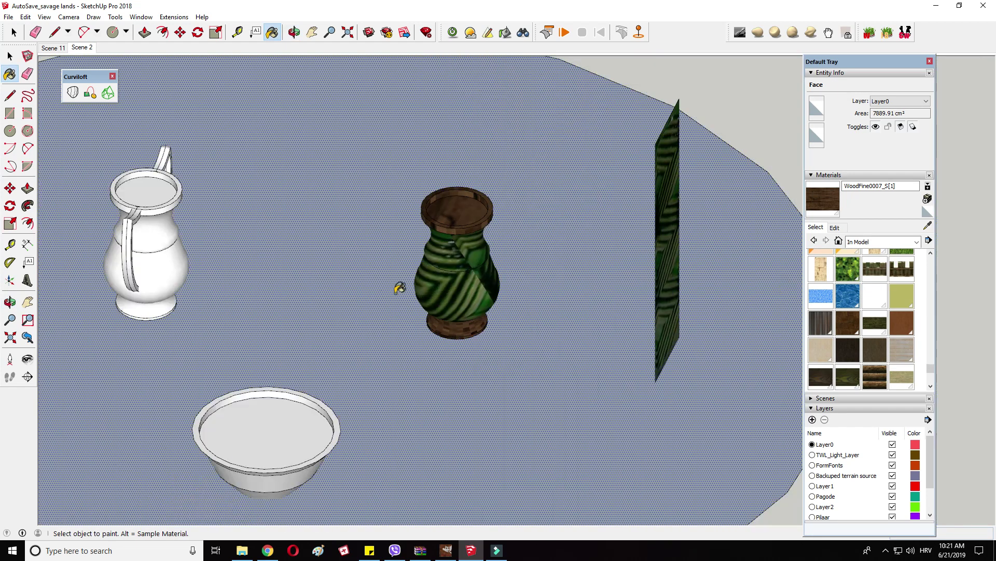
Step: Paint the disc inside the vase's mouth with the black material 11976
scroll(400, 288, down, 1)
middle_drag(399, 288, 385, 307)
scroll(889, 309, up, 5)
scroll(887, 338, up, 5)
scroll(887, 343, up, 8)
scroll(887, 344, up, 5)
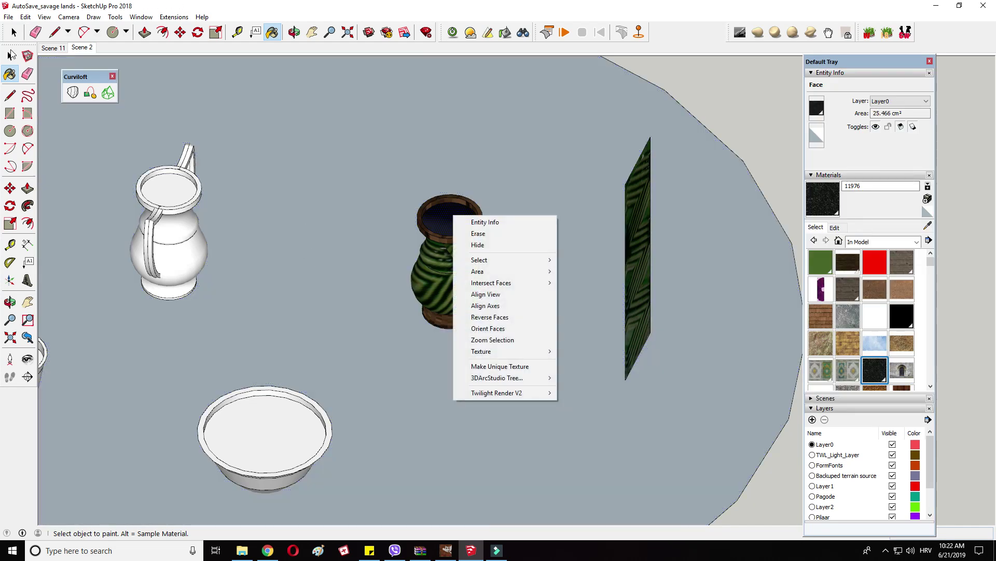
Step: Select the entire textured vase and make it a group
click(11, 55)
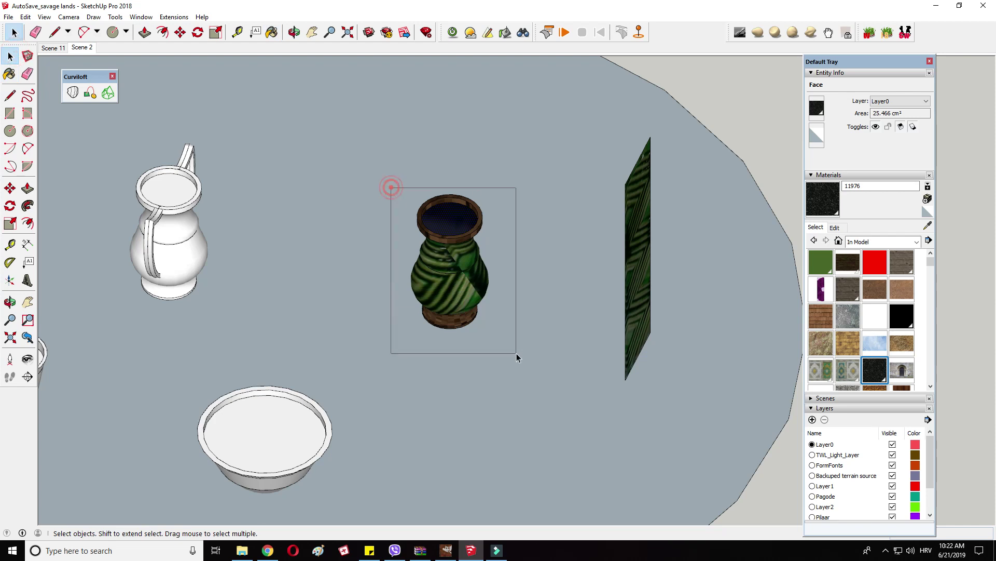
drag(517, 357, 516, 357)
right_click(461, 277)
click(499, 365)
Step: Copy the vase group to a spot between the original vase and the pattern panel
click(181, 32)
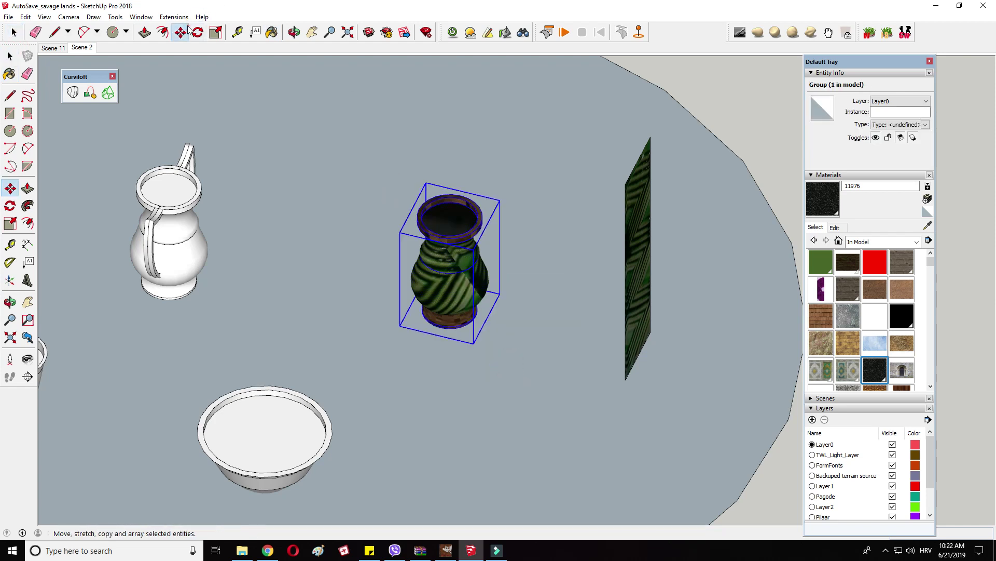
key(ctrl)
click(460, 366)
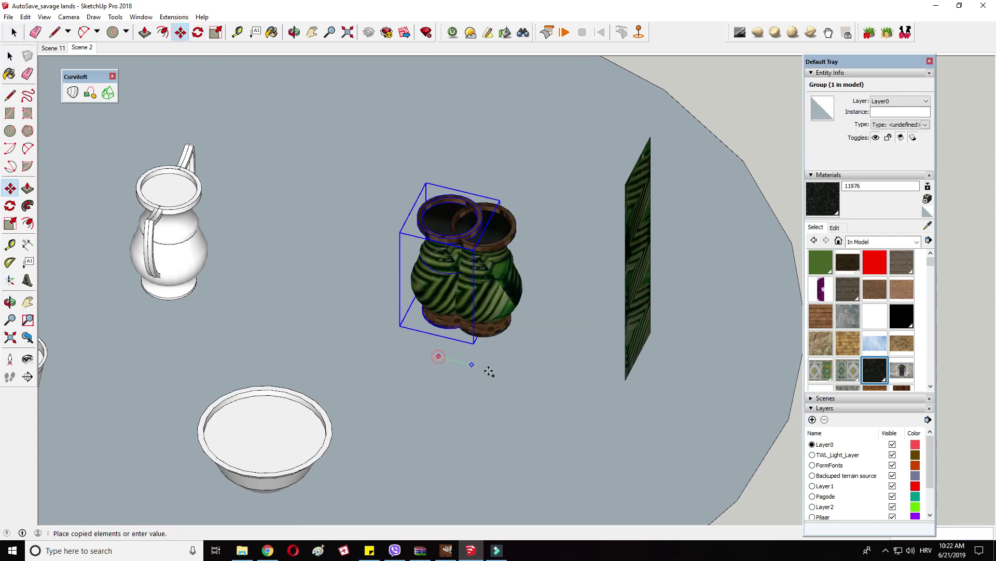
click(516, 370)
Step: Rotate the copied vase about its vertical axis so that a different side of its pattern faces the view
click(551, 224)
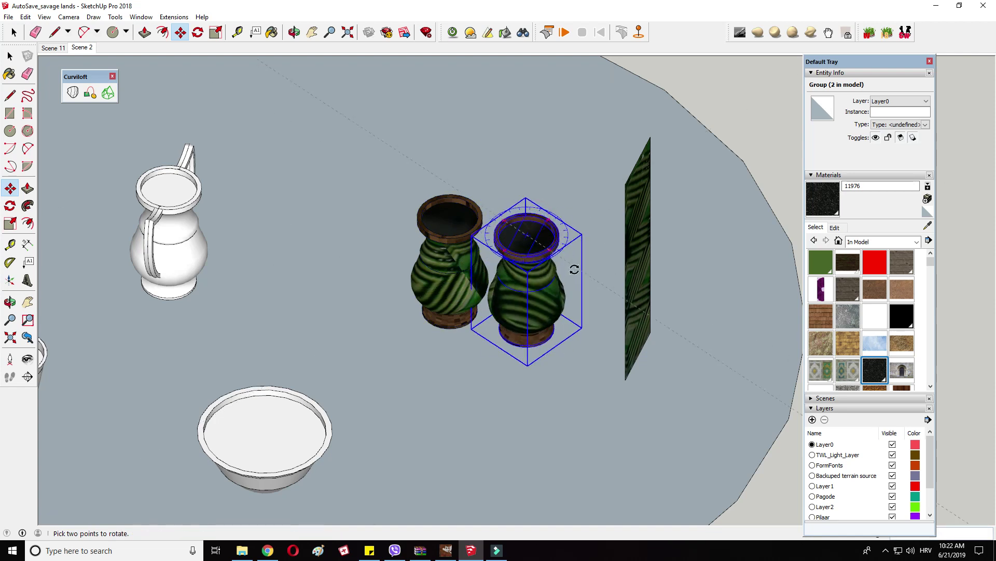
click(579, 274)
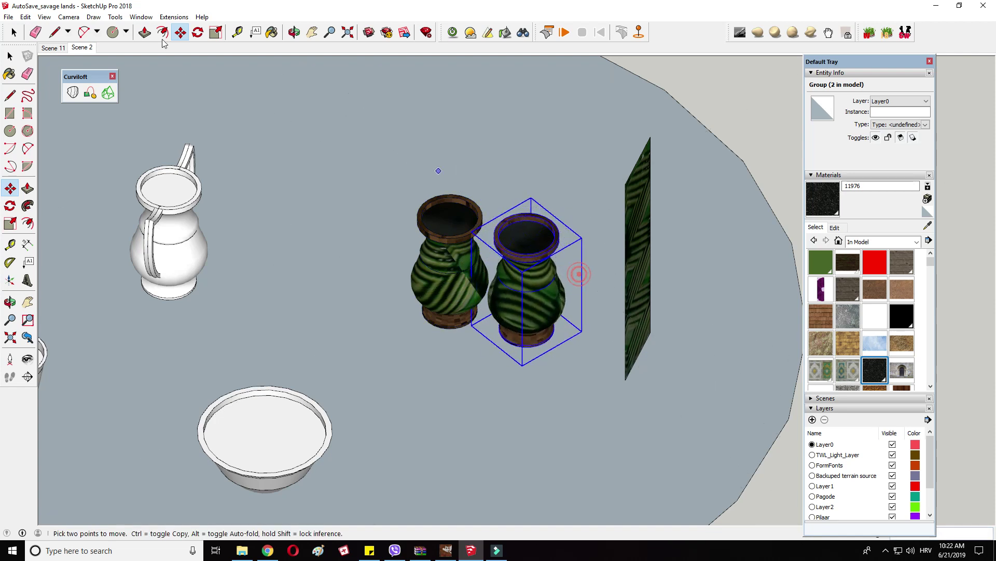
click(90, 49)
click(312, 33)
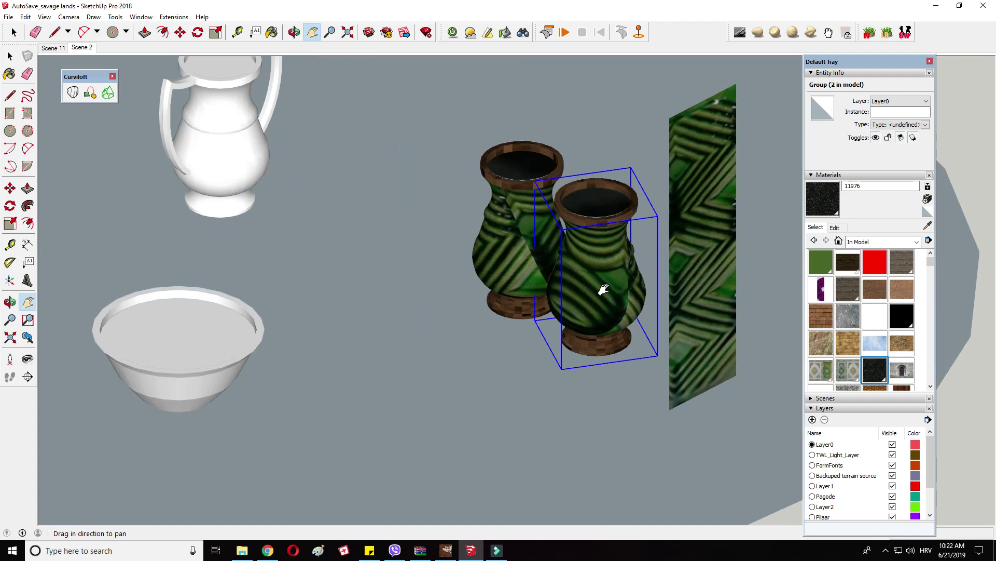
drag(591, 290, 541, 289)
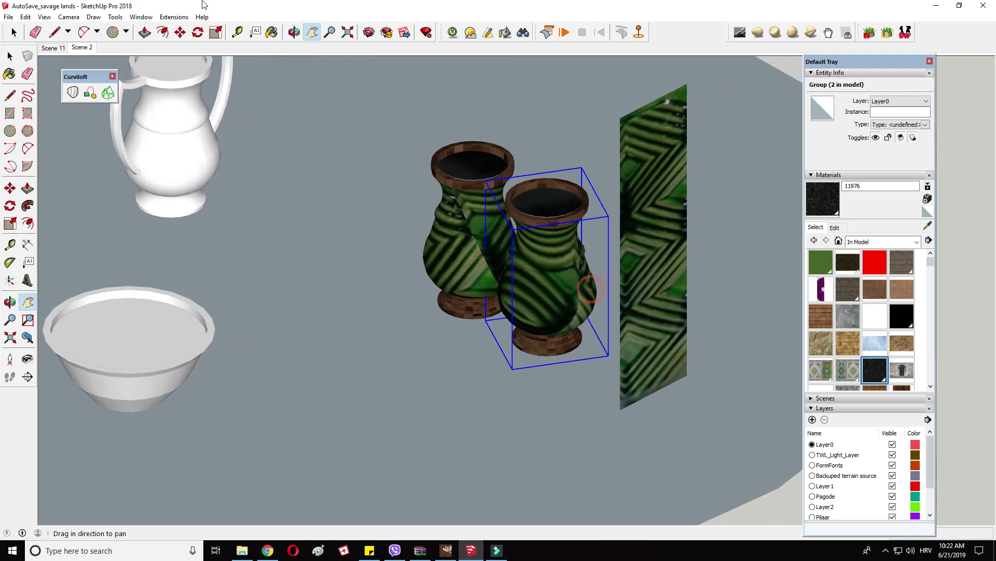
click(187, 34)
drag(583, 194, 601, 169)
Step: Move the original vase a little away from the copy and rotate it about its vertical axis
right_click(452, 262)
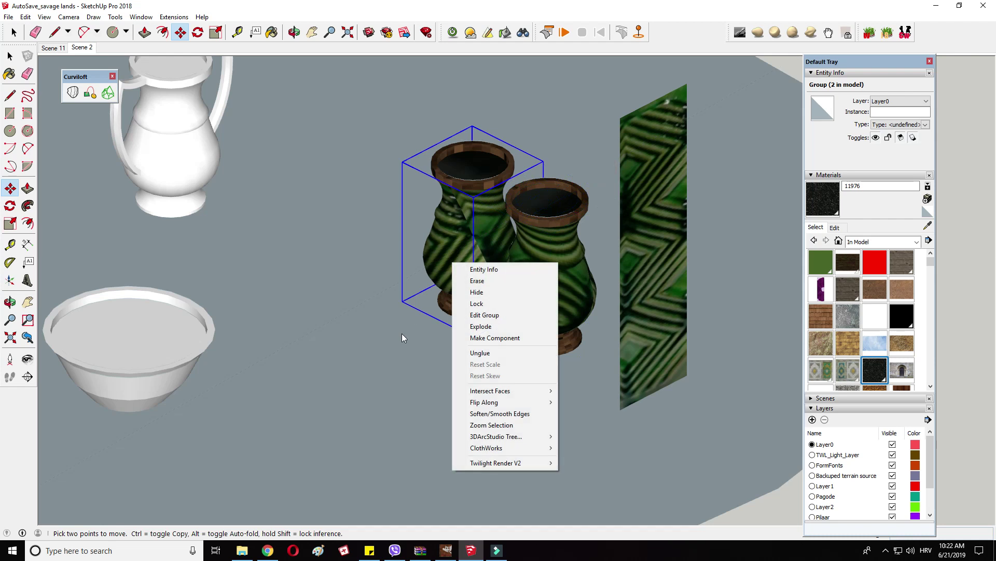
drag(406, 334, 365, 338)
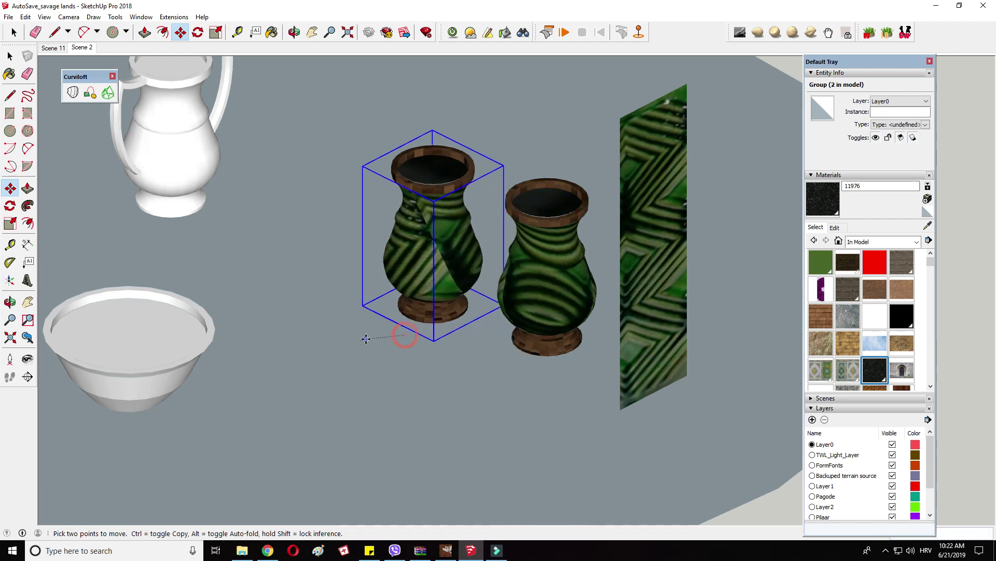
click(460, 152)
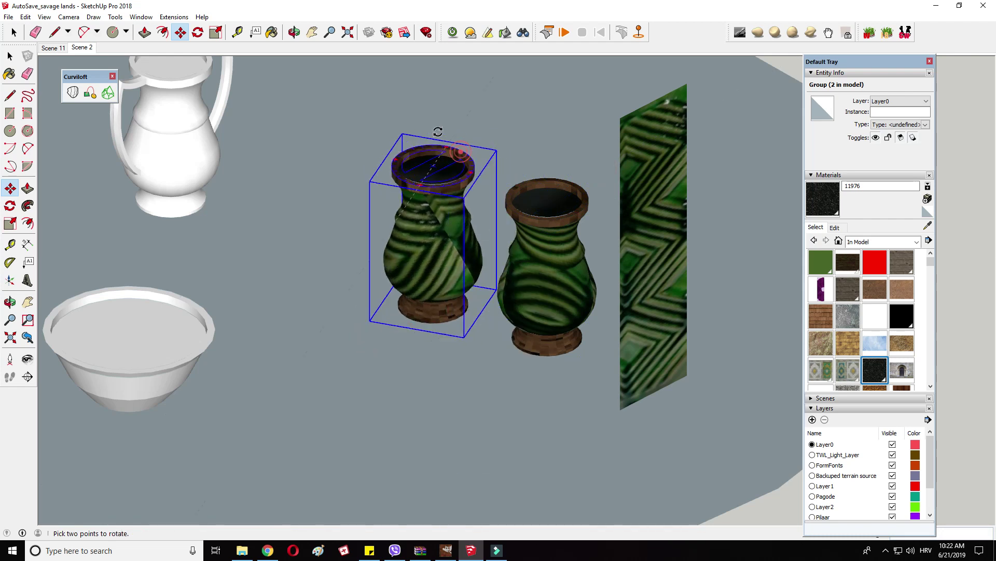
click(358, 133)
Step: Sample the green Screenshot_41 pattern from the upright panel and paint both handles of the white jar with it
scroll(356, 134, down, 6)
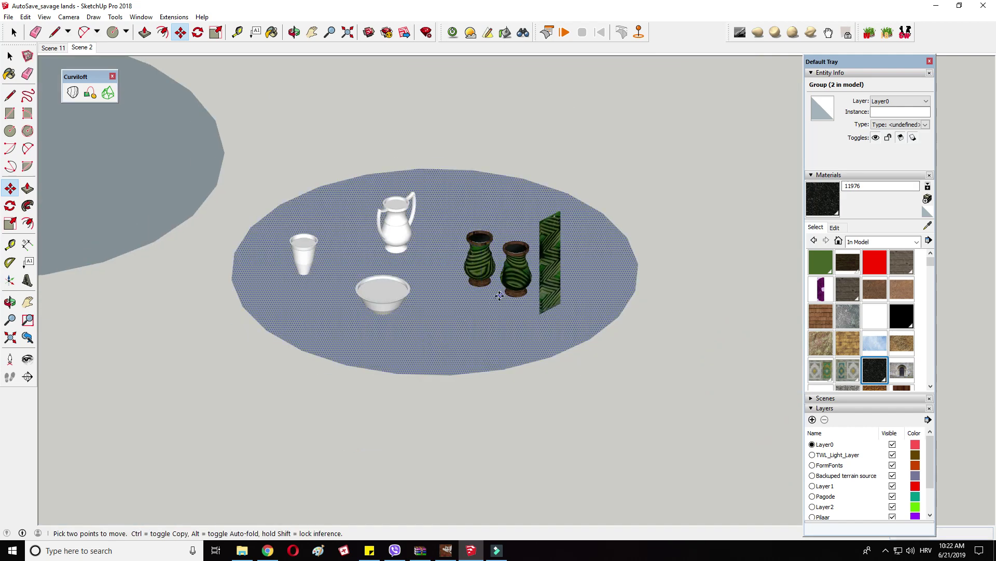
scroll(410, 218, up, 3)
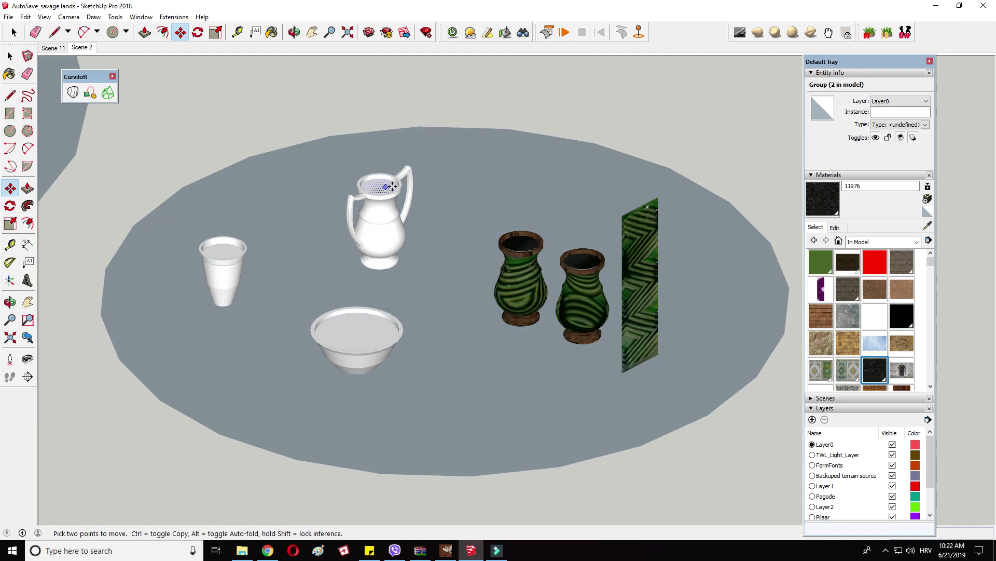
scroll(399, 183, up, 3)
scroll(398, 236, down, 4)
click(928, 225)
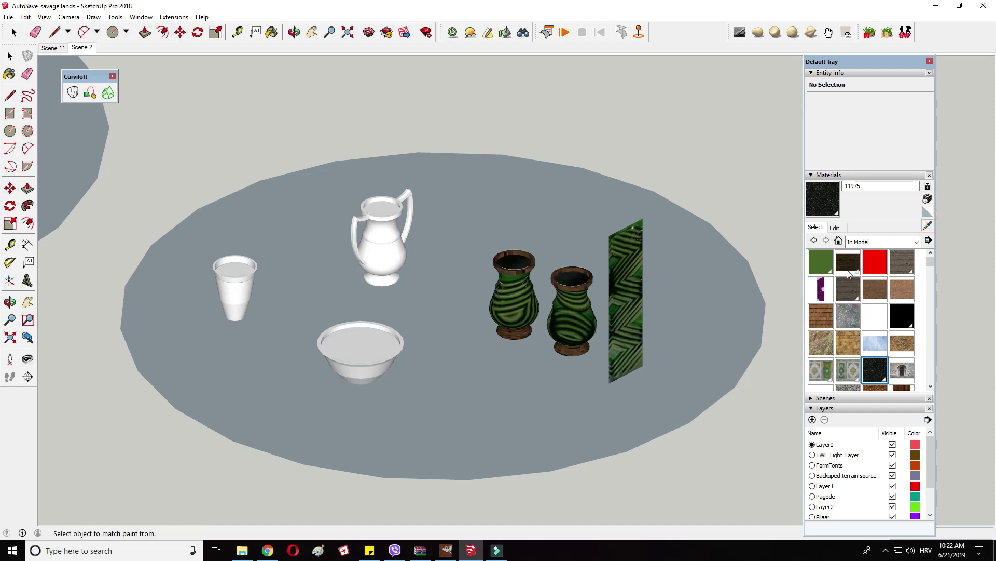
click(634, 263)
scroll(423, 205, up, 5)
right_click(395, 169)
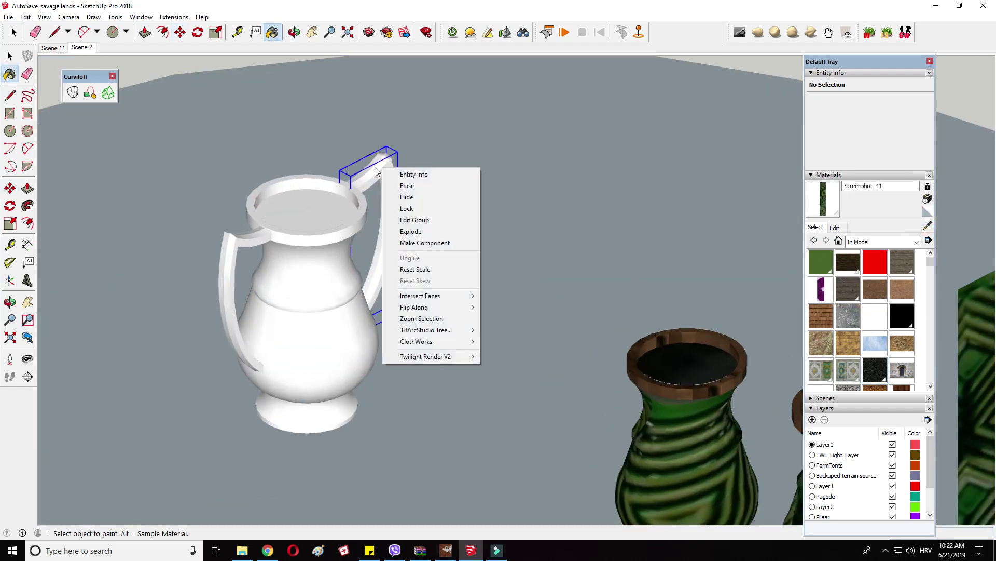
click(377, 163)
click(242, 240)
scroll(253, 238, down, 5)
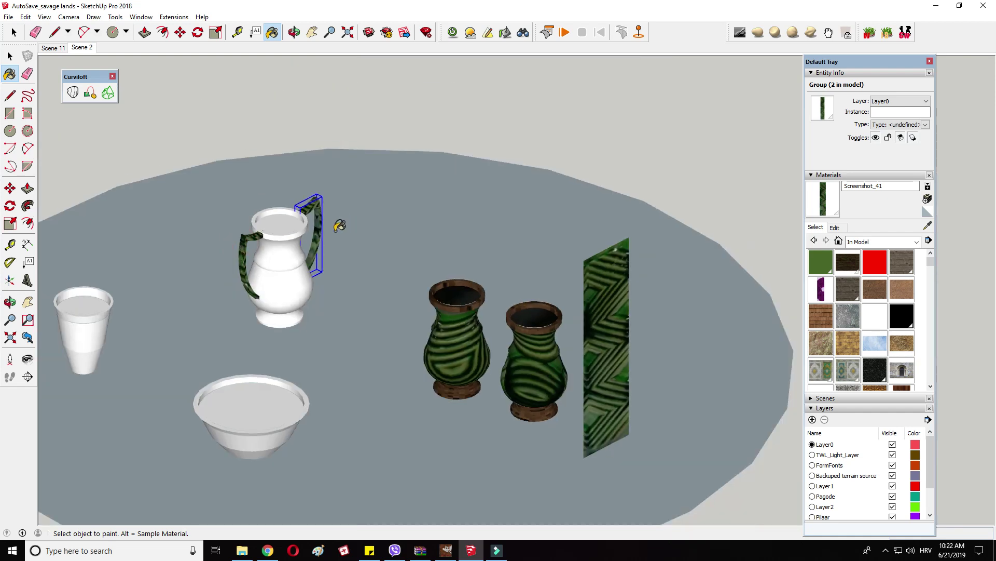
Step: Turn on the display of edges in the model view
click(44, 16)
mouse_move(63, 159)
click(161, 157)
middle_drag(161, 157, 175, 278)
Step: Copy the green patterned vase nearest the white two-handled jar onto the jar, matching the vase's rim to the jar's rim
click(181, 32)
scroll(488, 338, up, 4)
right_click(453, 319)
click(446, 303)
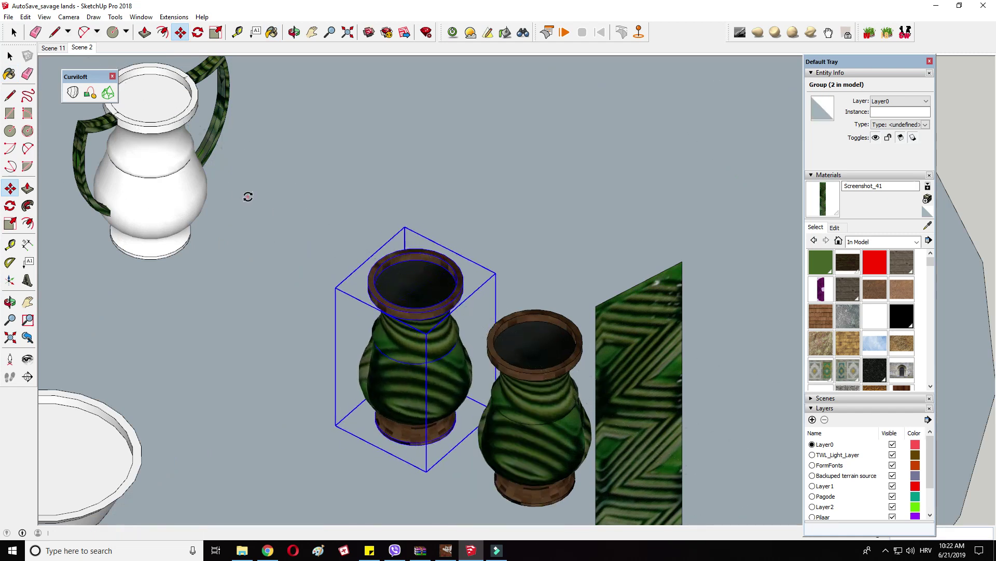
scroll(445, 305, up, 5)
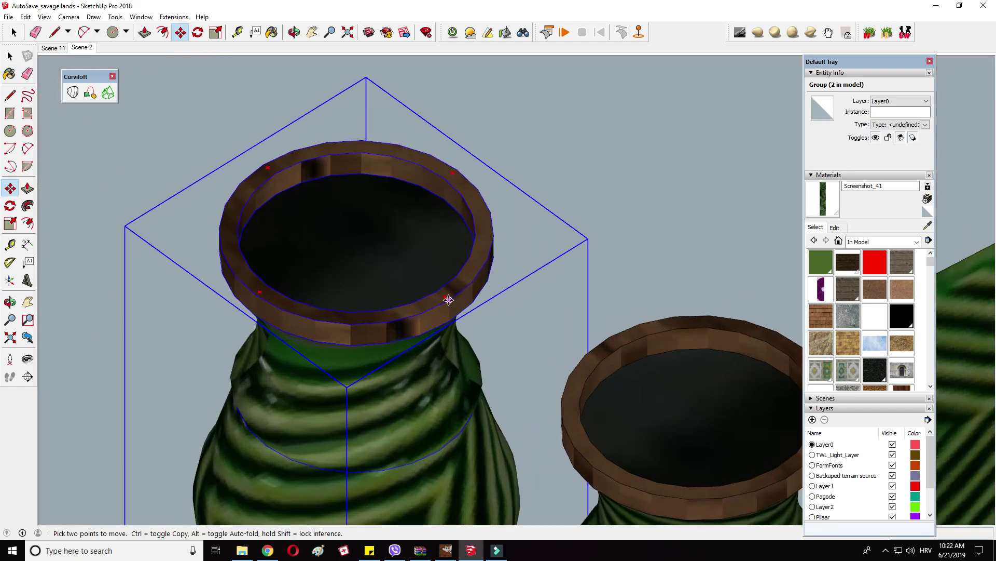
key(ctrl)
click(448, 299)
scroll(609, 314, down, 4)
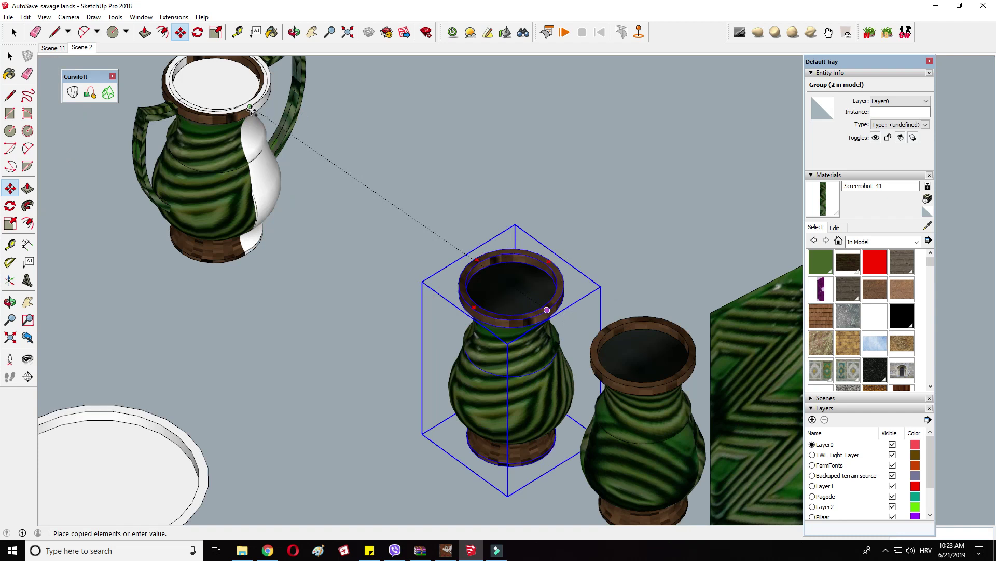
click(250, 108)
Step: Delete the jar's white rim and upper body pieces that overlap the copied vase, keeping both handles
scroll(378, 217, down, 4)
scroll(269, 218, up, 4)
click(14, 32)
middle_drag(420, 140, 325, 211)
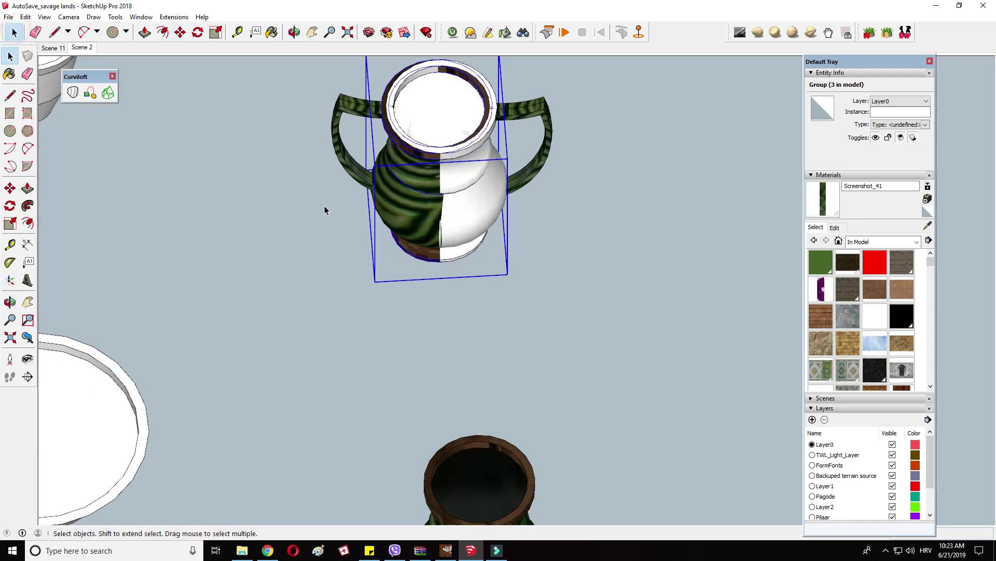
scroll(324, 210, down, 2)
drag(478, 283, 477, 282)
click(366, 81)
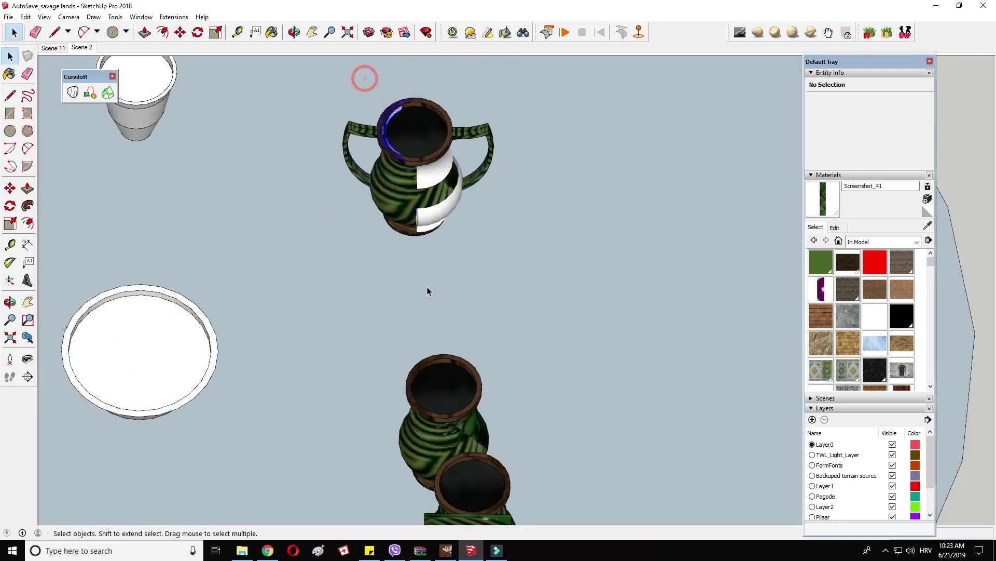
drag(424, 163, 462, 221)
Step: Delete the remaining white piece low on the jar's body, keeping the textured vase and both handles
drag(379, 99, 477, 278)
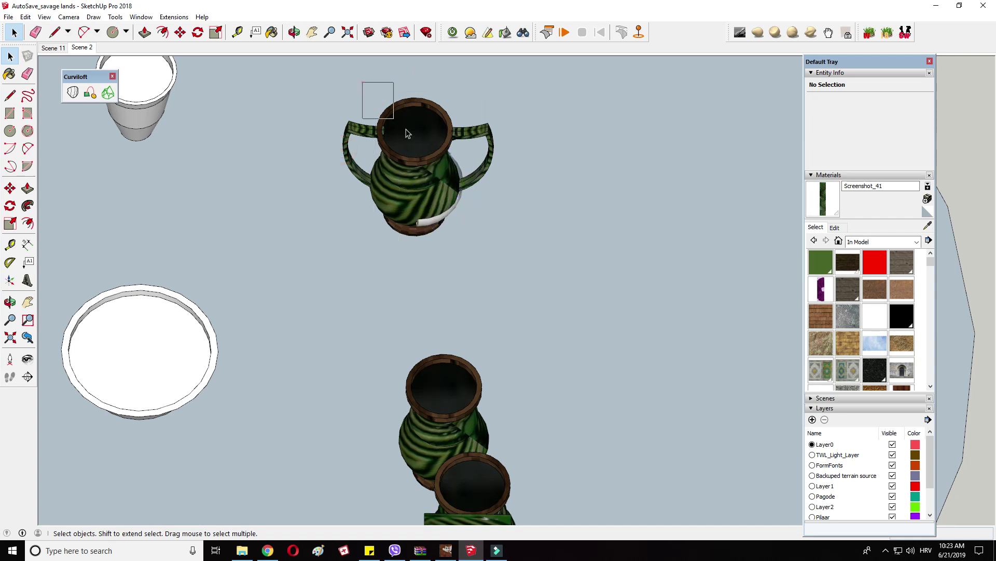
drag(407, 134, 496, 239)
key(Delete)
key(ctrl+z)
middle_drag(428, 177, 328, 203)
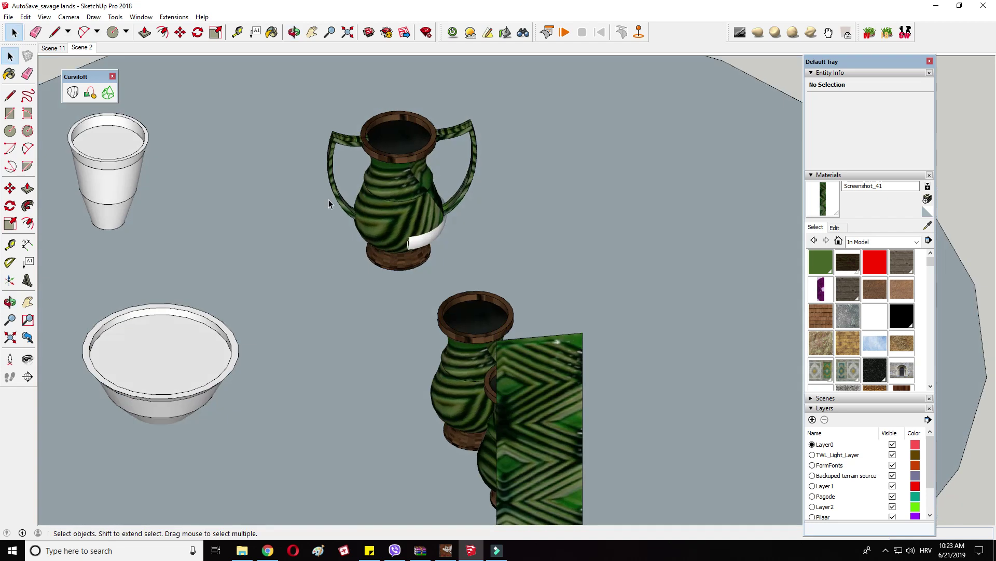
key(ctrl+z)
key(ctrl+z)
drag(453, 192, 455, 193)
middle_drag(453, 192, 426, 208)
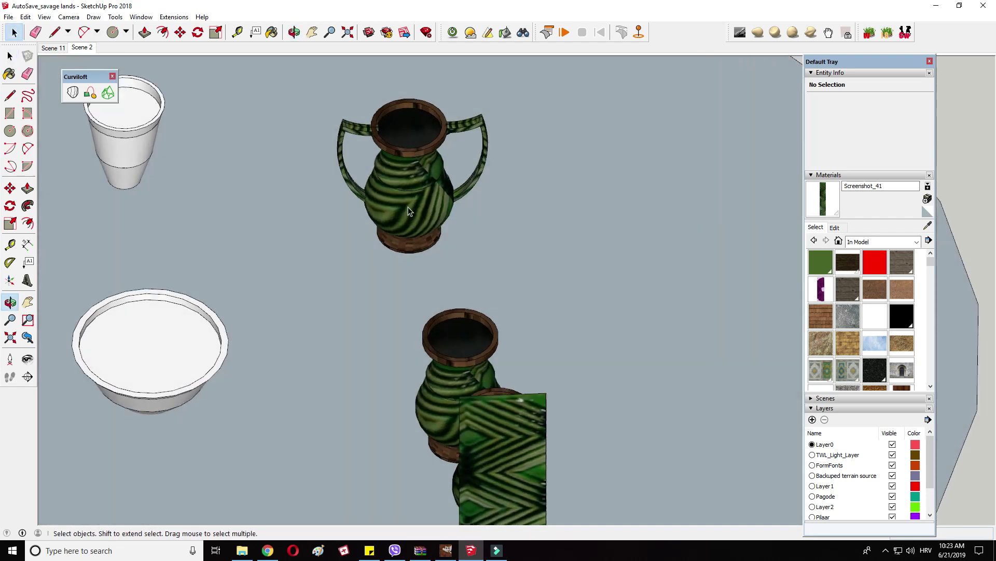
Step: Move the copied vase a little sideways so that it sits between the two handles
scroll(402, 120, up, 2)
right_click(400, 116)
click(185, 26)
scroll(506, 139, up, 3)
scroll(421, 179, up, 2)
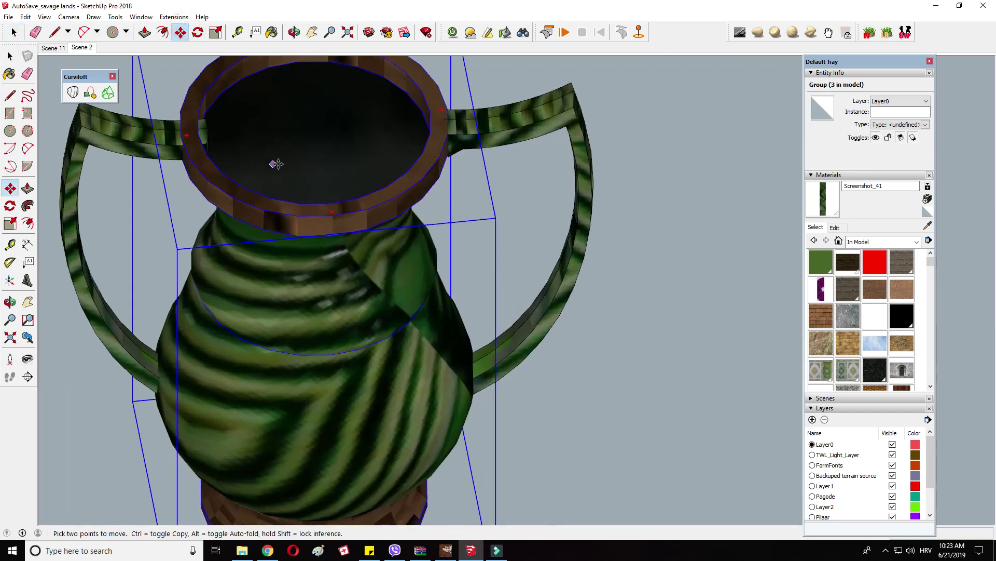
click(279, 163)
click(291, 165)
Step: Select the copied vase together with both handles and make them one group
scroll(551, 192, down, 3)
scroll(552, 192, down, 4)
middle_drag(551, 192, 467, 210)
scroll(359, 197, down, 2)
key(space)
drag(399, 267, 402, 266)
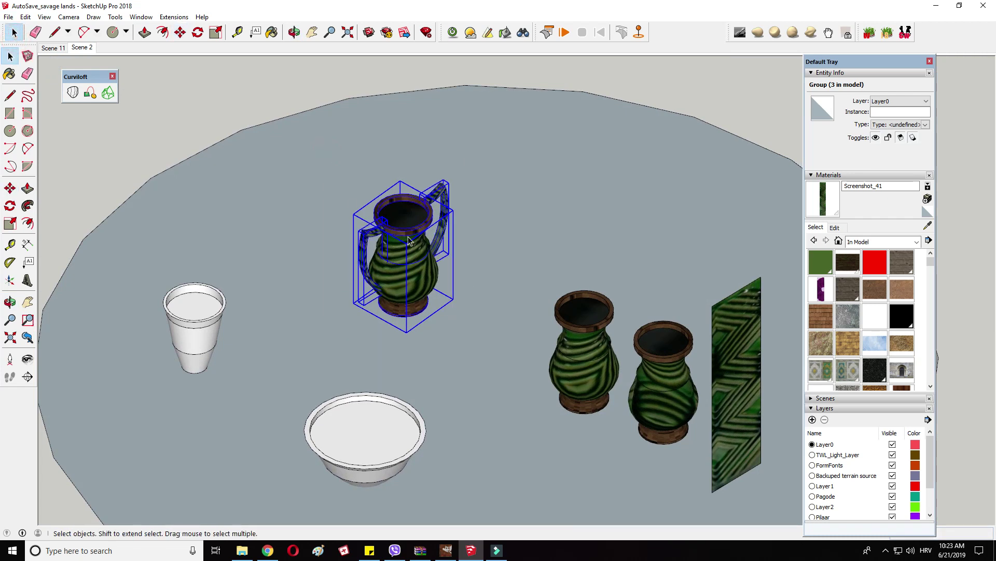
right_click(406, 230)
click(457, 330)
Step: Rotate the grouped two-handled jar about its vertical axis so that its handles spread sideways, and deselect it
click(178, 33)
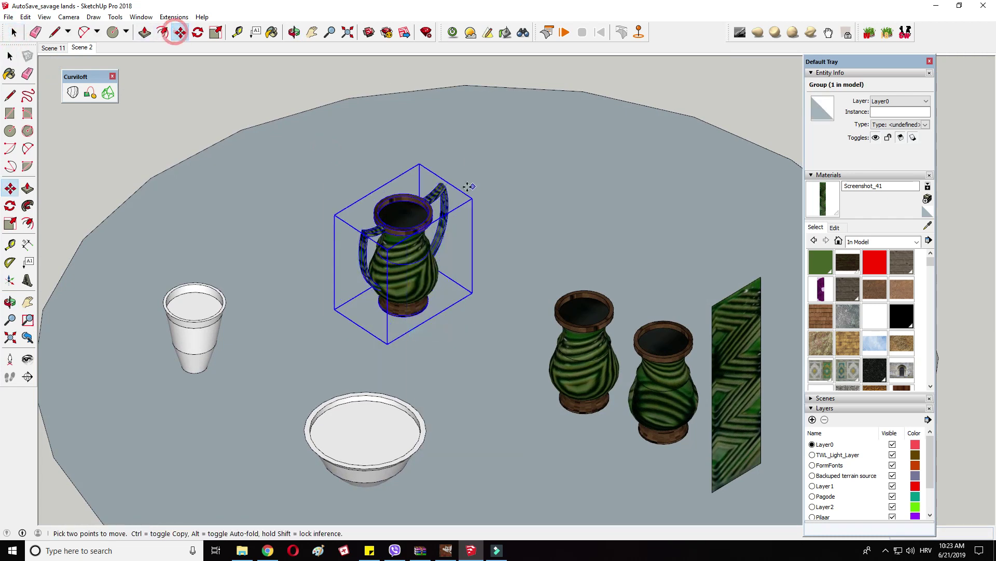
click(438, 186)
click(468, 208)
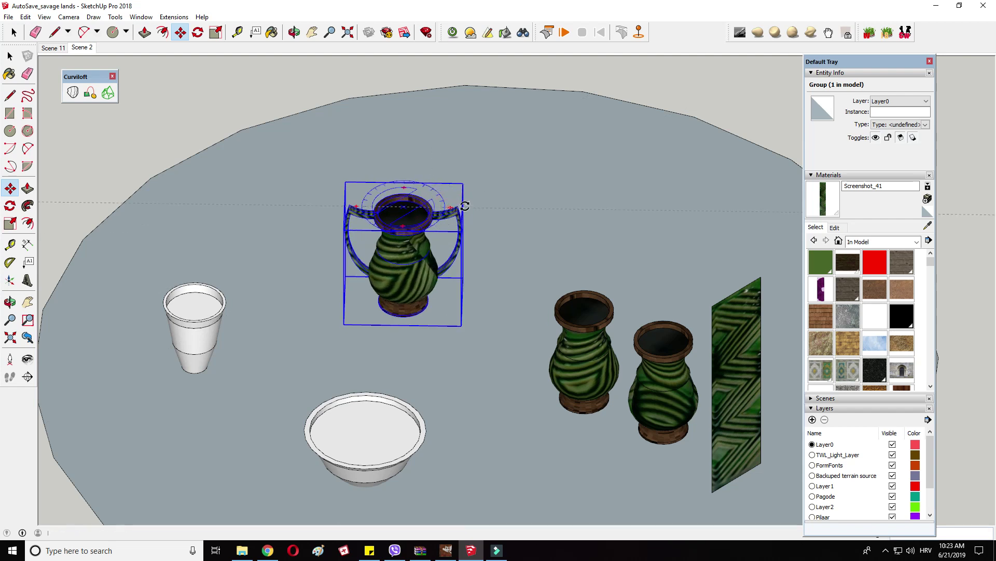
scroll(465, 206, down, 6)
key(space)
click(371, 349)
middle_drag(467, 282, 376, 304)
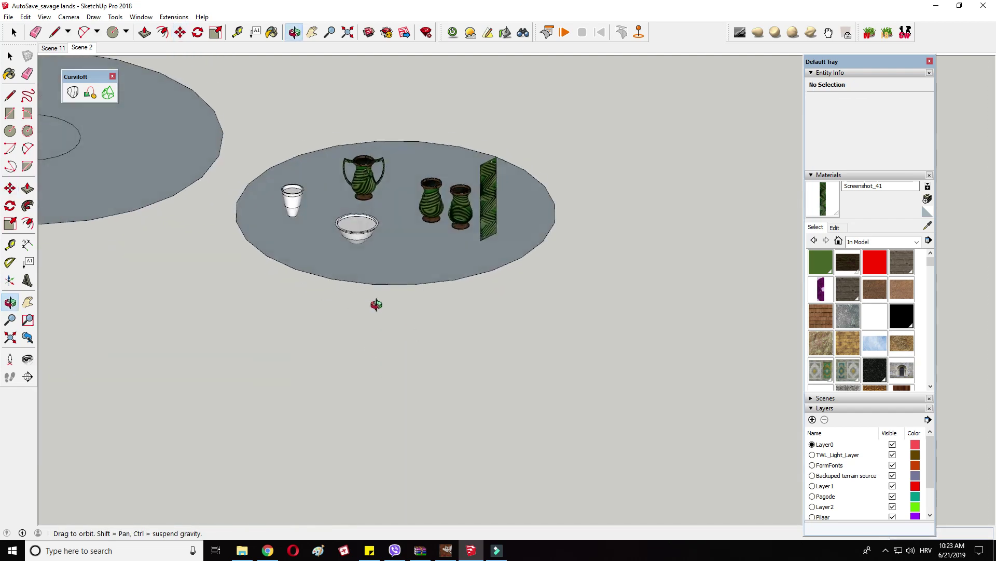
Step: Open the jar group for editing, move the left handle slightly, and close the group
scroll(344, 111, up, 6)
right_click(394, 196)
click(429, 256)
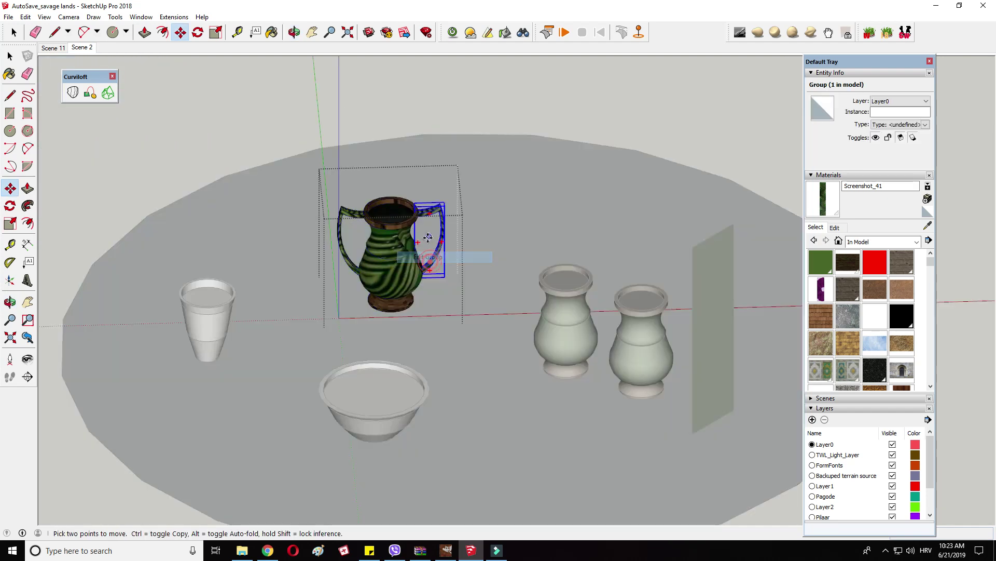
scroll(408, 219, up, 3)
click(344, 194)
click(347, 185)
right_click(412, 142)
click(426, 148)
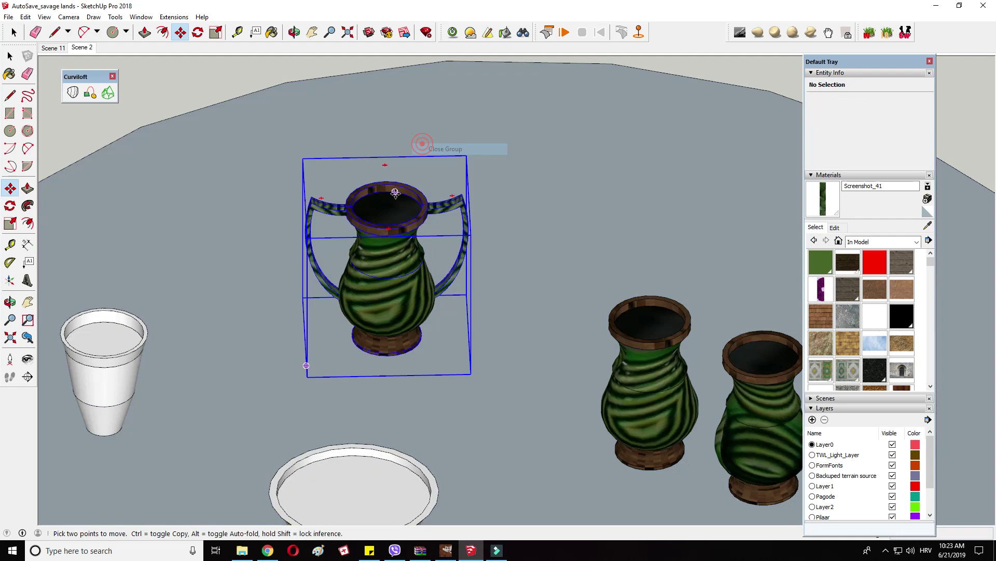
Step: Explode the two-handled jar's group and regroup its body with both handles
right_click(396, 193)
click(431, 248)
right_click(408, 203)
click(447, 303)
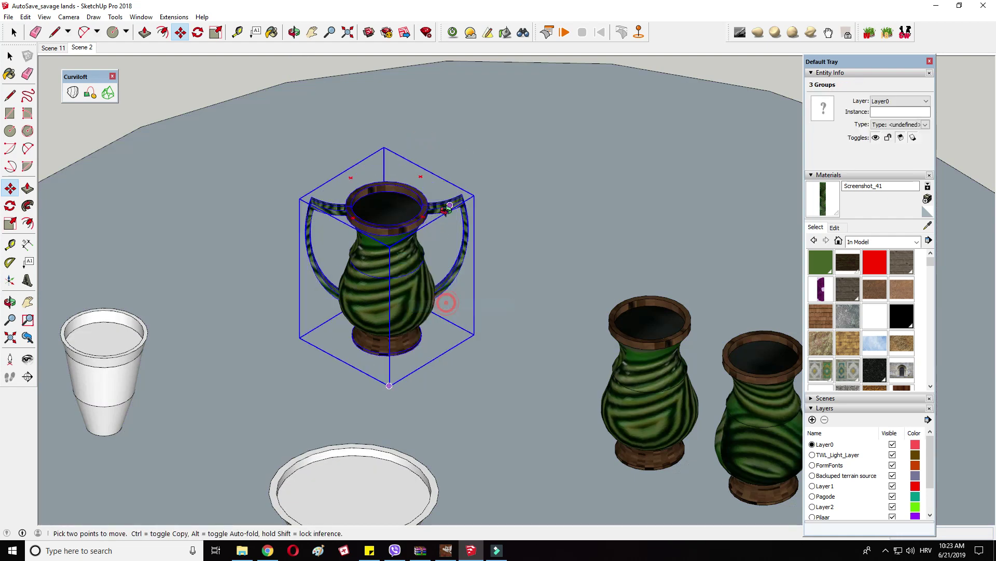
middle_drag(447, 208, 410, 265)
scroll(275, 148, down, 4)
middle_drag(480, 280, 474, 263)
right_click(471, 263)
right_click(559, 250)
click(516, 362)
Step: Sample the brown WoodFine0007_S[1] material from a vase's foot and paint the white bowl's base and rim with it
middle_drag(703, 397, 692, 298)
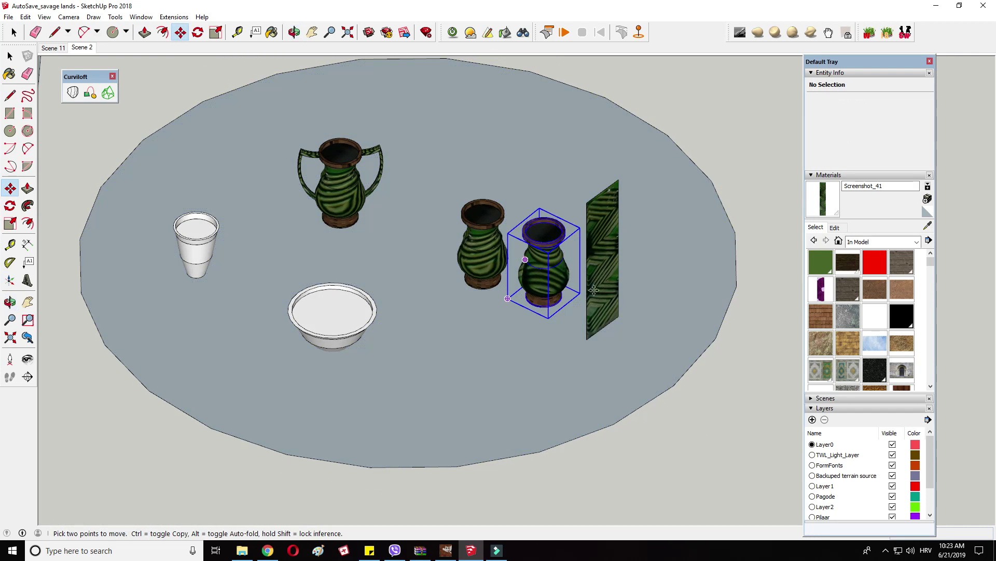
scroll(881, 318, down, 1)
middle_drag(374, 316, 336, 280)
scroll(342, 313, up, 1)
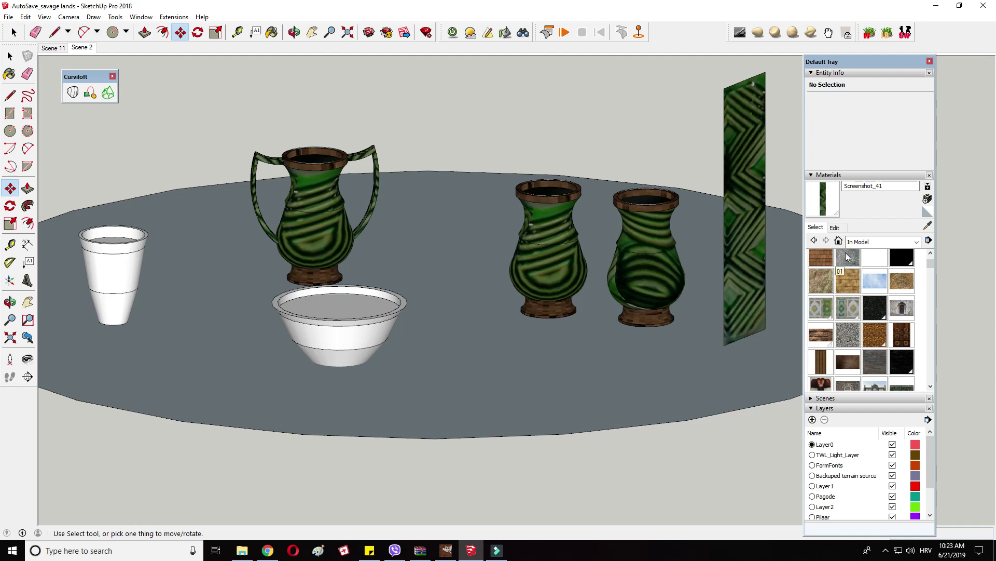
click(848, 256)
scroll(708, 315, up, 2)
click(927, 226)
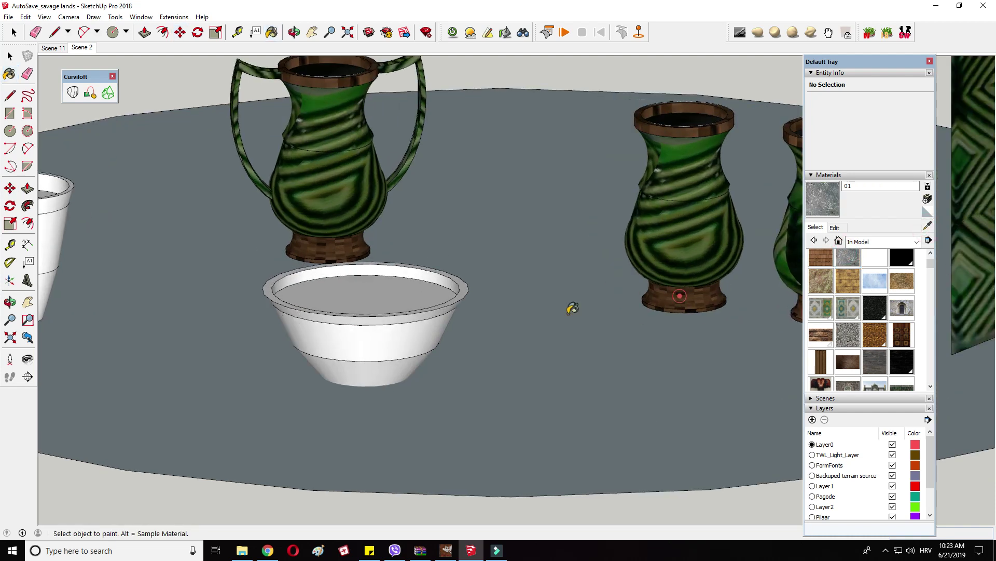
scroll(389, 356, up, 3)
click(387, 369)
scroll(378, 318, up, 3)
click(486, 280)
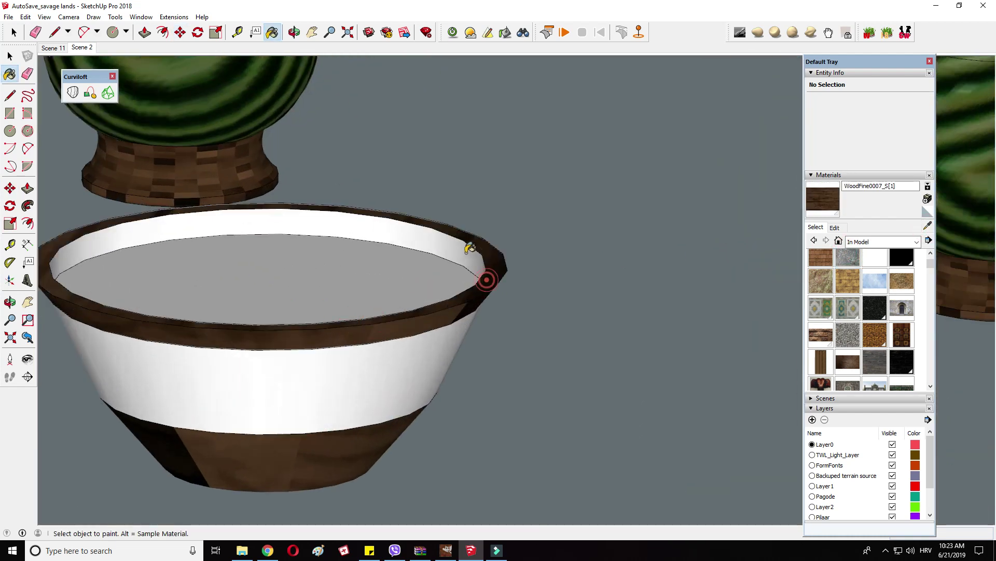
Step: Paint the bowl's inside with the dark material 11976 and its middle band with the green Screenshot_41 pattern sampled from the panel
scroll(376, 334, down, 8)
click(874, 306)
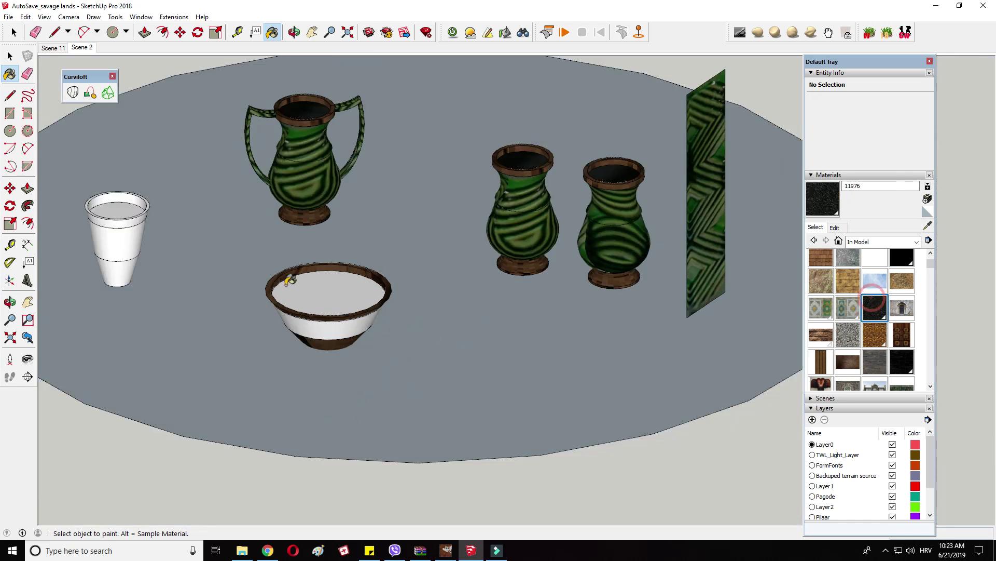
click(303, 293)
click(927, 225)
click(714, 208)
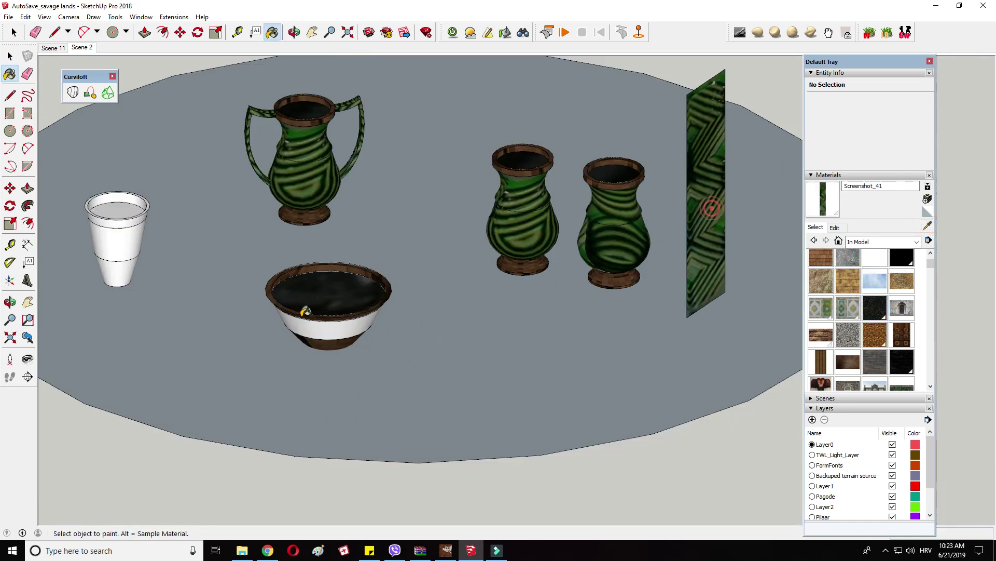
click(323, 330)
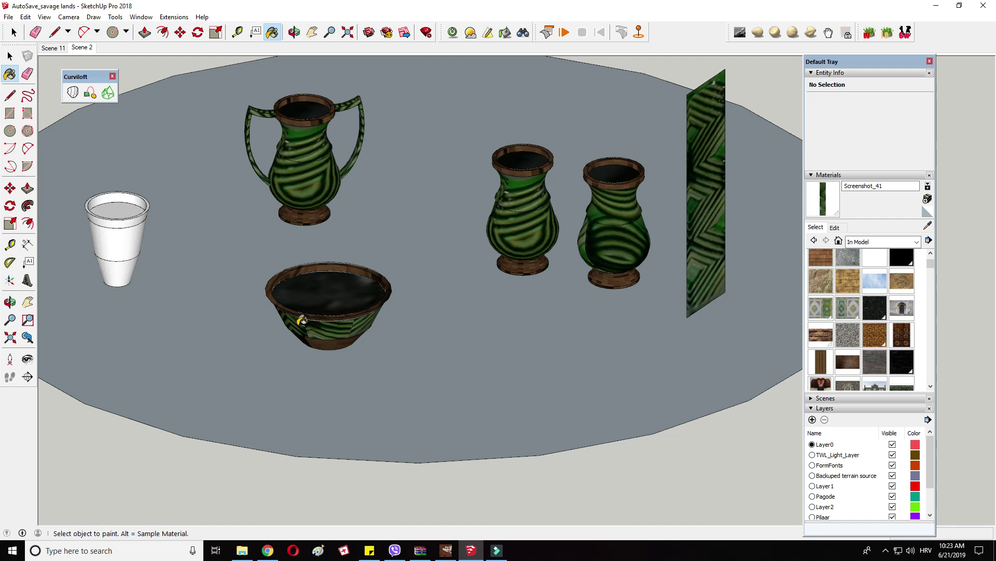
Step: Show hidden geometry and repaint single faces of the bowl's band with the green pattern sampled from an adjoining face
scroll(301, 321, up, 3)
click(928, 224)
middle_drag(149, 267, 192, 228)
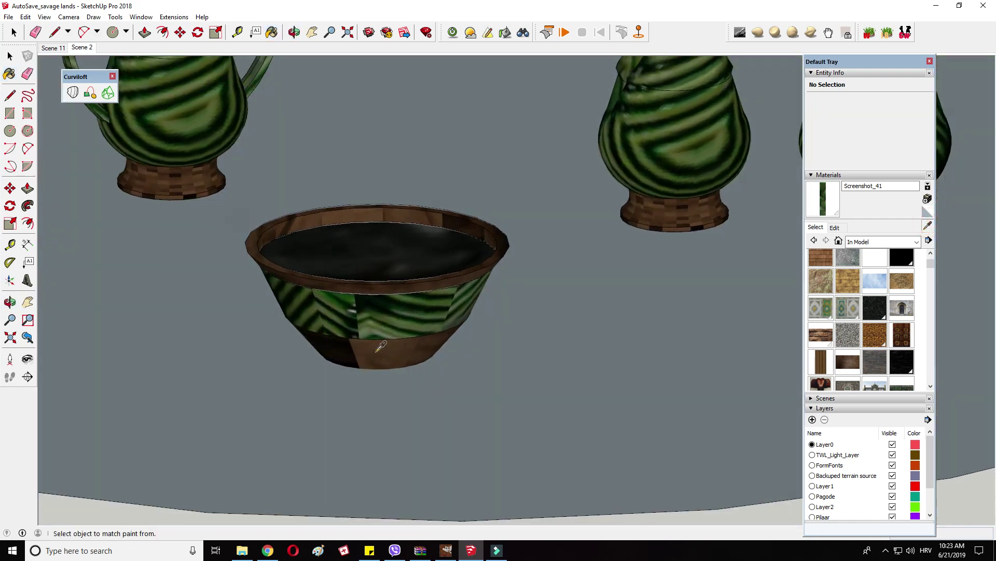
scroll(428, 341, up, 2)
click(355, 283)
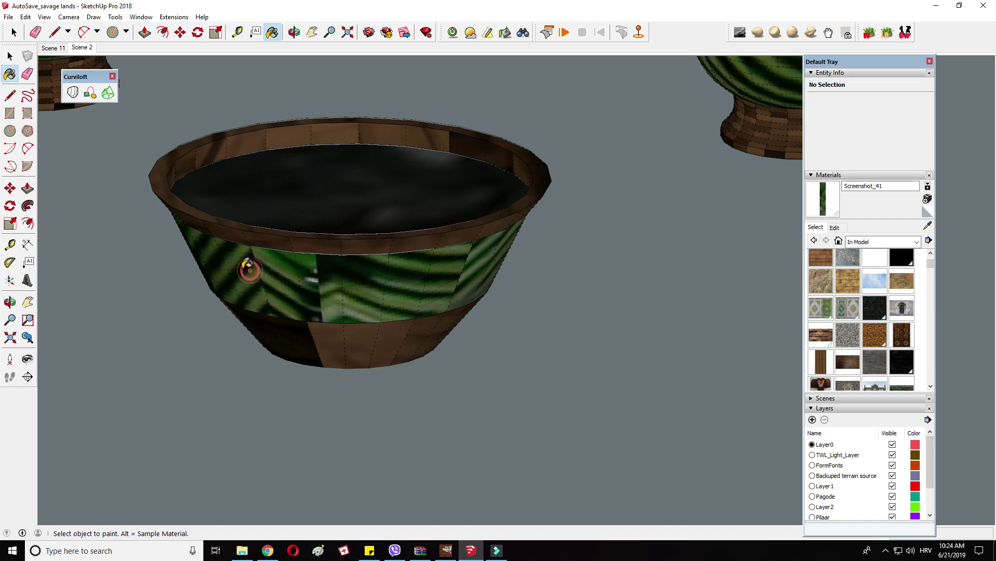
middle_drag(249, 269, 692, 286)
Step: Continue the sampled green pattern face by face around the bowl's middle band
click(928, 225)
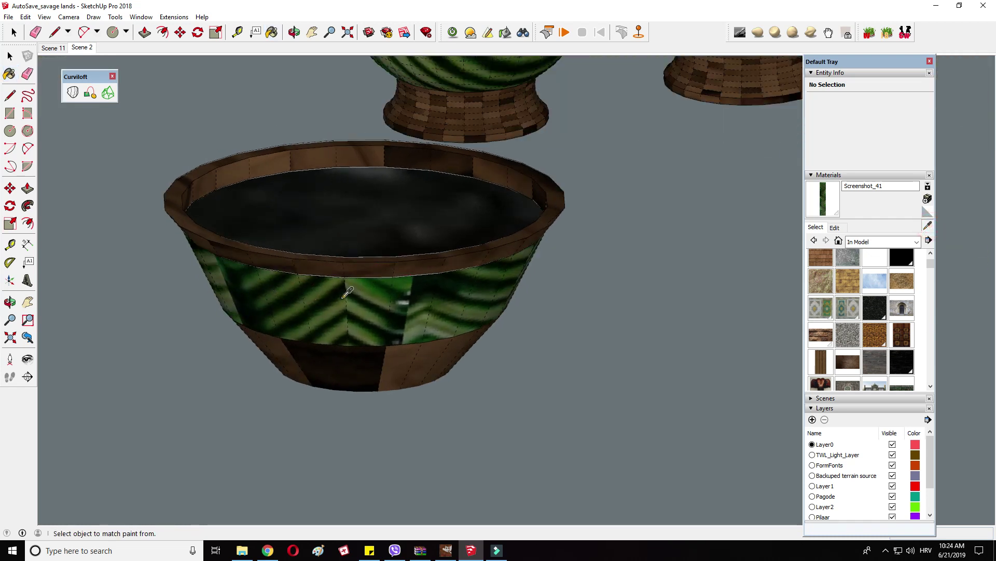
click(364, 293)
middle_drag(338, 284, 383, 285)
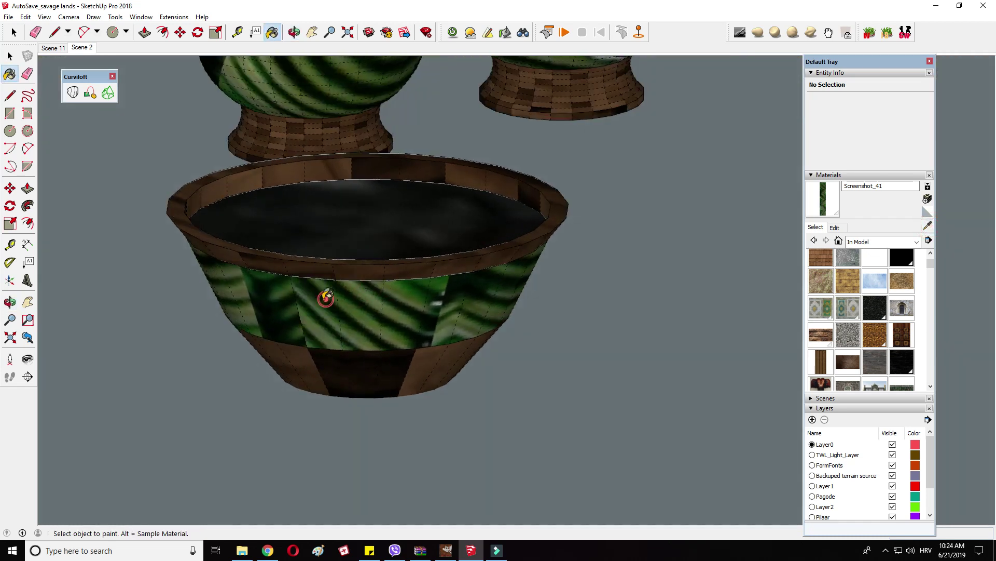
middle_drag(312, 302, 375, 300)
click(311, 303)
middle_drag(310, 304, 372, 314)
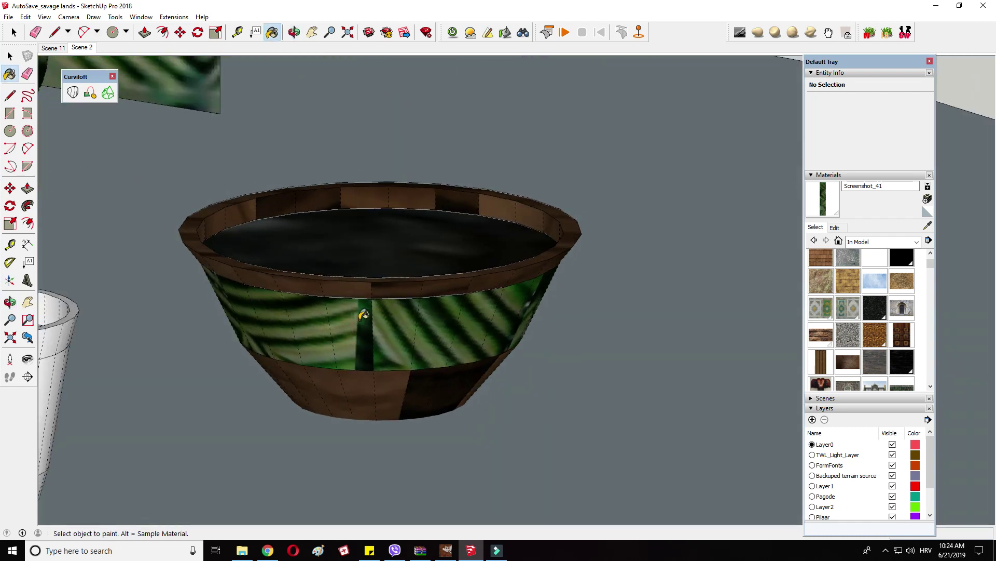
Step: Sample the green pattern beside the narrow dark face of the bowl's band and repaint that face and its neighbours
click(928, 227)
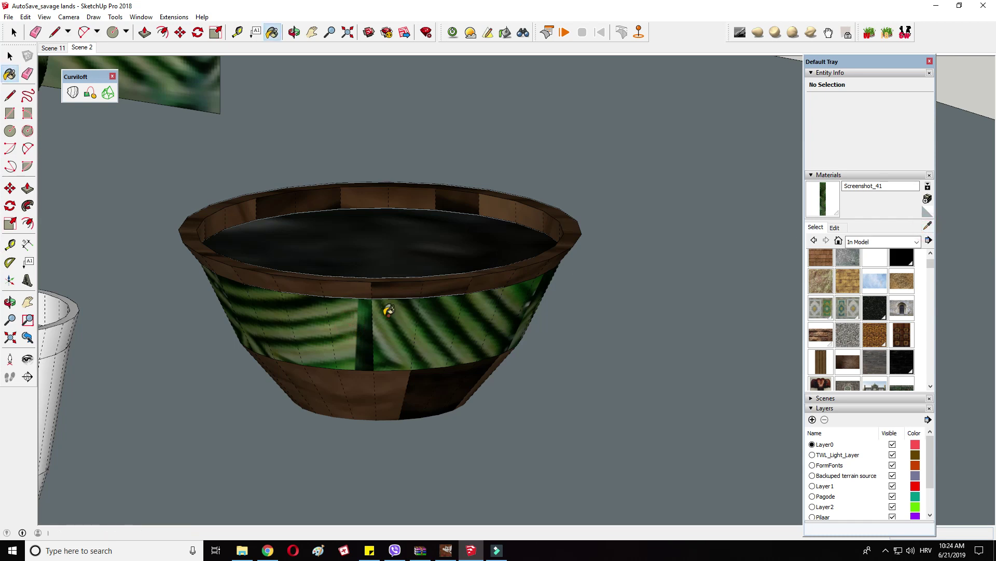
click(373, 309)
click(366, 311)
click(924, 226)
click(315, 314)
Step: Repaint further mismatched faces around the bowl's middle band with the sampled green Screenshot_41 pattern
scroll(384, 296, down, 3)
middle_drag(386, 291, 249, 372)
scroll(238, 371, down, 8)
scroll(194, 331, down, 10)
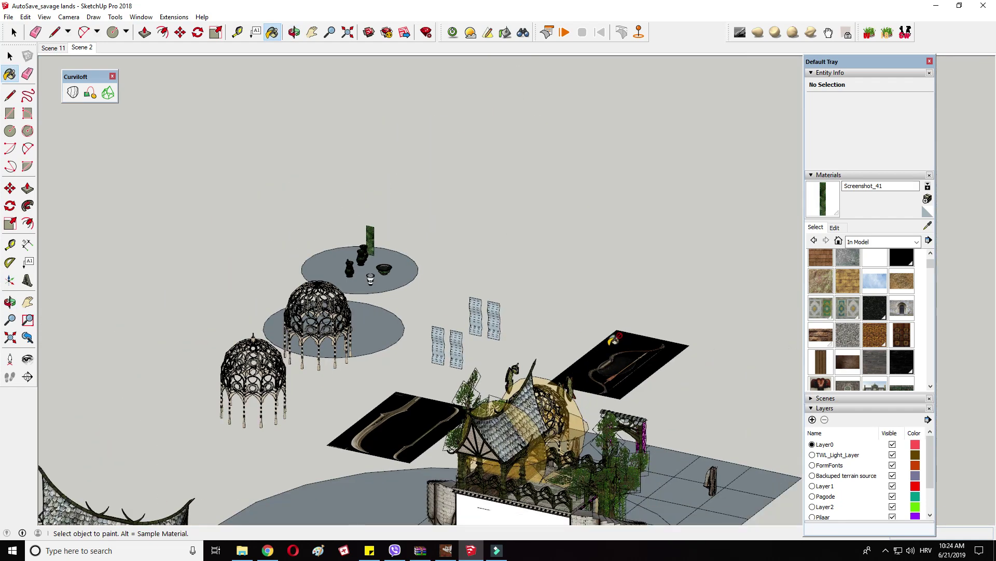
scroll(403, 262, up, 14)
scroll(477, 237, up, 4)
click(521, 210)
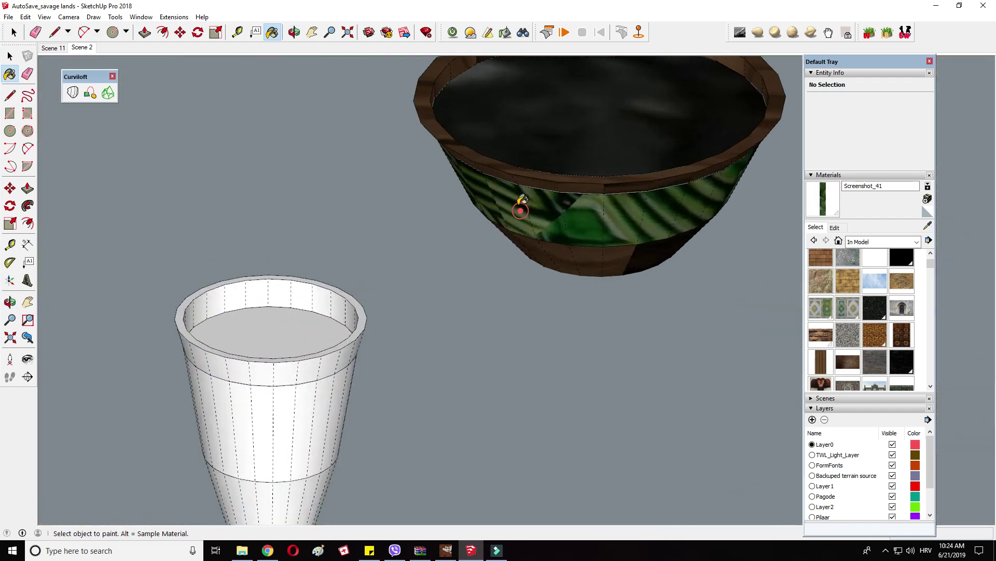
middle_drag(490, 182, 605, 197)
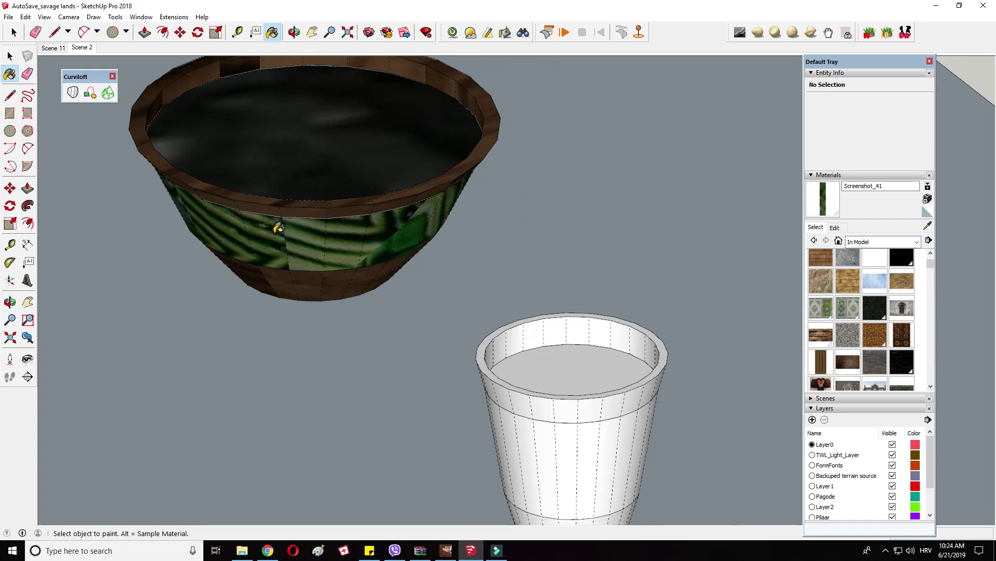
scroll(232, 220, down, 3)
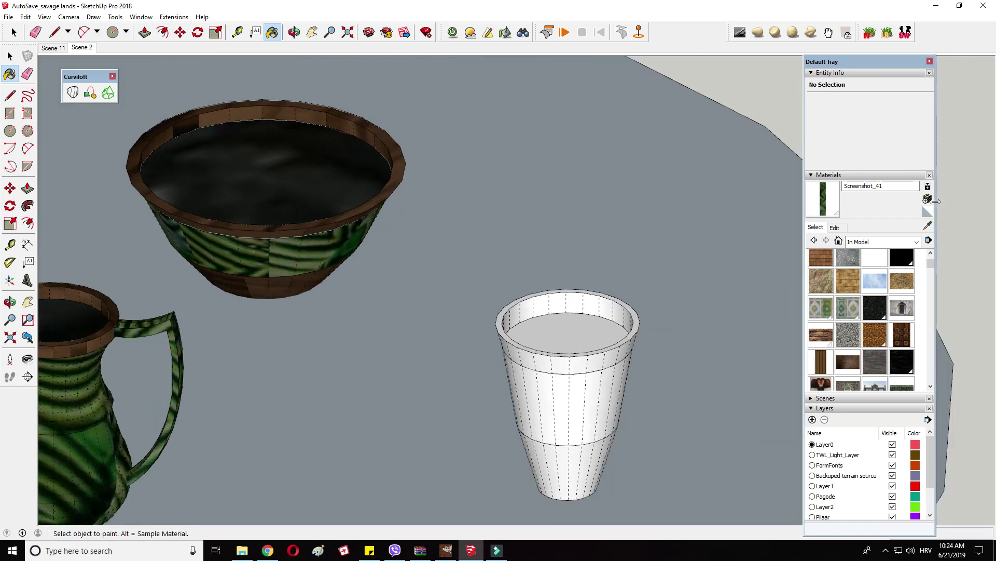
scroll(193, 222, up, 3)
click(307, 263)
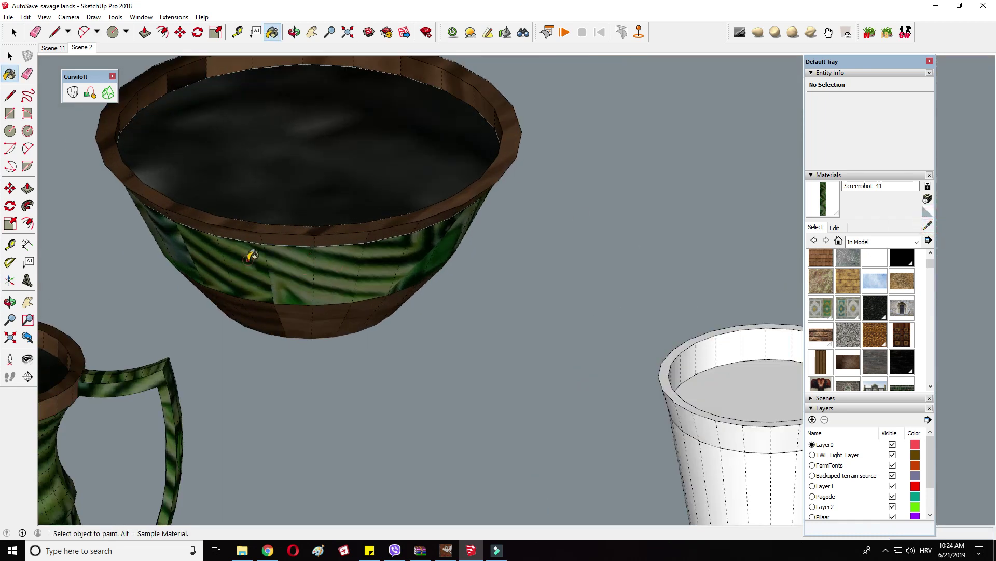
Step: Sample the green pattern beside the remaining dark faces of the bowl's band and repaint those faces to continue it
middle_drag(218, 254, 283, 266)
scroll(283, 266, down, 2)
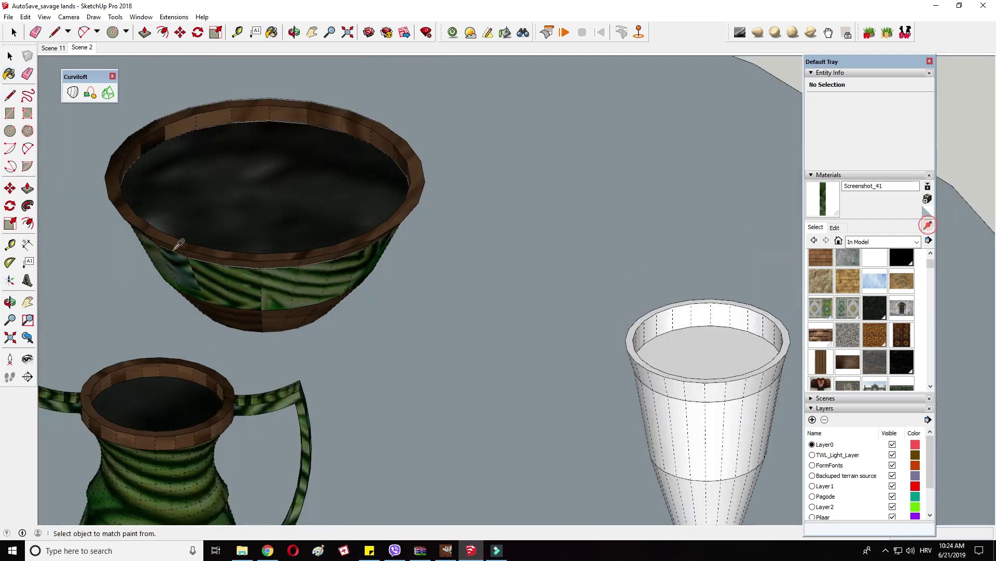
scroll(187, 255, up, 2)
middle_drag(186, 274, 349, 288)
scroll(199, 309, up, 2)
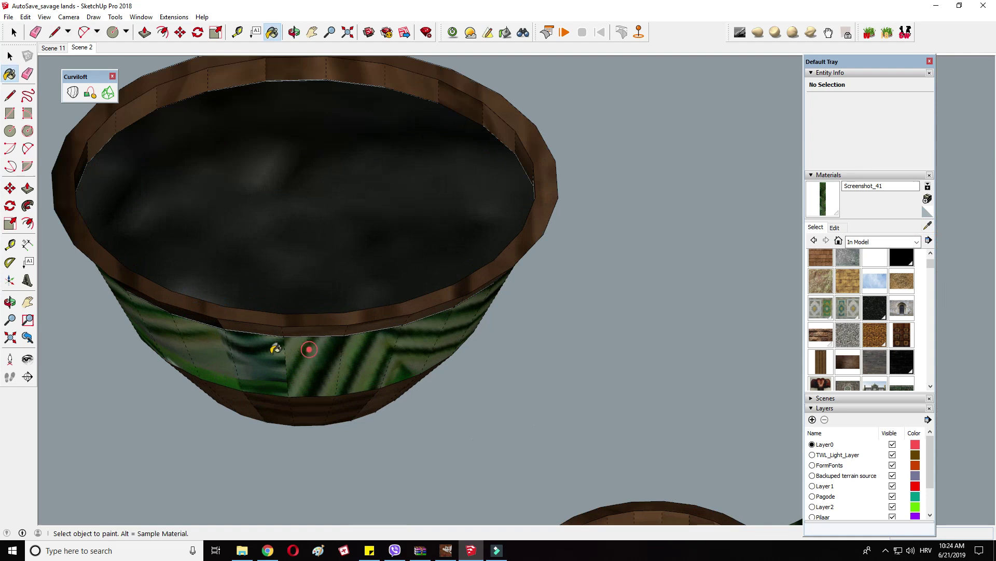
click(172, 333)
middle_drag(172, 334, 161, 367)
scroll(171, 358, down, 5)
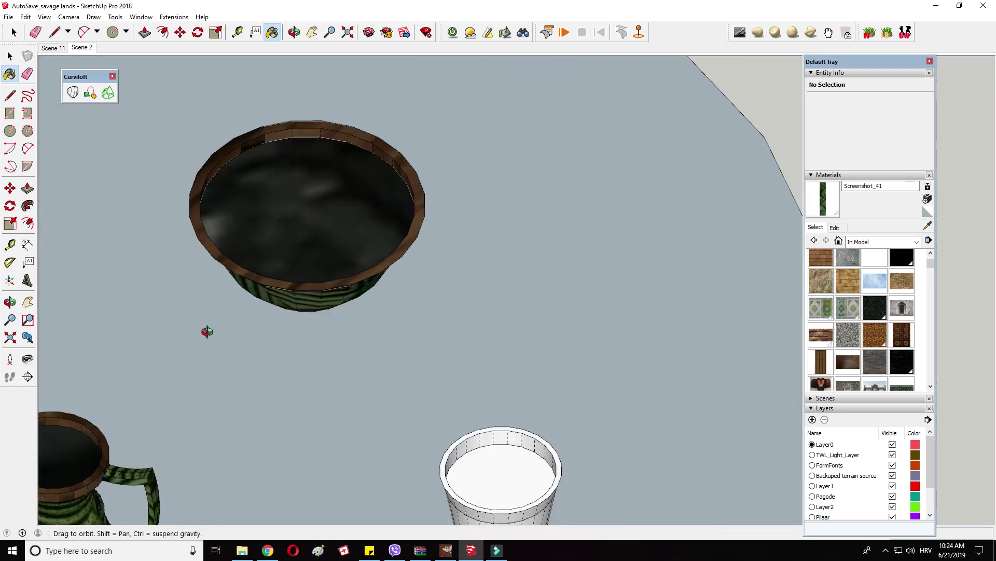
Step: Select all of the bowl's geometry and make it a group
middle_drag(208, 332, 134, 263)
scroll(134, 263, down, 3)
click(8, 31)
drag(340, 199, 503, 318)
right_click(402, 246)
click(439, 336)
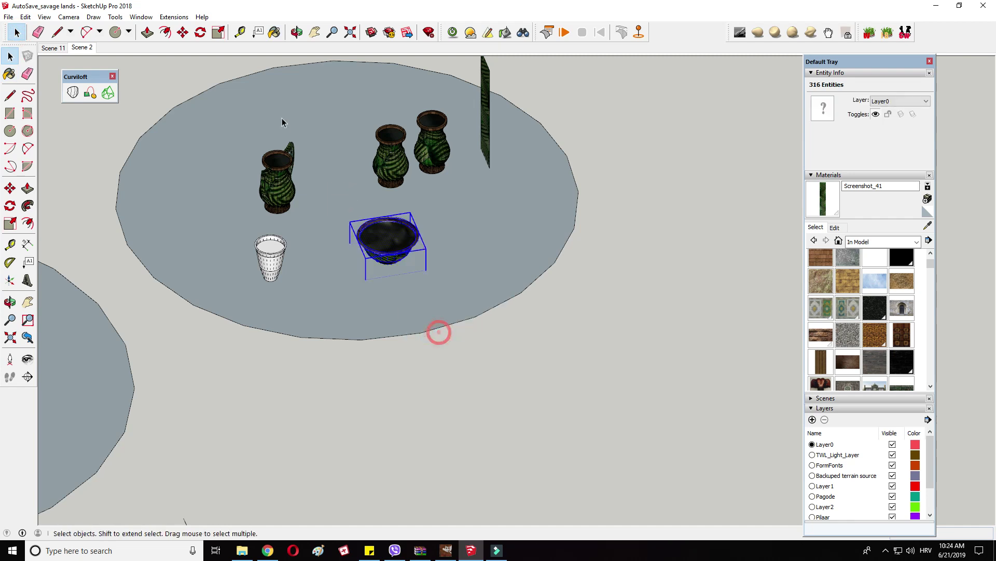
Step: Scale the bowl group slightly taller from its top centre grip and clear the selection
key(s)
scroll(356, 227, up, 3)
click(345, 219)
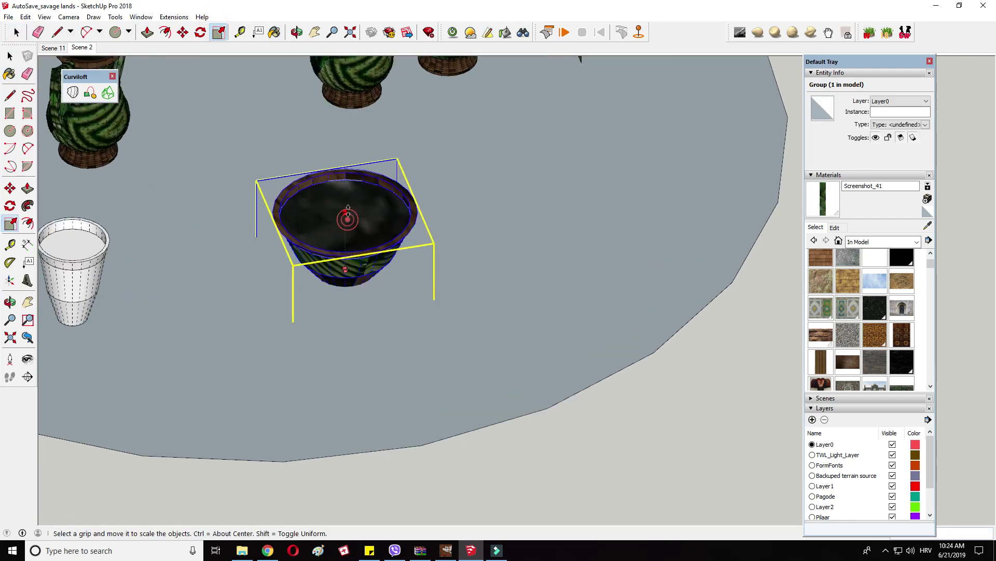
click(346, 203)
scroll(519, 334, down, 2)
click(639, 407)
middle_drag(639, 407, 519, 394)
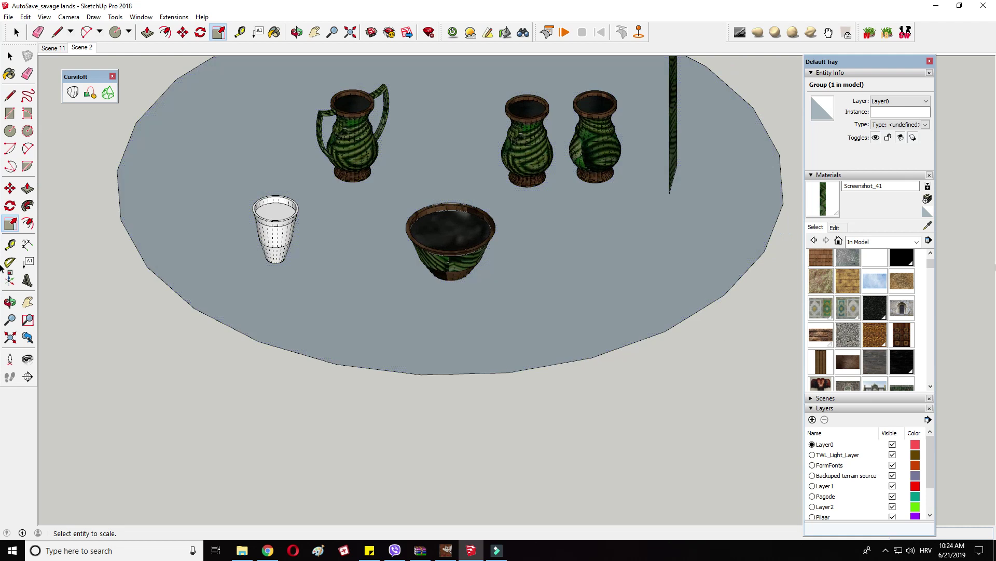
Step: Paint the middle, lower and upper outer bands of the white cup with the green Screenshot_41 material
scroll(359, 151, up, 3)
click(239, 270)
click(240, 302)
scroll(236, 291, up, 3)
click(241, 240)
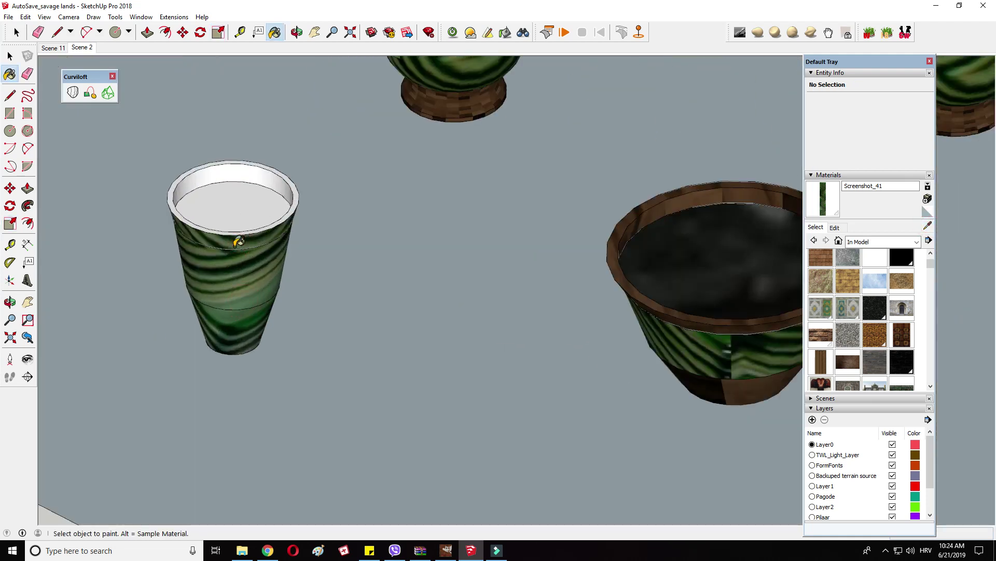
Step: Paint the cup's rim and upper band with the brown material 2 and its inner surface with the dark material 11976
click(848, 363)
scroll(210, 196, up, 3)
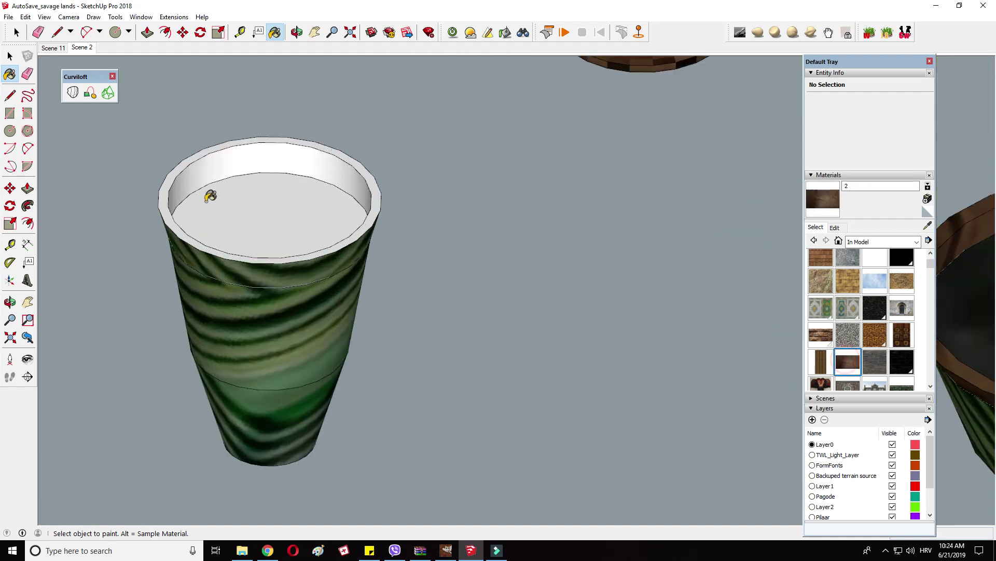
click(313, 151)
click(317, 139)
click(360, 239)
scroll(349, 260, down, 5)
middle_click(329, 229)
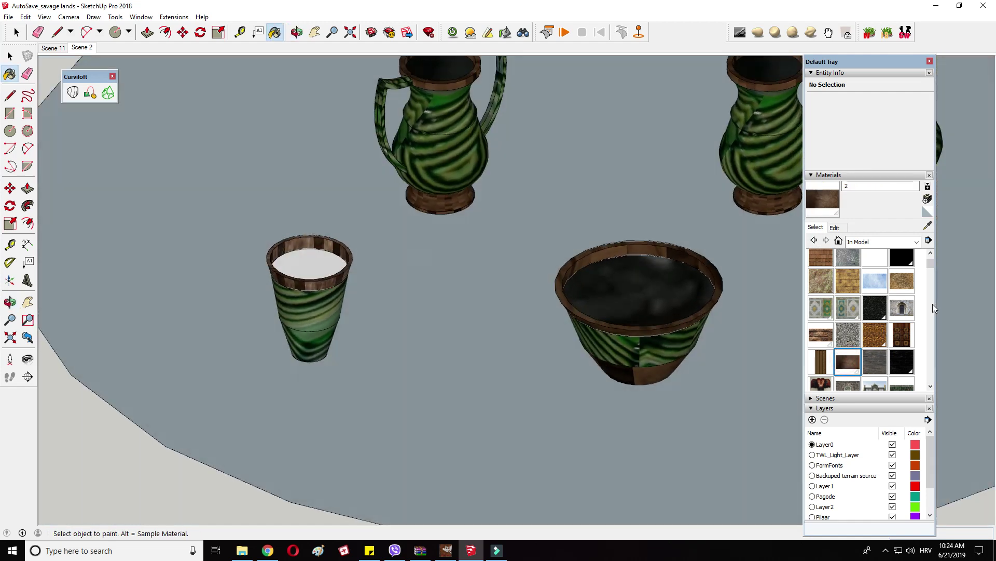
click(875, 308)
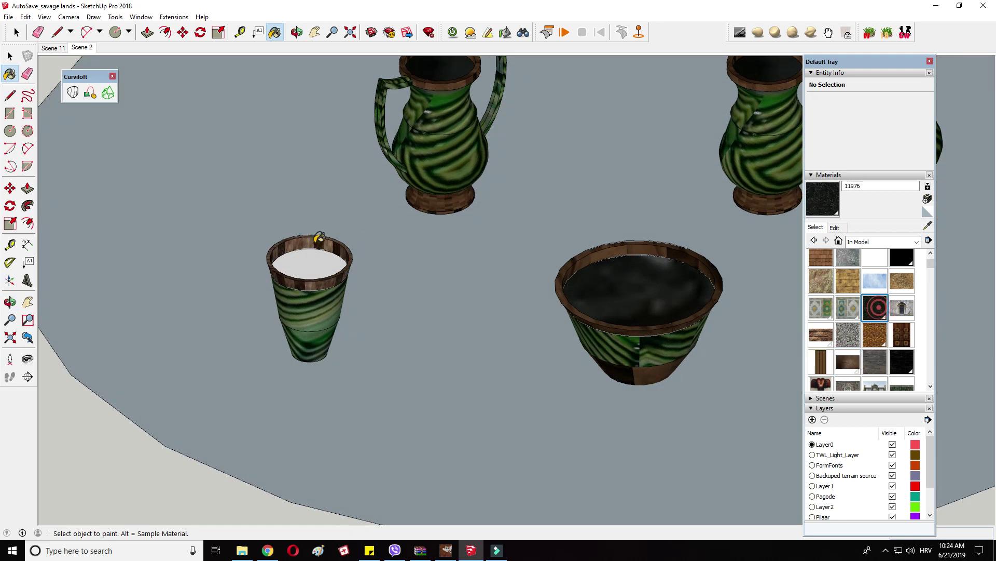
click(308, 257)
Step: Select all of the cup's geometry and make it a group
key(space)
drag(226, 210, 425, 460)
right_click(346, 290)
click(312, 322)
triple_click(313, 322)
right_click(306, 257)
click(353, 344)
scroll(353, 345, down, 5)
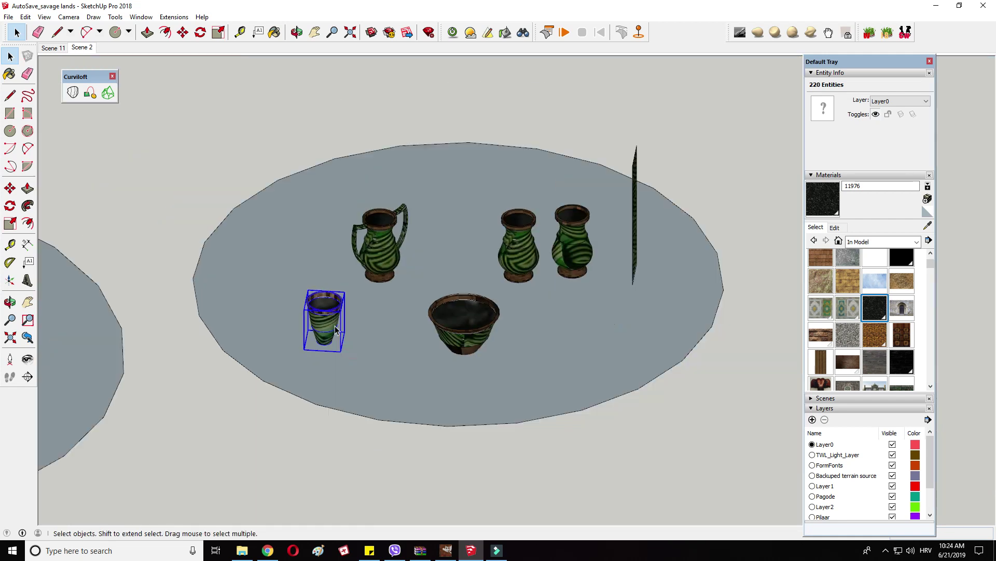
Step: Look through the In Model materials, clear the selection and inspect the textured props beside the green pattern panel
scroll(885, 323, down, 3)
scroll(886, 323, up, 2)
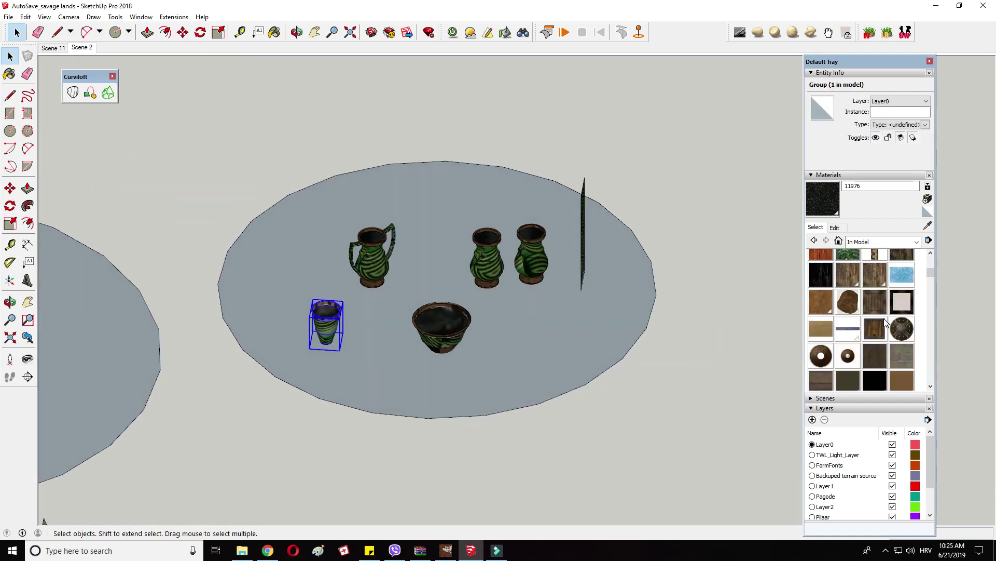
scroll(884, 327, down, 6)
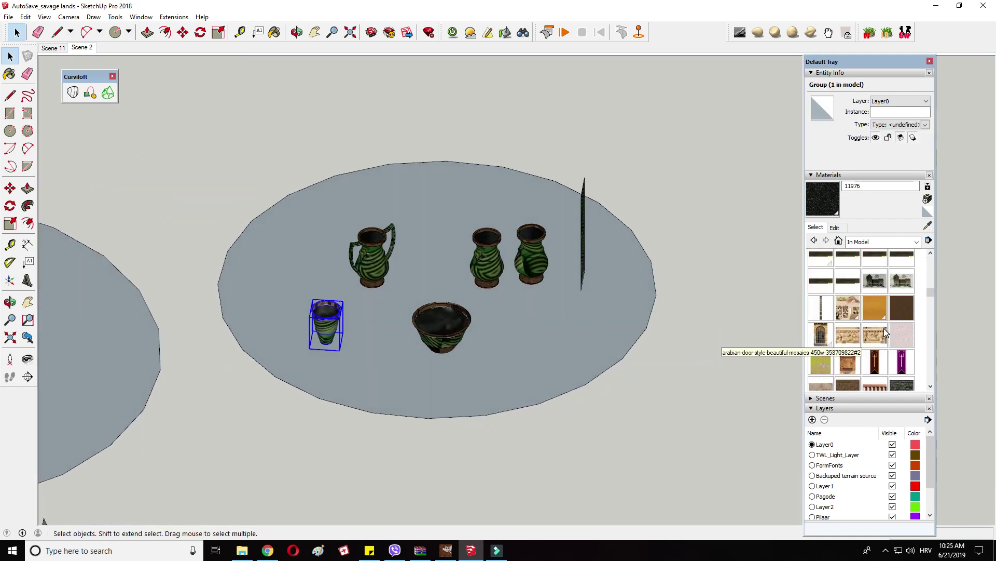
scroll(879, 330, down, 4)
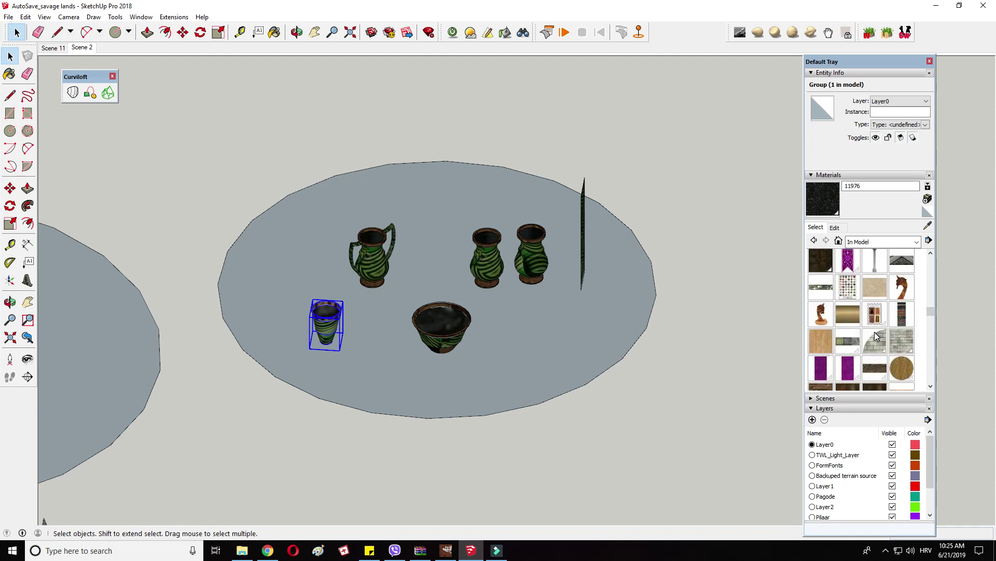
scroll(874, 333, down, 6)
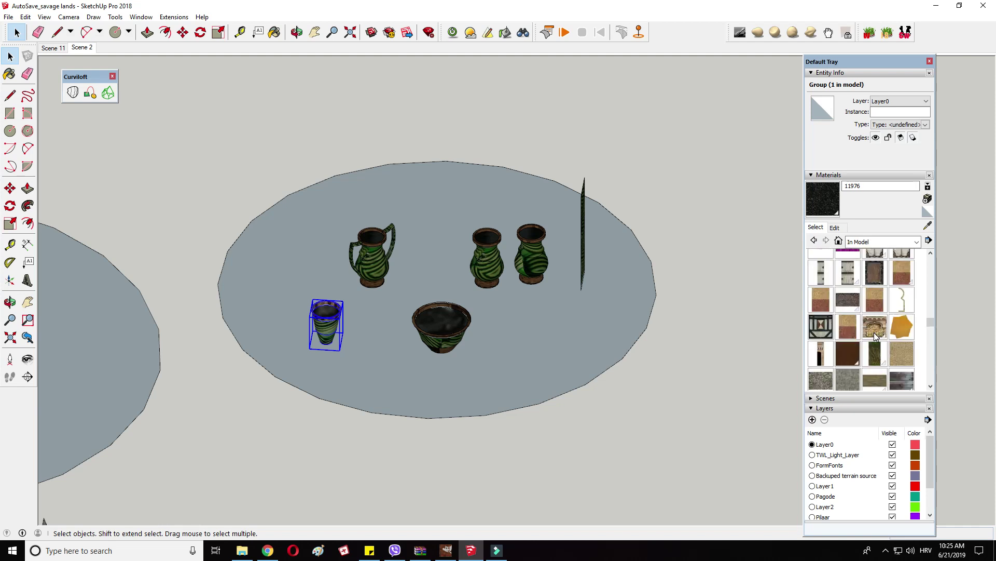
scroll(655, 325, down, 1)
middle_drag(641, 335, 635, 362)
click(666, 323)
scroll(666, 321, up, 6)
scroll(570, 253, down, 3)
middle_drag(576, 250, 442, 220)
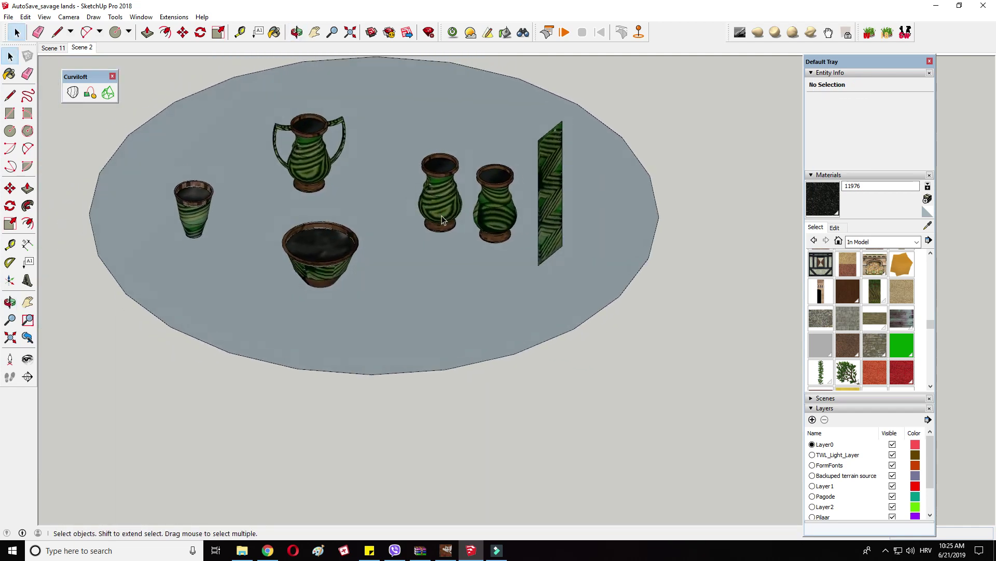
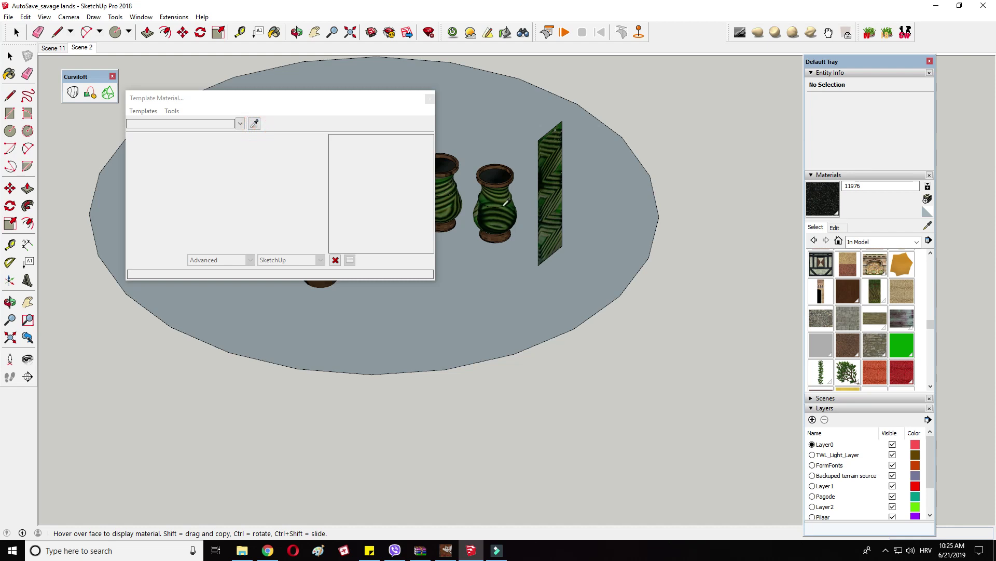
click(174, 155)
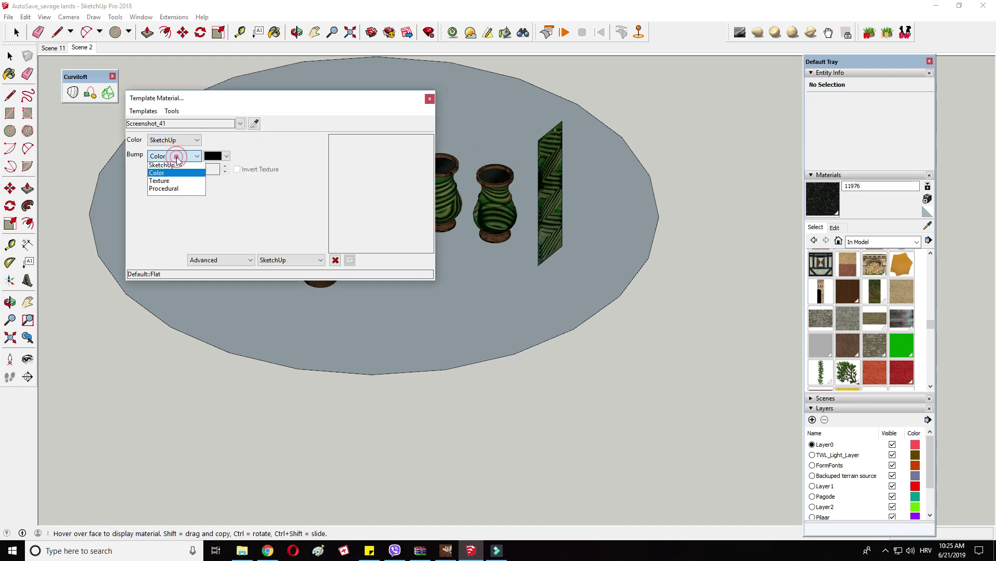
click(169, 183)
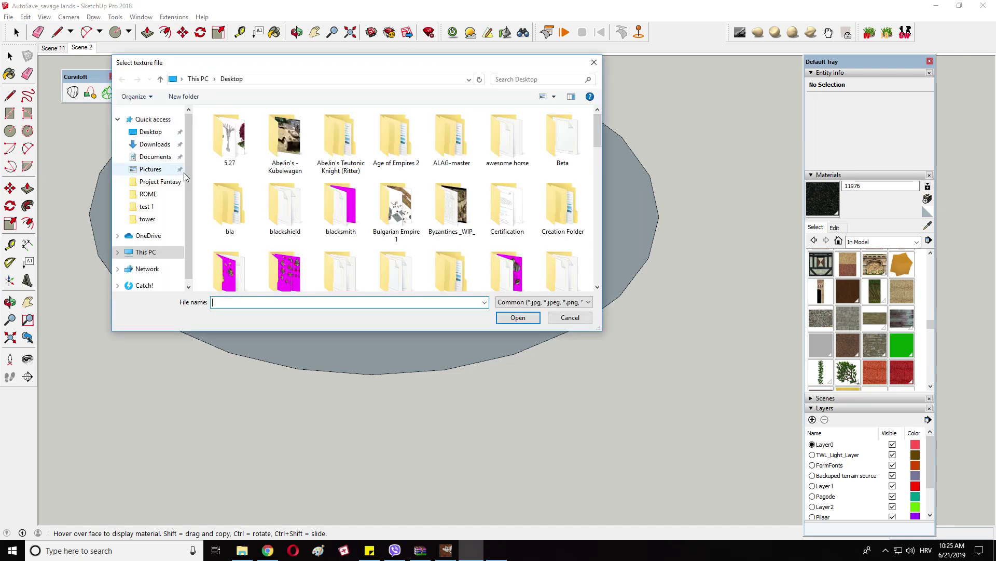
click(580, 317)
Step: Set the bump source of the Screenshot_41 render material to SketchUp with a size of 3.000
click(176, 156)
click(181, 166)
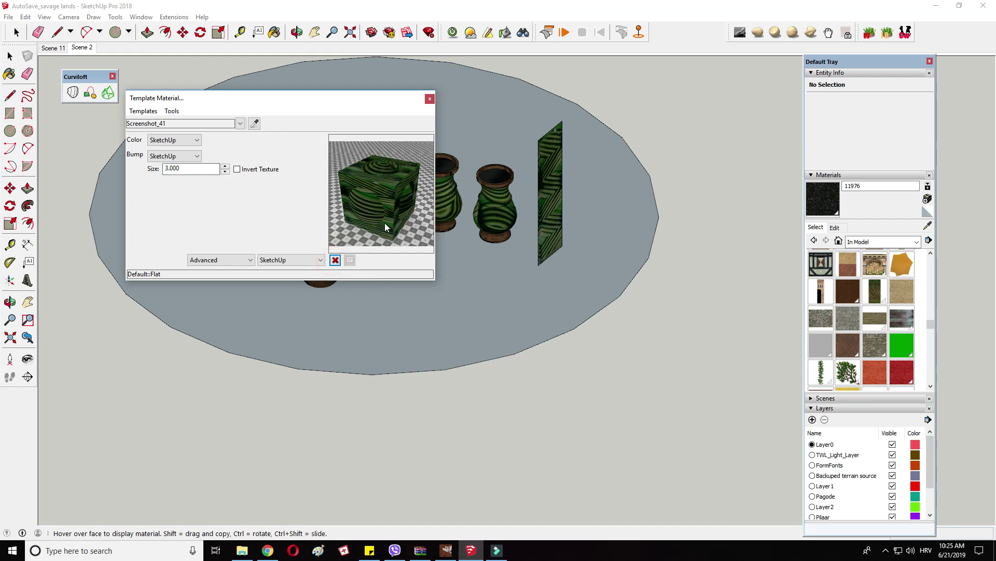
Step: Look through the material template categories for the Screenshot_41 render material, including Car Paint and Tile
click(143, 111)
mouse_move(191, 212)
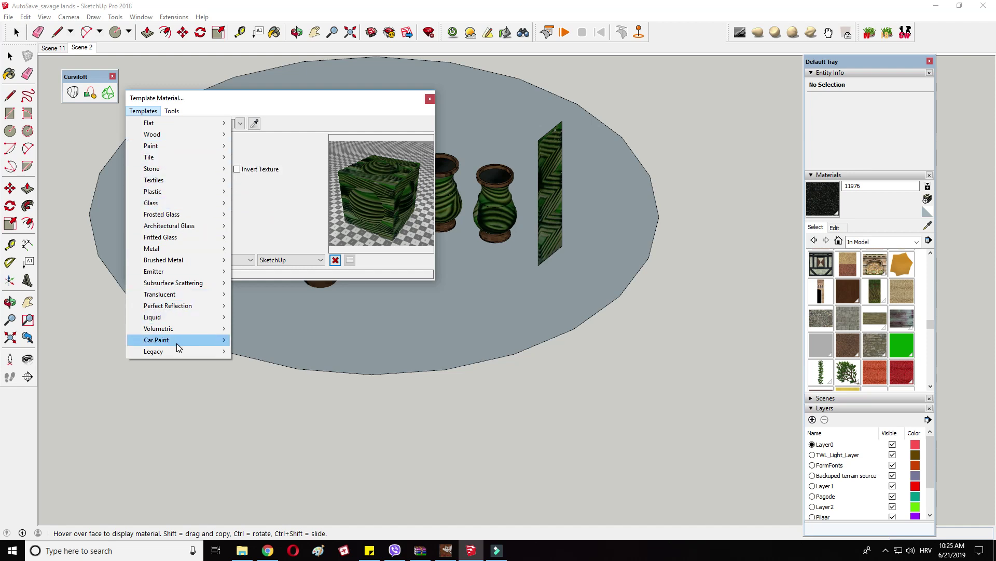
mouse_move(193, 271)
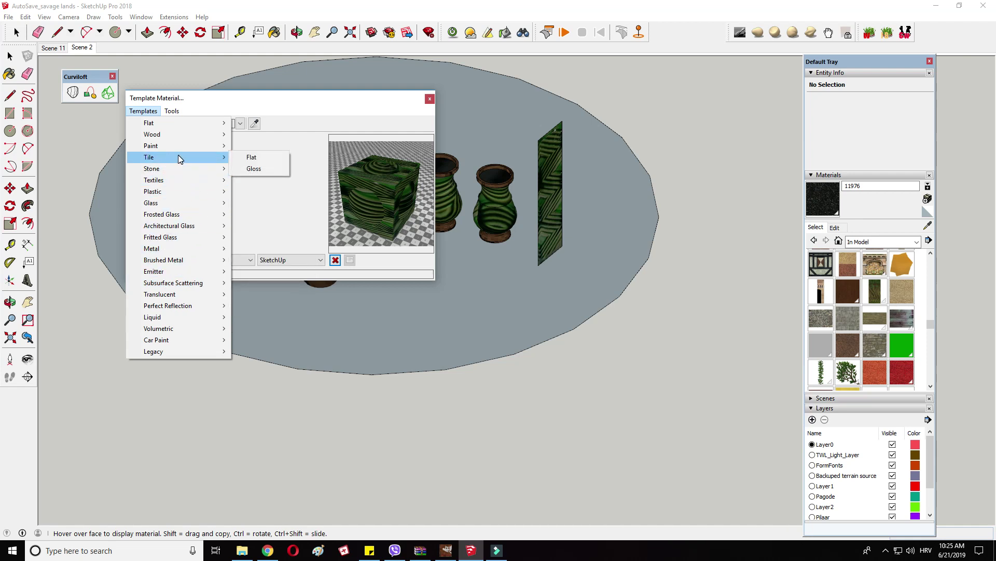
Step: Apply the Tile Gloss template to the Screenshot_41 material, set its shininess to 10 and render the preview
click(254, 169)
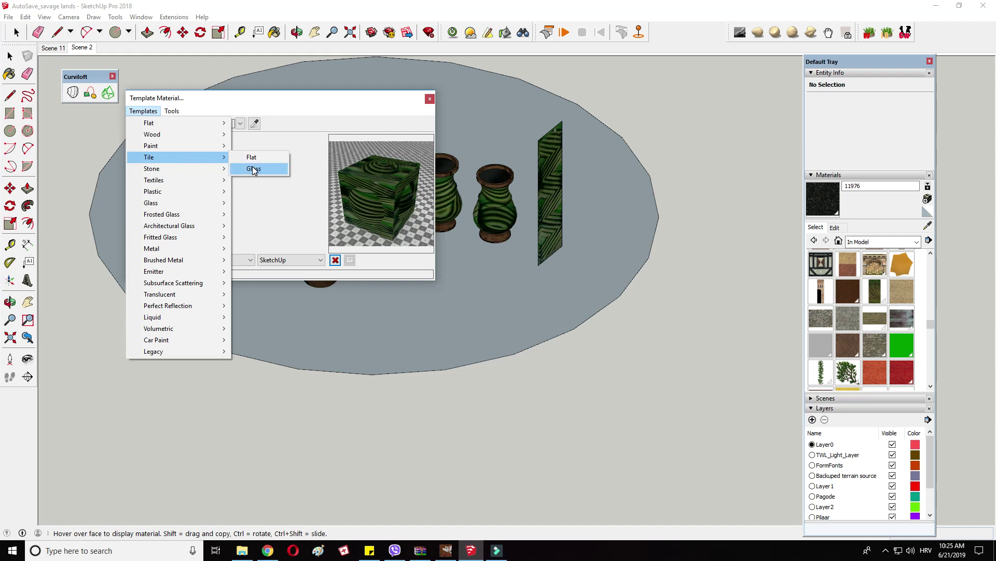
click(336, 260)
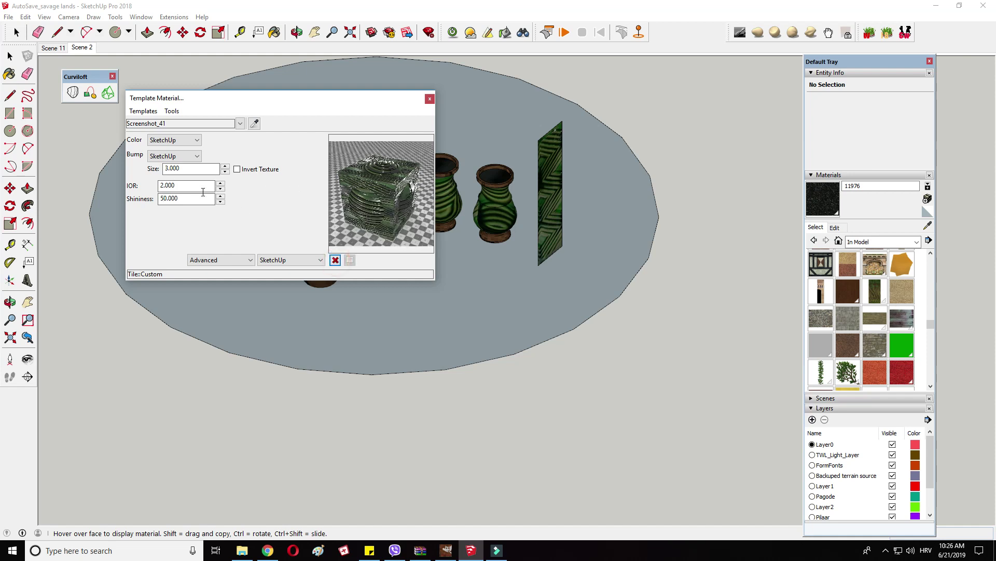
drag(165, 199, 149, 206)
click(335, 260)
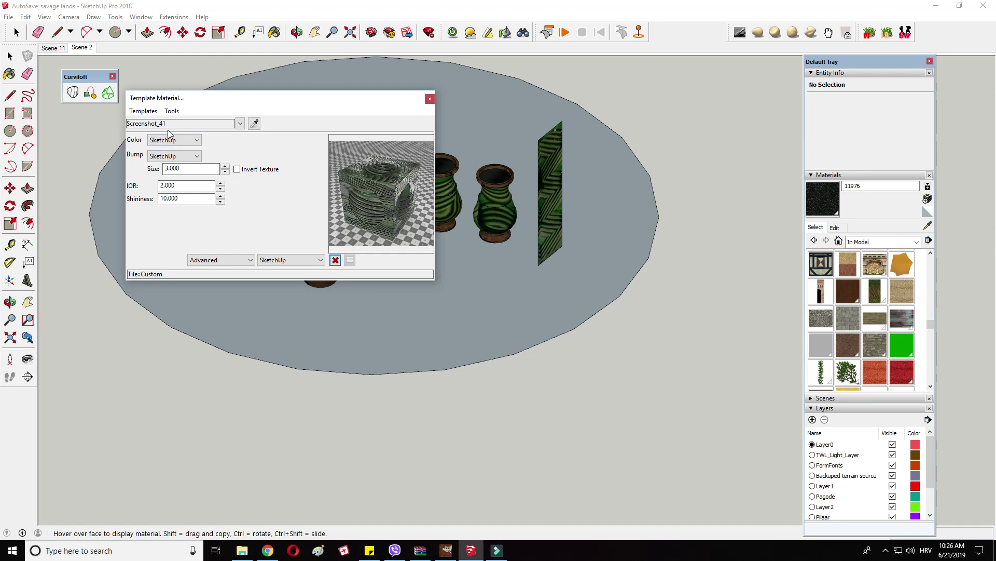
Step: Clear the existing material data of Screenshot_41 and refresh its preview
click(170, 115)
mouse_move(153, 116)
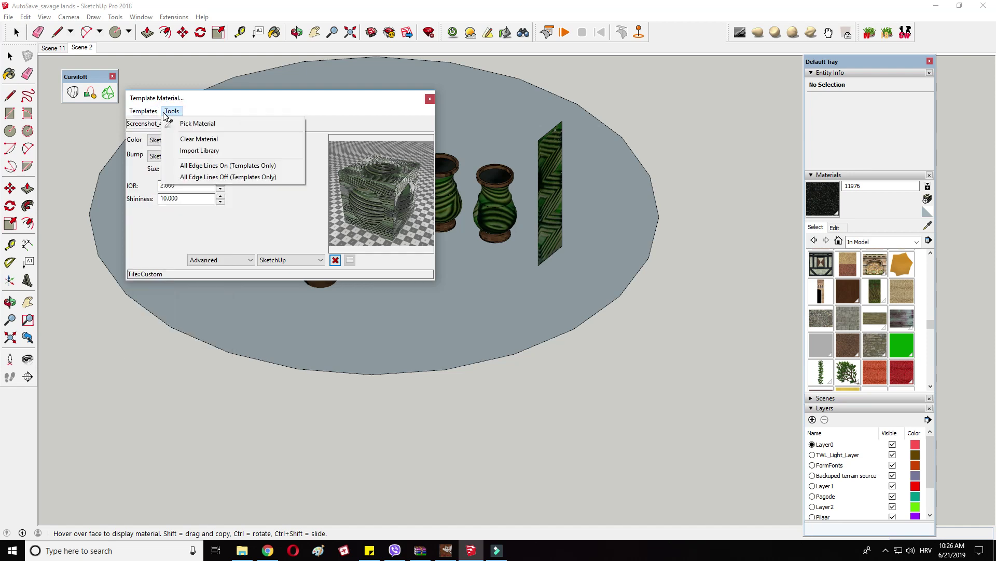
click(199, 139)
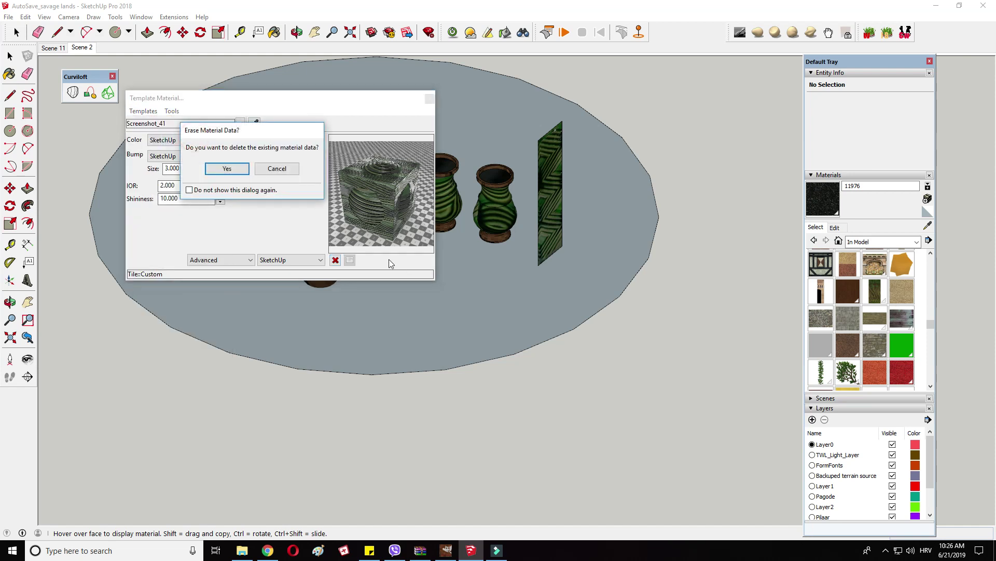
click(227, 169)
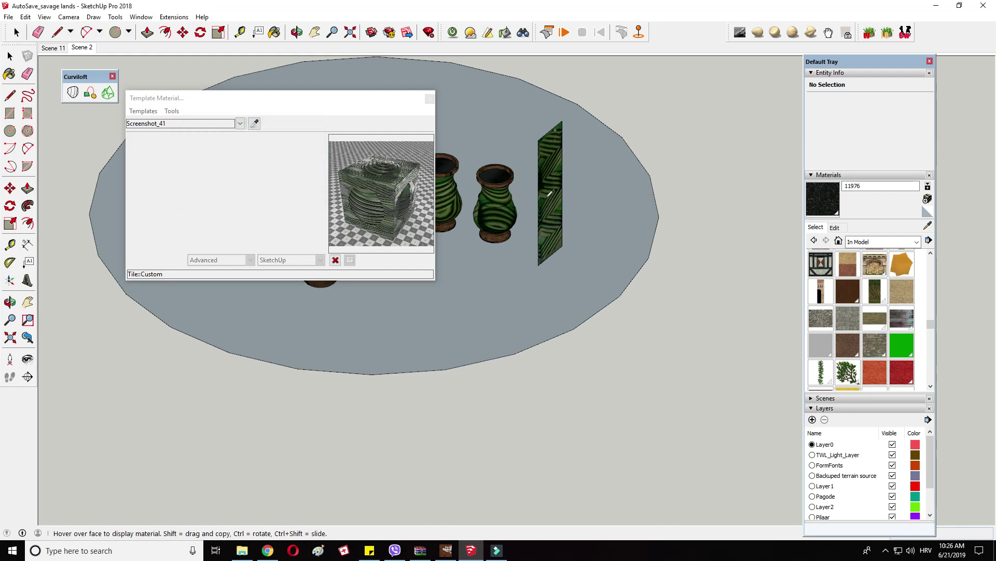
middle_drag(490, 185, 494, 191)
click(336, 261)
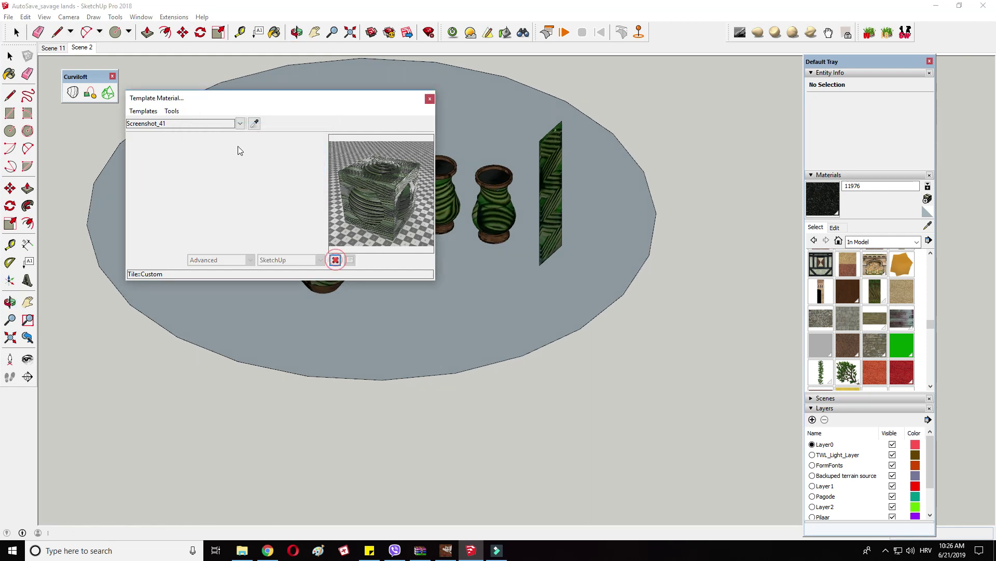
click(255, 124)
click(179, 156)
click(180, 167)
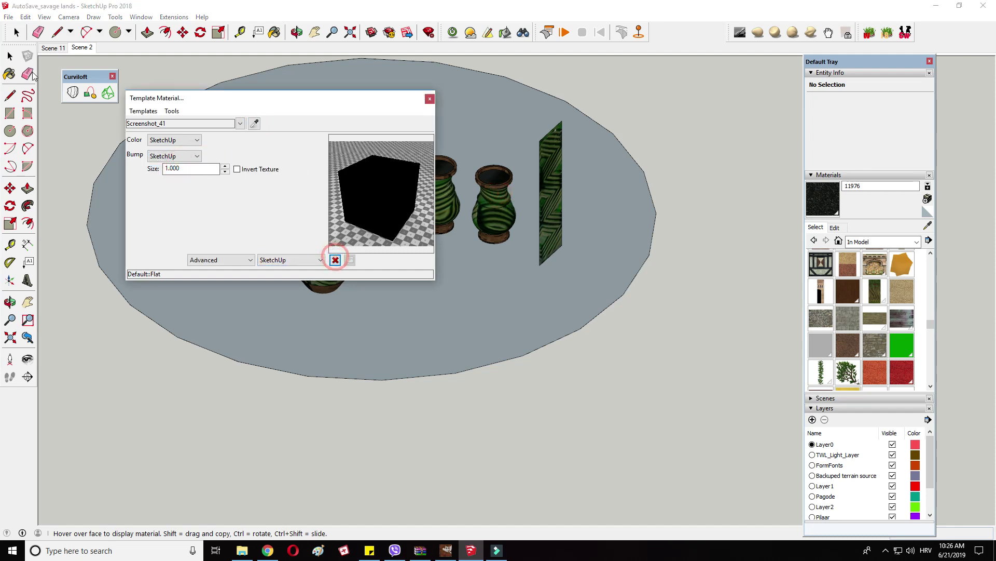
Step: Apply the Paint Semigloss template to the Screenshot_41 material and render its preview
click(143, 111)
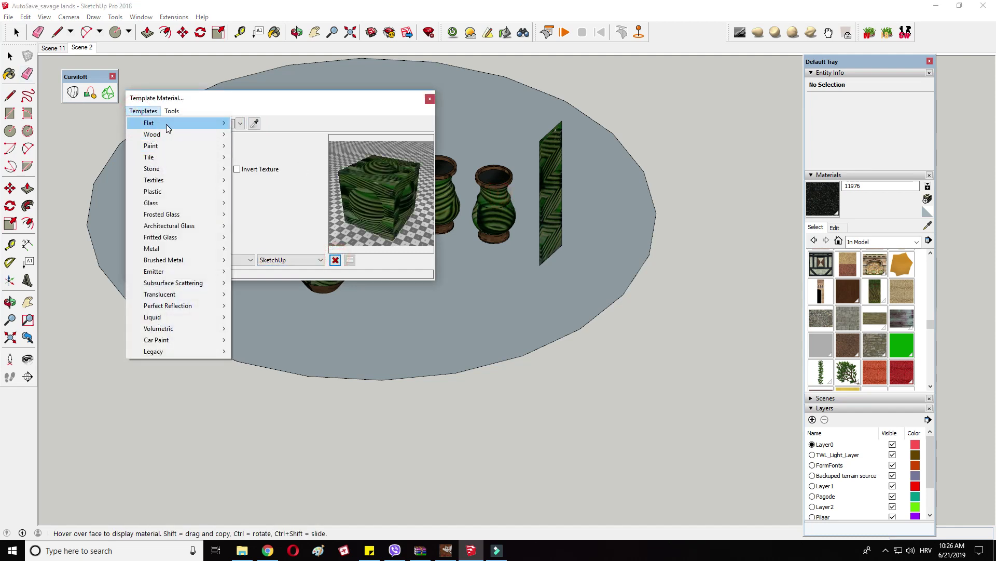
mouse_move(166, 146)
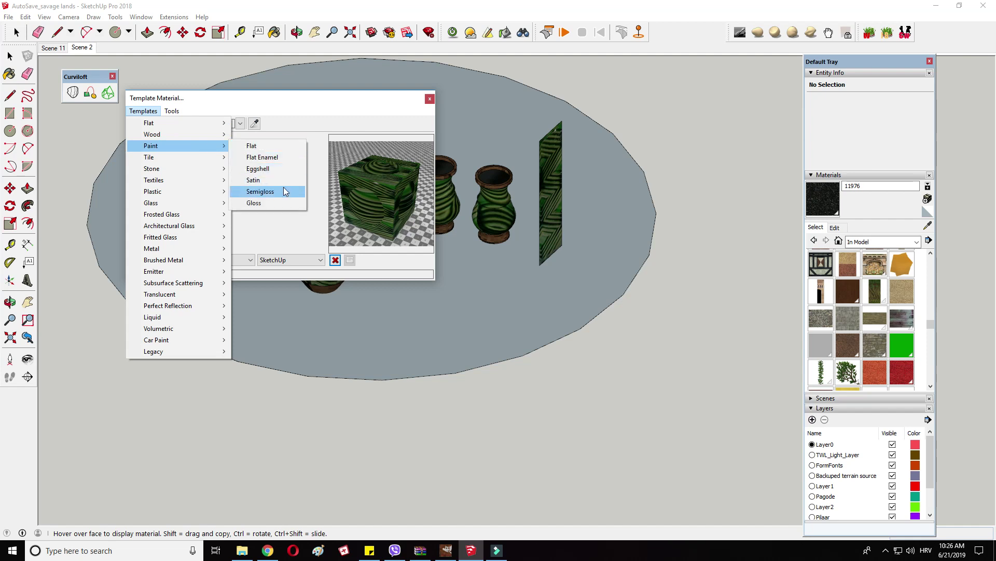
click(284, 191)
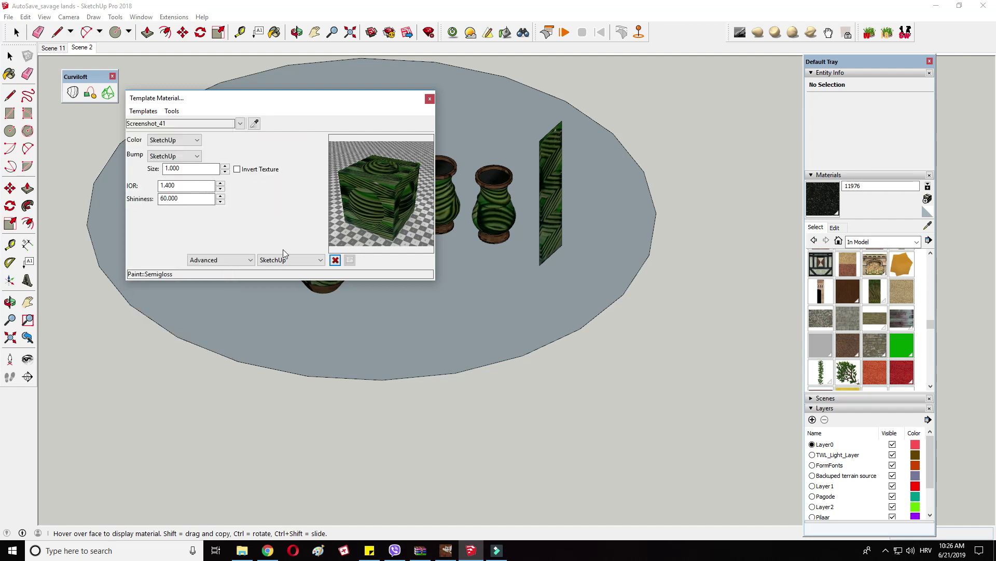
click(335, 260)
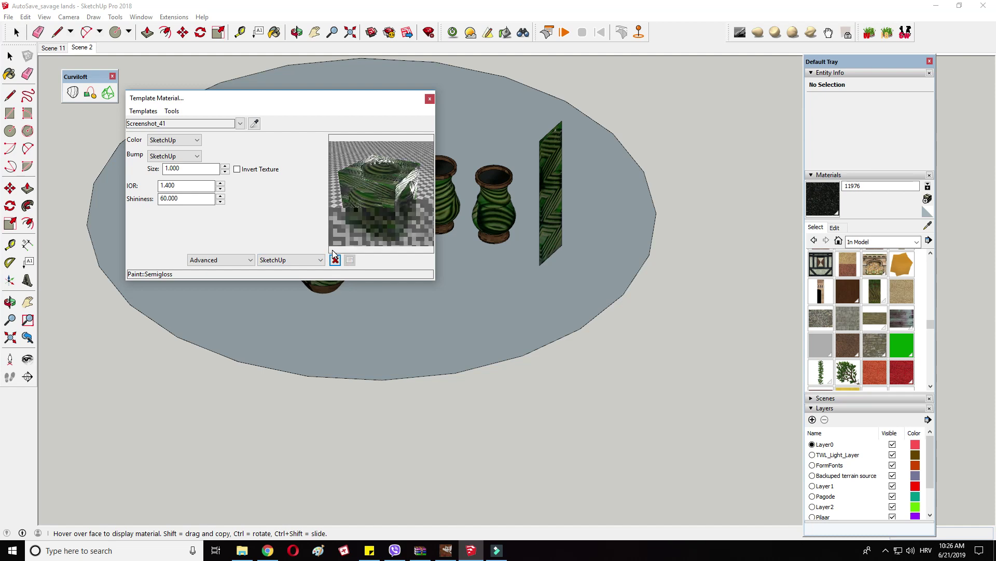
Step: Set the material's IOR to 1.3 and its bump size to 3, and close the material editor
drag(164, 185, 181, 186)
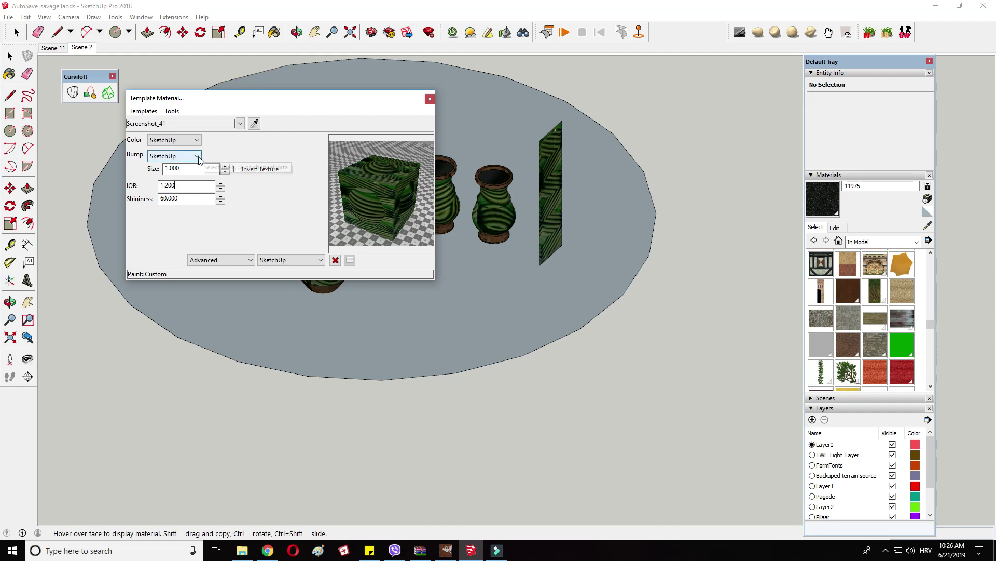
middle_drag(464, 157, 452, 160)
double_click(172, 185)
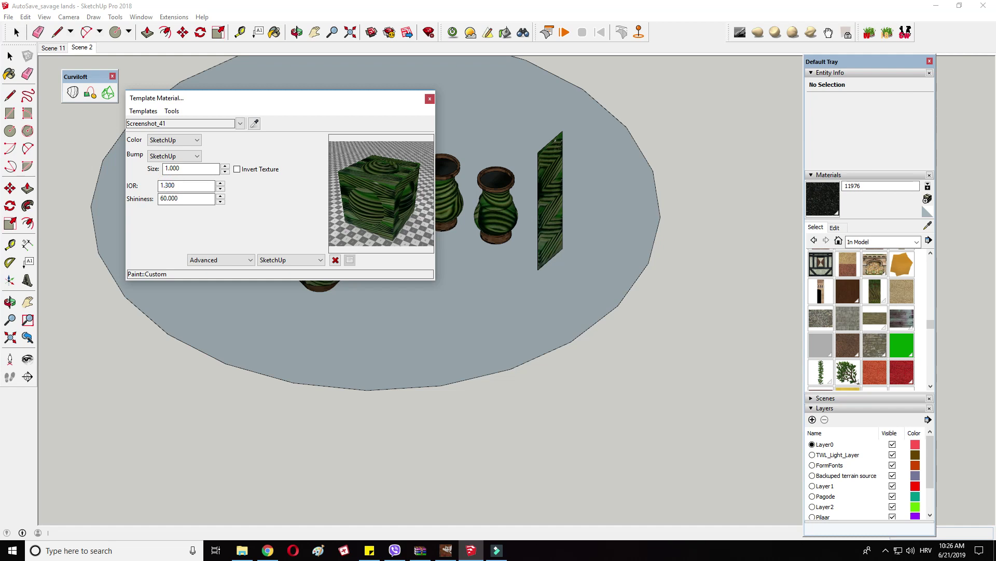
middle_drag(539, 169, 528, 173)
click(165, 168)
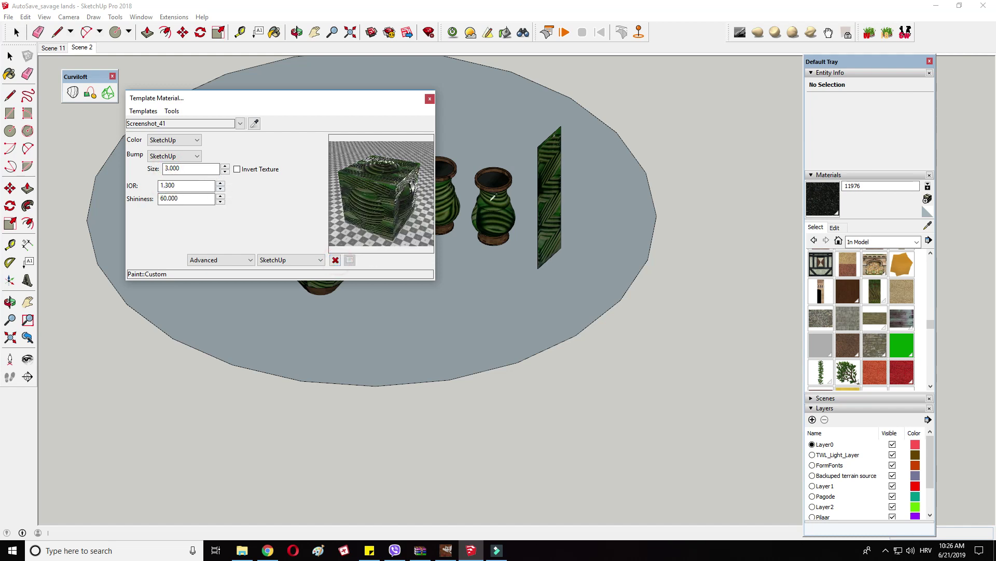
click(427, 98)
Step: Look over the scene's objects and bring the bow and arrow reference image into view from directly above
scroll(606, 289, down, 10)
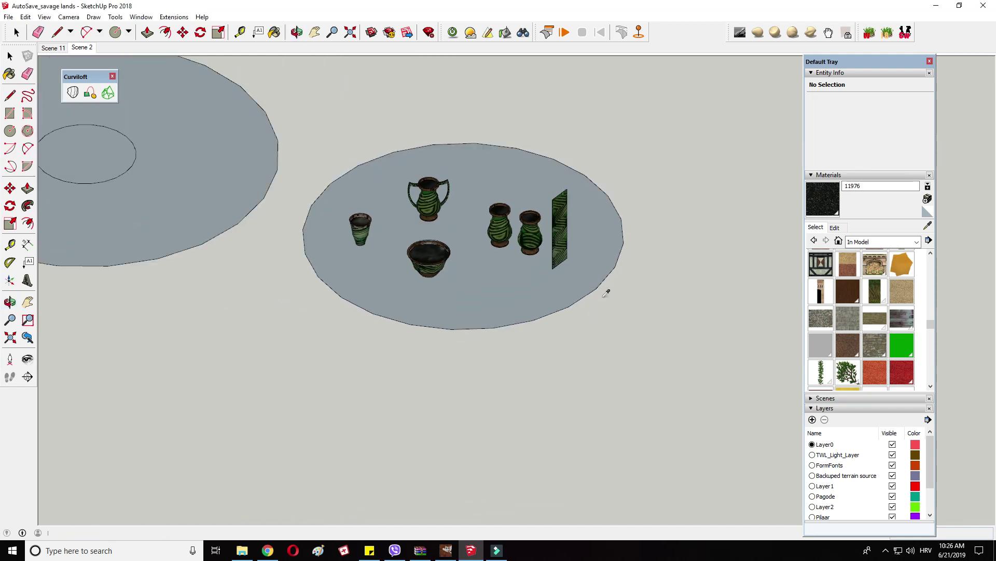
scroll(632, 265, down, 6)
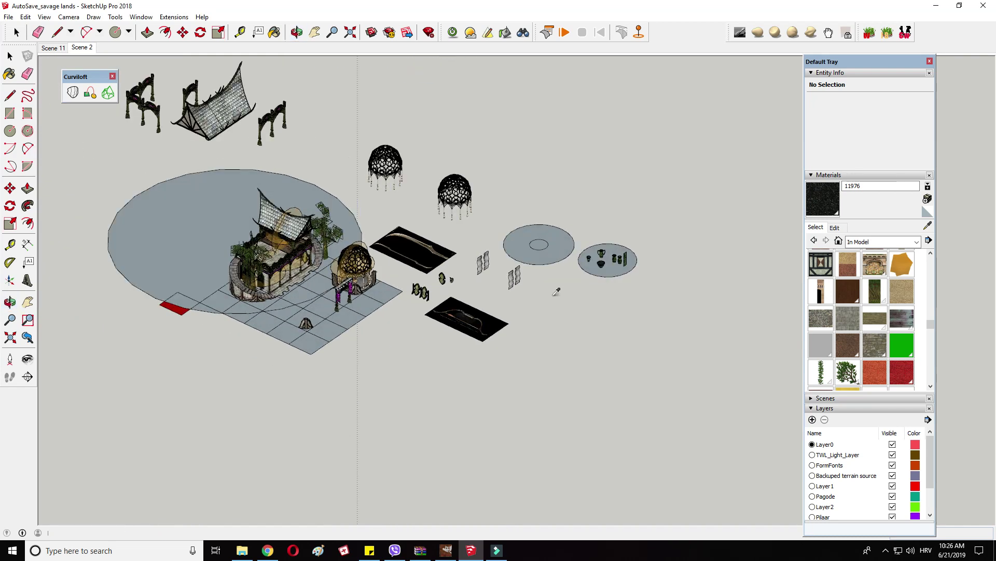
click(319, 34)
scroll(412, 304, up, 3)
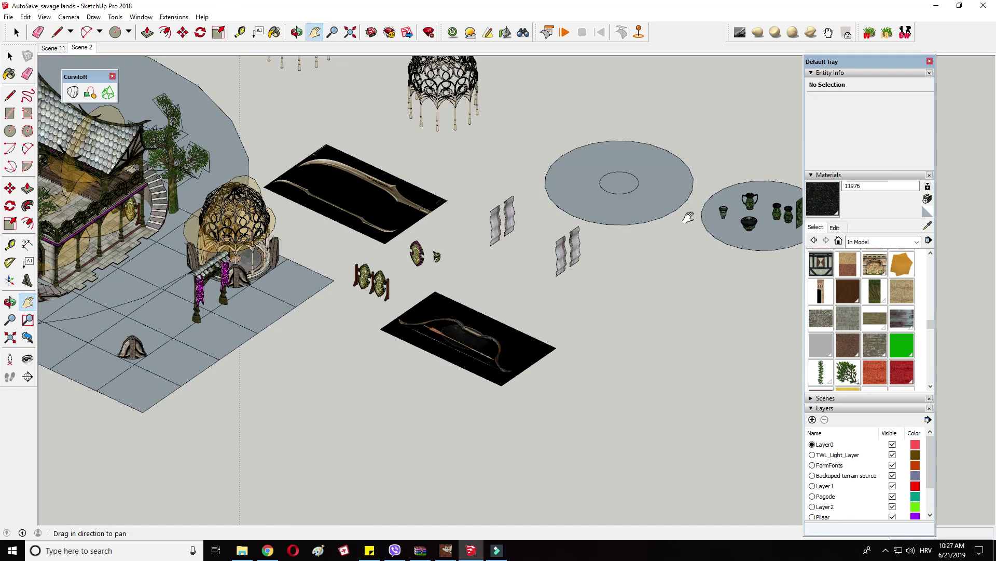
scroll(688, 217, up, 3)
drag(685, 220, 410, 235)
scroll(511, 220, up, 4)
scroll(519, 263, down, 5)
drag(521, 273, 874, 199)
drag(526, 252, 704, 266)
mouse_move(451, 260)
middle_down()
mouse_move(441, 239)
mouse_move(447, 261)
middle_up()
scroll(447, 262, down, 2)
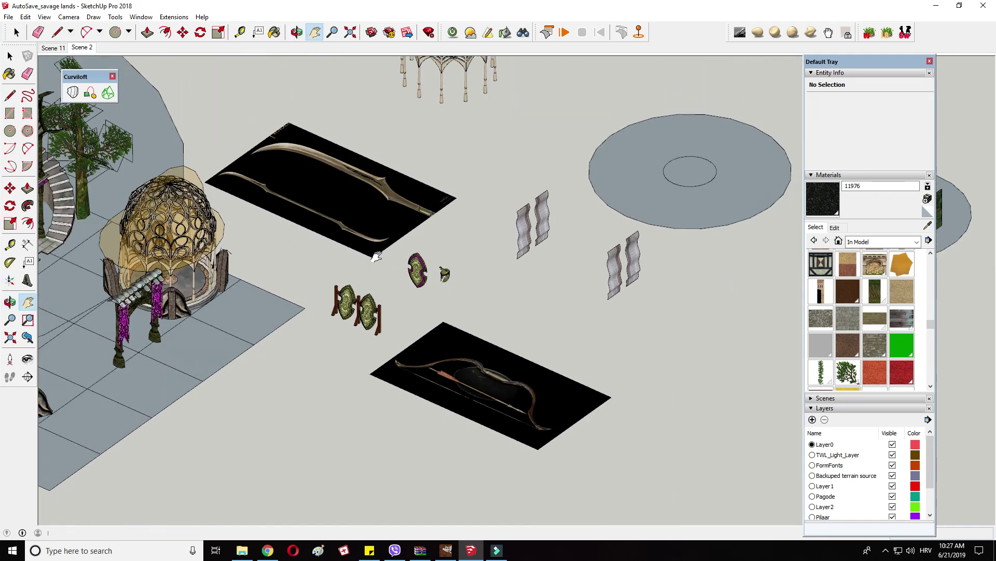
drag(378, 256, 509, 241)
scroll(571, 255, up, 7)
scroll(586, 283, down, 8)
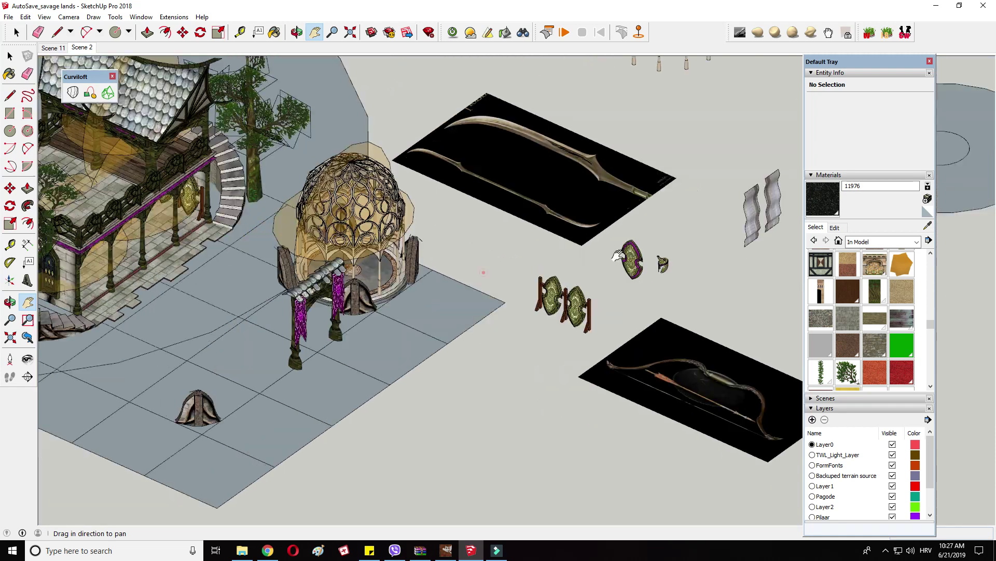
middle_drag(577, 231, 568, 233)
drag(407, 228, 316, 193)
scroll(602, 278, up, 5)
drag(602, 277, 429, 214)
middle_drag(429, 214, 451, 378)
drag(324, 239, 472, 359)
scroll(472, 360, up, 2)
drag(353, 319, 266, 308)
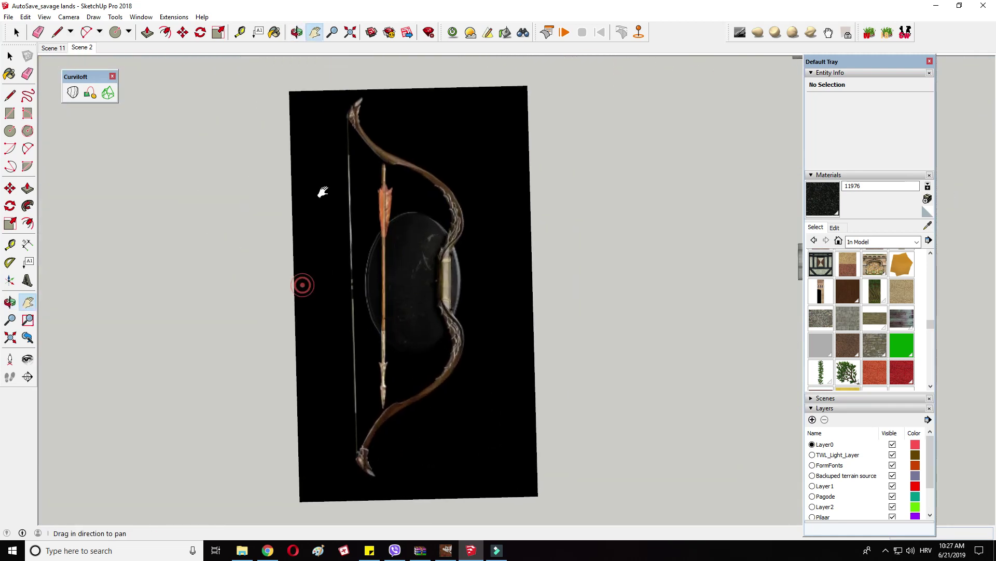
Step: Trace the inner edge of the bow's upper limb down to the grip with two connected 2 Point Arcs
click(28, 149)
scroll(421, 133, up, 6)
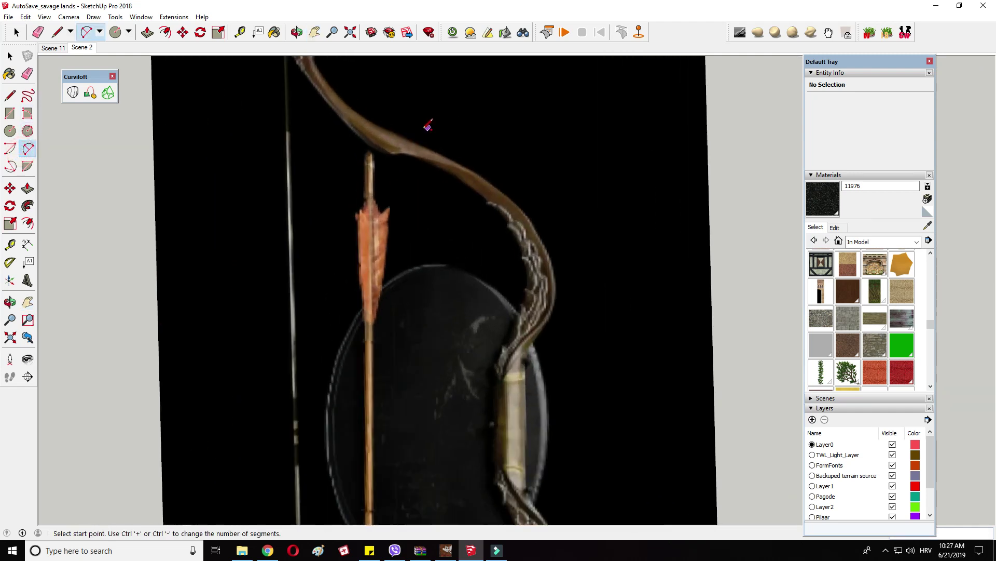
click(412, 143)
click(551, 361)
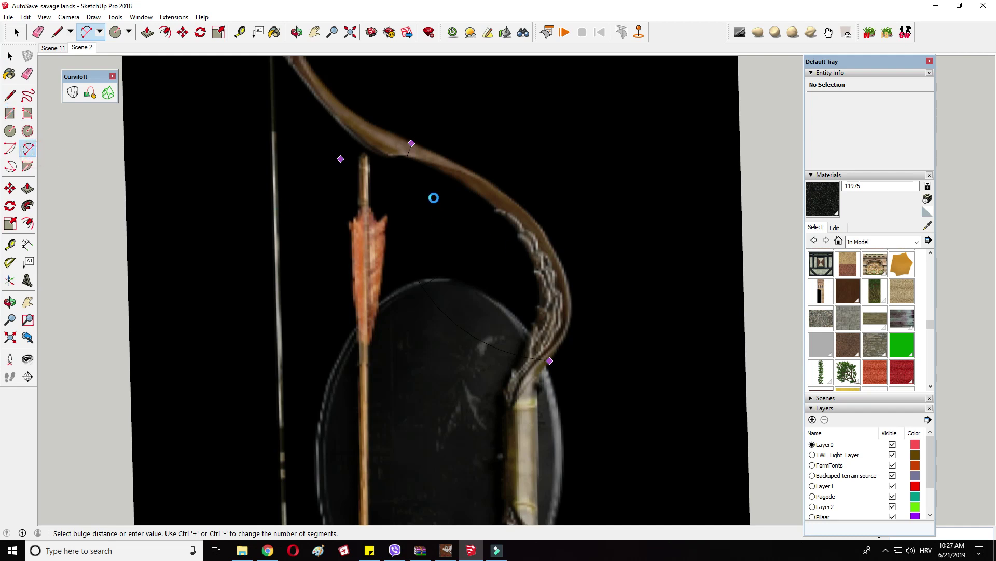
click(512, 268)
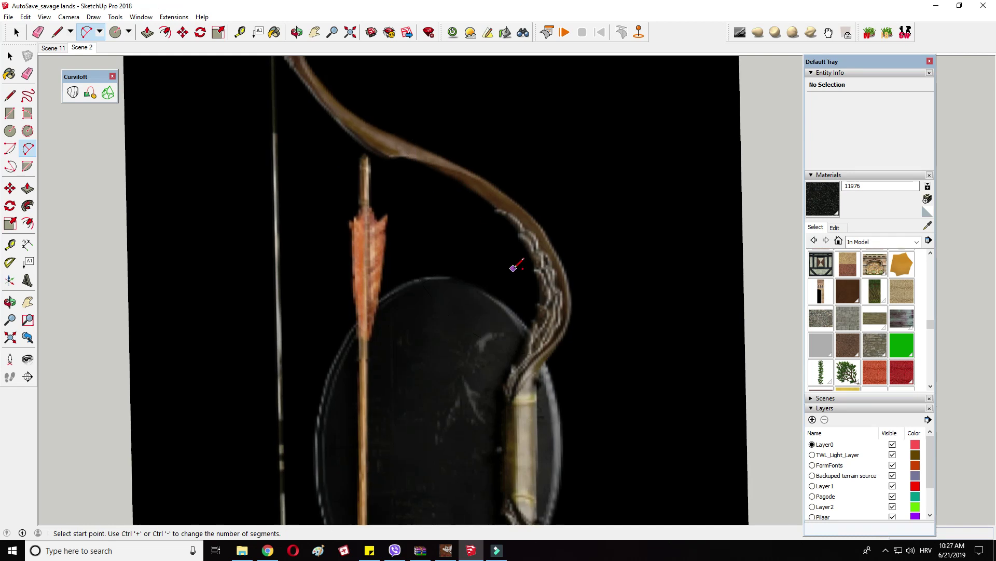
click(396, 159)
click(533, 329)
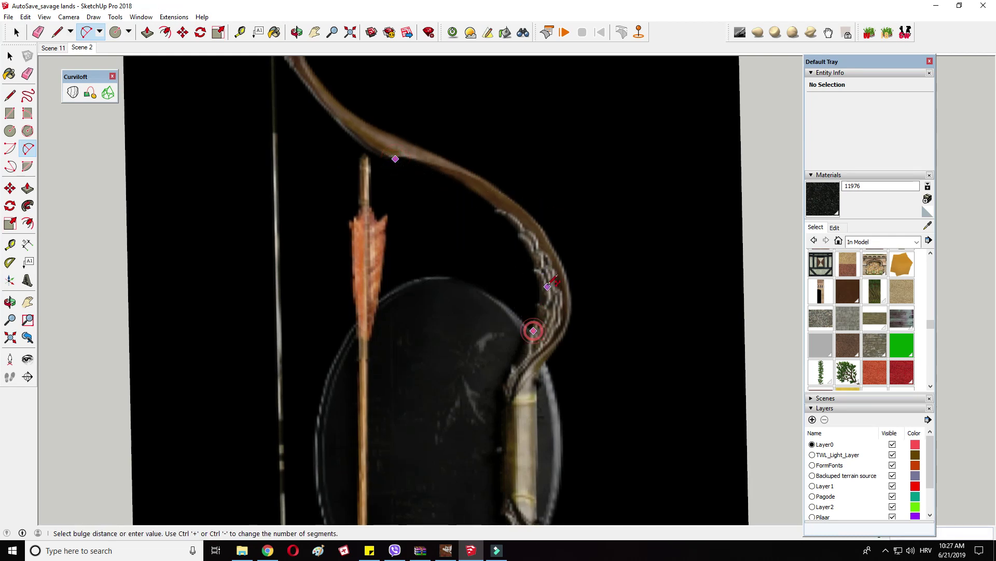
click(532, 244)
click(534, 330)
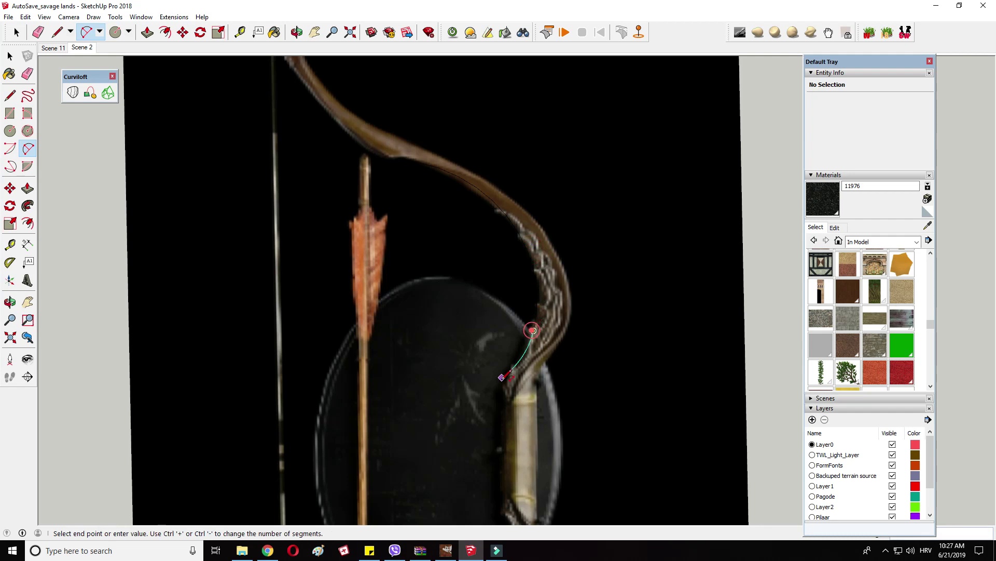
click(501, 392)
scroll(513, 365, up, 1)
click(513, 364)
Step: Trace the outer edge of the bow's curved upper limb with two connected arcs, starting at the grip
click(535, 403)
click(571, 335)
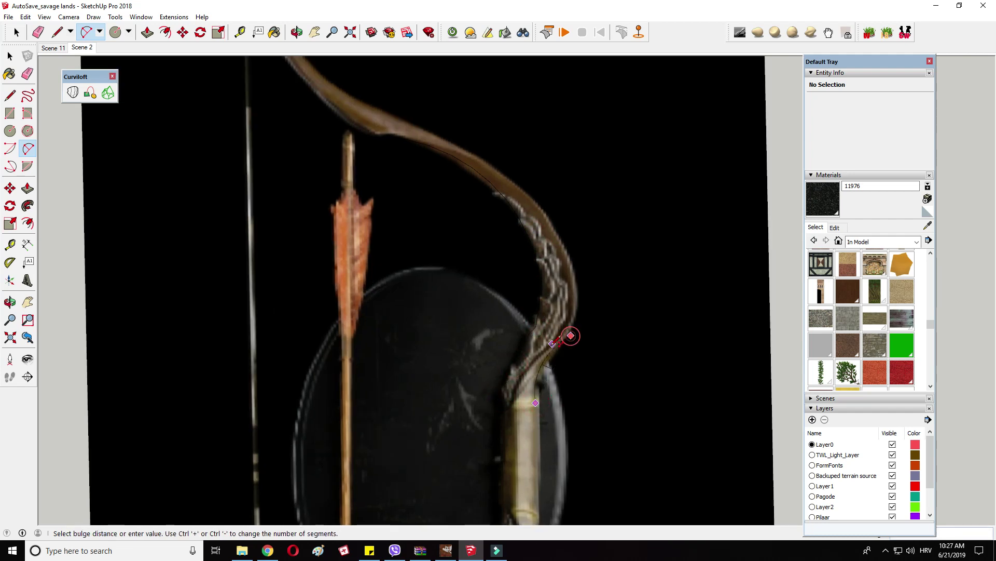
click(575, 332)
click(571, 335)
click(436, 135)
click(557, 223)
Step: Trace the inner edge from the bend above the arrow up to the bowstring's upper attachment point with two arcs
scroll(519, 208, down, 2)
scroll(511, 197, up, 5)
click(515, 221)
click(492, 210)
click(498, 219)
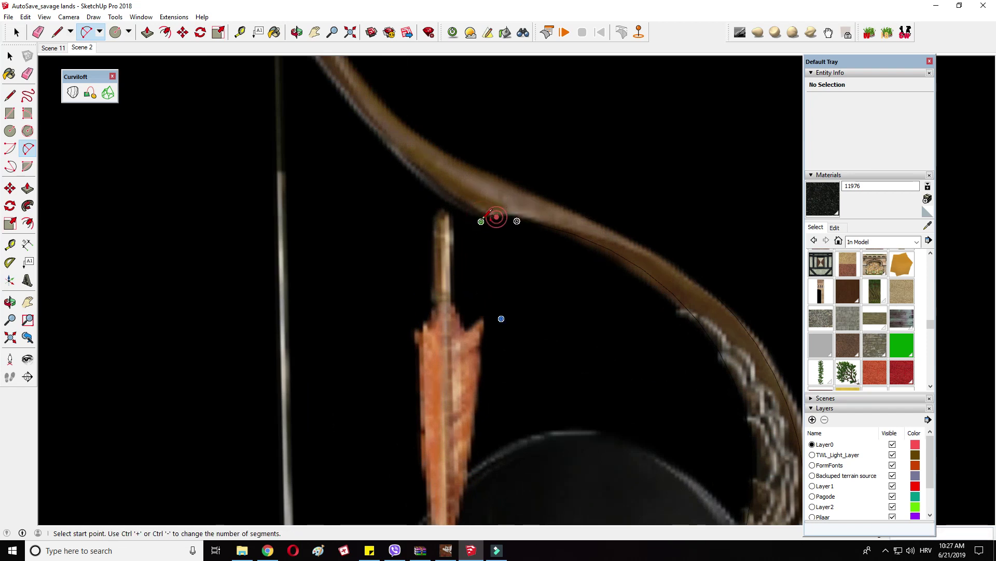
click(481, 221)
scroll(426, 307, down, 3)
scroll(330, 115, up, 1)
click(357, 122)
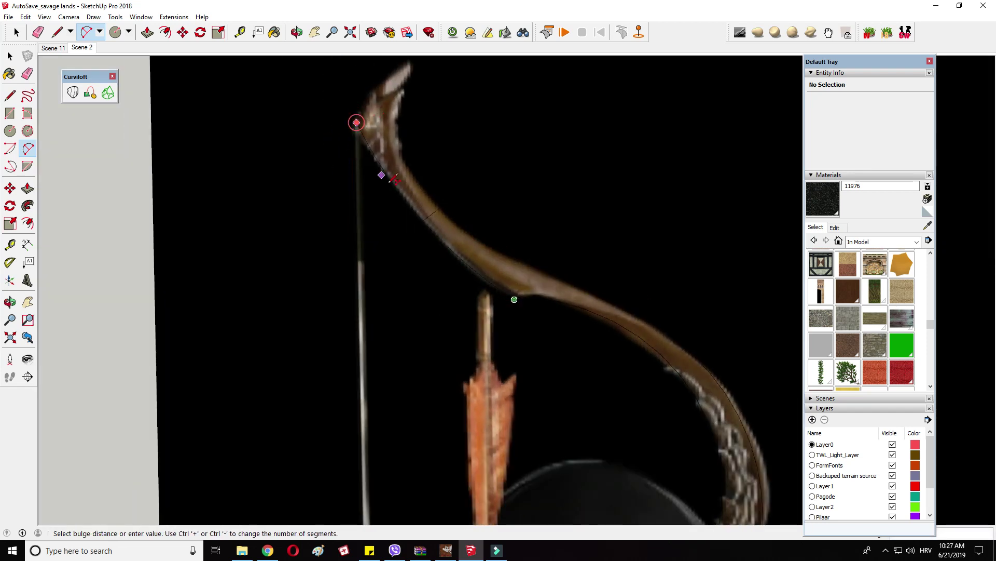
click(416, 213)
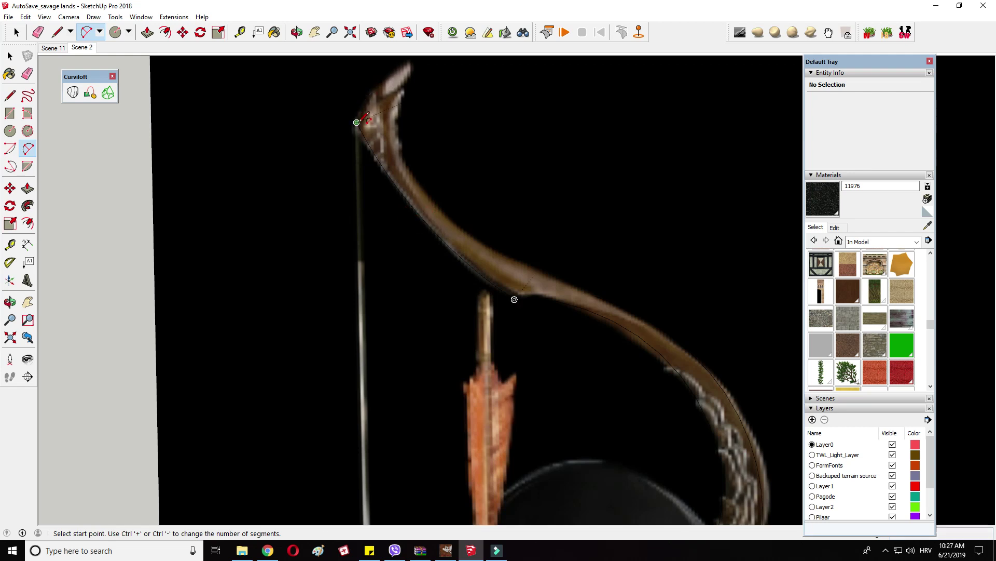
Step: Draw an arc from the bowstring's upper attachment point to the bow's upper tip
click(357, 122)
scroll(358, 119, down, 2)
scroll(372, 92, up, 3)
click(402, 84)
click(365, 109)
click(403, 85)
click(542, 315)
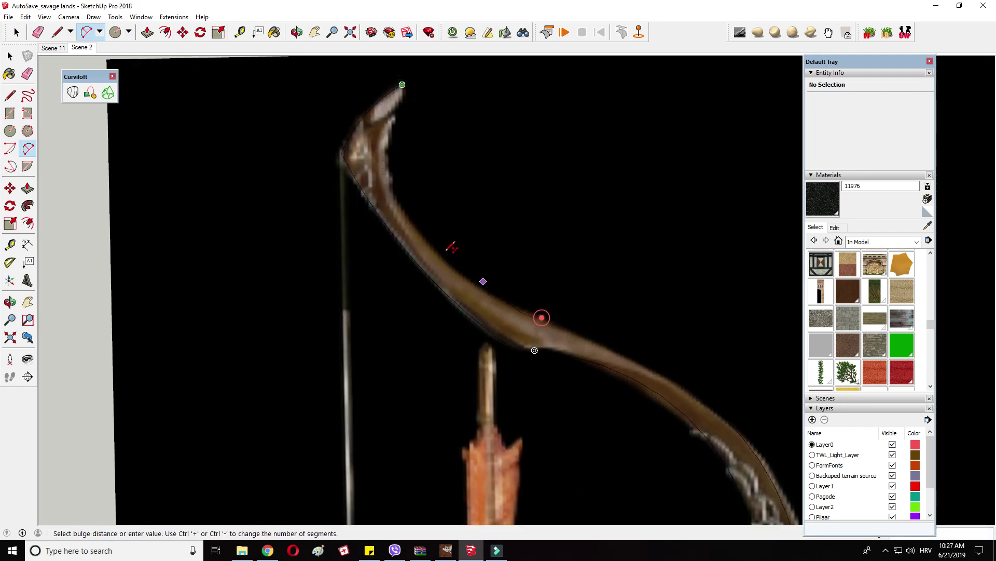
click(385, 151)
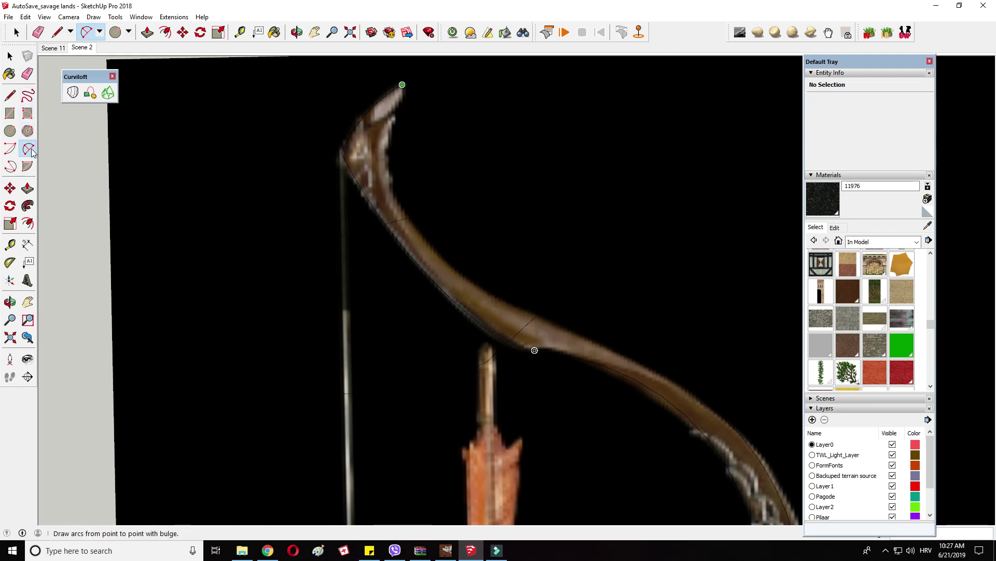
Step: Trace the outer edge from the bow's upper tip down to the bend above the arrow with two connected arcs
click(401, 85)
click(393, 188)
click(388, 156)
click(393, 189)
click(538, 307)
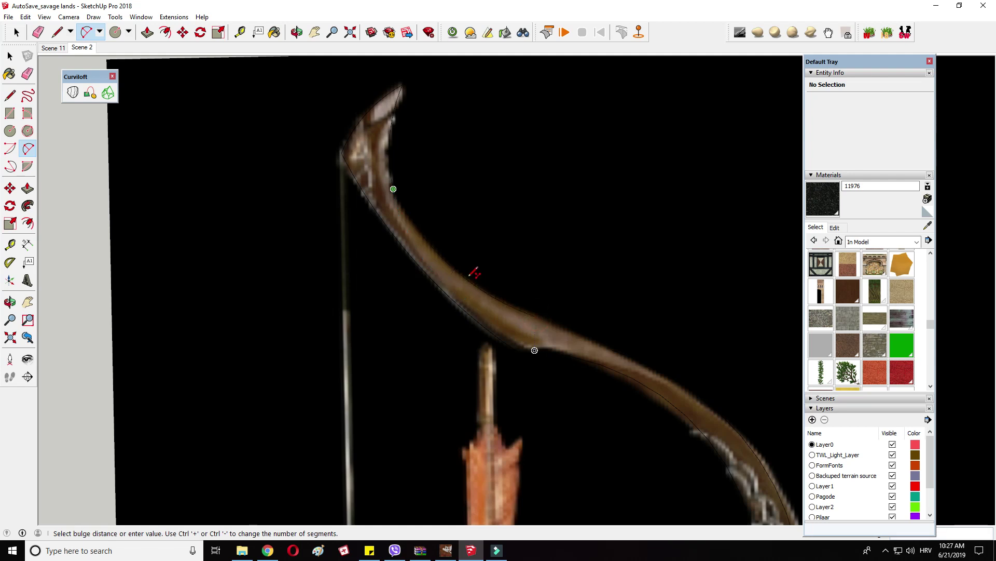
click(438, 252)
Step: Trace the upper limb's outer edge with an arc from the bend above the arrow to the existing outer curve
scroll(436, 252, down, 3)
scroll(536, 283, up, 3)
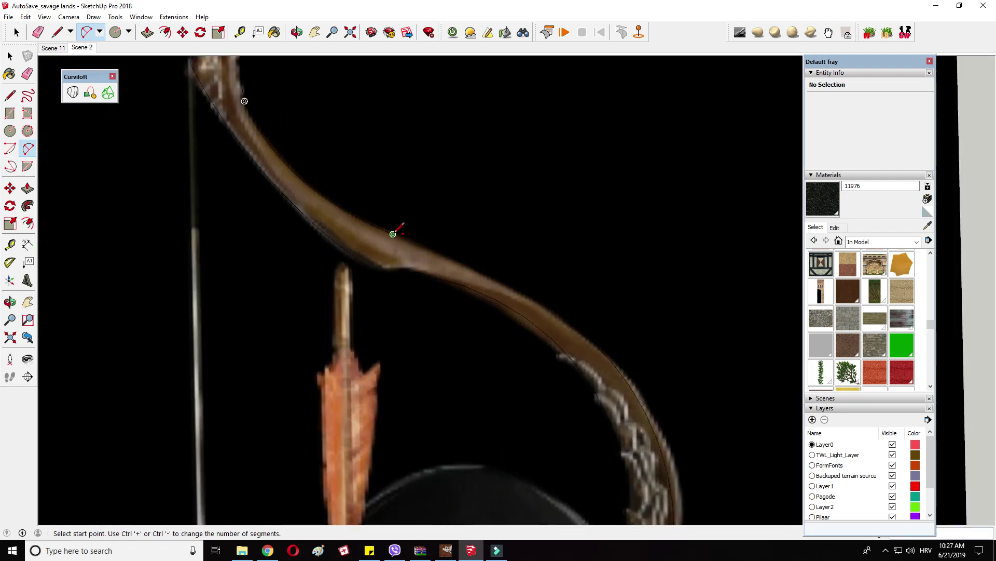
click(393, 234)
scroll(392, 233, down, 3)
scroll(483, 285, up, 3)
click(483, 281)
scroll(384, 237, up, 2)
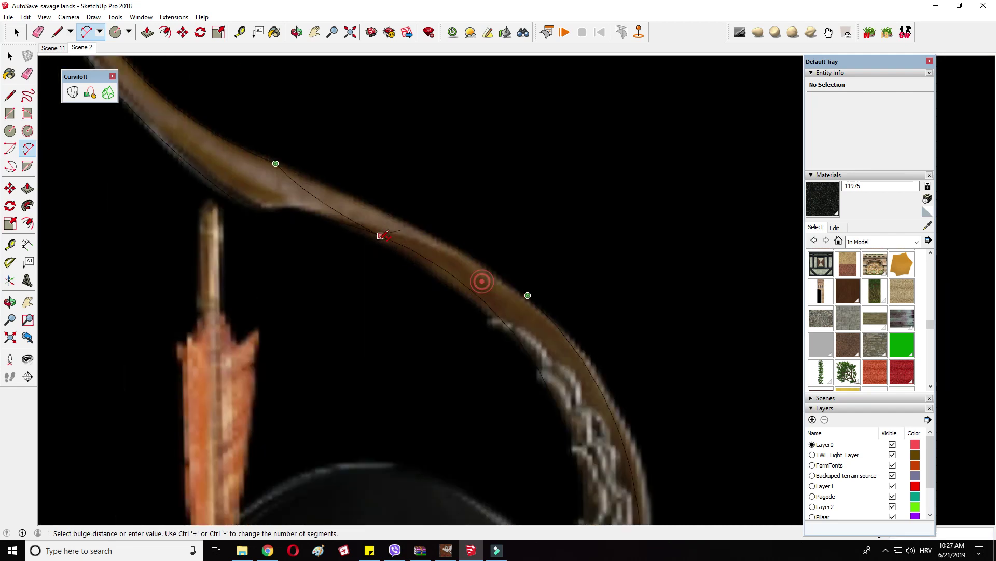
scroll(384, 236, up, 1)
click(403, 214)
right_click(267, 185)
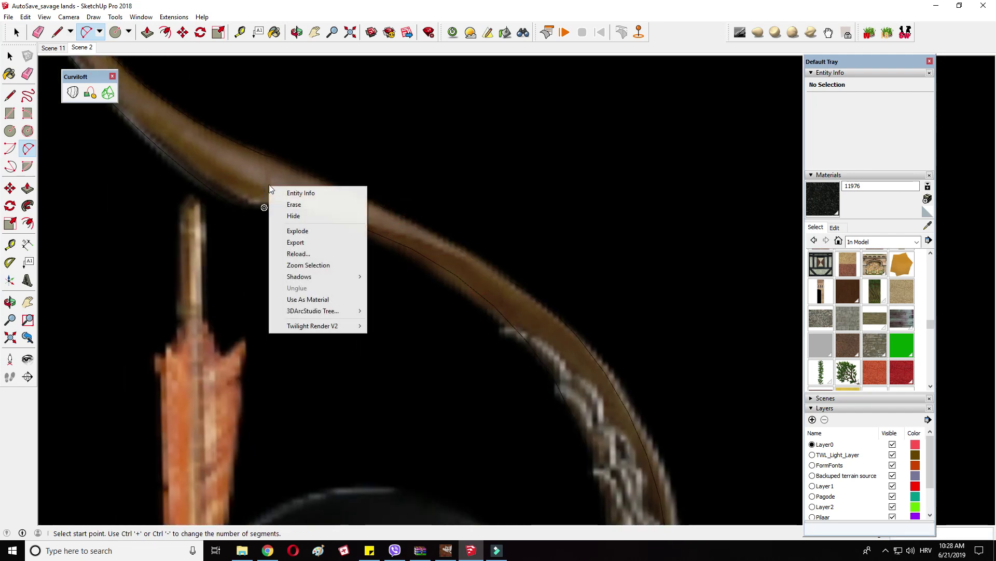
Step: Outline the grip with straight lines down its outer side, across its lower band and back up its inner side
click(10, 95)
scroll(547, 88, down, 2)
scroll(547, 87, down, 3)
scroll(567, 319, up, 4)
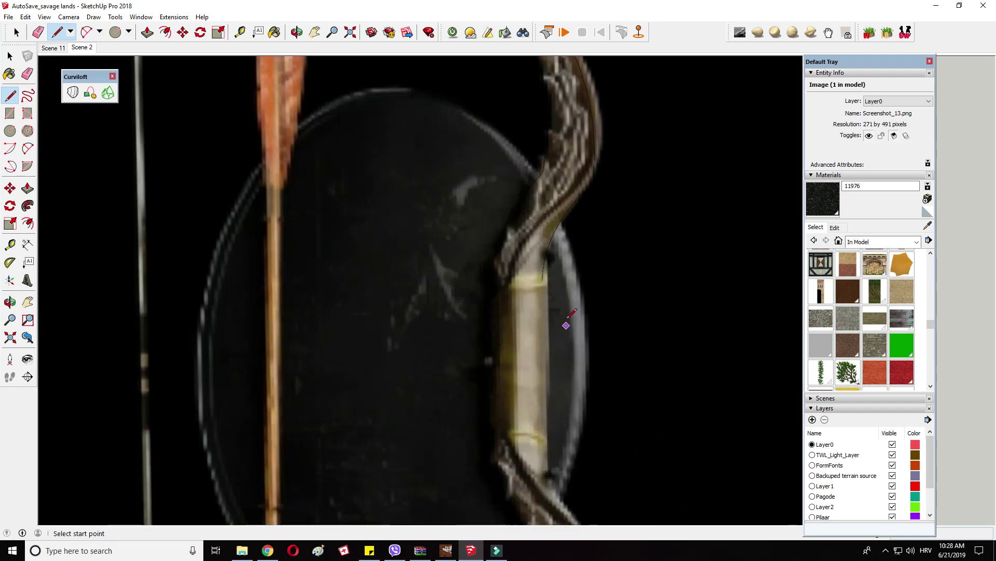
scroll(543, 275, up, 3)
click(546, 248)
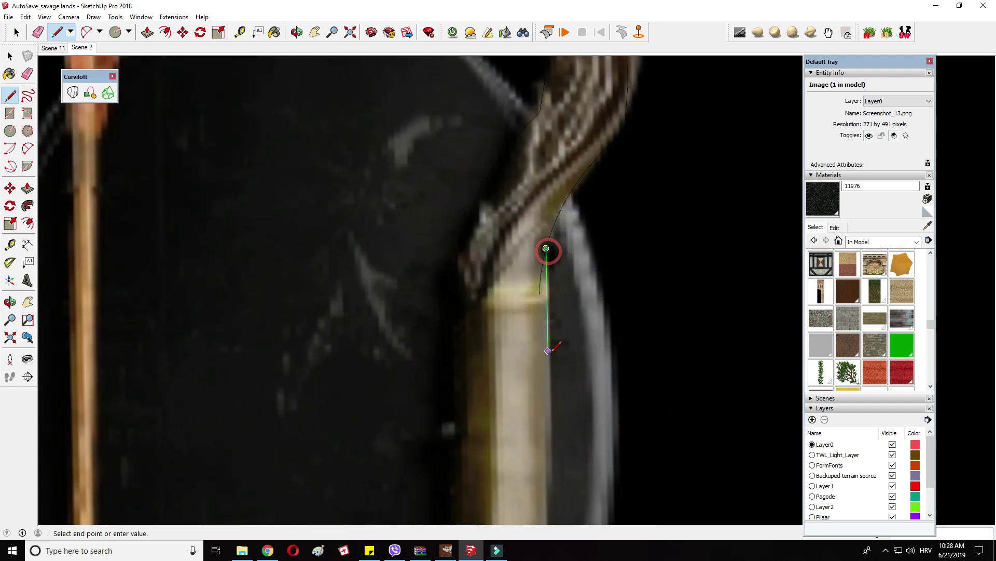
scroll(549, 389, down, 1)
click(552, 487)
click(493, 487)
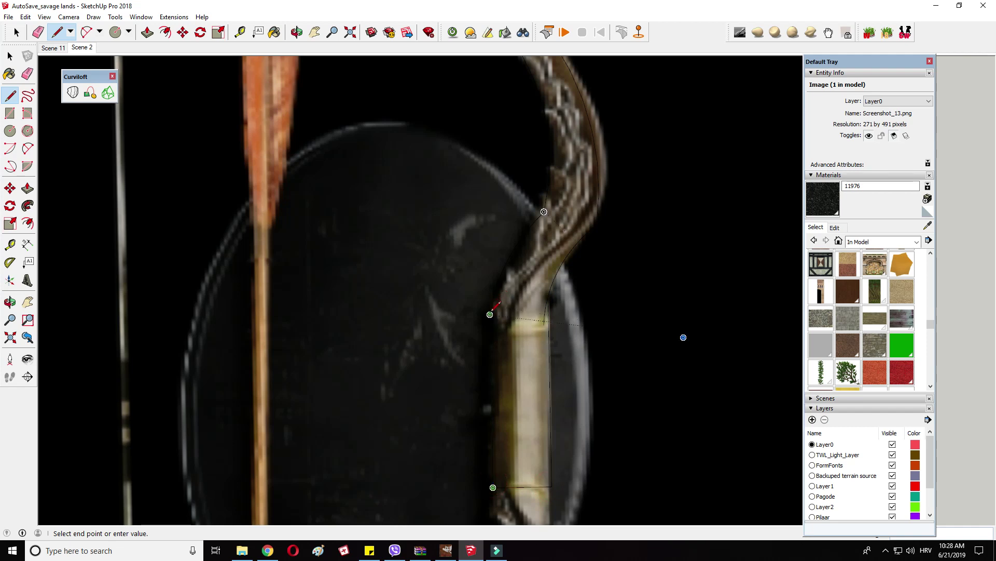
click(490, 315)
scroll(497, 418, down, 1)
Step: Draw a straight line across the middle of the grip to divide it into two parts
click(9, 95)
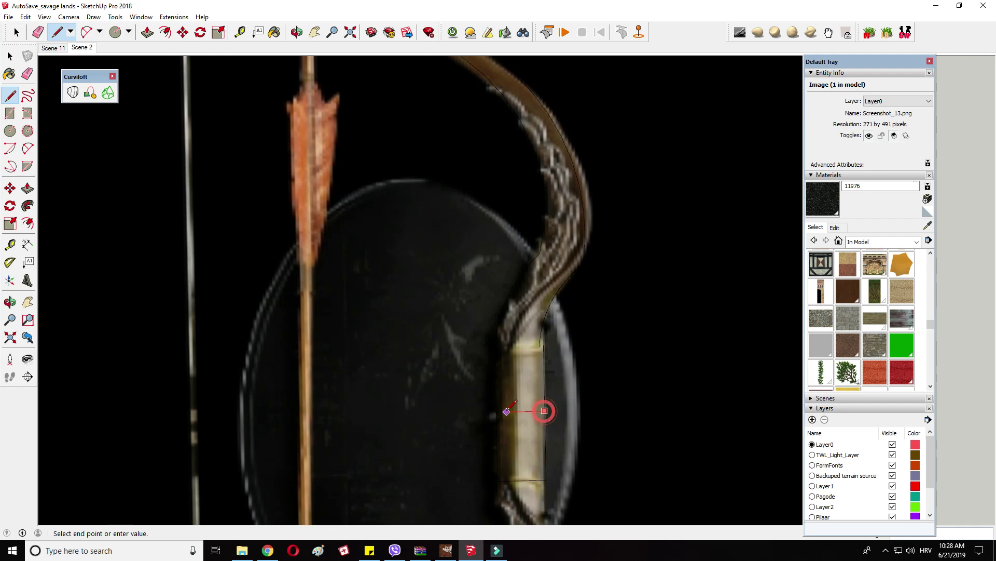
click(544, 411)
scroll(534, 371, down, 2)
Step: Explode the bow reference image into editable geometry
right_click(519, 357)
right_click(556, 245)
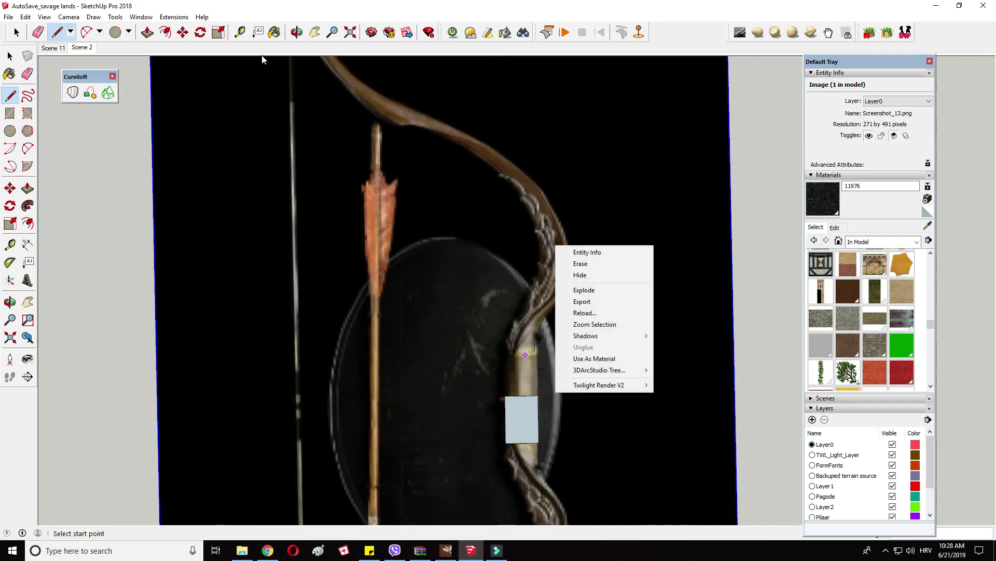
click(182, 32)
scroll(560, 161, down, 3)
right_click(571, 174)
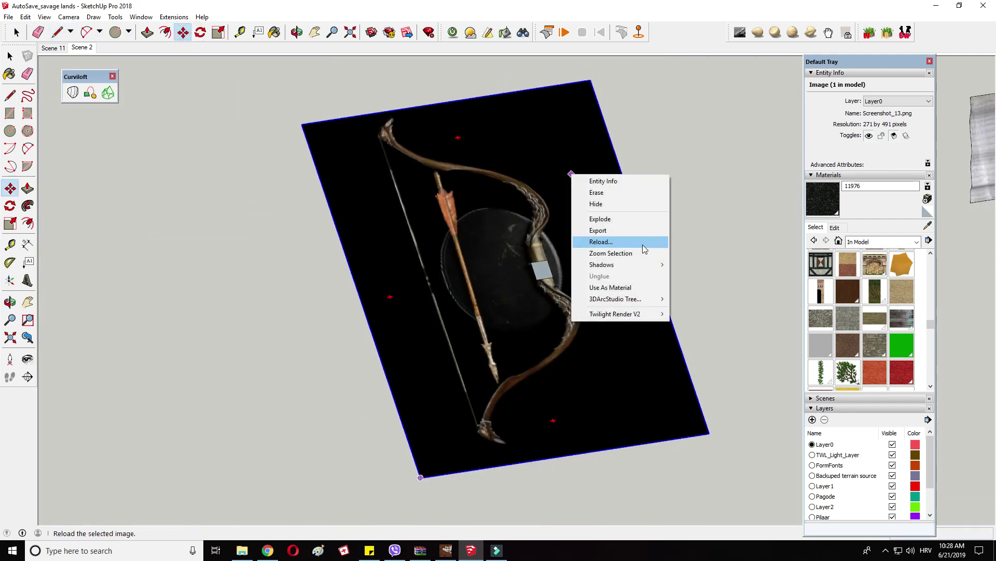
click(609, 222)
scroll(519, 264, up, 6)
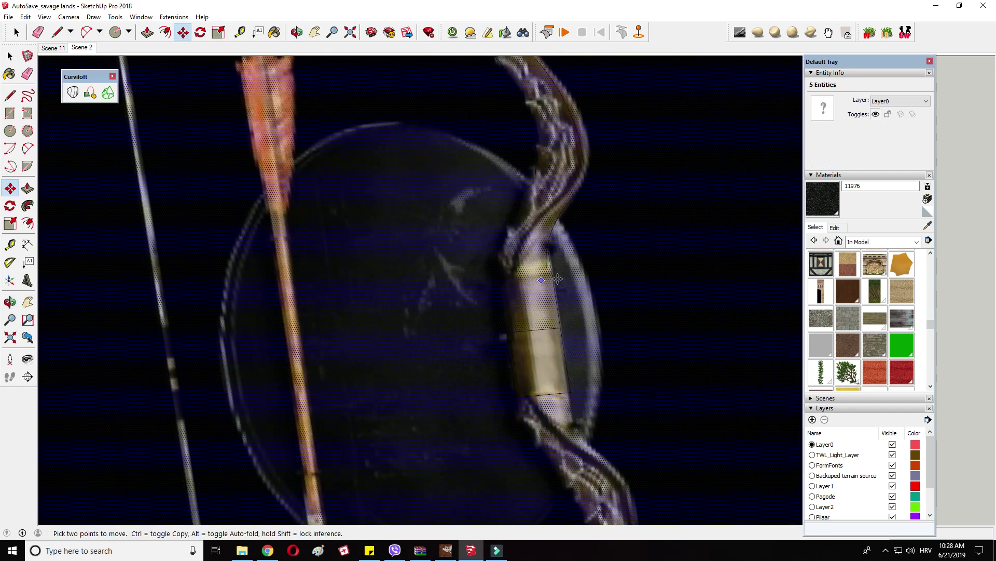
Step: Try to erase an outer border edge of the exploded reference image and undo it
click(9, 95)
scroll(180, 413, down, 2)
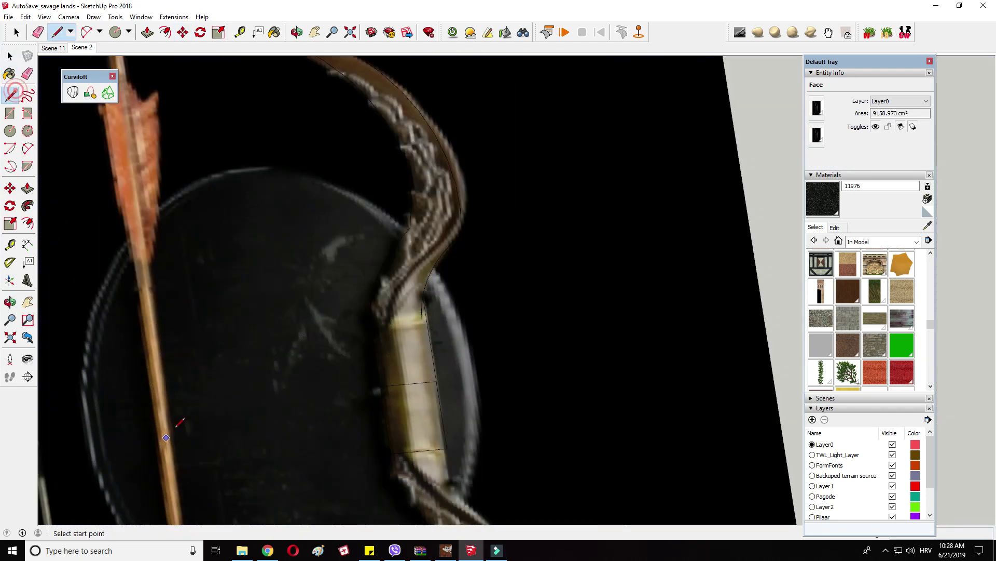
scroll(419, 151, up, 3)
scroll(472, 202, down, 2)
scroll(472, 202, down, 3)
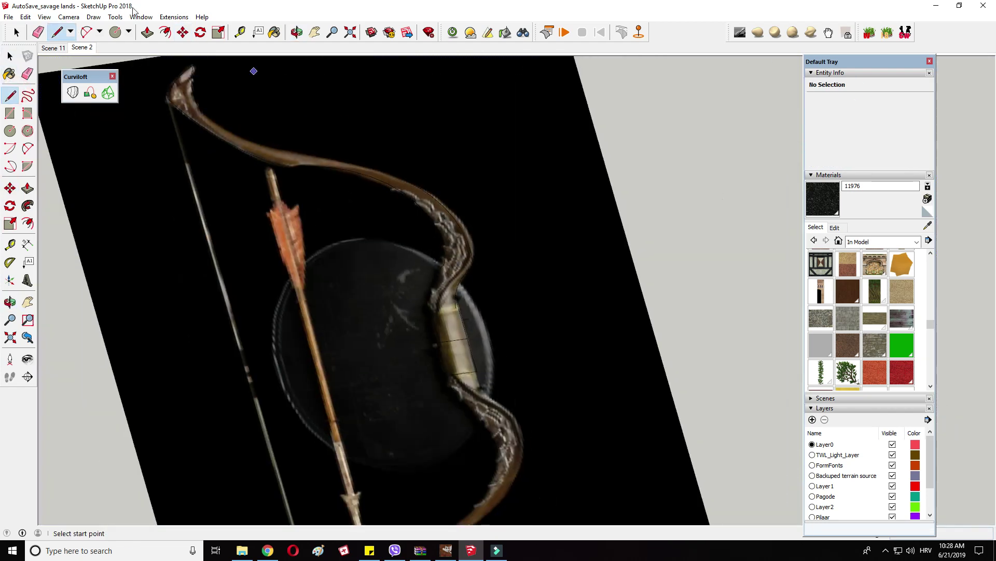
click(38, 33)
scroll(664, 183, down, 2)
click(601, 173)
mouse_move(602, 173)
middle_down()
mouse_move(476, 140)
mouse_move(449, 182)
mouse_move(443, 142)
middle_up()
key(ctrl+z)
middle_drag(349, 129, 384, 158)
scroll(385, 158, up, 3)
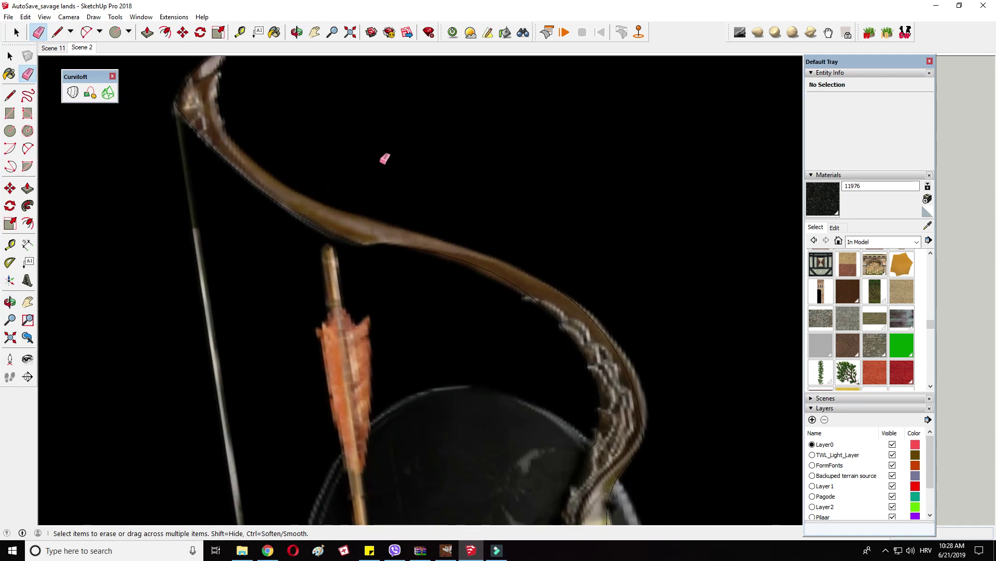
Step: Retrace the outer edge from below the upper tip past the bend above the arrow with two connected arcs
click(28, 149)
click(227, 130)
click(369, 214)
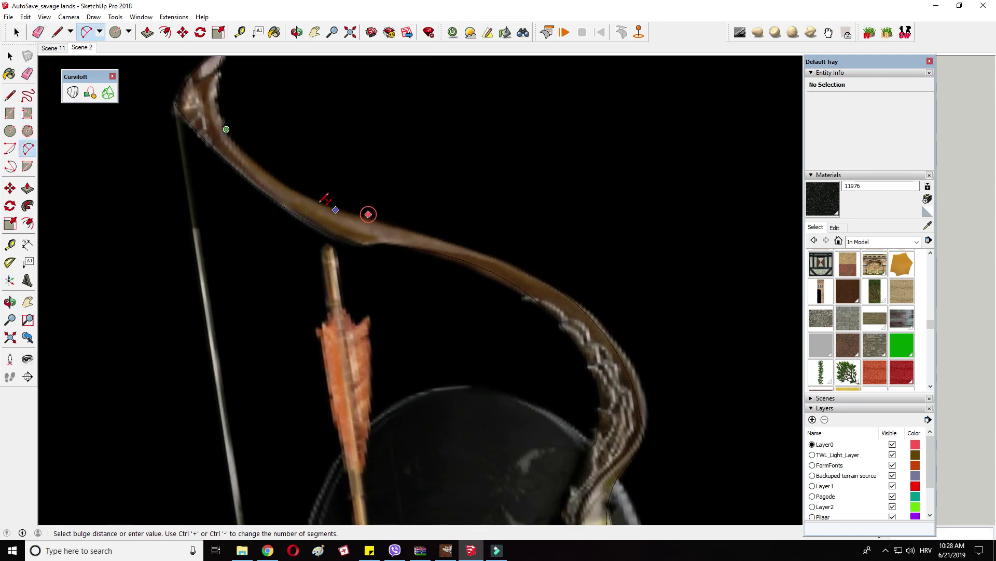
click(307, 186)
click(368, 214)
scroll(420, 245, up, 2)
click(497, 253)
scroll(419, 232, up, 1)
click(420, 227)
scroll(429, 218, down, 2)
right_click(392, 218)
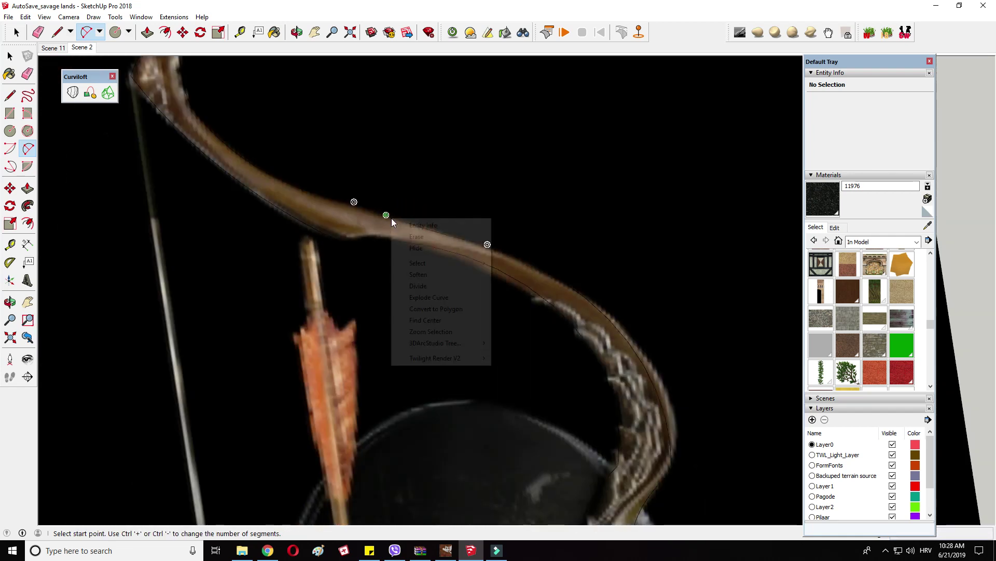
right_click(374, 222)
click(184, 33)
scroll(428, 219, down, 4)
scroll(428, 219, up, 1)
click(44, 37)
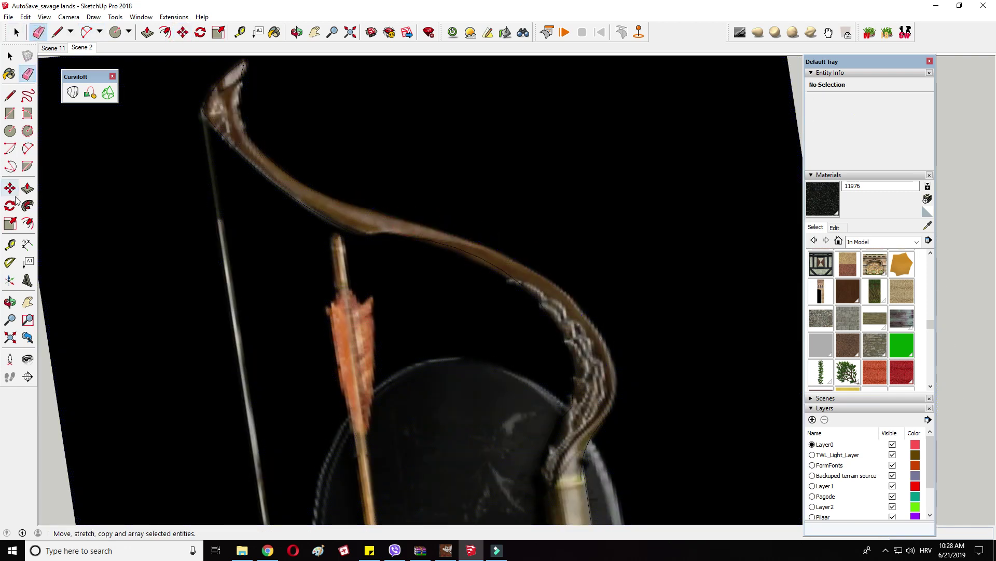
Step: Redraw the outer-edge arc from the bend above the arrow to the start of the limb's large outer curve
click(28, 148)
scroll(363, 213, down, 1)
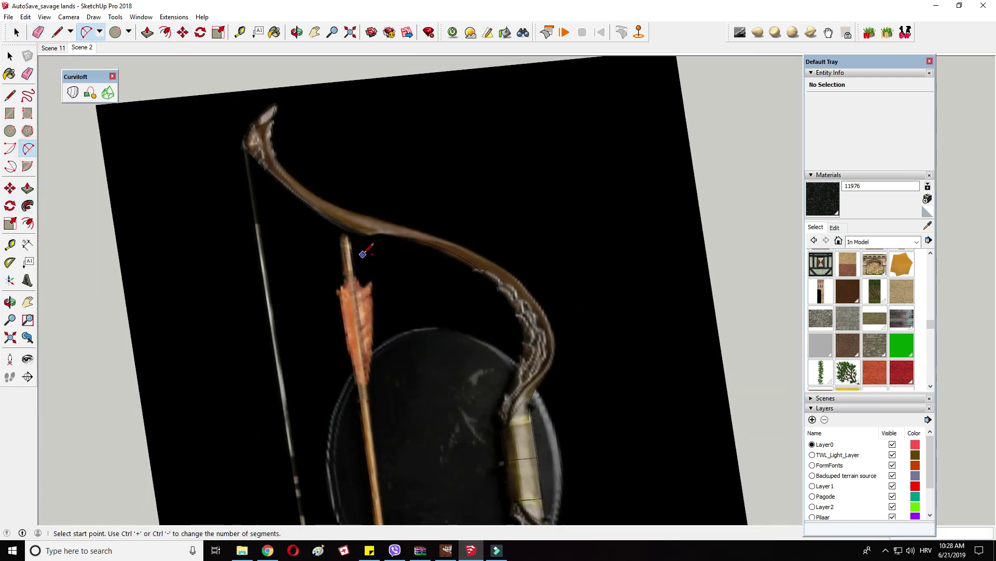
click(371, 215)
middle_drag(415, 281, 592, 358)
scroll(535, 327, up, 4)
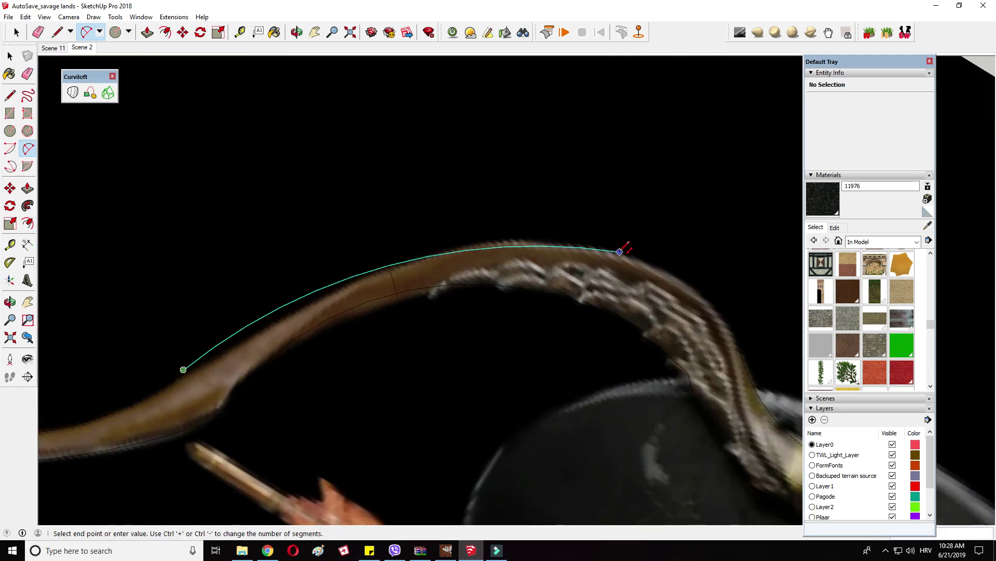
click(403, 263)
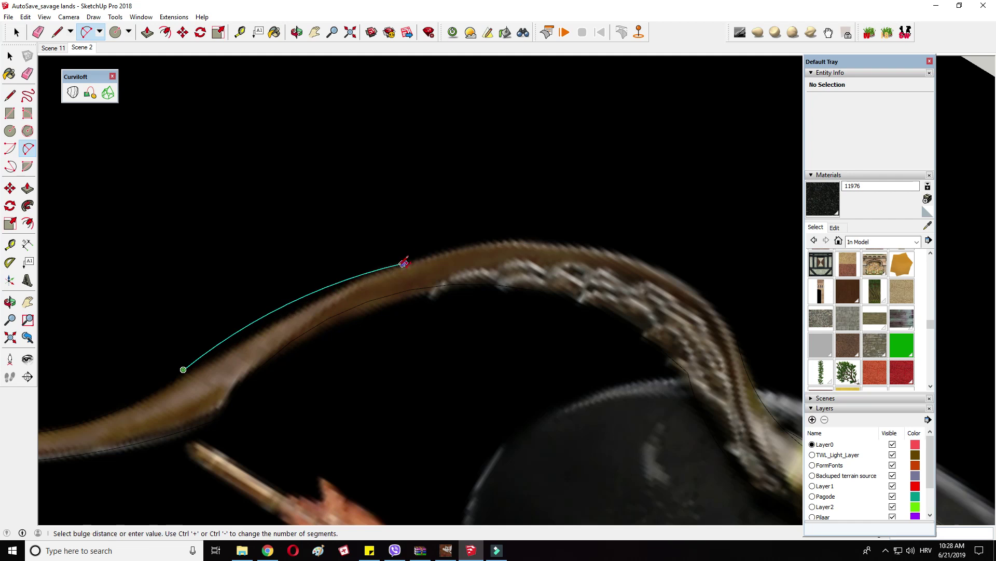
click(277, 319)
click(405, 262)
Step: Delete the image face surrounding the traced bow outline and undo the deletion
scroll(582, 273, down, 3)
right_click(582, 272)
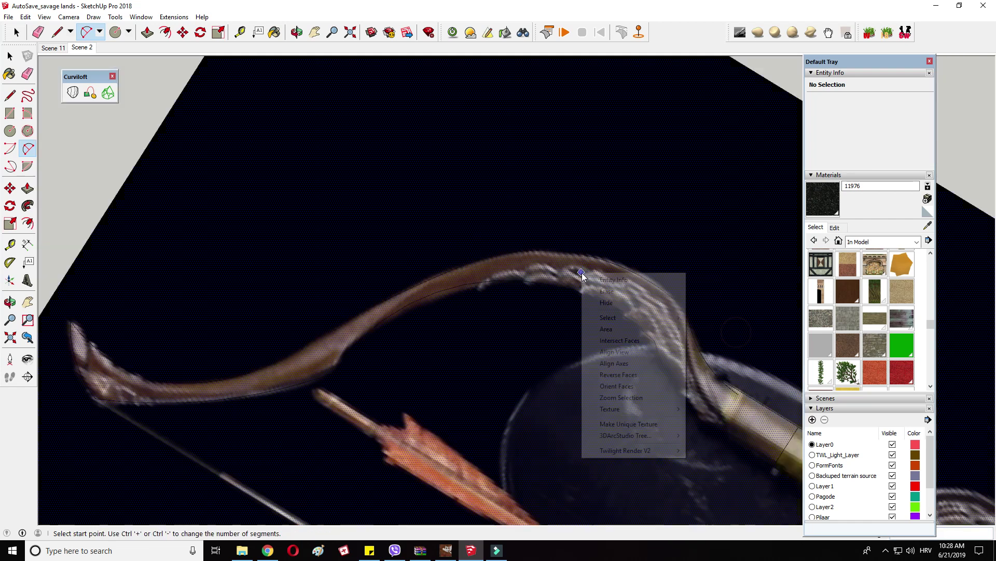
click(38, 32)
mouse_move(208, 104)
middle_down()
mouse_move(345, 169)
mouse_move(550, 212)
middle_up()
scroll(550, 218, up, 3)
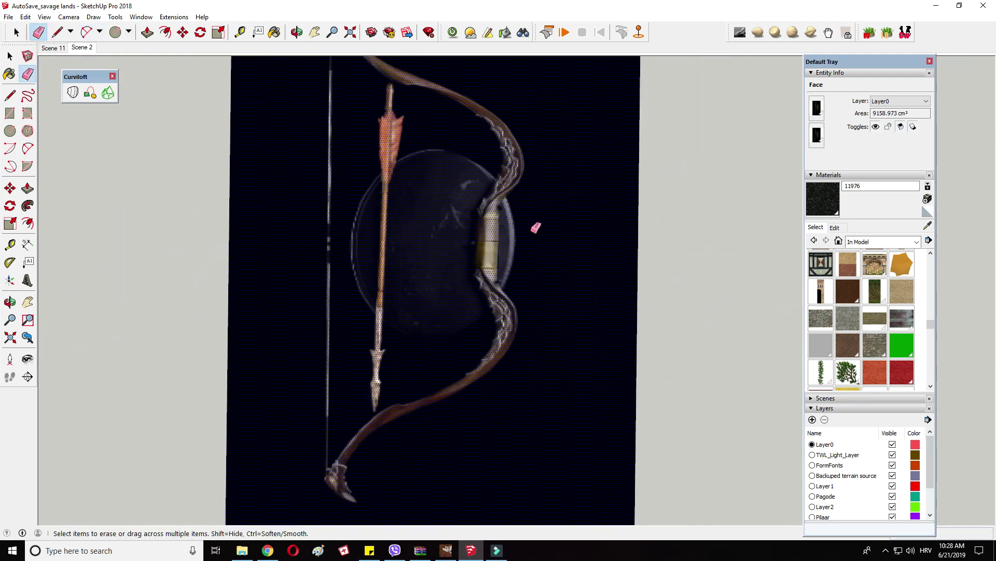
key(Delete)
scroll(486, 218, up, 3)
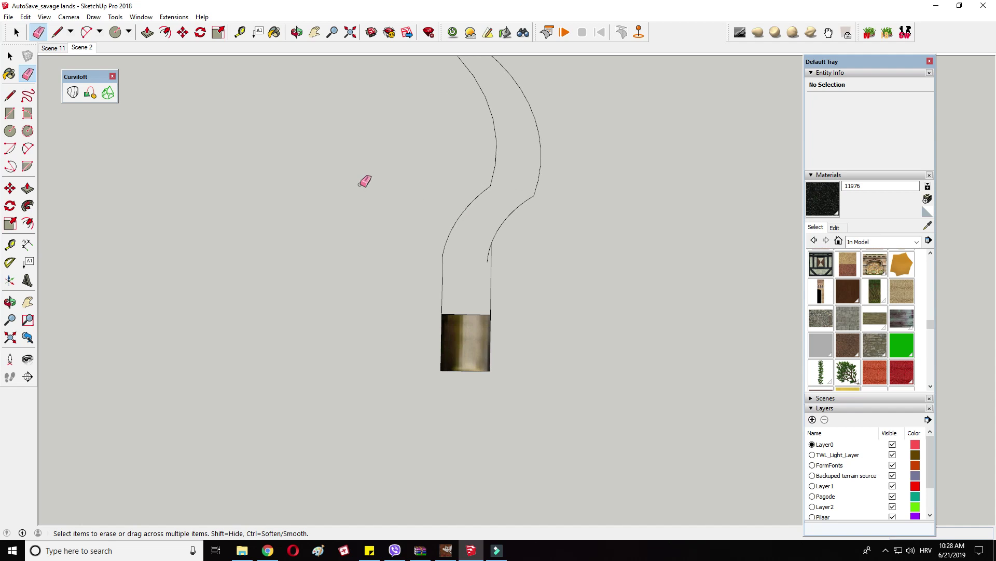
scroll(392, 268, down, 3)
drag(390, 282, 408, 284)
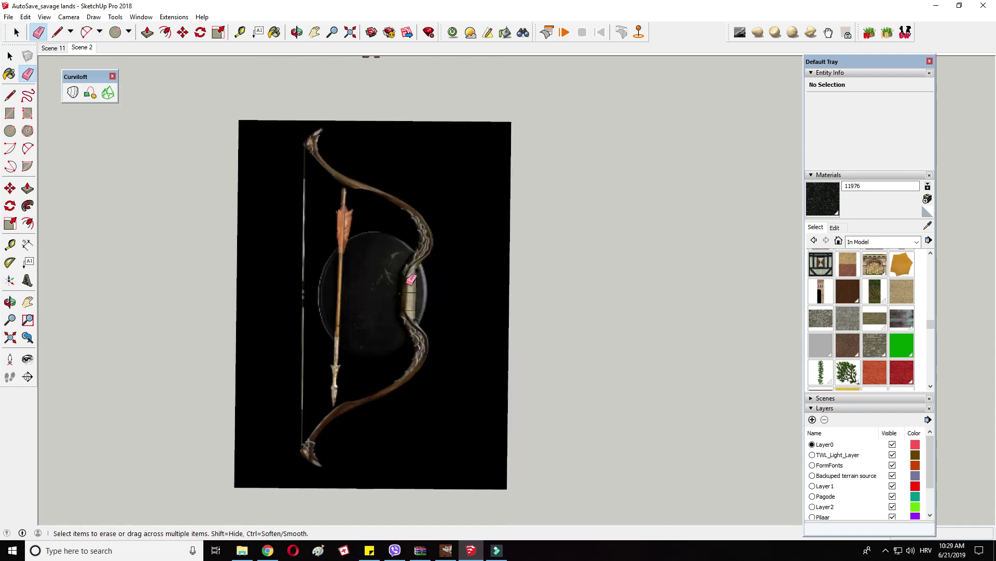
Step: Draw a rectangle over the image's upper bow half and remove the image inside it, keeping the traced outline and lower grip face
click(9, 110)
click(296, 119)
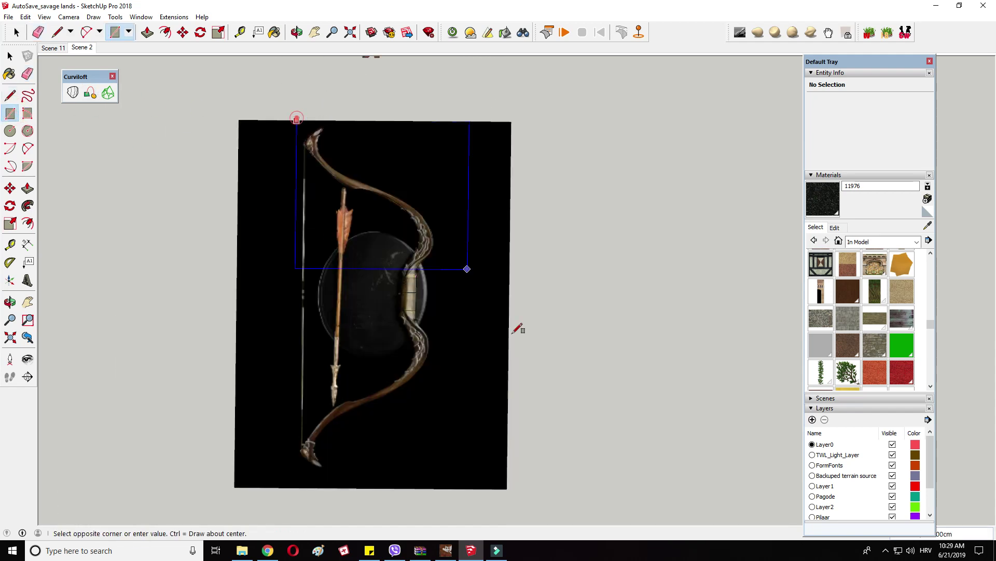
click(39, 31)
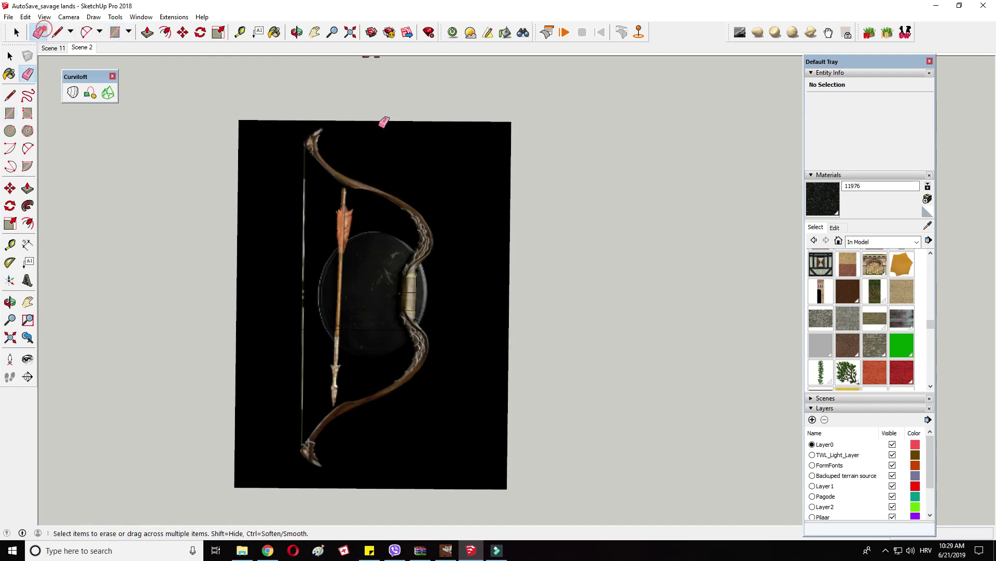
scroll(429, 272, up, 5)
mouse_move(412, 287)
middle_down()
mouse_move(367, 151)
mouse_move(284, 86)
mouse_move(283, 65)
mouse_move(441, 196)
mouse_move(422, 293)
mouse_move(412, 138)
mouse_move(441, 73)
mouse_move(535, 305)
mouse_move(457, 323)
mouse_move(468, 342)
middle_up()
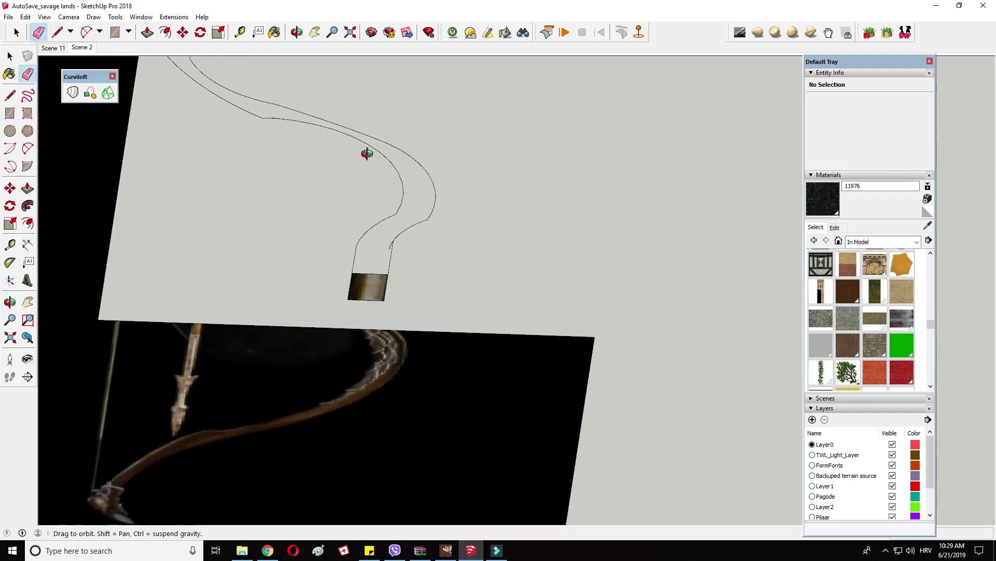
Step: Draw an arc from the kink in the limb's outer edge down to the grip's straight outer side
scroll(457, 323, up, 3)
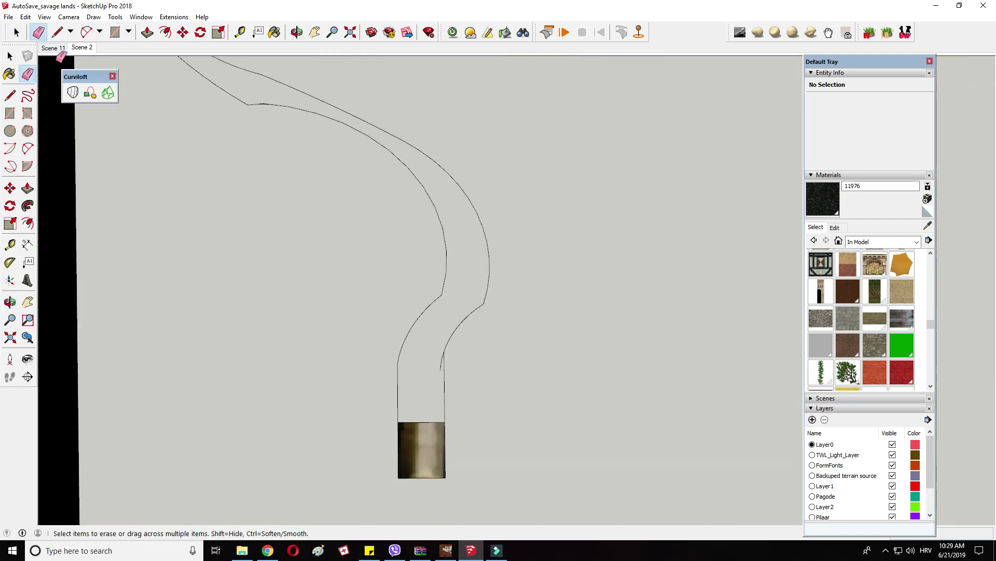
click(28, 150)
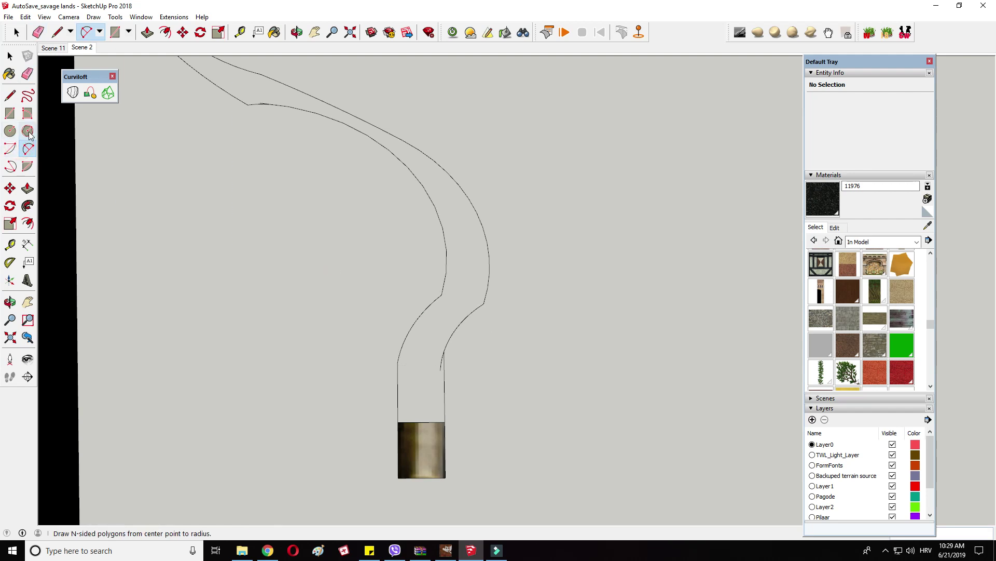
click(484, 303)
scroll(439, 350, up, 2)
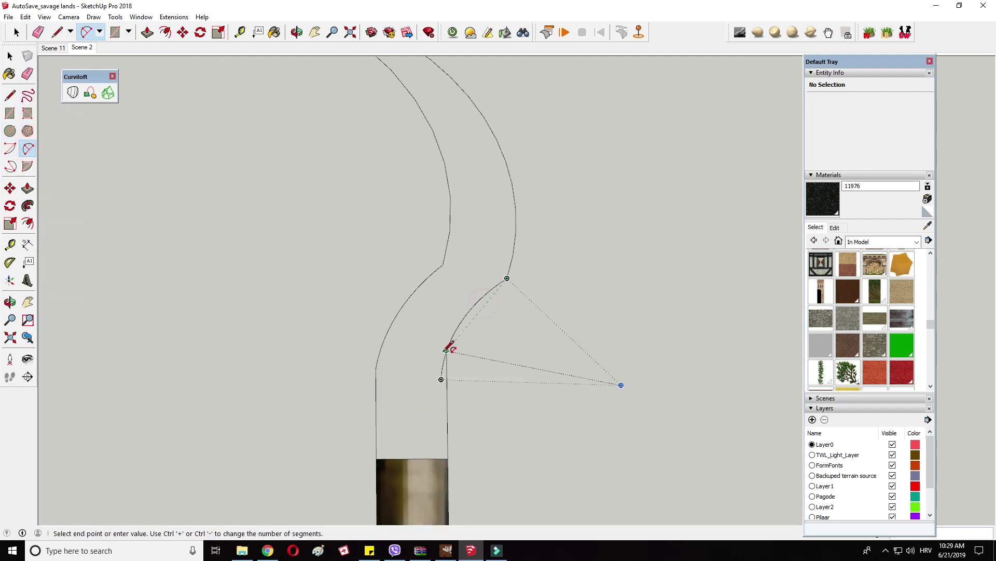
click(447, 370)
scroll(459, 338, up, 1)
click(457, 330)
Step: Draw an arc from the kink in the limb's inner edge down to the top of the grip's inner side
middle_drag(417, 349, 420, 338)
click(439, 249)
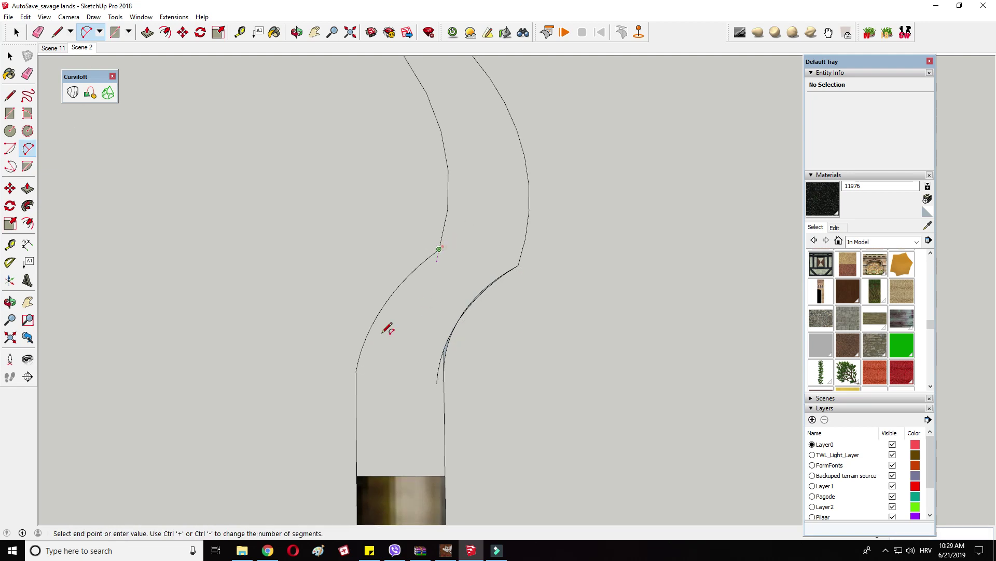
click(357, 369)
click(401, 282)
scroll(499, 411, down, 5)
scroll(380, 240, up, 5)
scroll(392, 298, down, 8)
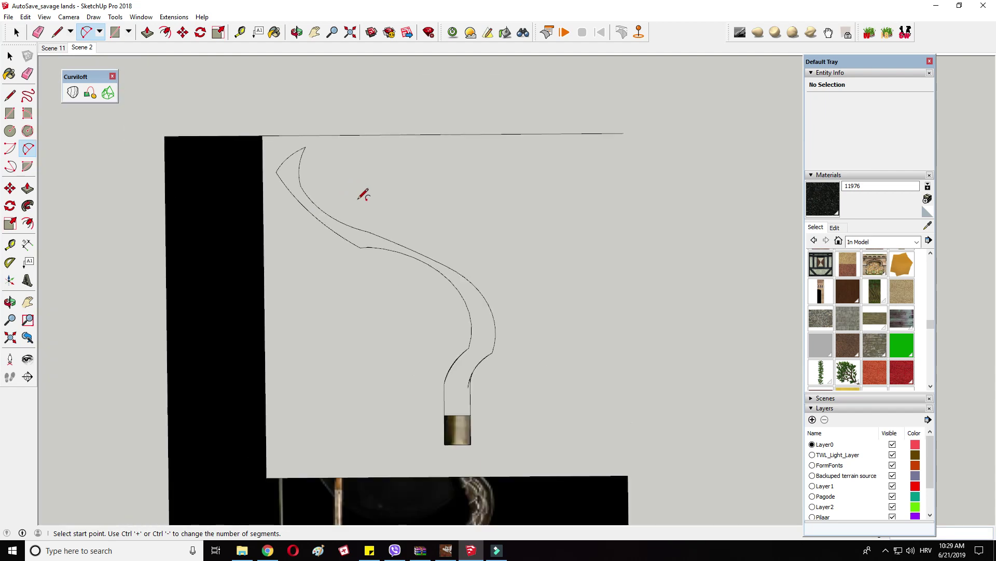
Step: Select the traced upper limb outline with its grip section and take it out of the image's cut-out area
key(space)
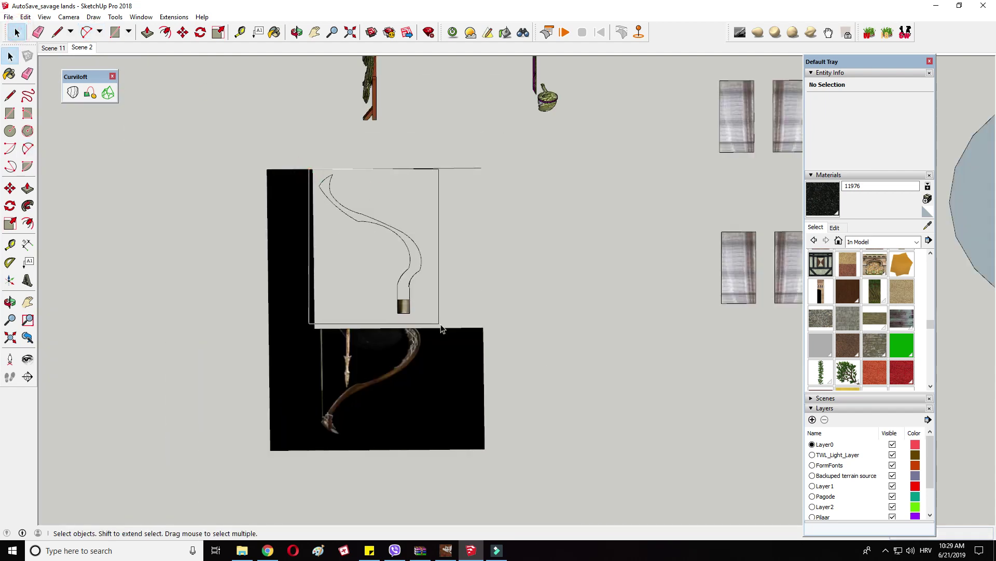
drag(441, 326, 442, 325)
scroll(452, 223, down, 4)
middle_drag(327, 278, 320, 305)
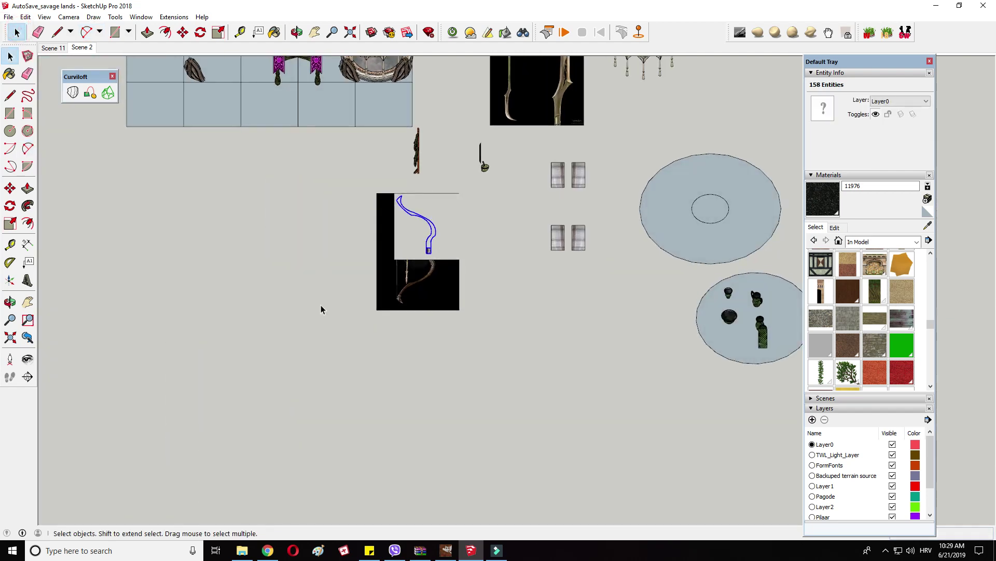
click(321, 306)
Step: Draw two nearly parallel arcs on the empty ground beside the image for the bow limb and continue the outer one with a reverse-curved arc
scroll(291, 277, up, 3)
middle_drag(323, 263, 352, 262)
scroll(352, 262, up, 2)
click(27, 149)
click(342, 187)
click(261, 284)
click(327, 240)
scroll(362, 187, up, 2)
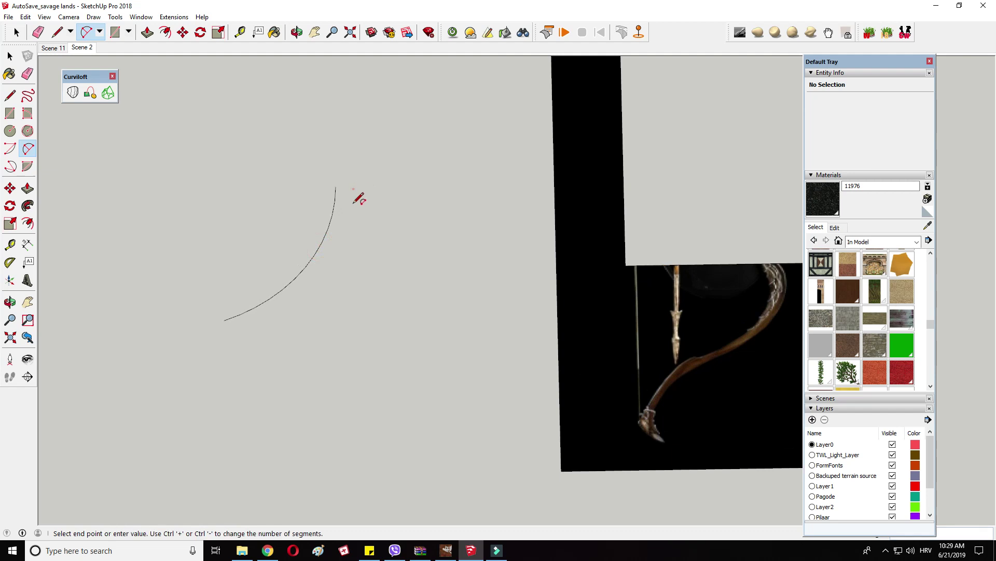
click(233, 325)
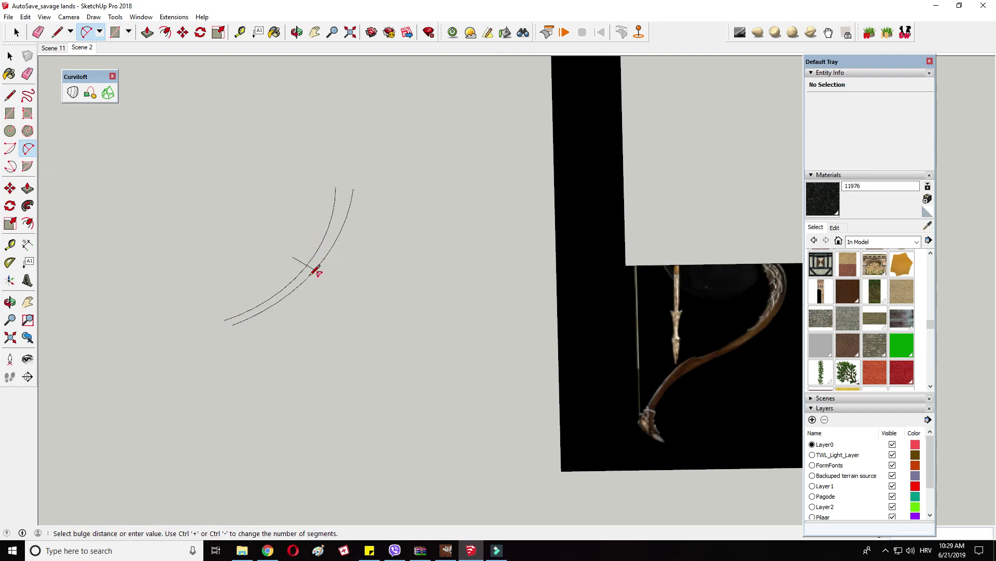
click(311, 273)
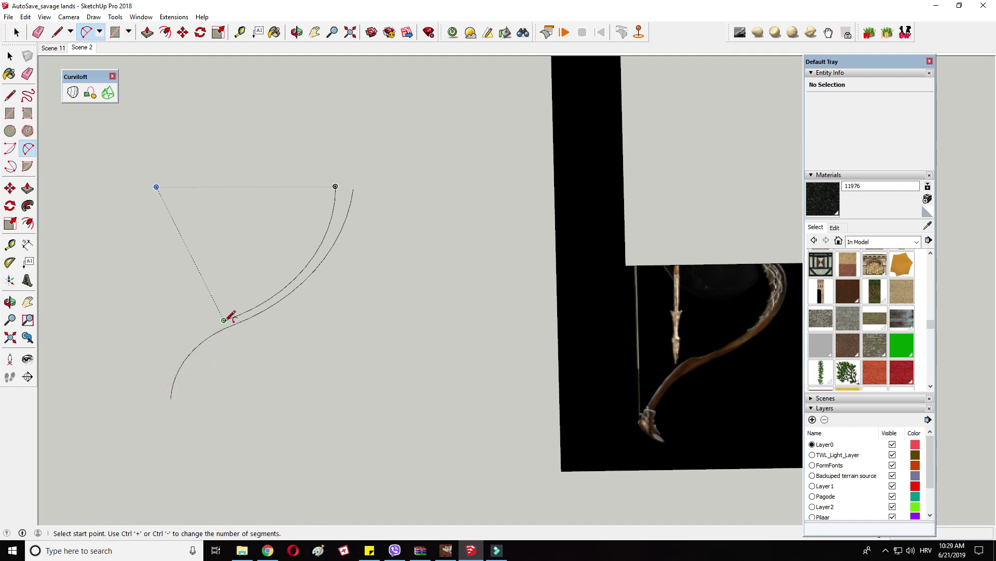
Step: Draw a short arc from the inner curve's lower end and a longer arc alongside the reverse curve to shape the limb's kink
click(223, 320)
scroll(223, 318, up, 1)
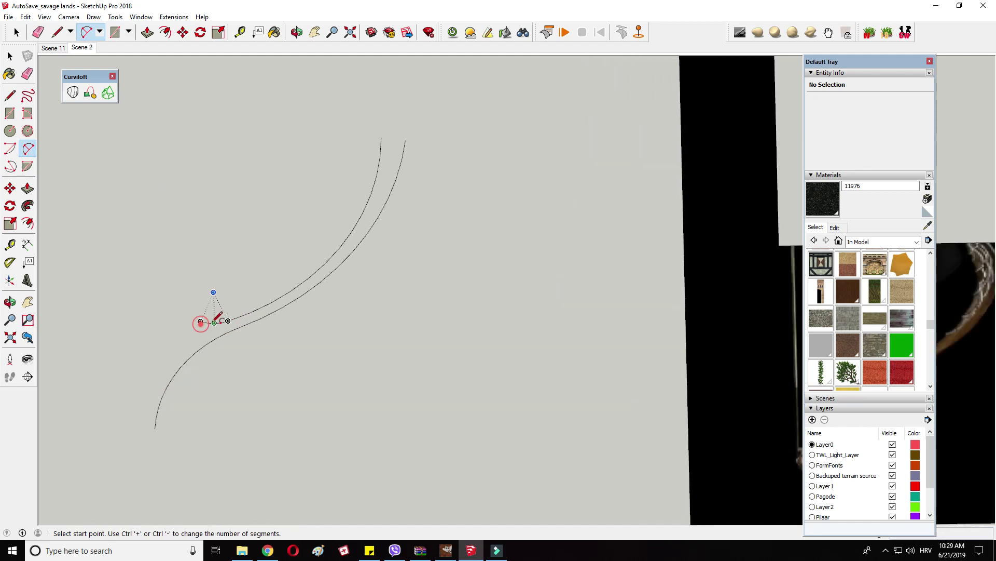
click(195, 322)
scroll(296, 266, down, 5)
scroll(129, 398, up, 4)
click(239, 357)
click(236, 336)
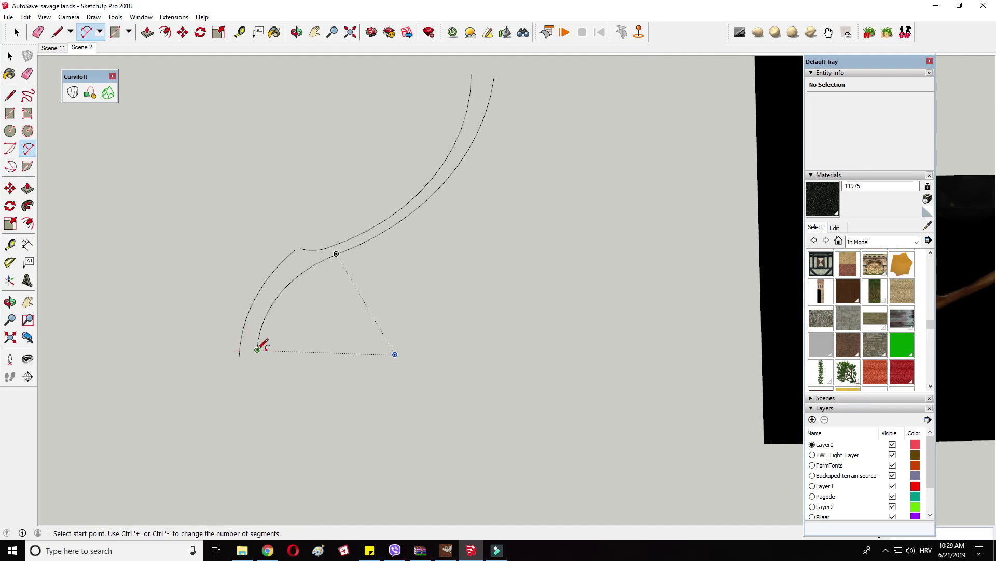
Step: Draw arcs joining the two lower curve ends into a pointed, hooked limb tip
click(280, 361)
click(210, 391)
click(216, 396)
click(239, 357)
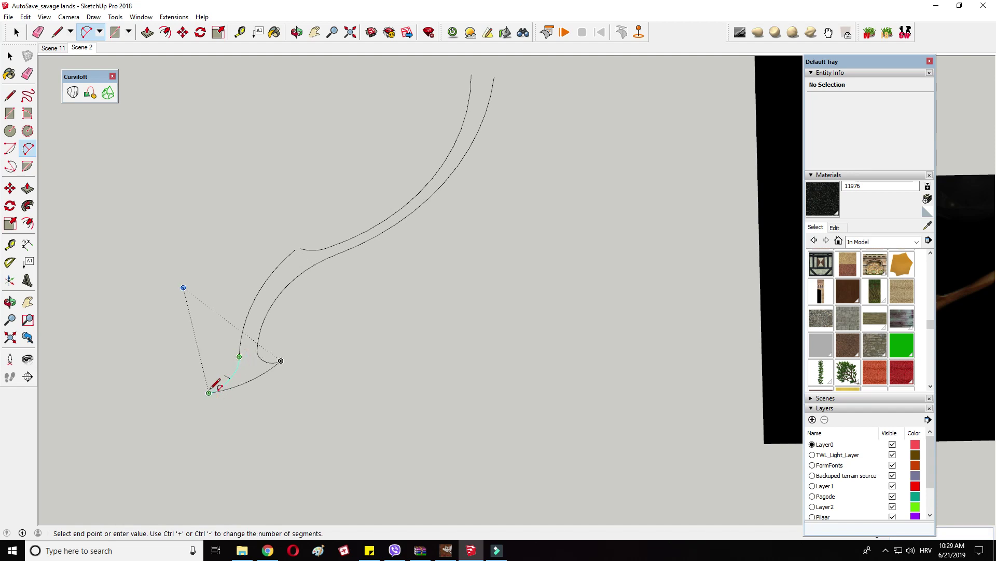
double_click(209, 392)
scroll(371, 345, down, 5)
scroll(431, 246, up, 3)
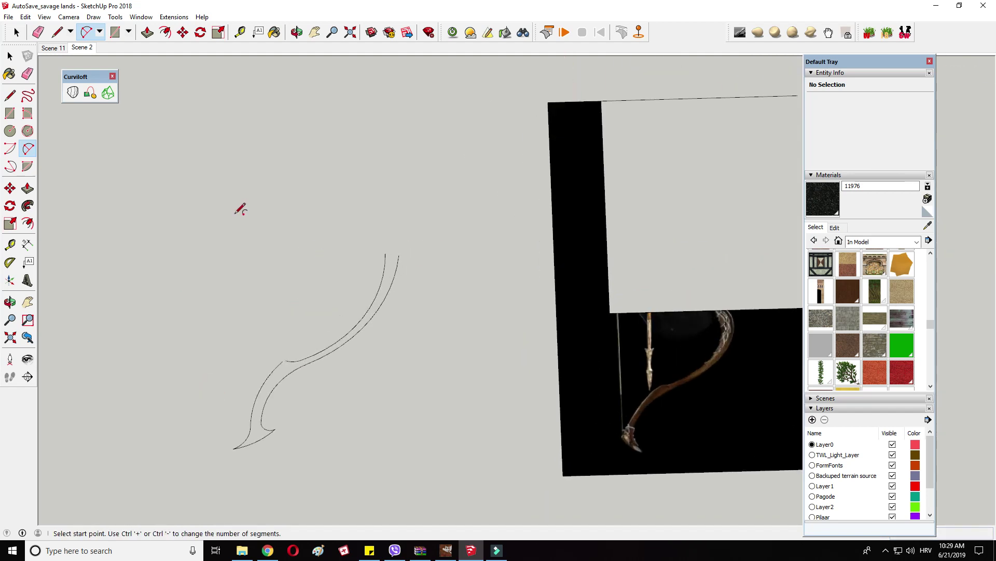
scroll(411, 235, up, 2)
click(383, 270)
click(383, 221)
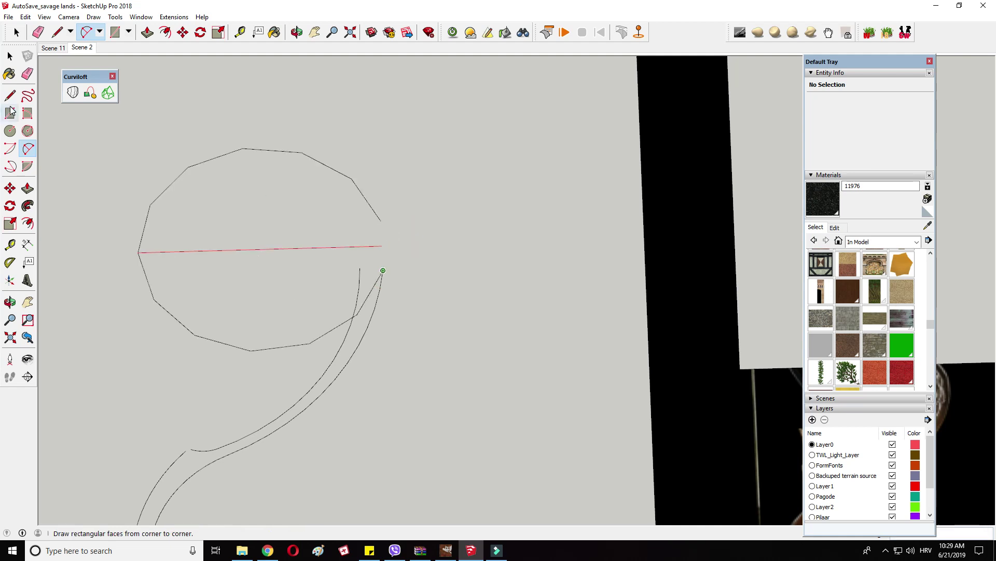
Step: Close the limb outline into a face with a line across its upper end and a line over the gap at the kink
key(l)
scroll(442, 258, up, 2)
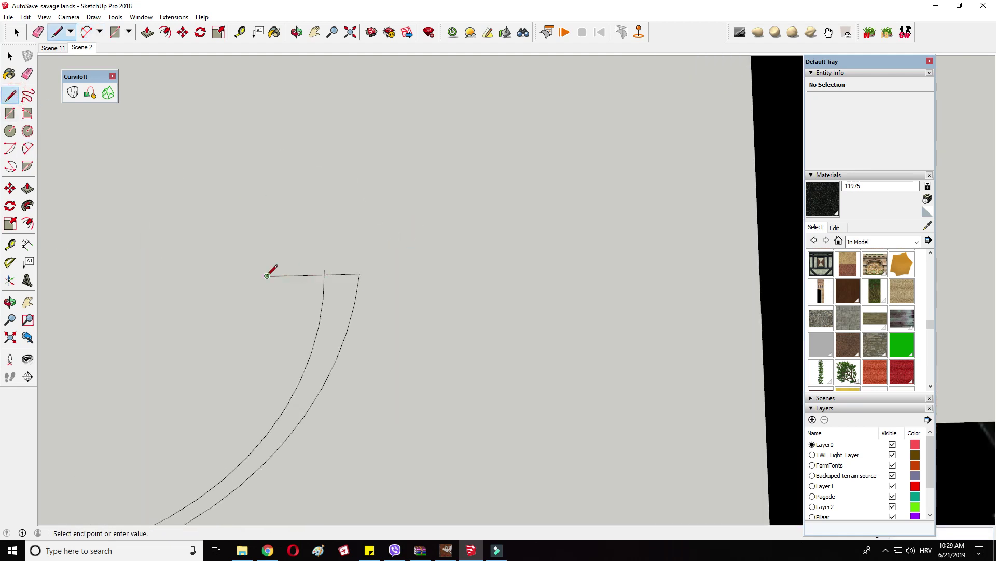
click(9, 97)
scroll(382, 209, down, 6)
middle_drag(388, 199, 358, 193)
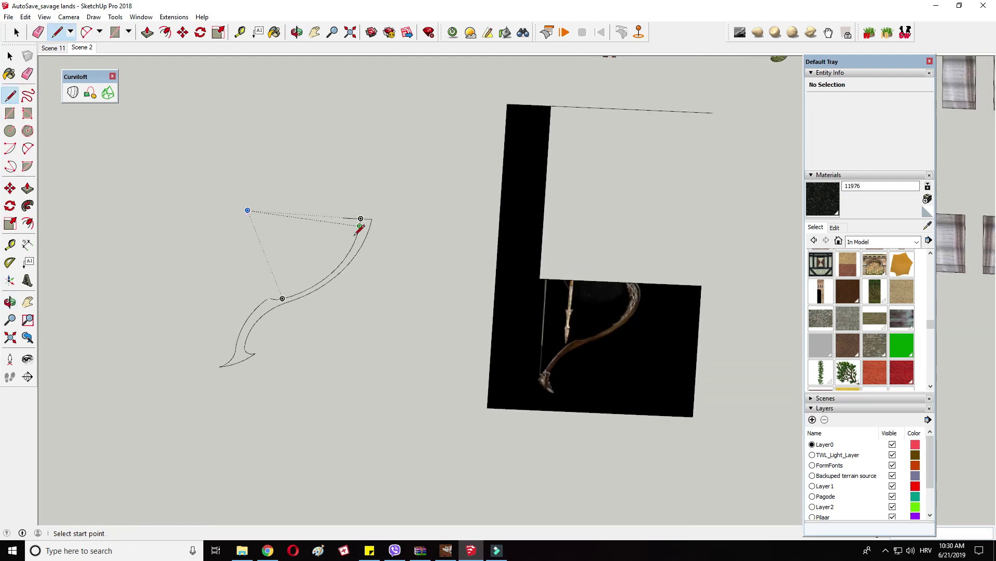
scroll(292, 284, up, 6)
click(200, 340)
scroll(289, 300, down, 4)
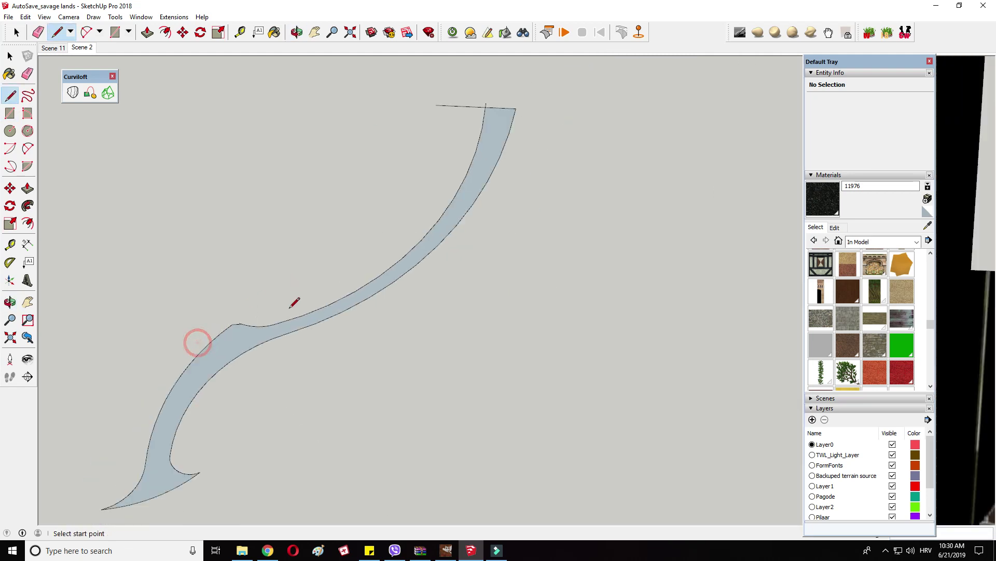
Step: Draw the straight grip section above the limb's upper end with guide lines and a rectangle slightly wider than the limb
click(417, 176)
scroll(417, 175, up, 3)
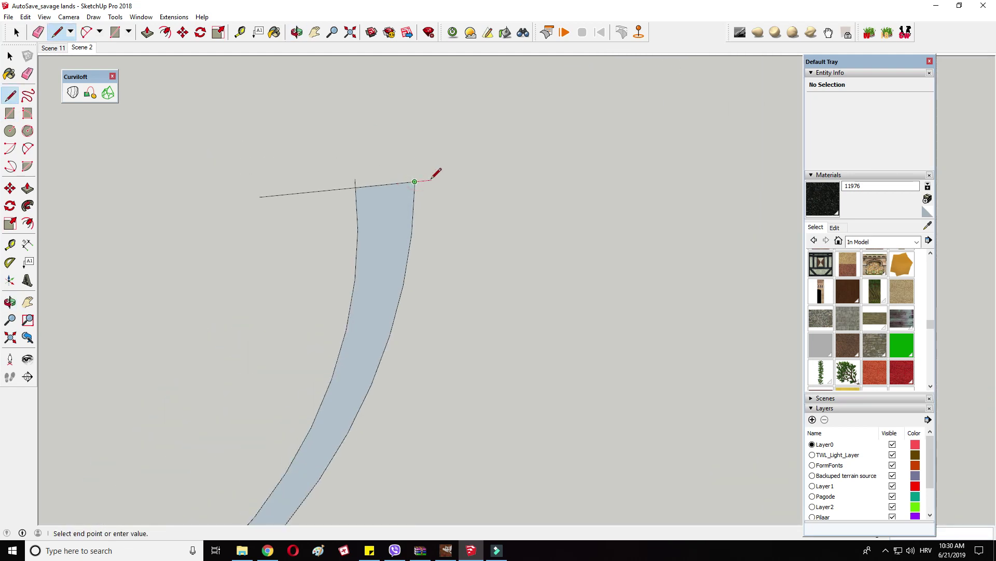
scroll(409, 408, down, 2)
click(321, 138)
key(r)
click(372, 254)
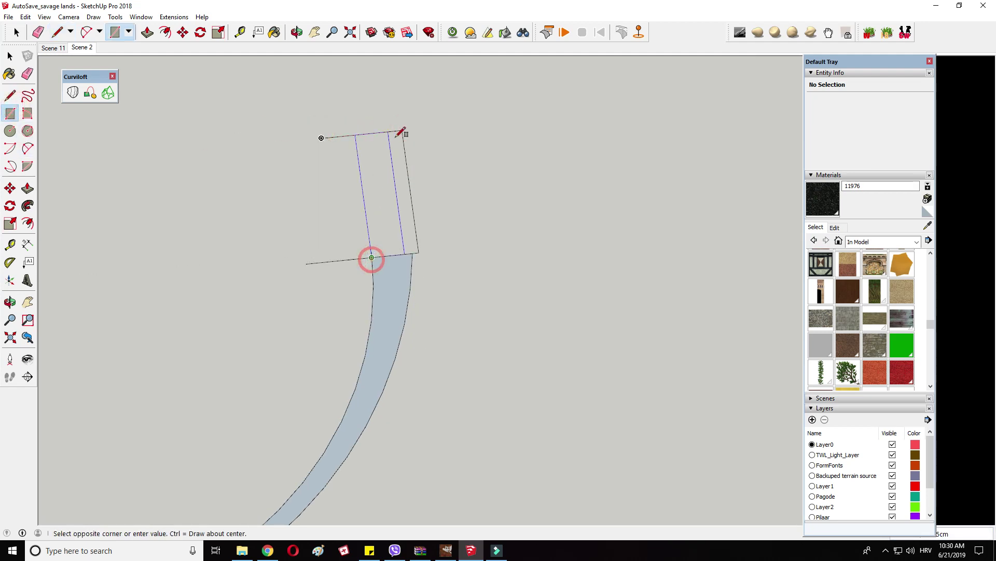
click(399, 132)
Step: Draw a concave arc along the grip's outer side and erase the surplus lines and the dividing edge between grip and limb
click(31, 151)
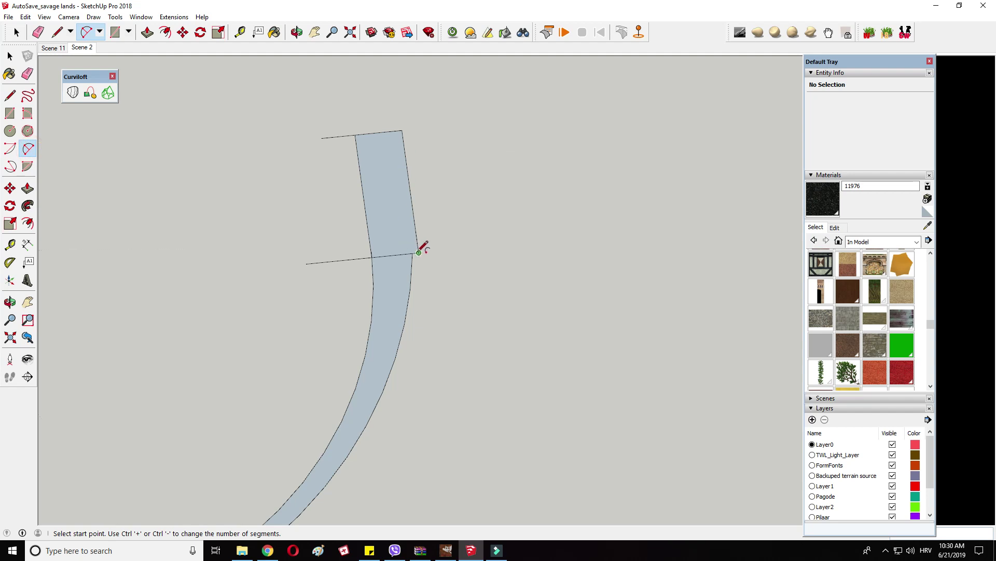
click(393, 150)
key(e)
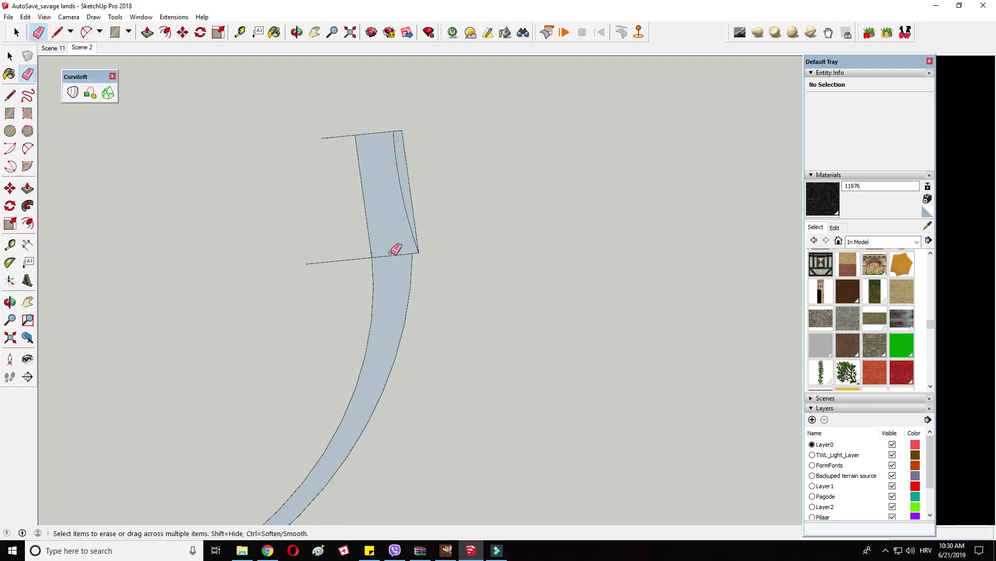
middle_drag(426, 161, 414, 215)
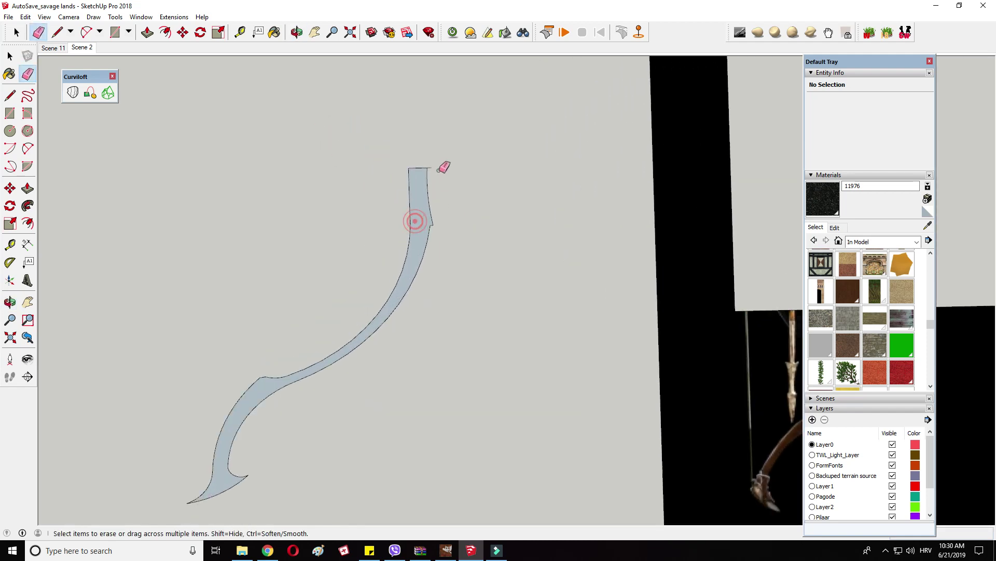
Step: Select the whole half-bow shape and make it a group
scroll(422, 192, down, 3)
key(space)
drag(213, 116, 494, 400)
right_click(428, 191)
click(449, 280)
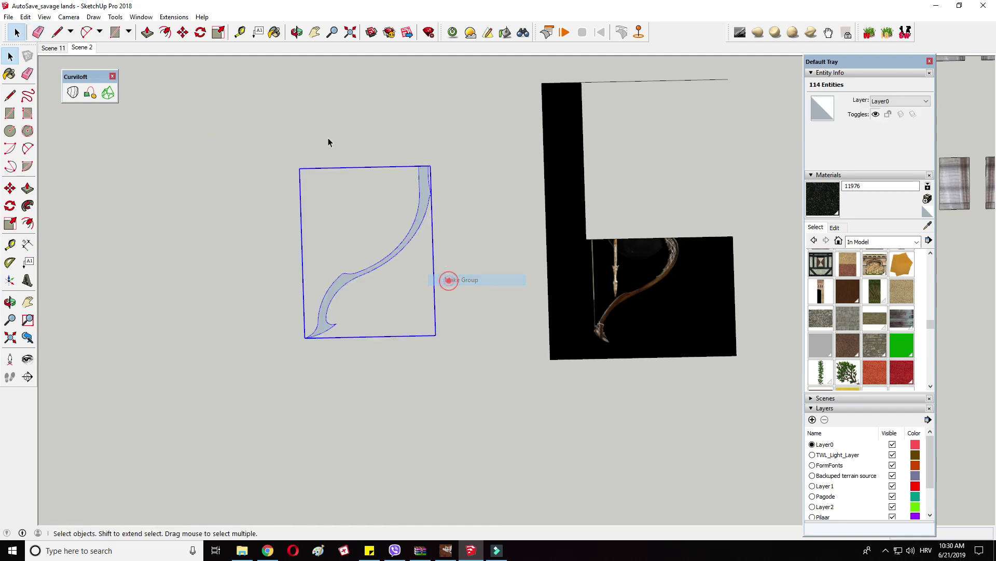
Step: Copy the half-bow group to the empty ground beside the original
click(182, 33)
scroll(355, 246, down, 2)
click(414, 272)
click(352, 304)
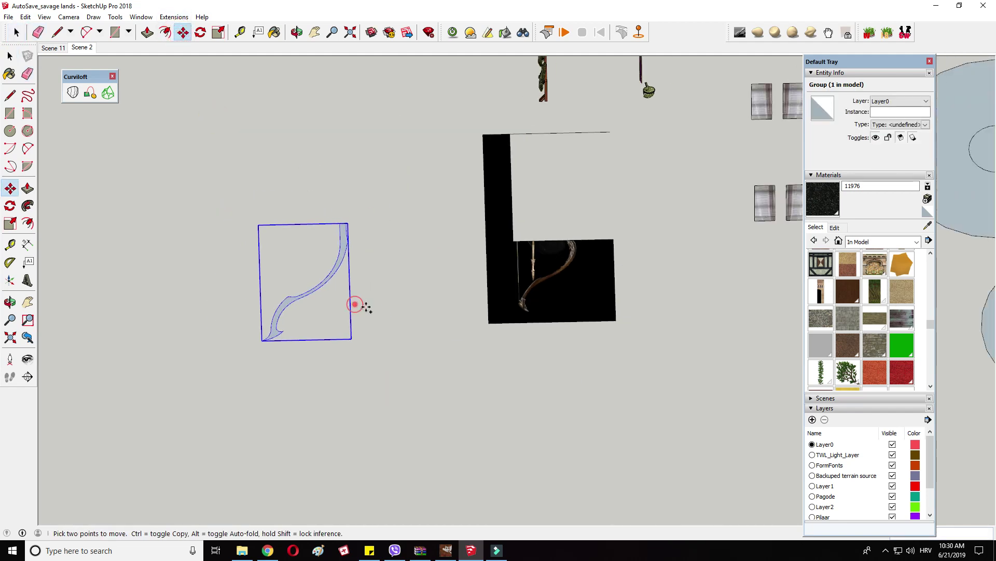
key(ctrl)
click(369, 310)
click(290, 299)
Step: Flip the copied half bow vertically with Scale and move it so its grip end meets the original's grip end
click(219, 33)
drag(225, 326, 231, 102)
click(229, 99)
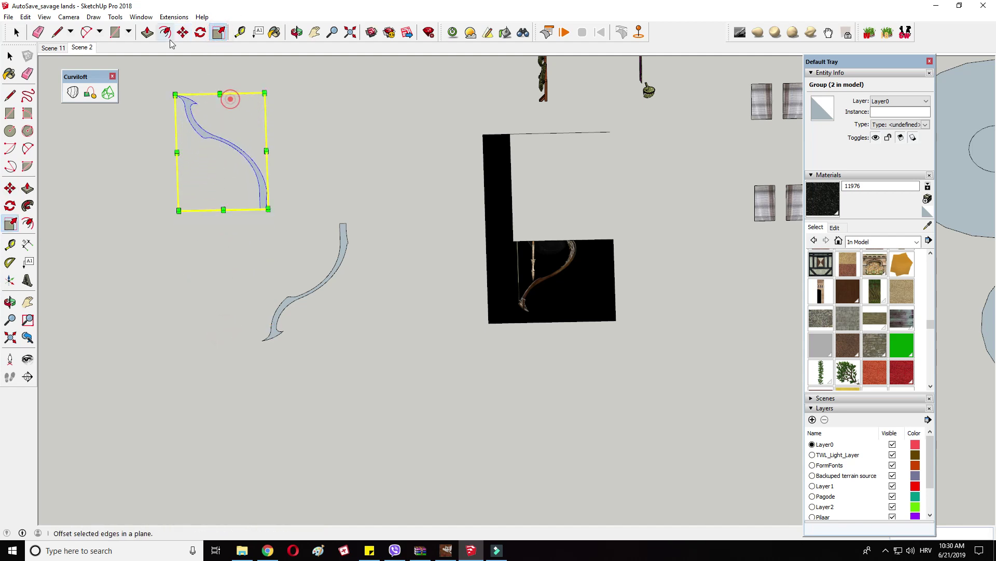
click(183, 33)
scroll(277, 209, up, 4)
click(263, 206)
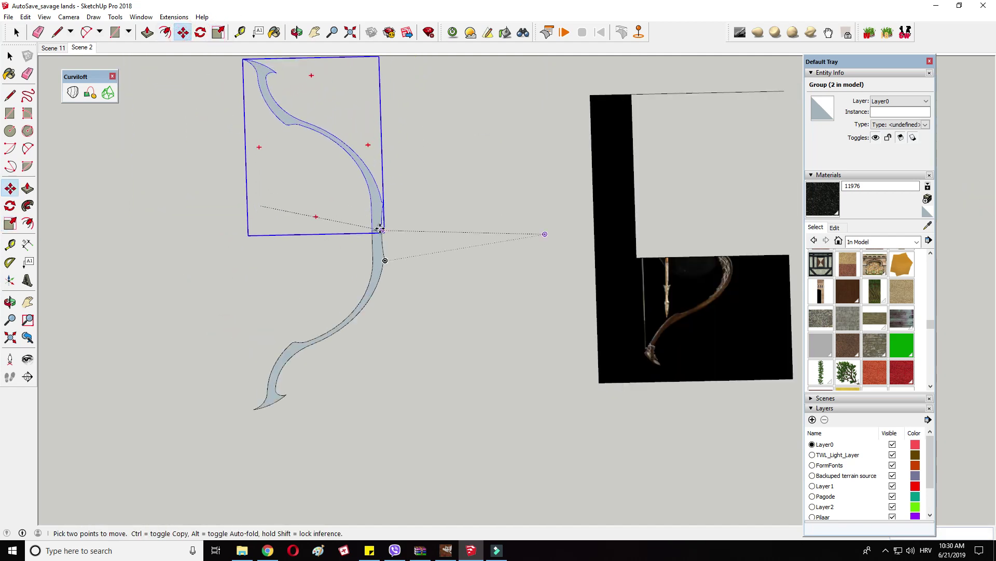
click(379, 229)
Step: Explode both half-bow groups and erase the leftover lines across the grip joint
scroll(290, 177, up, 1)
middle_drag(209, 220, 609, 322)
scroll(610, 322, down, 3)
scroll(494, 385, up, 5)
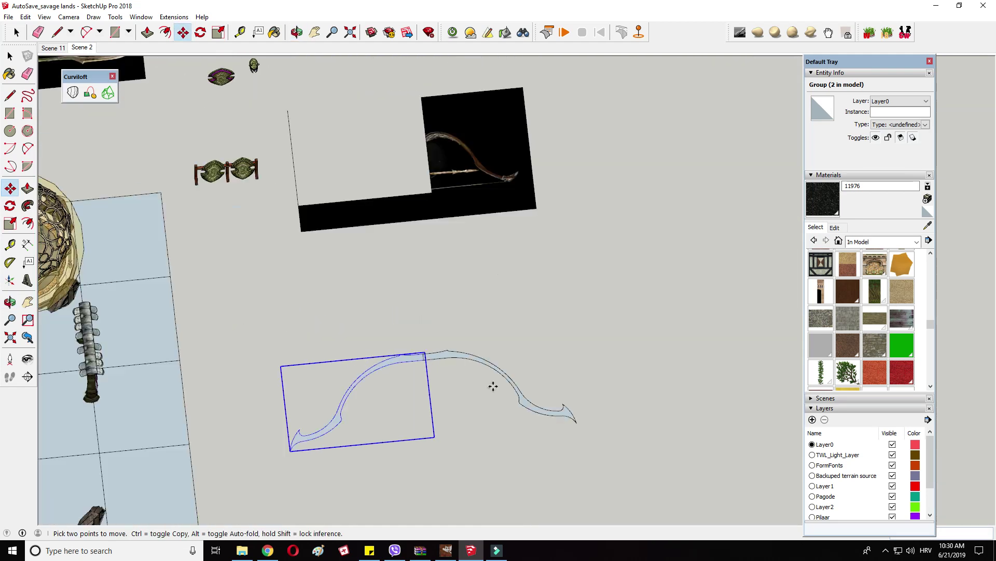
right_click(413, 321)
click(455, 385)
scroll(469, 379, up, 2)
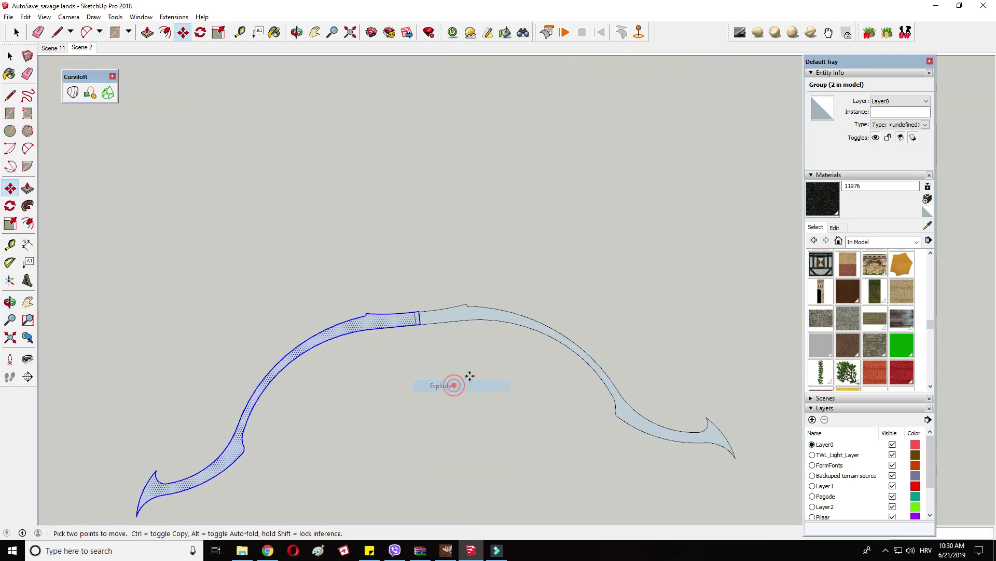
scroll(470, 378, up, 3)
right_click(434, 290)
click(470, 360)
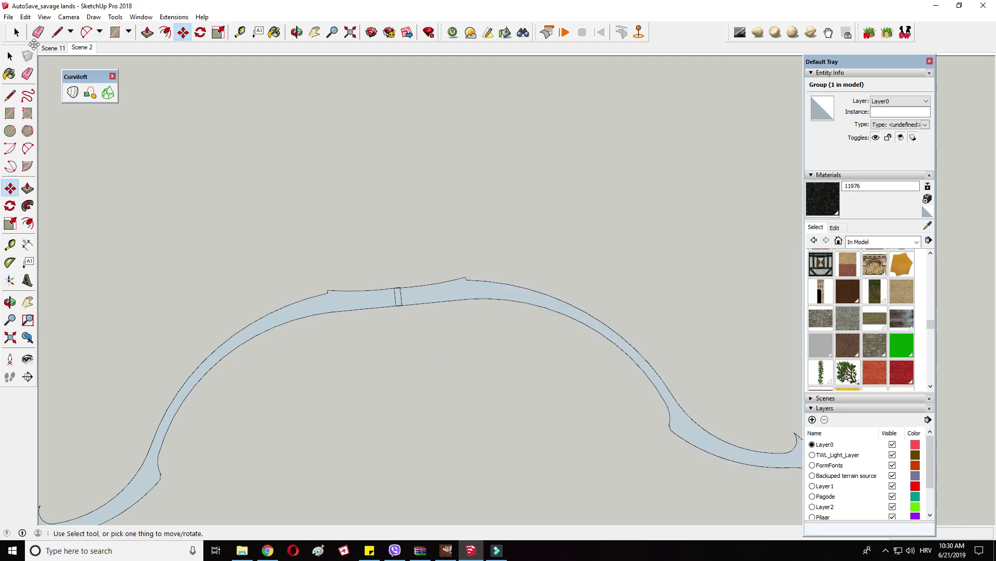
click(37, 31)
middle_drag(424, 299, 311, 296)
Step: Paint the joined bow face with the dark brown Material1
scroll(505, 289, down, 5)
middle_drag(505, 289, 459, 234)
scroll(519, 260, up, 2)
click(860, 286)
scroll(400, 176, up, 3)
click(426, 179)
Step: Offset the bow's outline slightly inward and raise the inner face to give the bow bevelled edges
scroll(391, 239, up, 5)
click(27, 223)
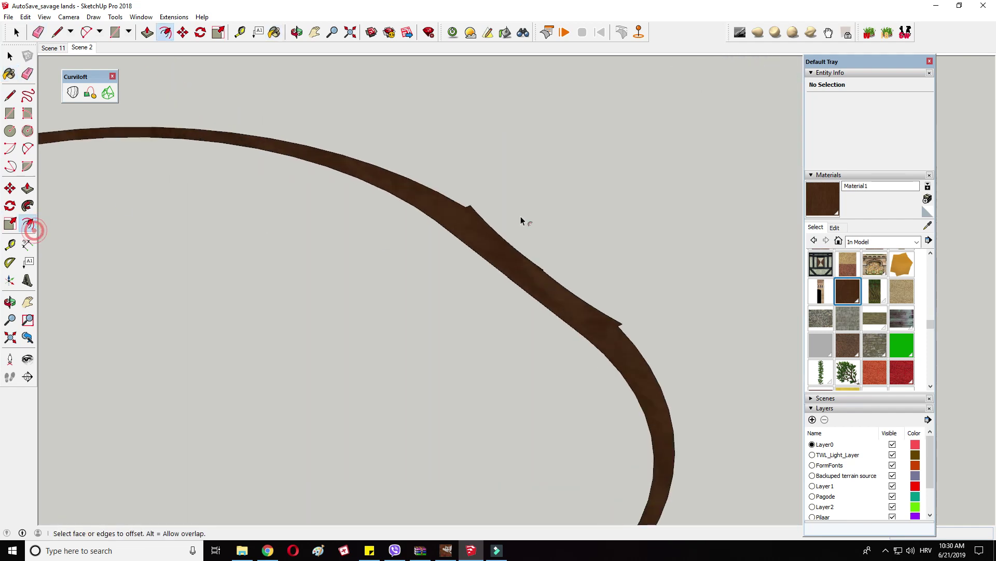
scroll(483, 218, up, 4)
right_click(420, 229)
click(182, 32)
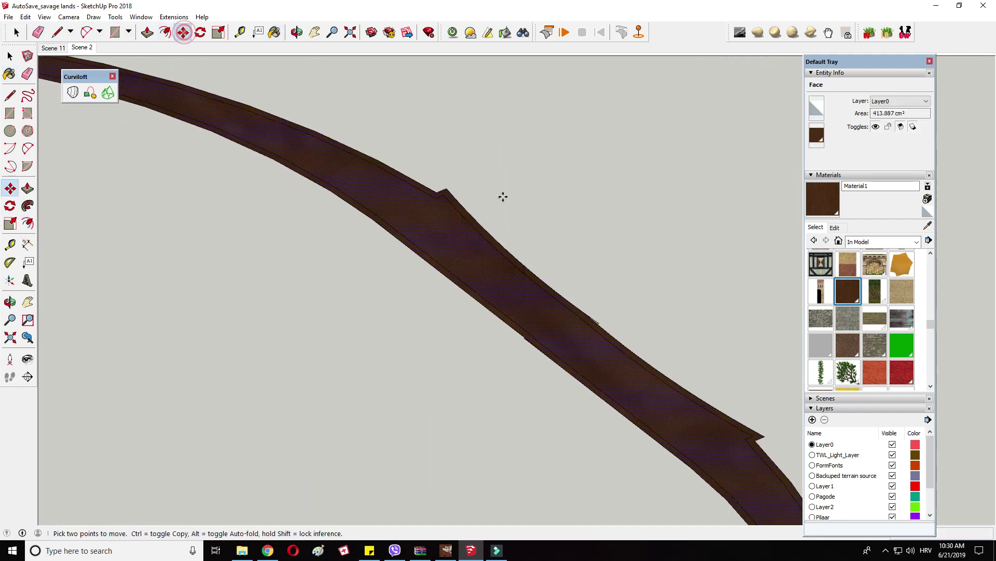
middle_drag(502, 196, 445, 254)
click(444, 254)
click(445, 208)
scroll(460, 178, down, 7)
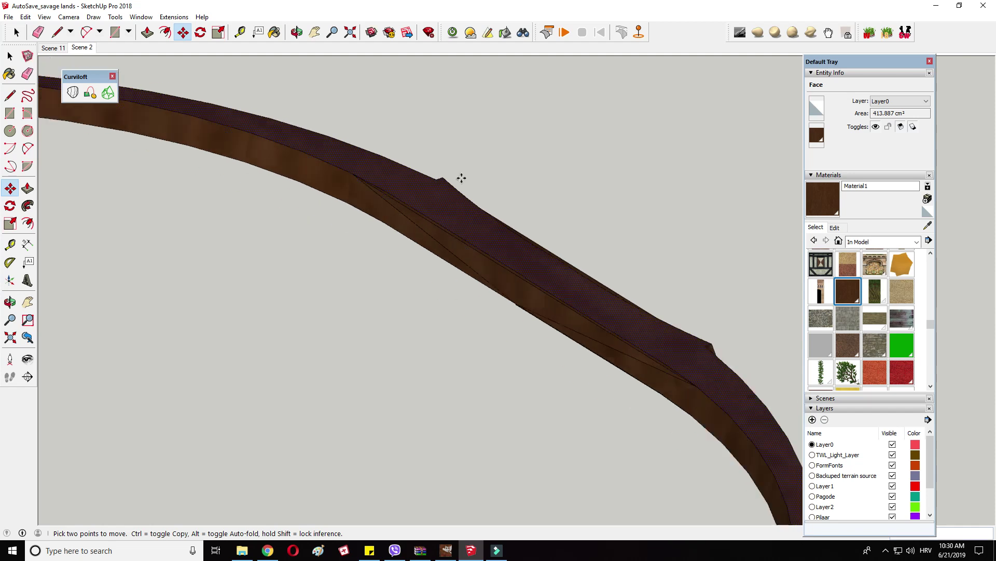
Step: Select all of the bow's geometry and make it a group
middle_drag(454, 157, 356, 375)
scroll(390, 395, down, 2)
click(17, 32)
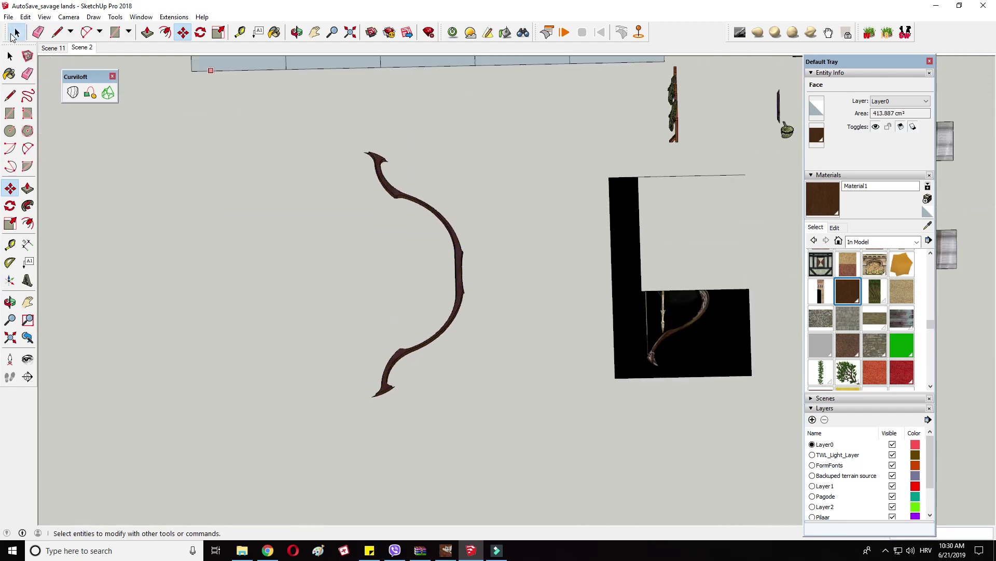
drag(283, 112, 533, 459)
right_click(450, 227)
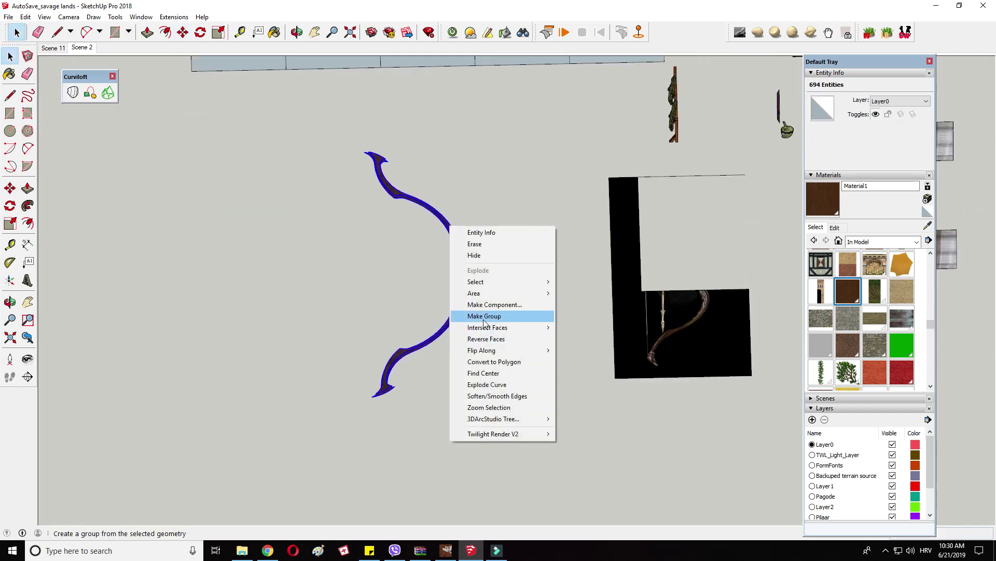
click(478, 316)
Step: Stretch the bow group outward on its grip side with Scale to deepen its curve
scroll(478, 318, up, 3)
click(219, 31)
scroll(410, 188, up, 2)
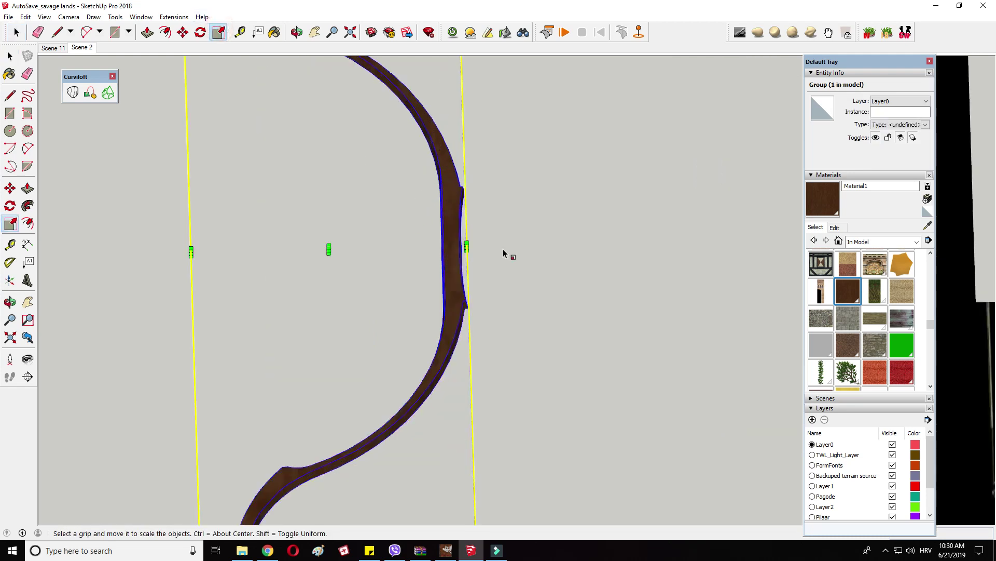
click(471, 249)
click(508, 247)
Step: Scale the bow group slightly shorter along its length from one end
scroll(501, 254, down, 3)
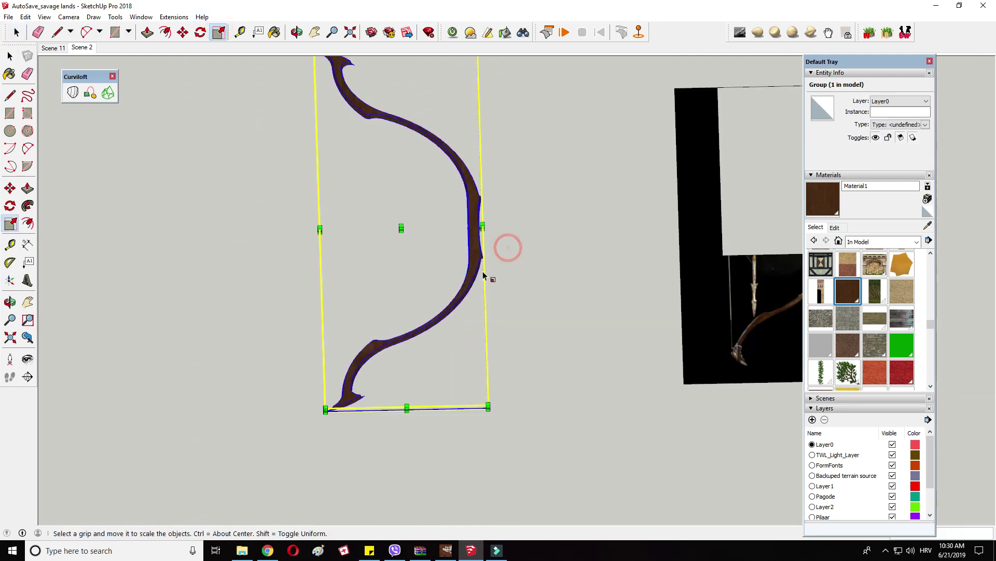
middle_drag(486, 273, 661, 73)
scroll(662, 76, up, 2)
click(729, 129)
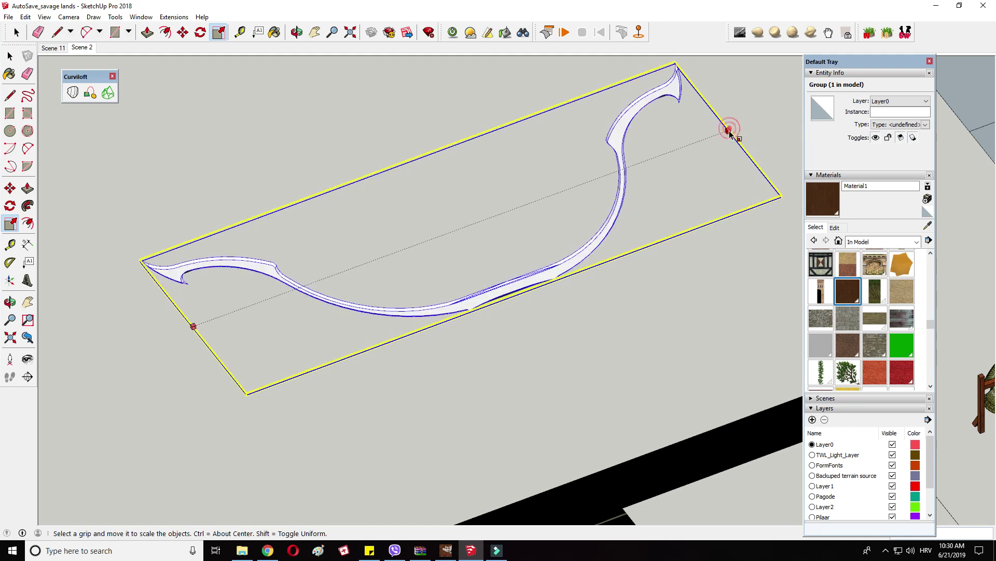
click(732, 145)
scroll(732, 137, up, 2)
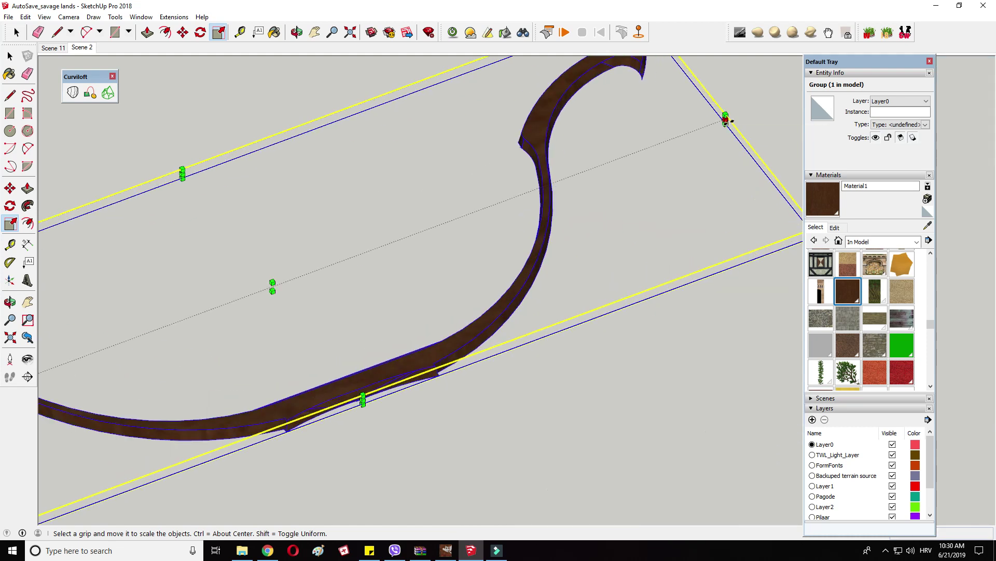
scroll(725, 121, down, 8)
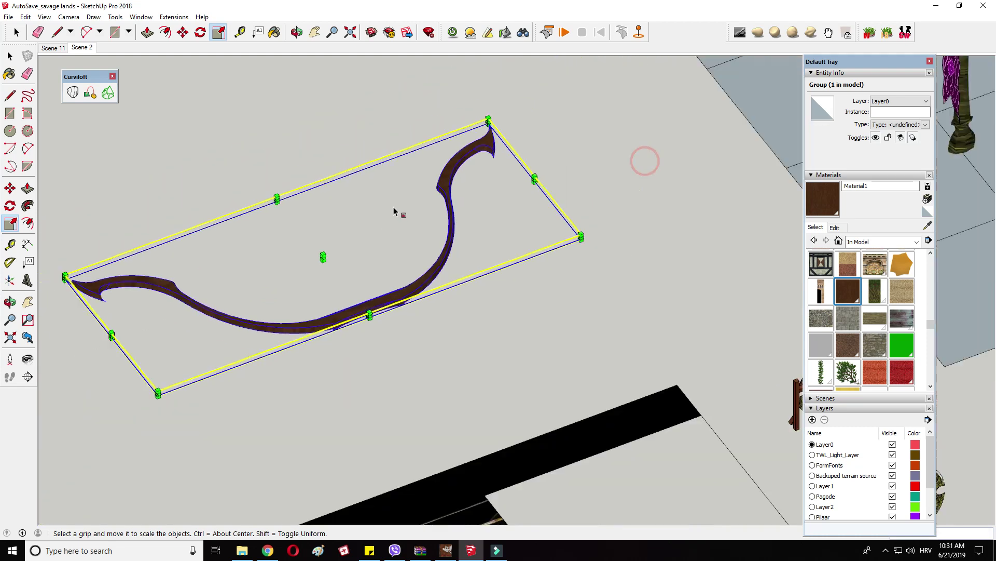
Step: Copy the bow group straight down so the duplicate sits below the original
scroll(237, 438, up, 2)
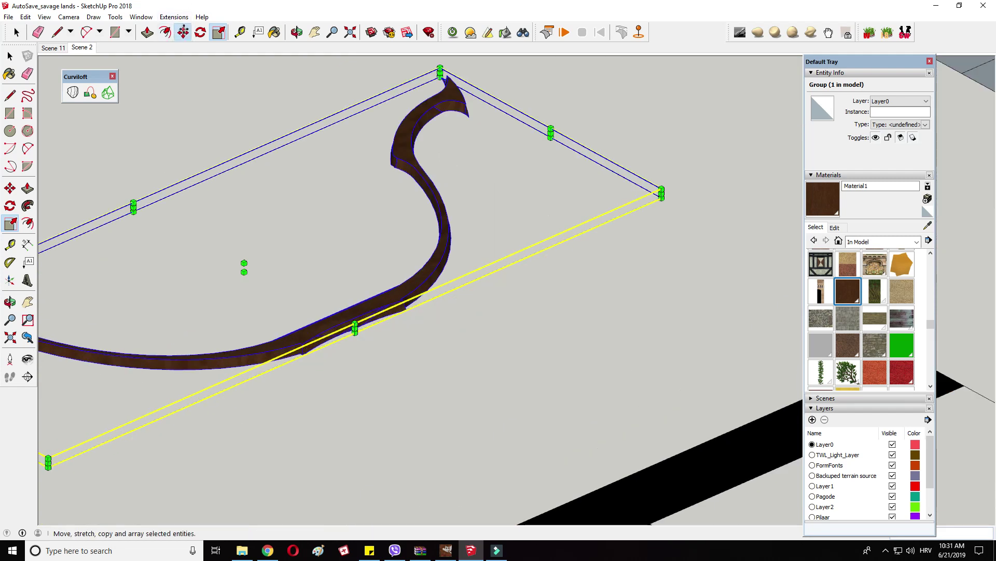
click(182, 32)
scroll(575, 75, down, 2)
key(ctrl)
click(536, 150)
click(534, 202)
Step: Flip the lower bow copy upside down with Scale so its bevelled face points downward
click(224, 28)
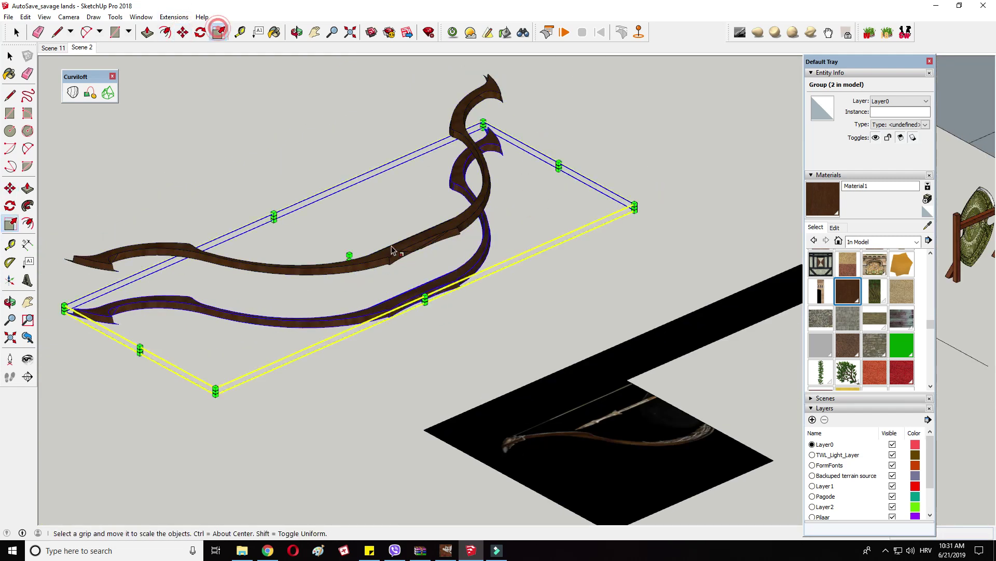
scroll(306, 328, up, 3)
drag(386, 264, 389, 282)
Step: Move the flipped bow copy up vertically to meet the underside of the original bow
key(m)
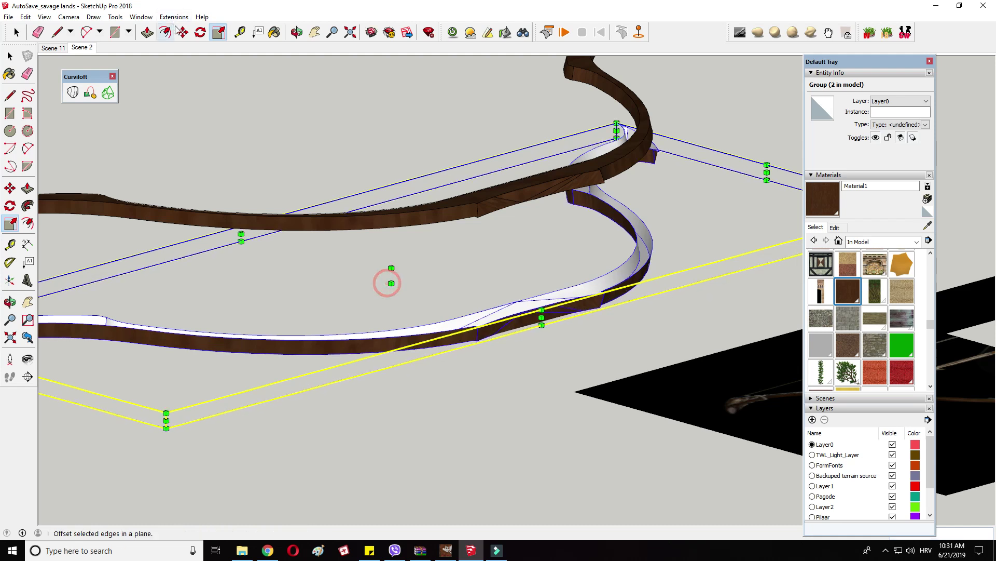
scroll(526, 303, up, 3)
click(526, 303)
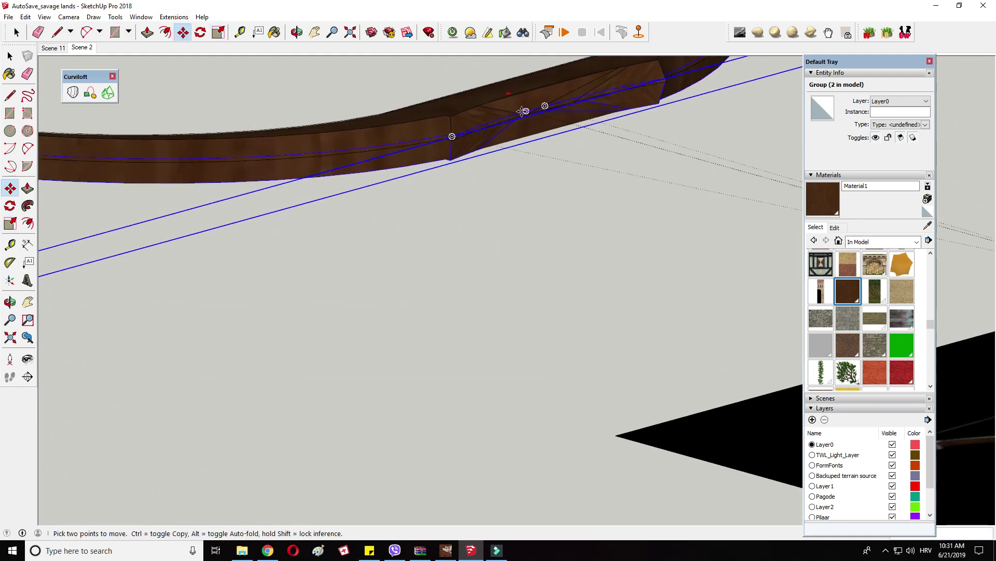
click(526, 170)
scroll(529, 148, down, 6)
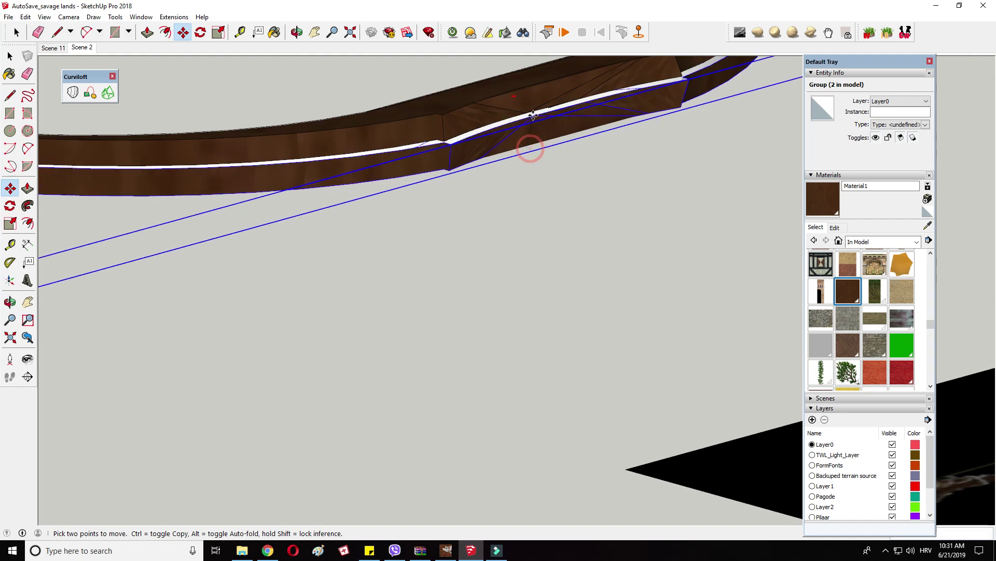
Step: Explode both bow groups into loose geometry
middle_drag(536, 105, 462, 257)
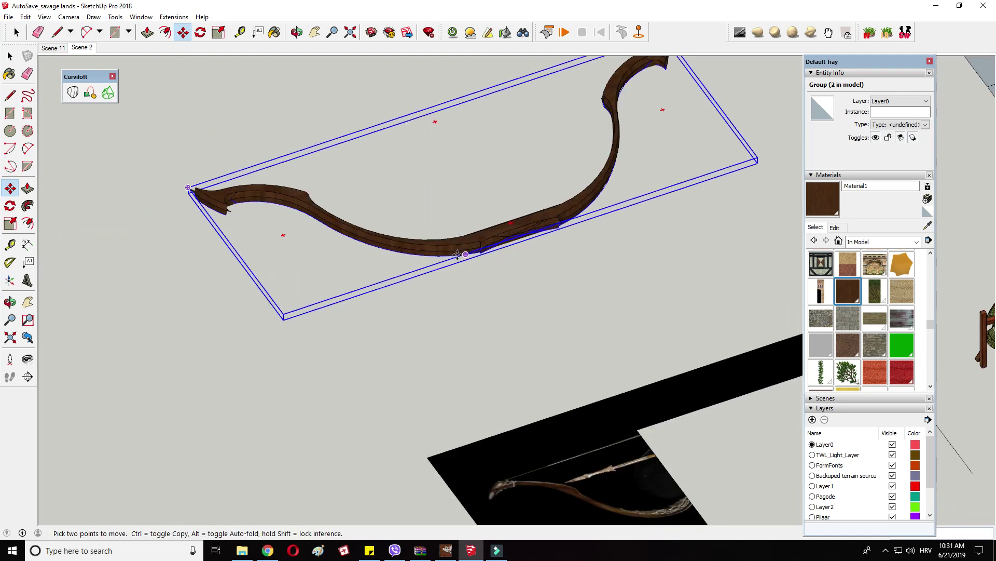
scroll(519, 233, down, 2)
right_click(520, 232)
click(551, 298)
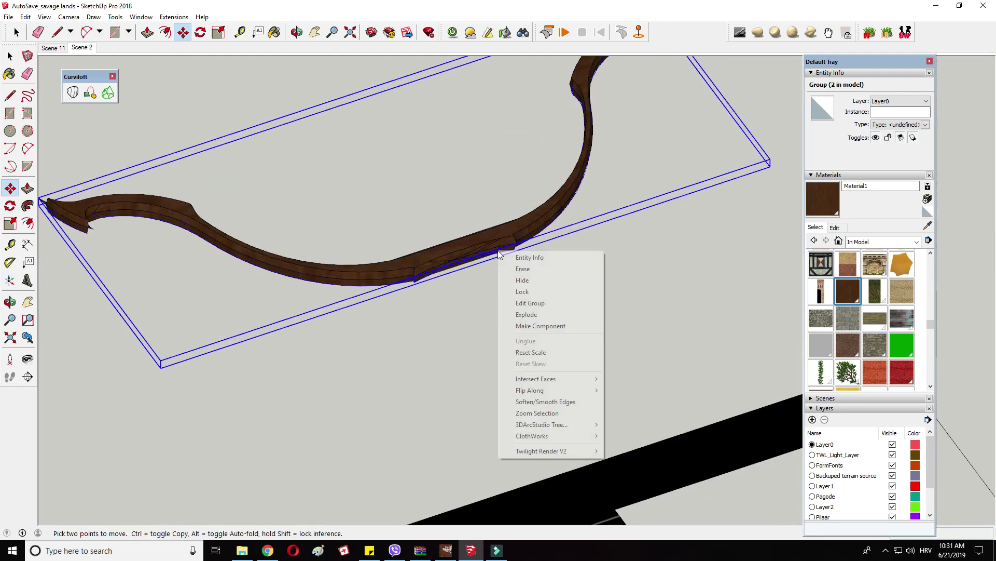
click(529, 314)
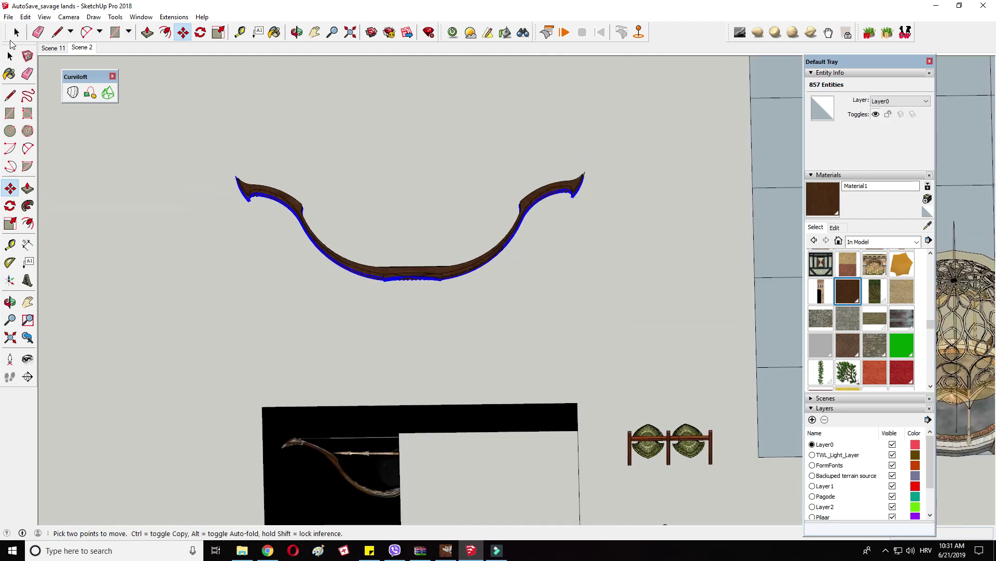
click(16, 32)
drag(220, 138, 647, 306)
scroll(579, 247, up, 2)
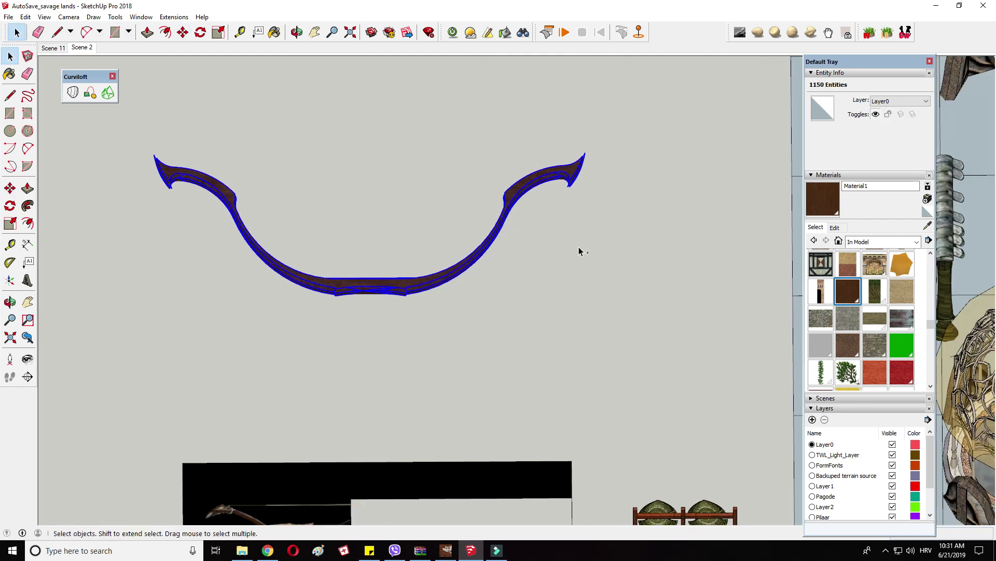
scroll(589, 154, up, 3)
click(590, 153)
click(15, 96)
scroll(728, 185, down, 3)
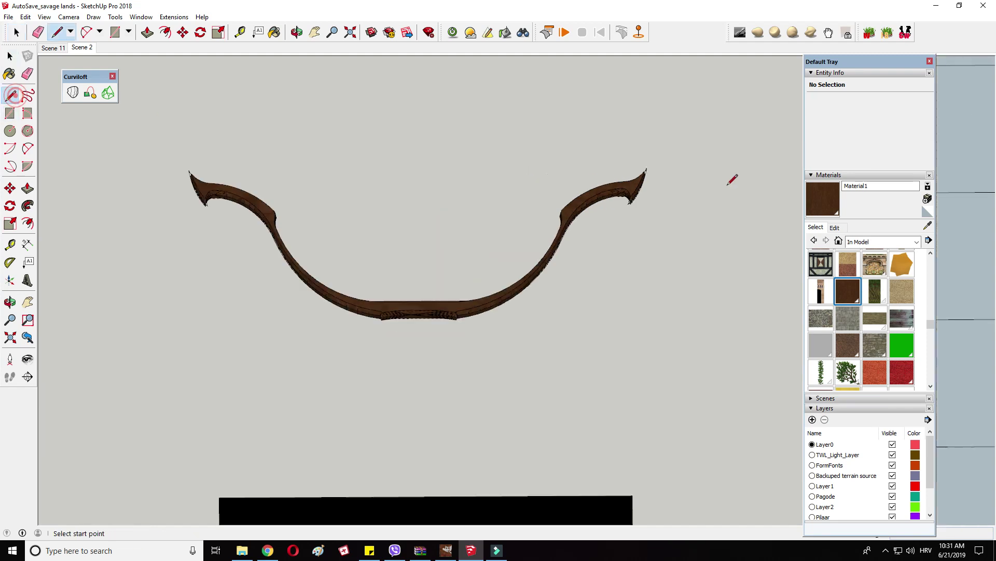
scroll(490, 248, down, 1)
Step: Draw a rectangle on the open side of the bow and Push/Pull it up into a box
click(9, 112)
click(391, 97)
click(498, 155)
click(147, 32)
middle_drag(395, 89, 435, 140)
drag(381, 208, 382, 195)
Step: Select the whole box and make it a group
key(space)
drag(240, 84, 456, 223)
right_click(402, 183)
click(434, 269)
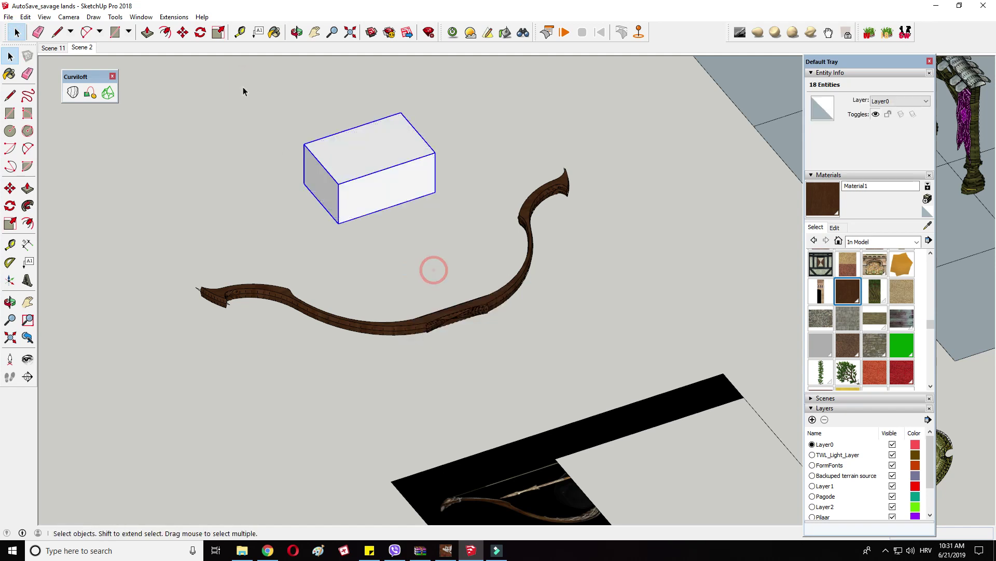
Step: Copy the box group onto one tip of the bow and shift the copy outward so it encloses only the tip
click(183, 32)
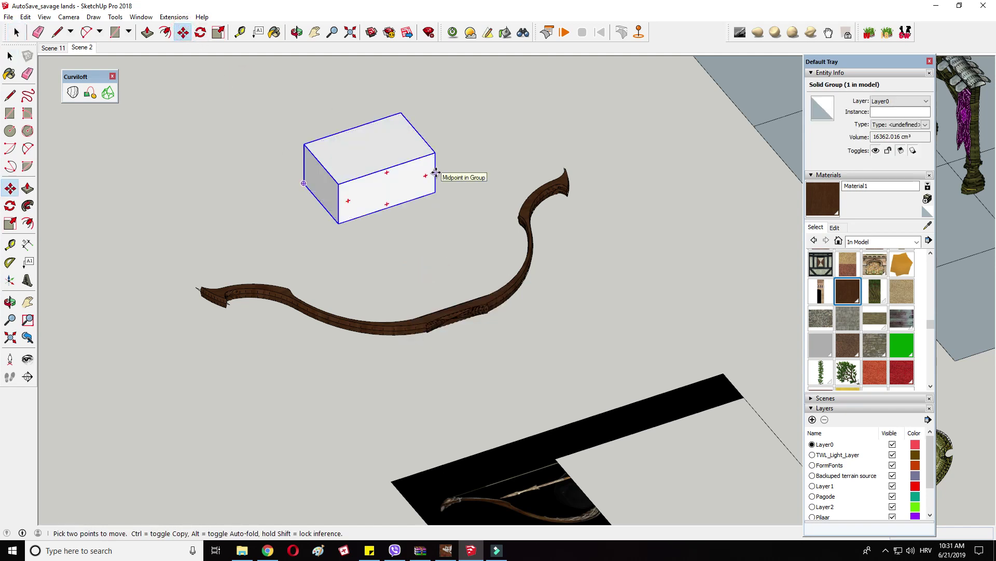
click(435, 173)
key(ctrl)
scroll(213, 282, up, 3)
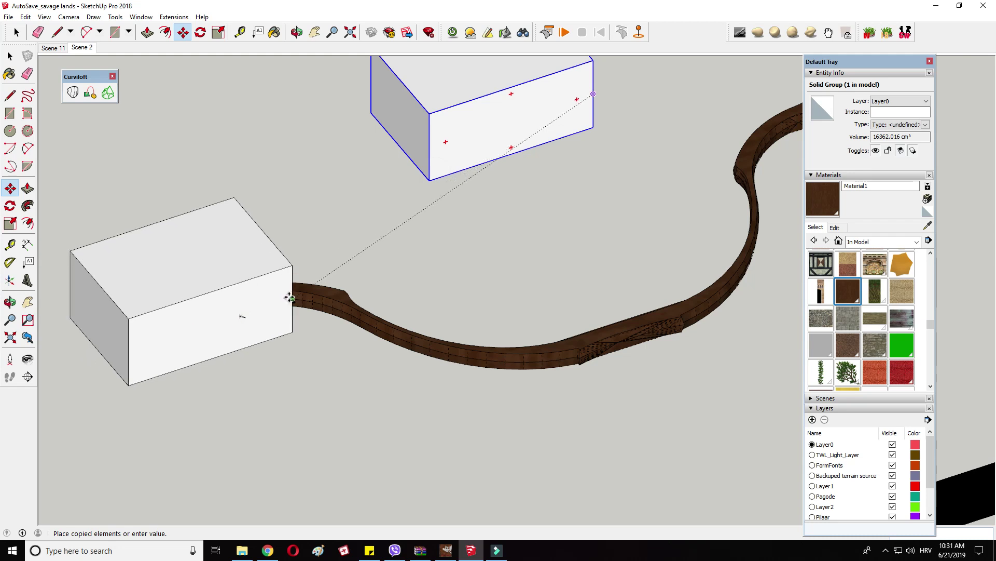
click(289, 297)
scroll(283, 291, up, 2)
middle_drag(454, 249, 365, 233)
scroll(277, 258, down, 2)
drag(264, 267, 214, 269)
middle_drag(270, 260, 229, 316)
scroll(229, 316, down, 5)
Step: Copy the box from the enclosed tip to a spot beyond the opposite end of the bow
click(232, 316)
key(ctrl)
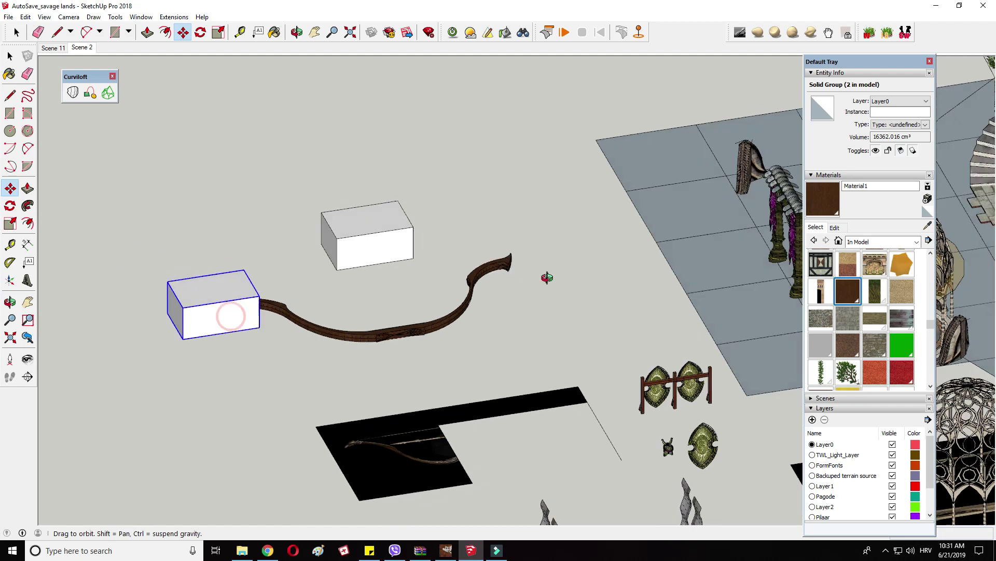
middle_drag(547, 279, 533, 279)
click(534, 279)
scroll(484, 275, up, 3)
click(489, 258)
middle_drag(542, 231, 566, 194)
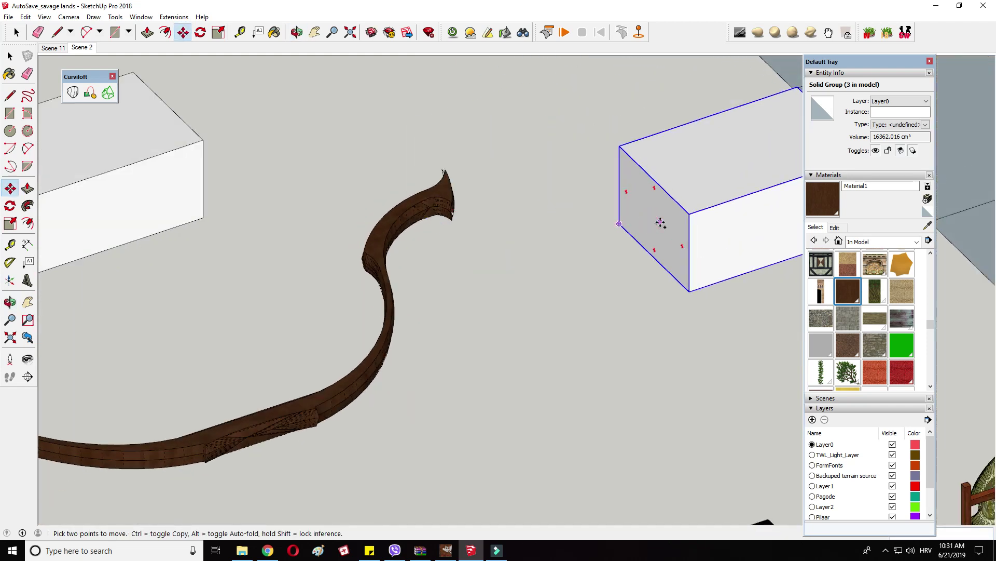
Step: Copy the box beyond the bow's uncovered end inward so that it encloses that tip
click(661, 221)
key(ctrl)
scroll(511, 222, up, 4)
click(350, 219)
scroll(369, 216, down, 1)
scroll(387, 205, down, 2)
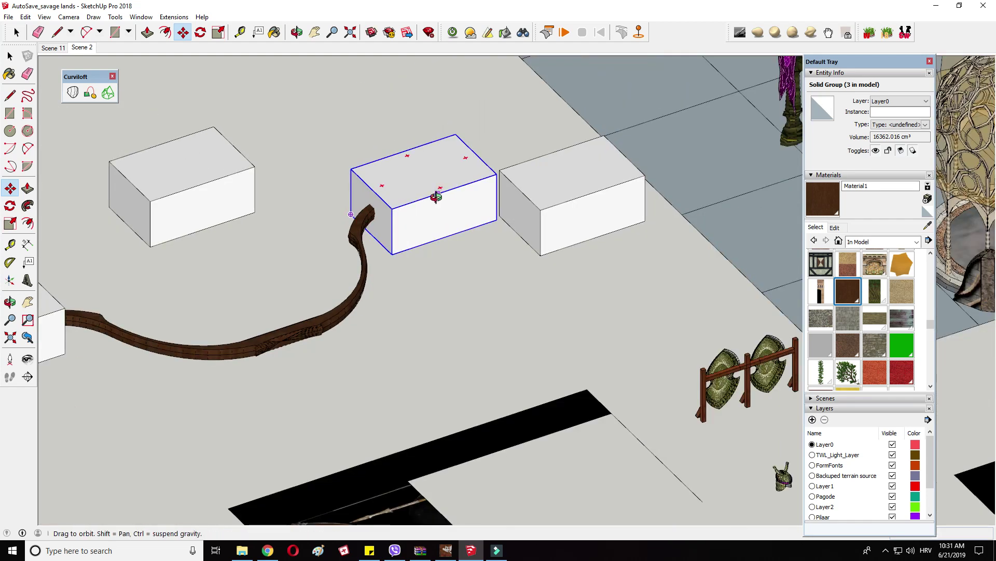
middle_drag(436, 196, 453, 220)
Step: Intersect the boxes at both bow tips with the model to split the bow's faces, and delete those boxes
right_click(380, 146)
mouse_move(426, 274)
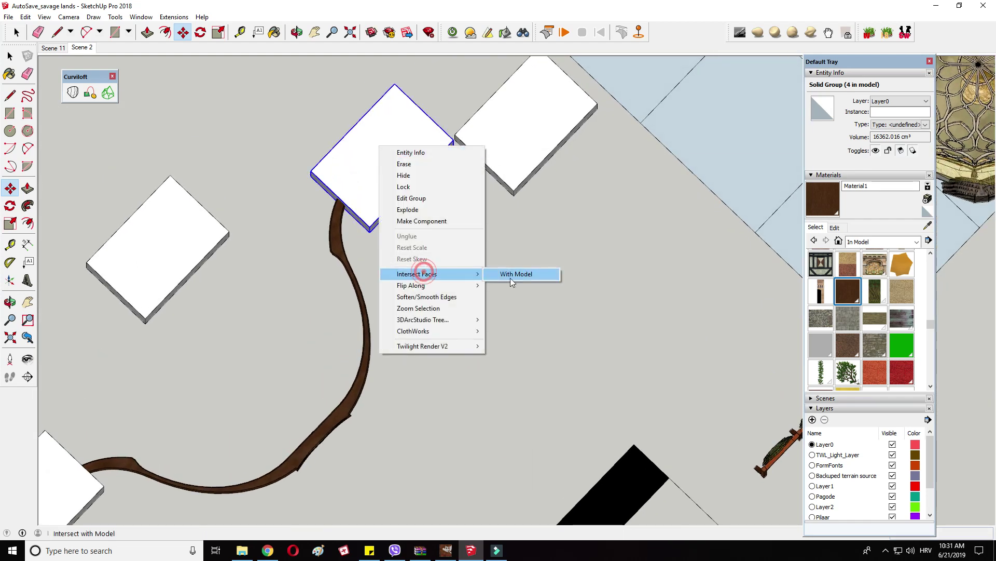
click(513, 274)
middle_drag(518, 156, 363, 197)
right_click(289, 164)
mouse_move(329, 289)
click(415, 289)
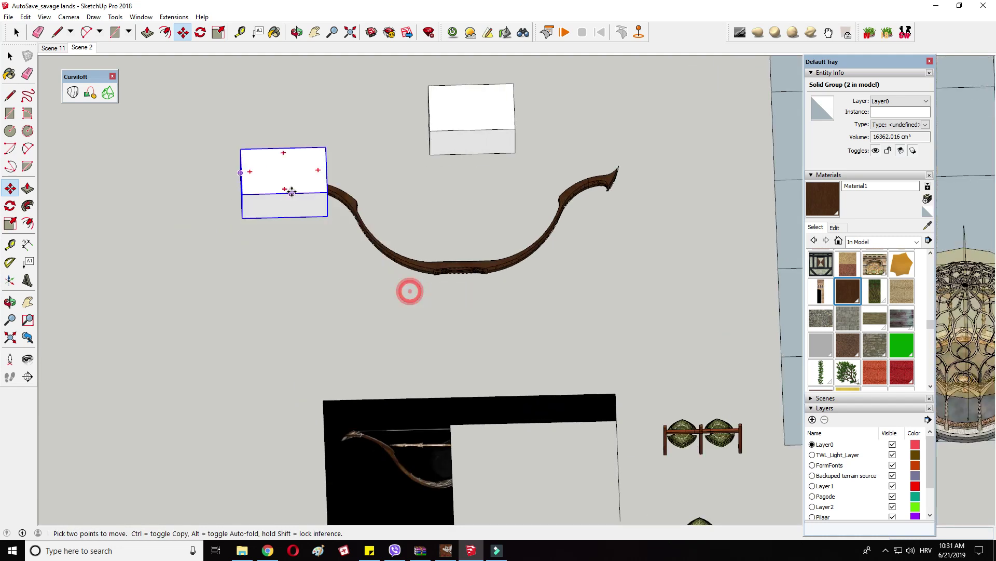
Step: Copy the remaining box over the bow's central grip and adjust its position
scroll(410, 208, up, 3)
key(ctrl)
click(455, 135)
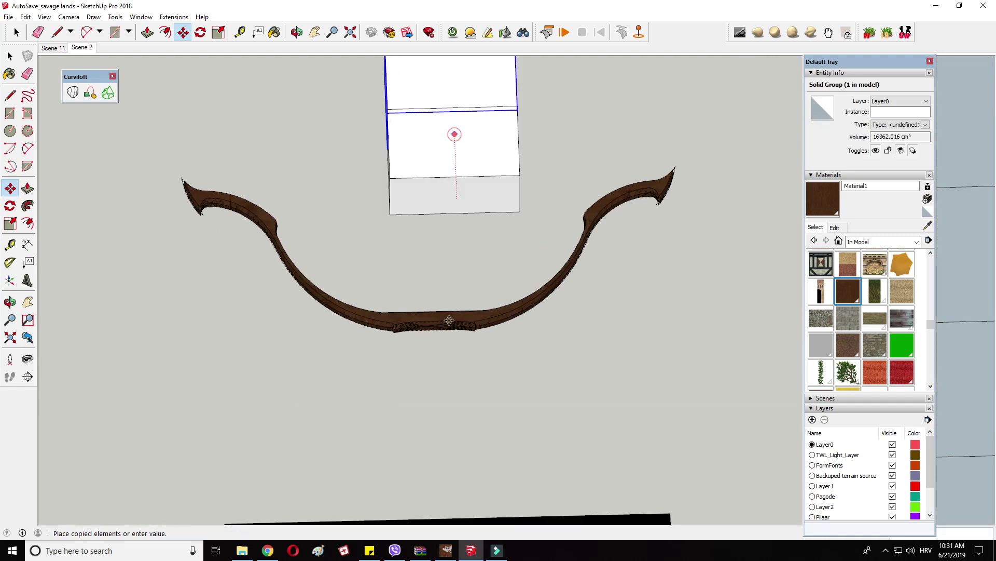
click(434, 328)
scroll(460, 266, up, 3)
drag(461, 266, 463, 276)
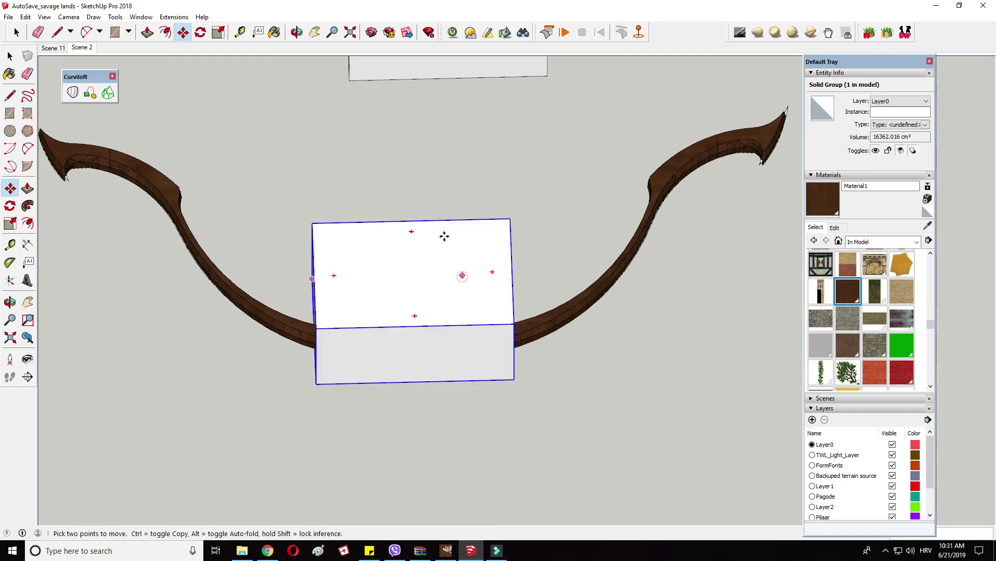
Step: Scale the grip box narrower from both ends to fit the length of the bow's grip
click(214, 37)
middle_drag(415, 301, 477, 283)
click(477, 282)
drag(348, 345, 384, 338)
middle_drag(385, 337, 458, 294)
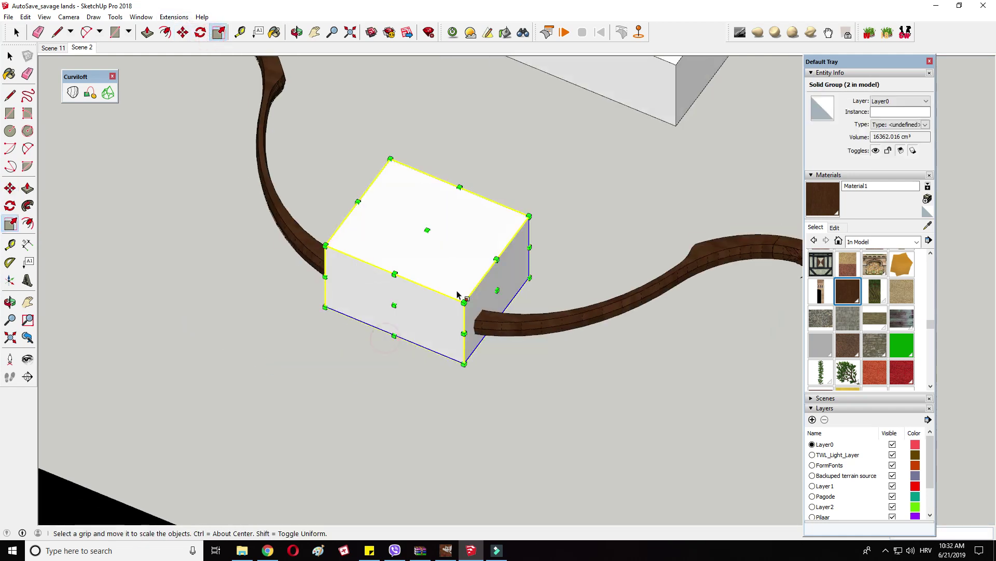
drag(497, 290, 474, 278)
Step: Intersect the grip box with the model to split the bow at the grip, and delete the box
right_click(442, 249)
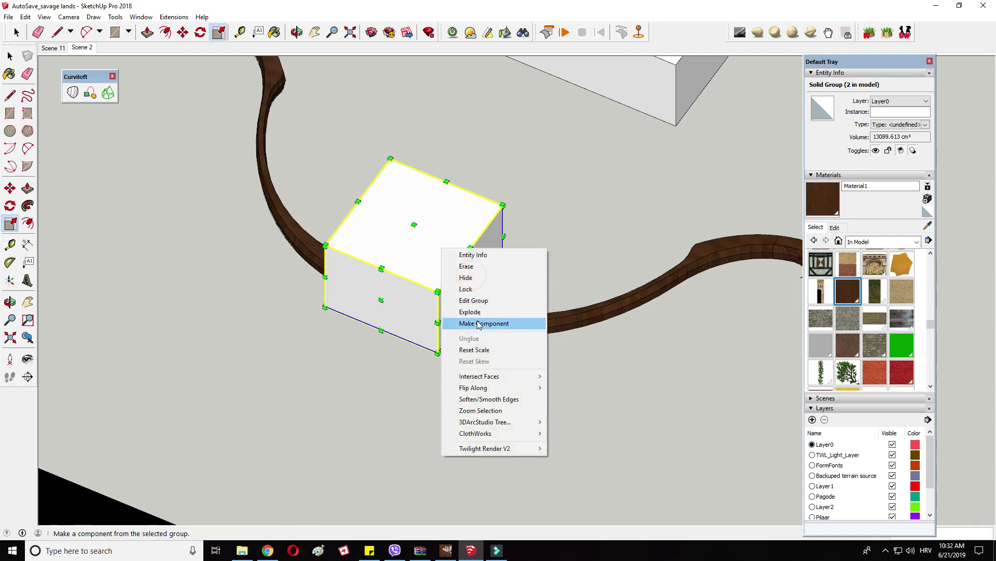
mouse_move(500, 376)
click(586, 375)
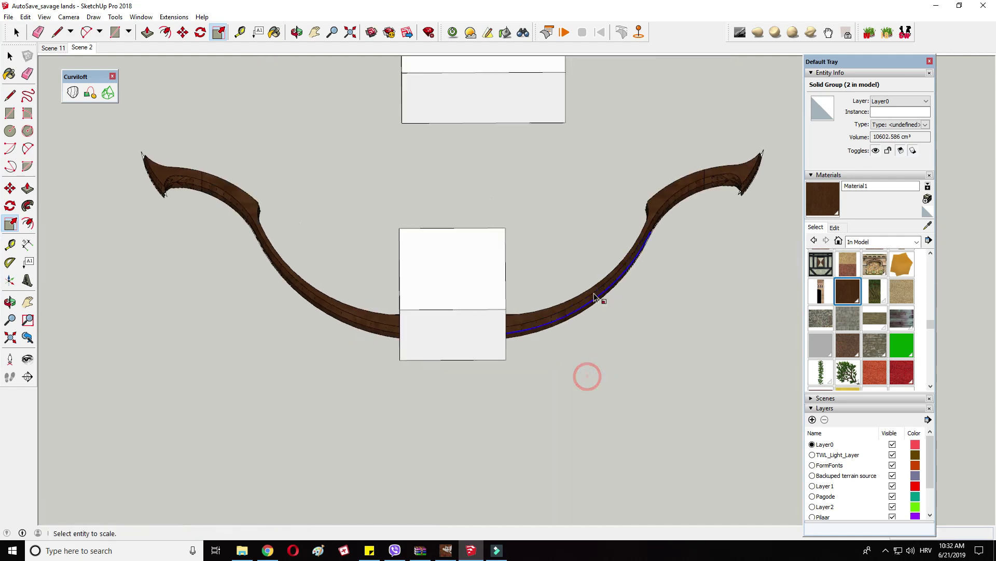
key(Delete)
Step: Paint the first split-off tip of the bow with the yellow Material26
scroll(880, 300, down, 4)
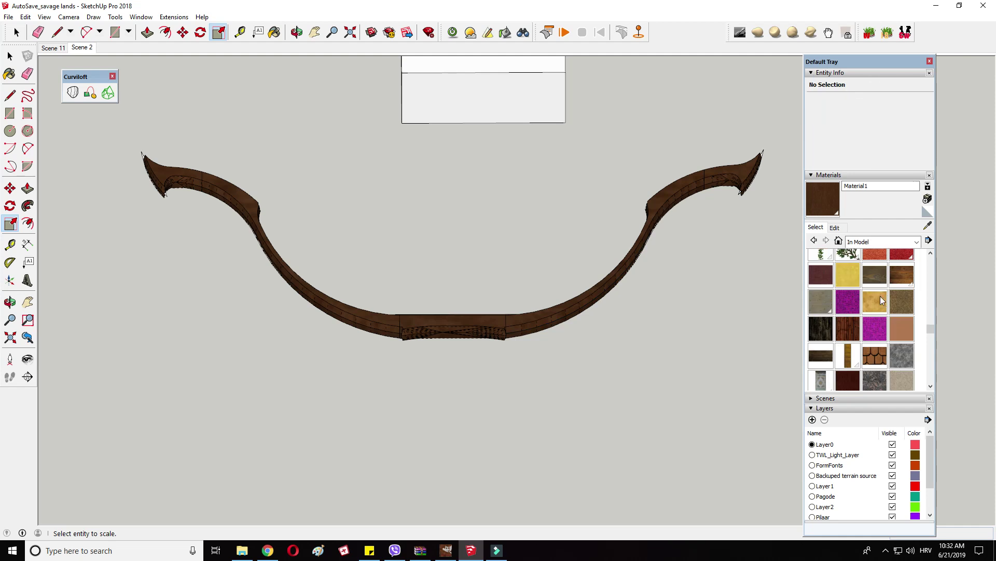
click(839, 280)
click(14, 32)
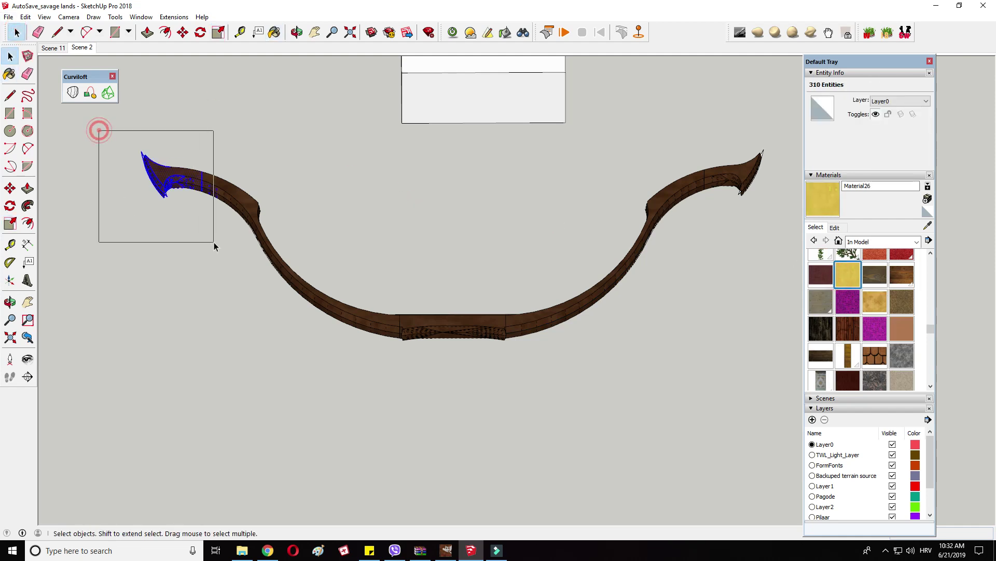
click(8, 73)
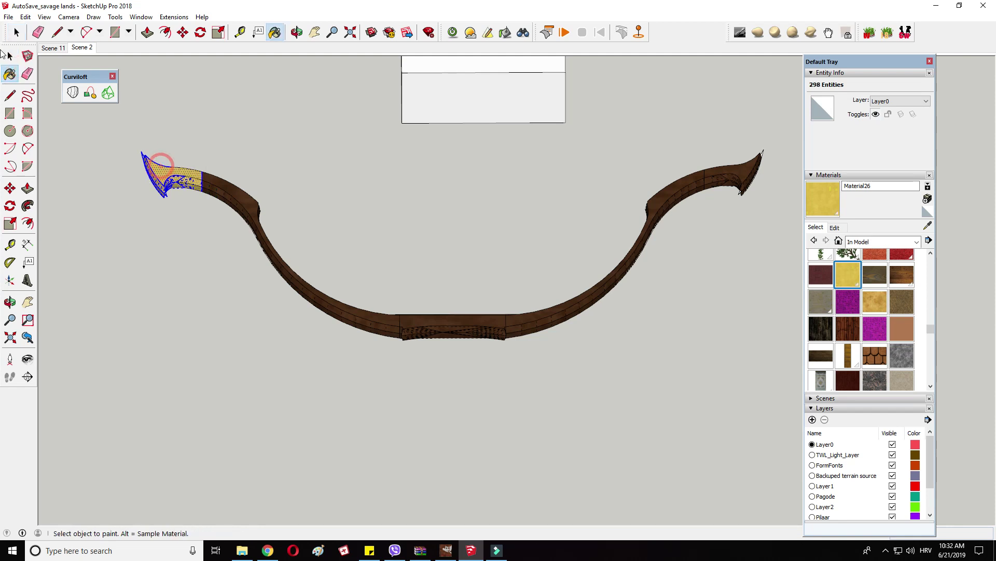
Step: Paint the bow's grip section and its opposite tip with the yellow Material26
click(11, 56)
drag(506, 376, 507, 376)
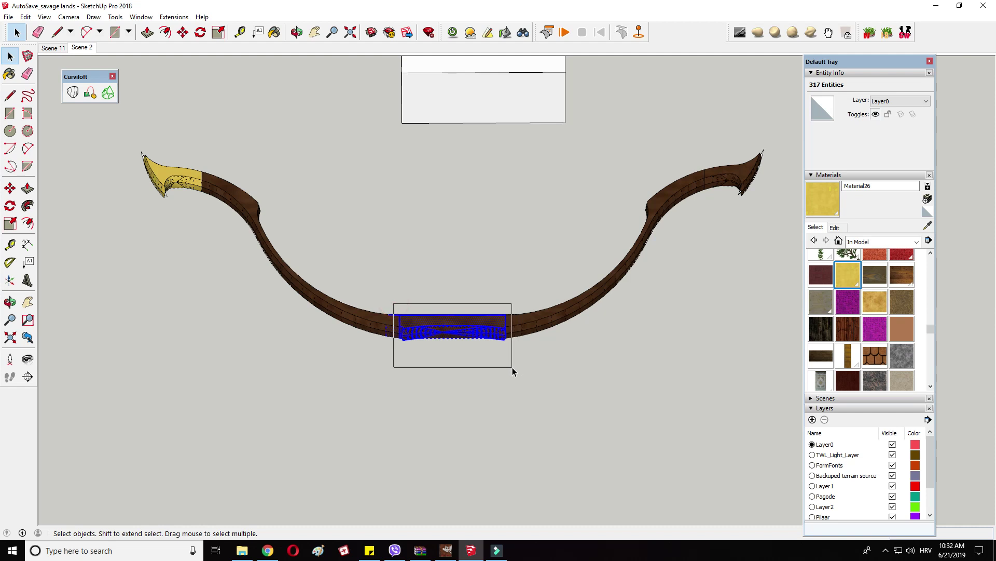
click(9, 74)
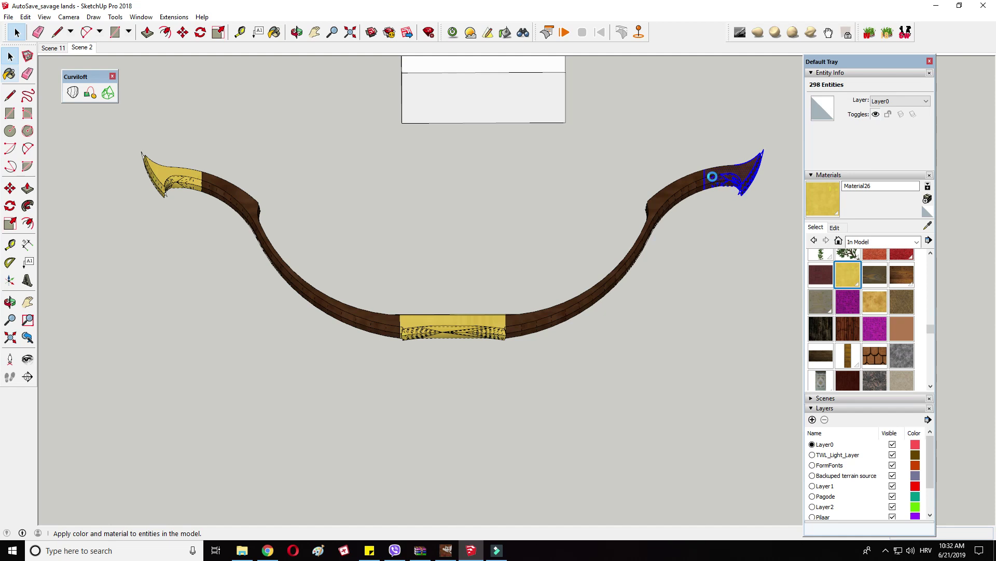
click(701, 148)
Step: Select the entire painted bow and make it a group
scroll(675, 176, down, 2)
middle_drag(541, 199, 518, 237)
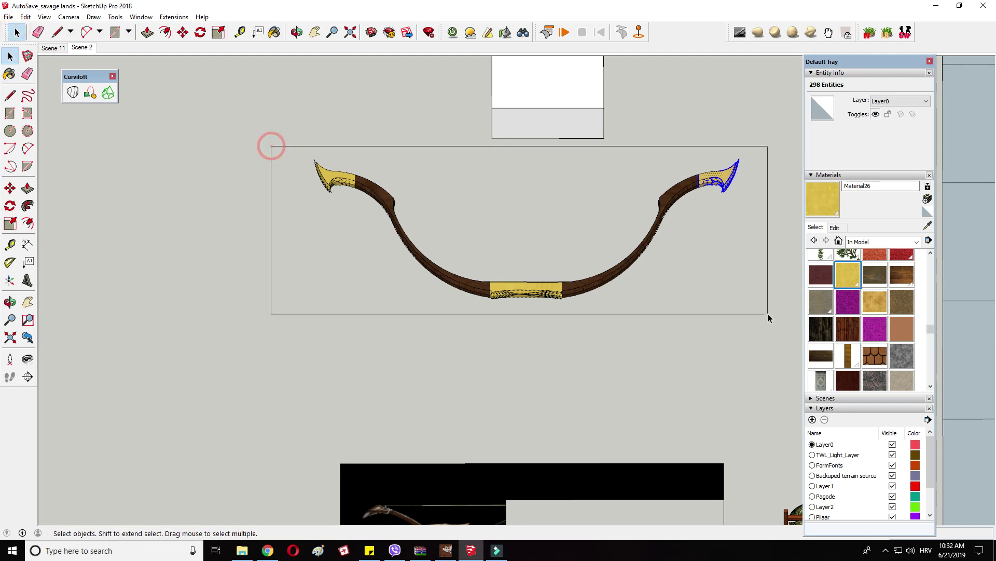
drag(769, 314, 769, 315)
right_click(679, 189)
click(704, 279)
Step: Draw a long narrow rectangle inside the bow's open side and paint it with the copper-brown Material99
middle_drag(590, 244, 398, 184)
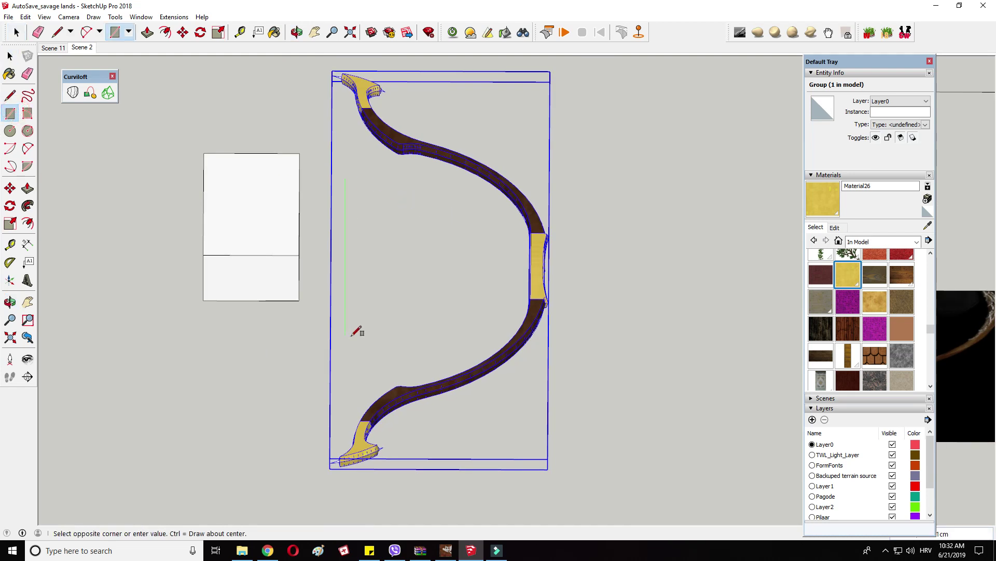
scroll(893, 335, down, 2)
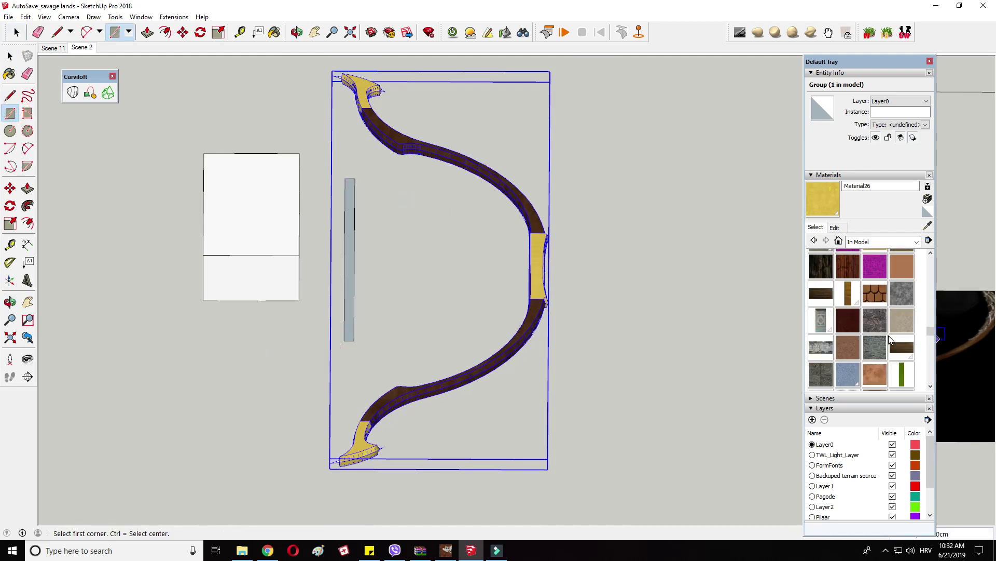
click(885, 370)
middle_drag(519, 260, 457, 240)
scroll(379, 165, up, 5)
click(376, 167)
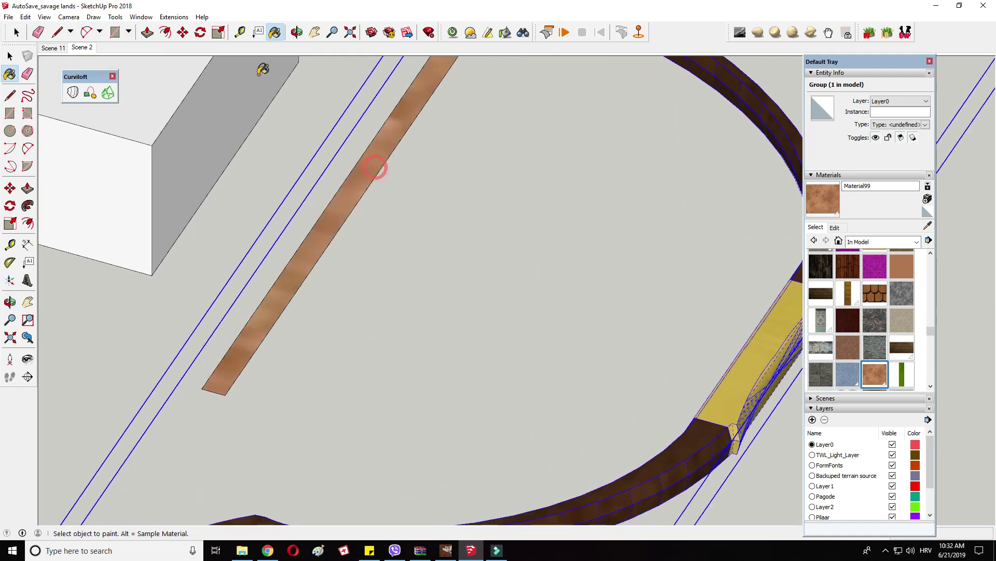
Step: Push/Pull the narrow copper-brown strip into a bar and make it a group
click(147, 33)
scroll(359, 155, up, 2)
drag(358, 155, 372, 123)
scroll(436, 160, down, 5)
middle_drag(447, 161, 511, 154)
key(space)
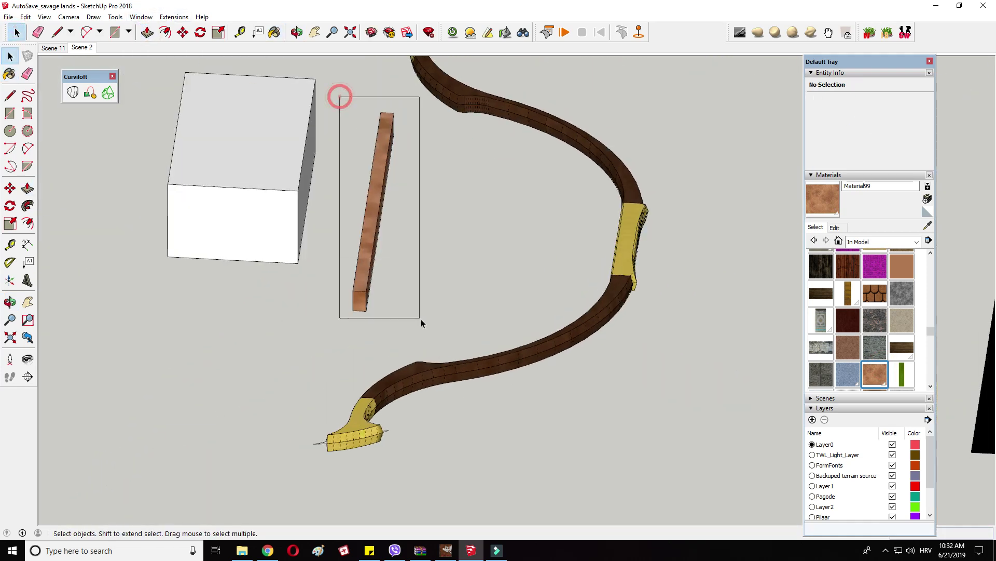
right_click(383, 173)
click(410, 258)
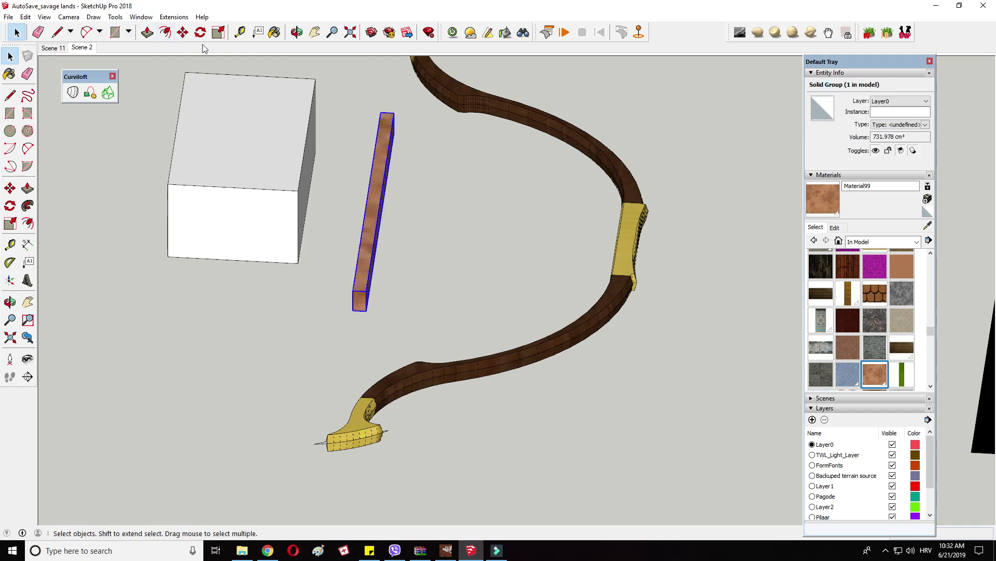
Step: Scale the copper-brown bar group down to a thinner cross-section
click(219, 32)
scroll(353, 197, up, 3)
drag(394, 217, 391, 237)
scroll(397, 241, up, 4)
scroll(324, 211, down, 2)
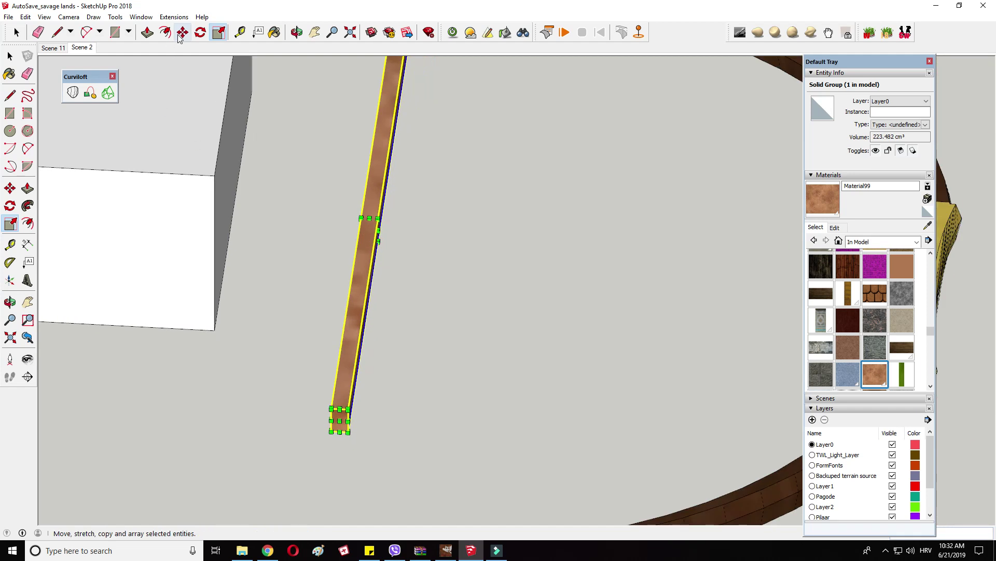
Step: Move the copper-brown bar onto the bow so that one end sits at the yellow tip
click(179, 36)
middle_drag(467, 208, 247, 245)
scroll(247, 244, down, 1)
click(270, 279)
scroll(271, 281, down, 2)
middle_drag(271, 280, 76, 205)
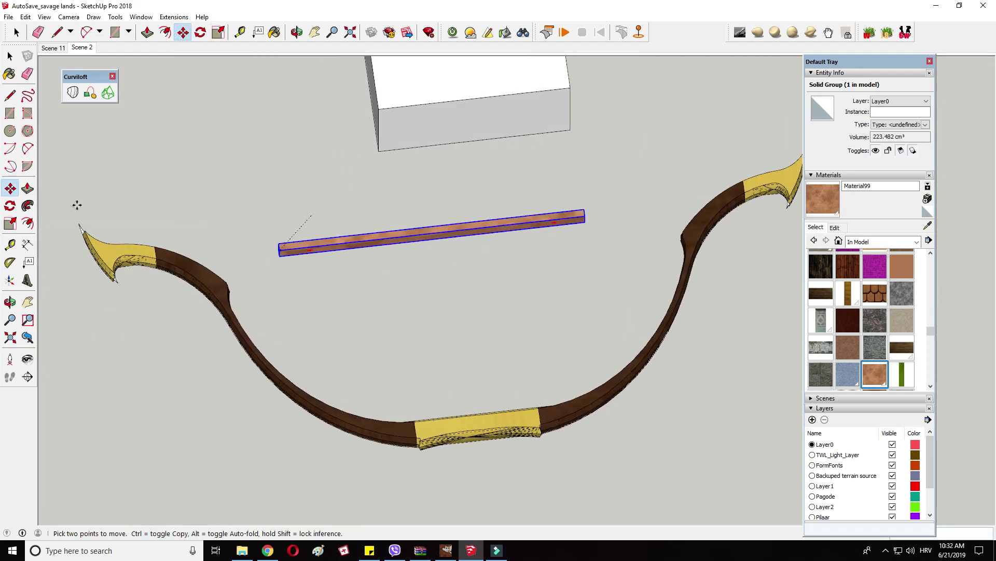
scroll(77, 205, up, 3)
click(143, 279)
middle_drag(146, 280, 195, 347)
scroll(280, 275, up, 2)
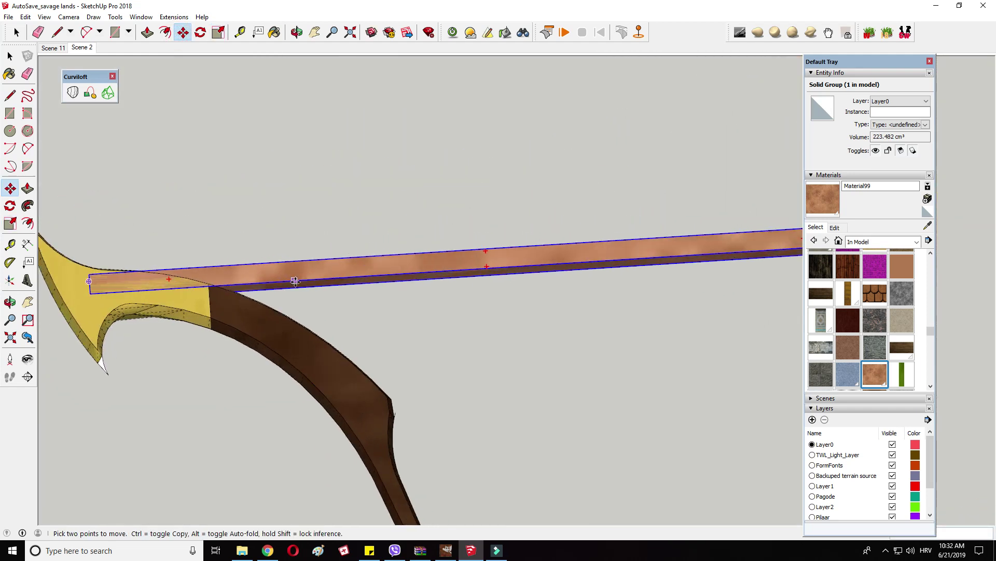
Step: Nudge the copper-brown bar into line with the yellow tip across the bow's open side
click(295, 281)
click(292, 256)
click(316, 252)
click(290, 252)
scroll(317, 252, down, 1)
middle_drag(356, 247, 727, 199)
scroll(524, 371, up, 3)
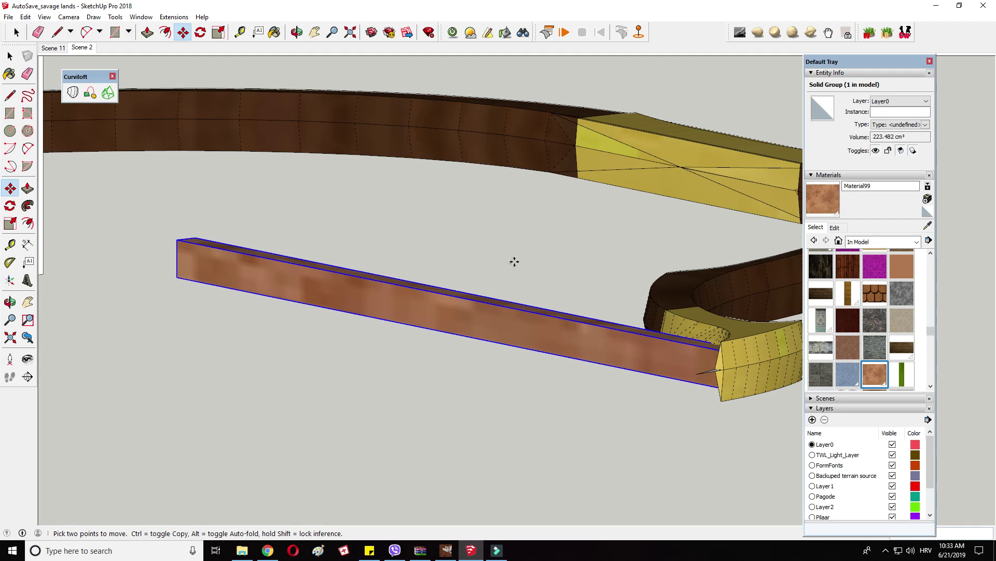
Step: Scale the copper-brown bar lengthwise until it reaches the opposite yellow tip as the bowstring
scroll(514, 263, down, 5)
middle_drag(514, 263, 683, 310)
middle_drag(556, 342, 643, 454)
middle_drag(565, 410, 691, 426)
click(218, 33)
middle_drag(550, 244, 227, 363)
scroll(495, 317, up, 1)
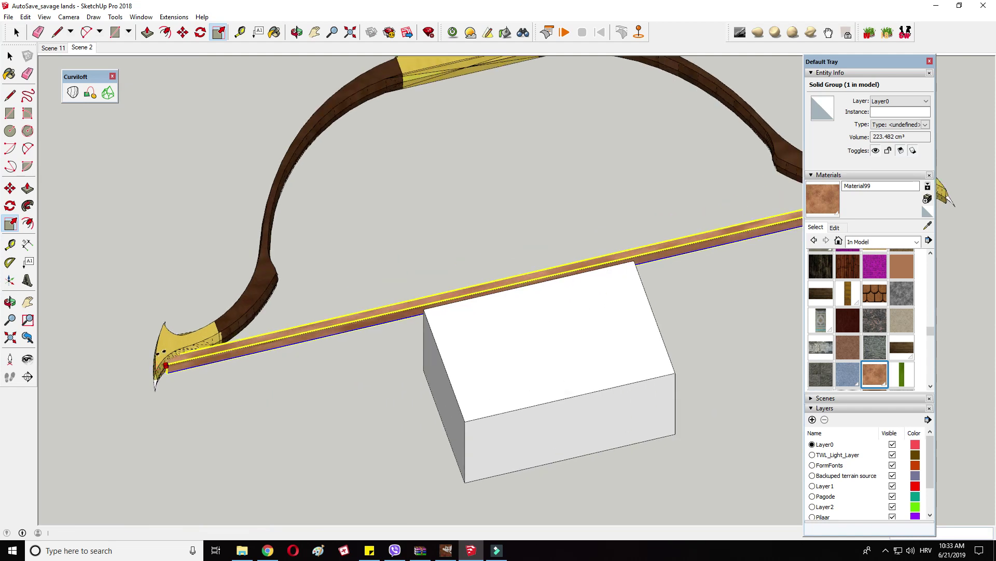
drag(174, 357, 176, 356)
scroll(285, 308, down, 2)
middle_drag(374, 256, 363, 332)
Step: Select the bow together with its string and make them one group
click(16, 32)
middle_drag(353, 180, 390, 170)
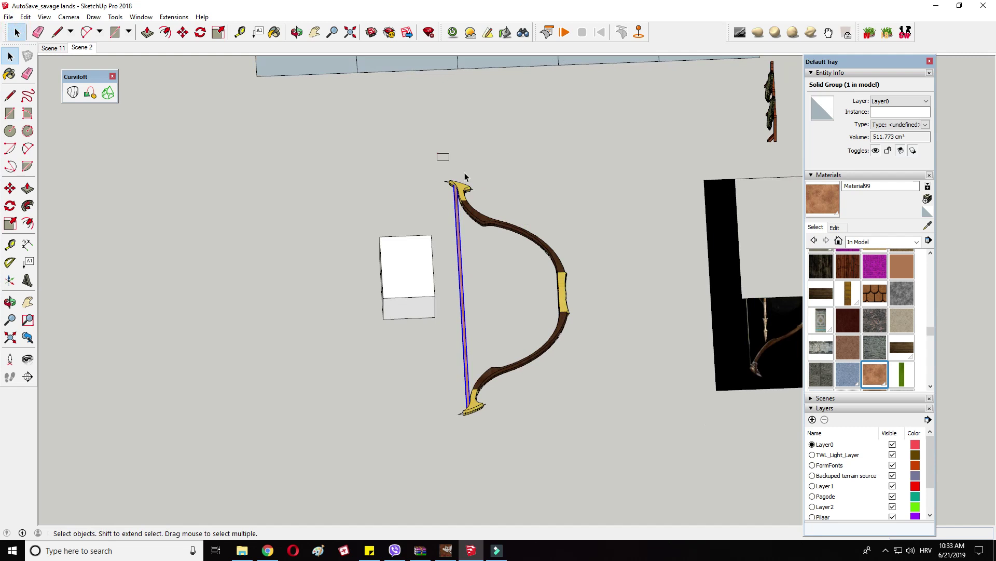
drag(465, 173, 661, 499)
right_click(552, 258)
click(593, 360)
Step: Copy the strung bow group sideways toward the black reference image
scroll(364, 308, down, 2)
middle_drag(363, 308, 356, 300)
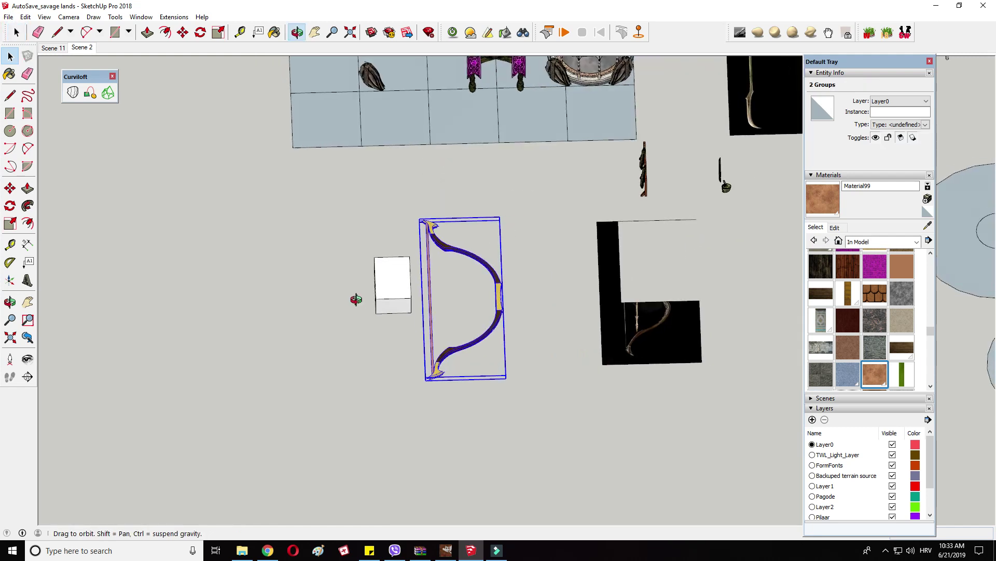
key(ctrl)
click(464, 468)
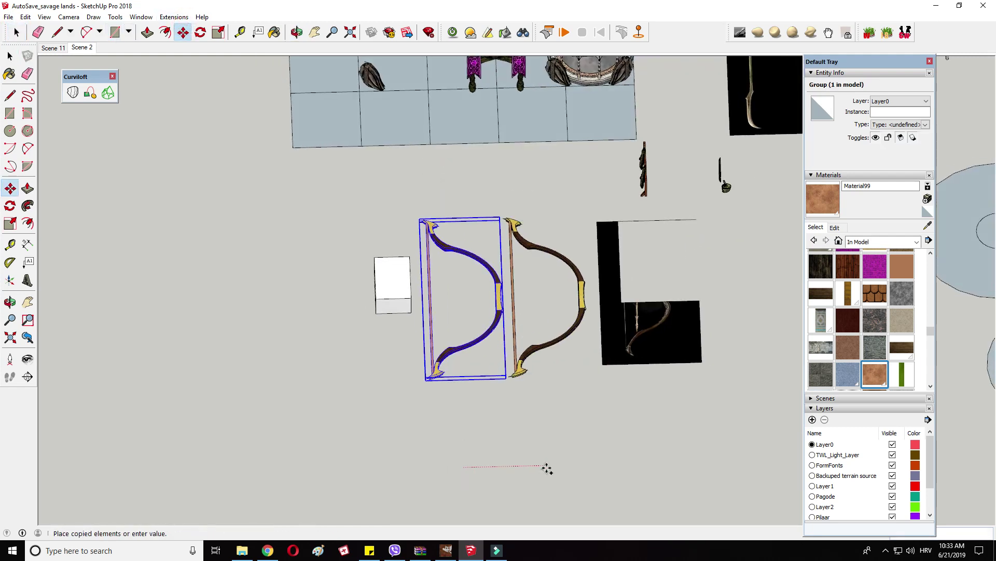
click(547, 467)
Step: Scale the copied bow lengthwise into a noticeably taller bow
click(224, 35)
scroll(514, 217, up, 2)
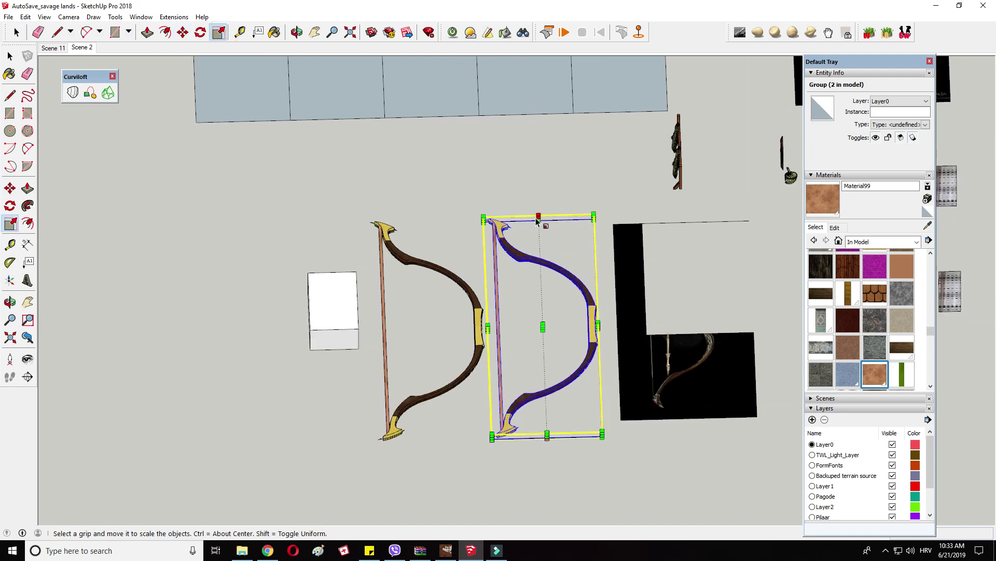
click(537, 218)
click(535, 214)
key(ctrl+z)
middle_drag(470, 266, 451, 120)
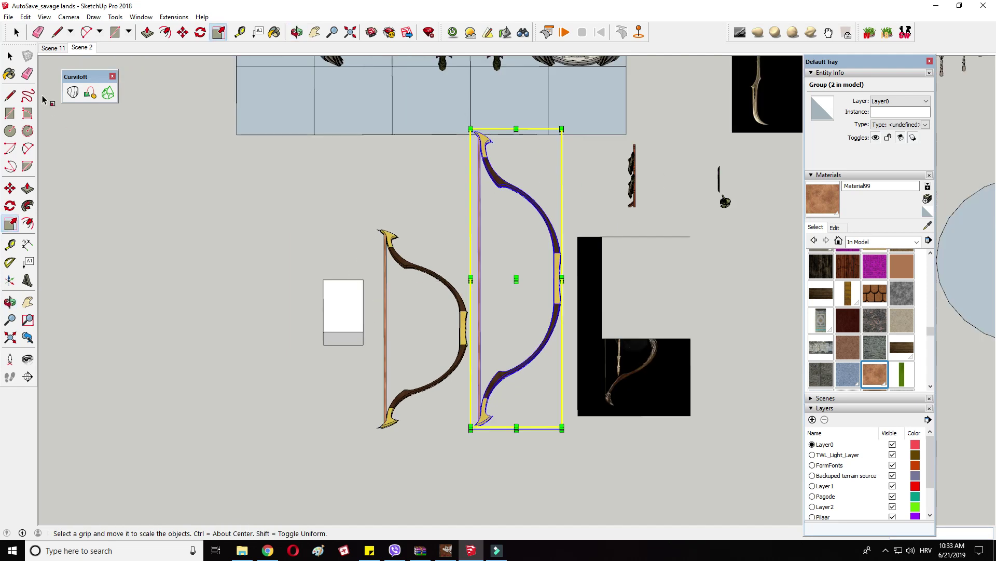
Step: Select the short and the tall bow and make them one group
click(16, 33)
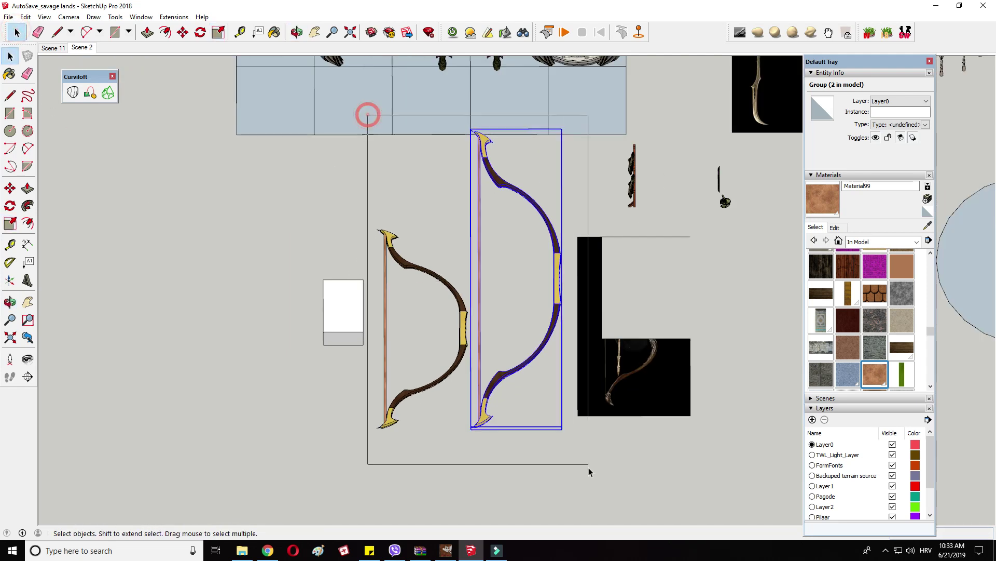
drag(589, 471, 589, 472)
scroll(521, 216, up, 2)
right_click(515, 186)
click(551, 274)
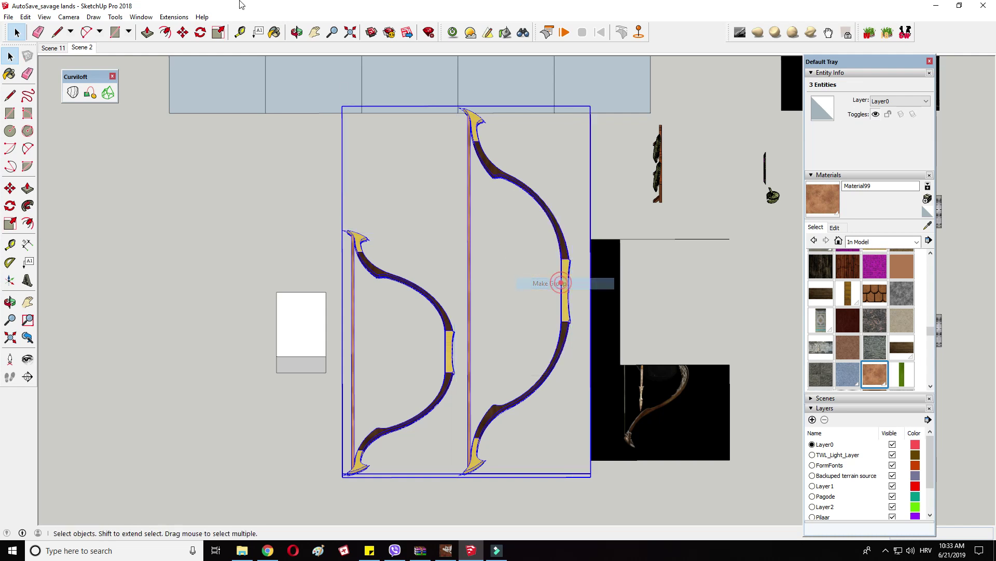
Step: Scale the two-bow group down overall and increase its thickness
click(218, 32)
click(592, 474)
click(449, 204)
middle_drag(202, 451, 305, 407)
scroll(369, 180, up, 3)
scroll(392, 240, up, 2)
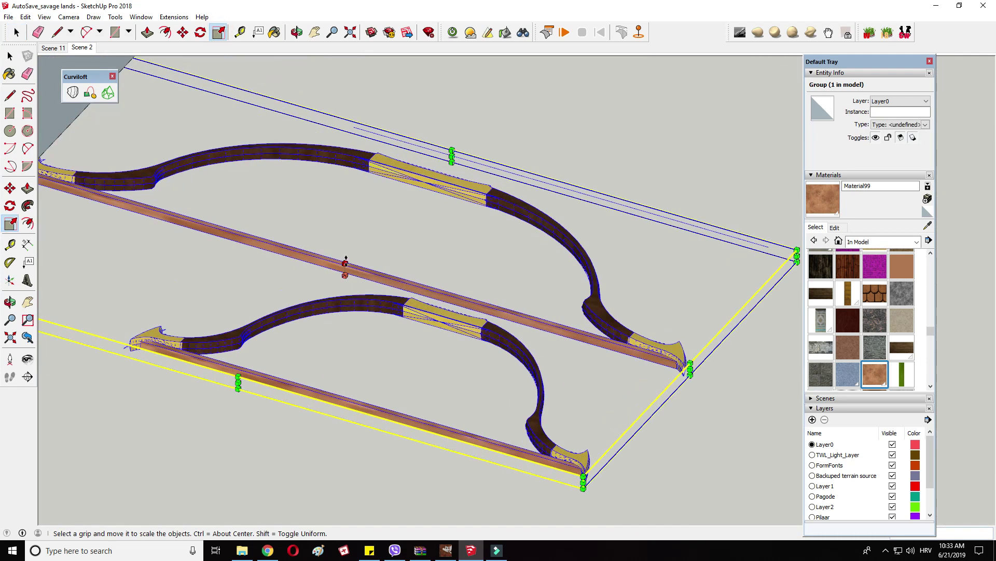
click(344, 259)
click(345, 250)
scroll(358, 130, down, 3)
Step: Rotate the two-bow group from lying flat to standing upright beside the tiled floor
click(183, 33)
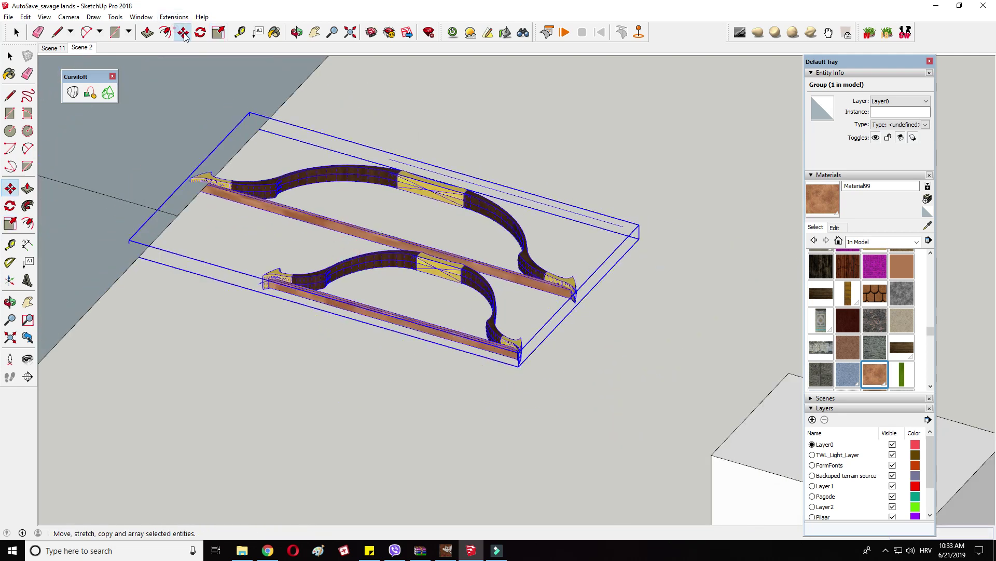
click(479, 347)
click(329, 348)
middle_drag(329, 348, 471, 323)
click(492, 74)
click(525, 156)
scroll(441, 291, down, 3)
scroll(343, 344, down, 2)
middle_drag(343, 344, 319, 370)
scroll(399, 334, down, 2)
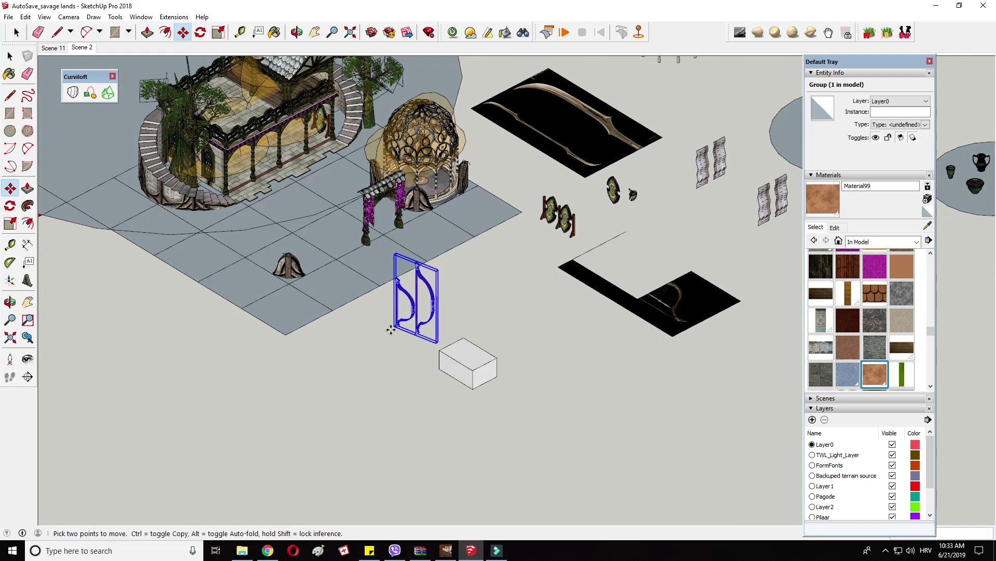
Step: Scale the upright two-bow group down uniformly from its corner
scroll(395, 337, up, 3)
click(219, 32)
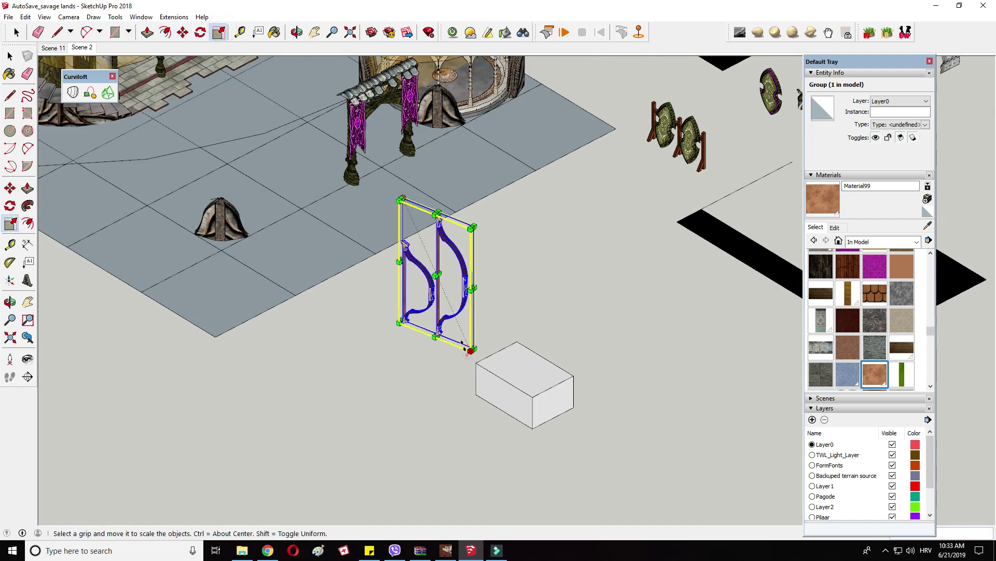
drag(464, 347, 426, 285)
scroll(434, 279, up, 8)
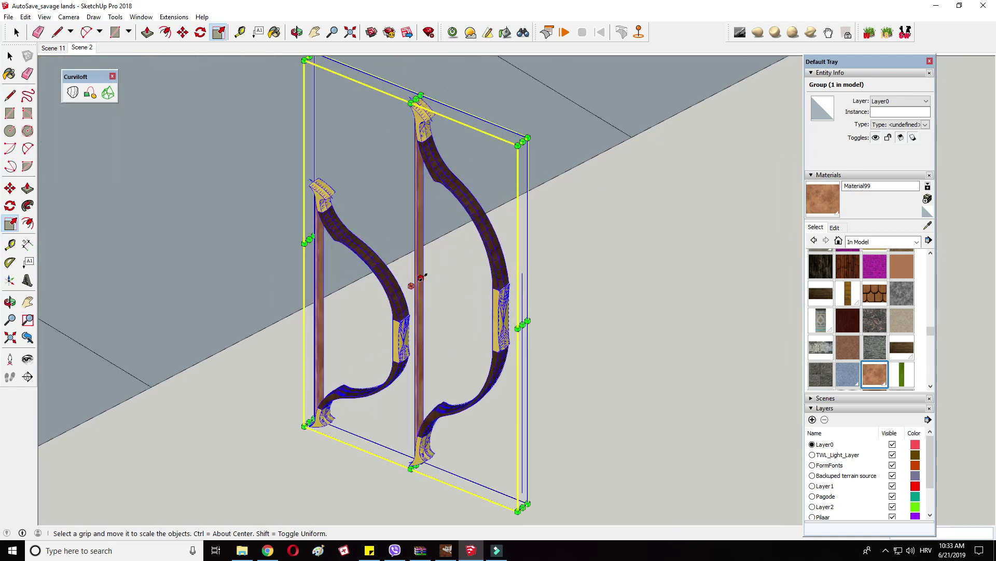
scroll(395, 324, down, 6)
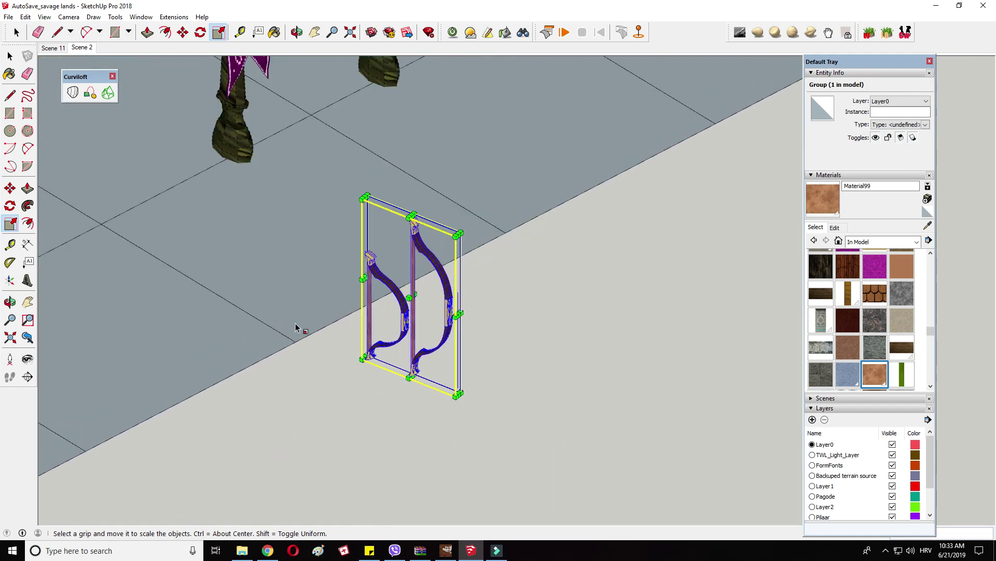
Step: Copy the shield rack onto the floor edge next to the two bows
click(184, 33)
scroll(534, 306, down, 3)
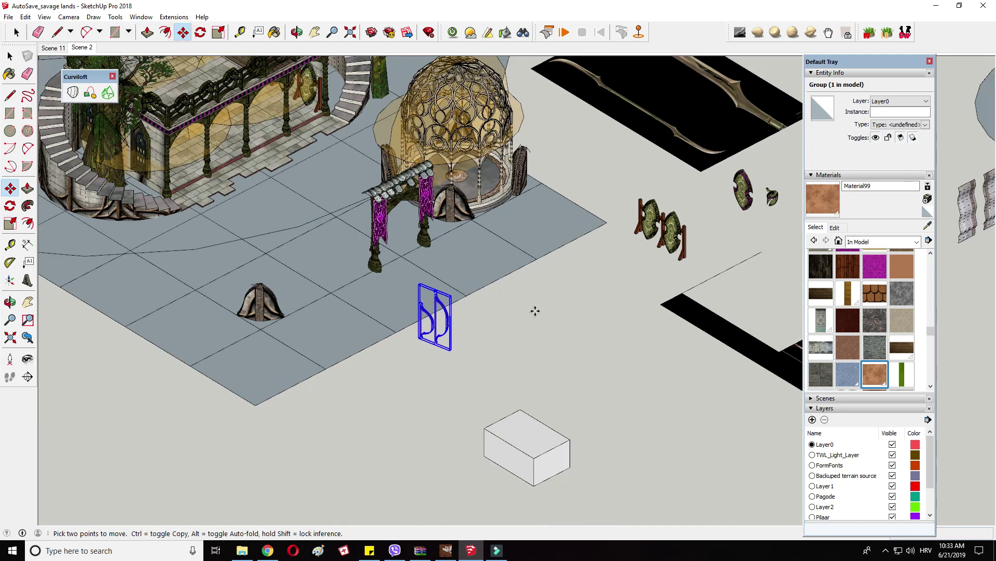
scroll(674, 259, up, 5)
key(ctrl)
click(680, 264)
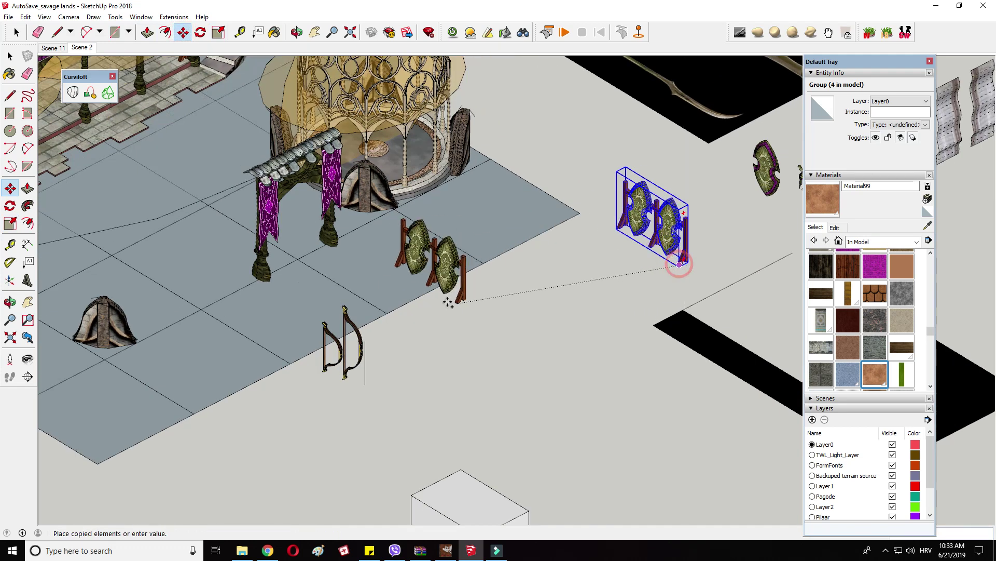
Step: Open the copied rack group and delete its shields, keeping only the wooden frame
scroll(410, 264, up, 2)
right_click(422, 253)
click(447, 316)
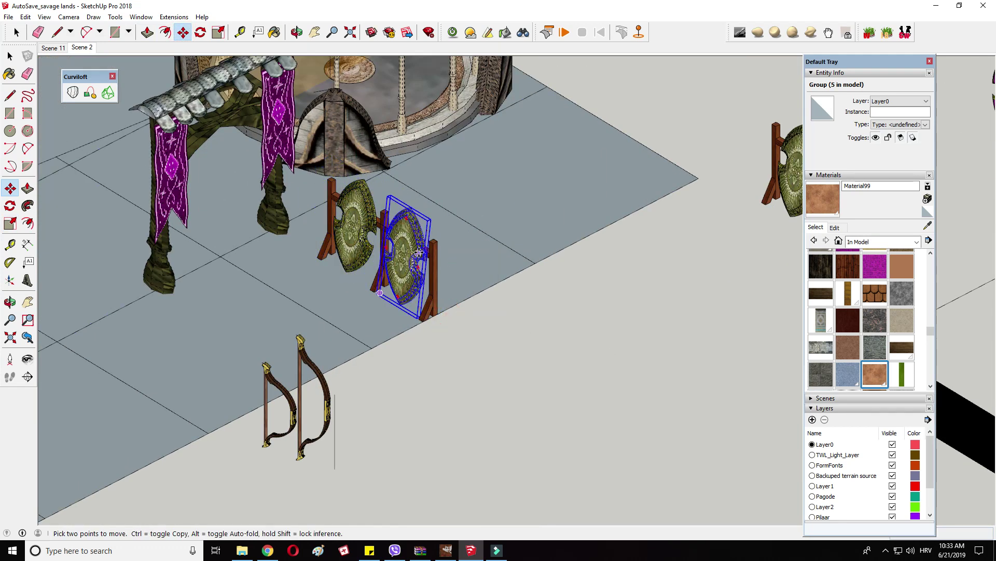
key(Delete)
Step: Move the two-bow group onto the floor in front of the empty wooden rack
scroll(311, 420, up, 3)
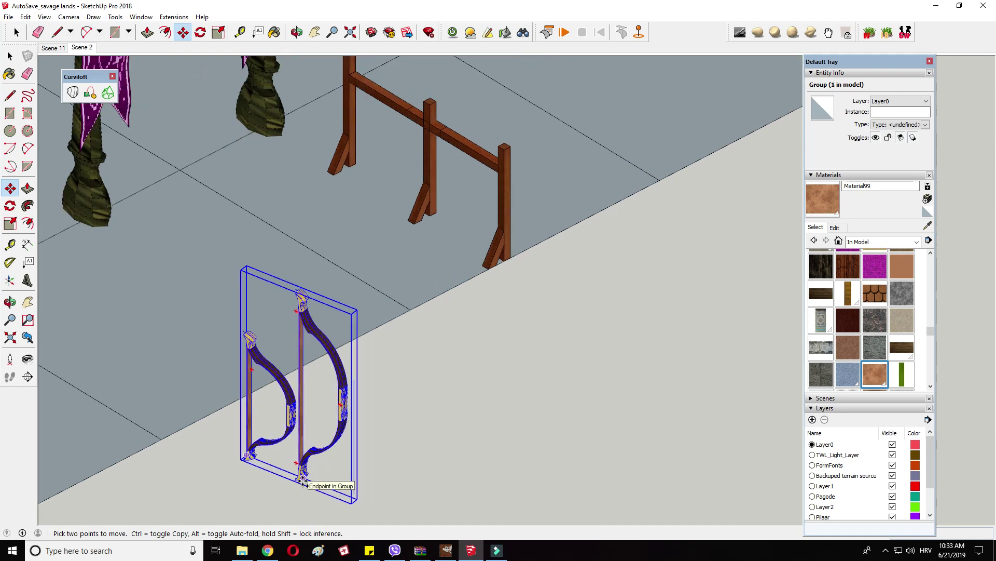
key(ctrl)
click(303, 480)
click(452, 245)
middle_drag(390, 316, 488, 405)
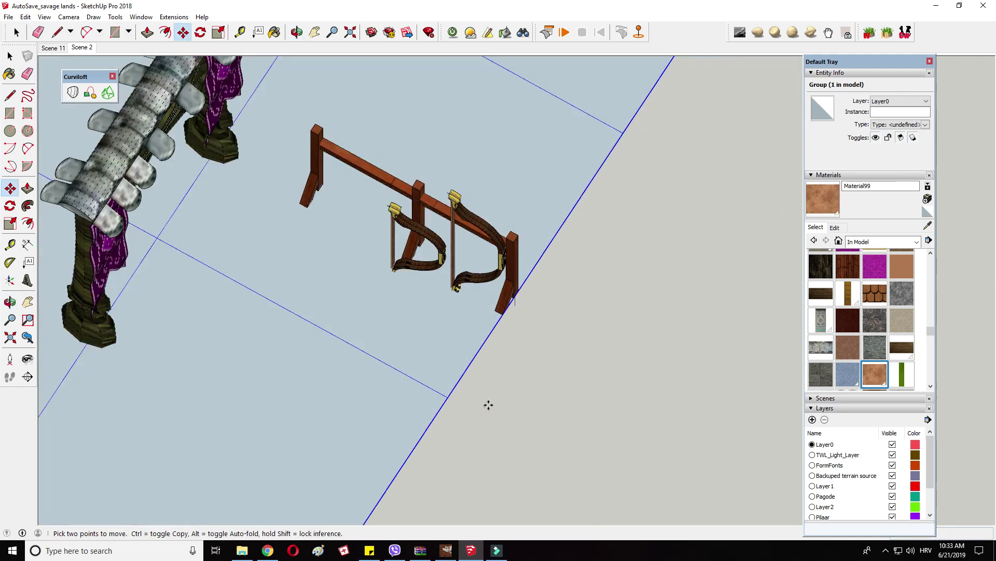
Step: Open the two-bow group and rotate the taller bow about its vertical axis to line up with the rack's crossbar
scroll(474, 214, up, 5)
right_click(490, 226)
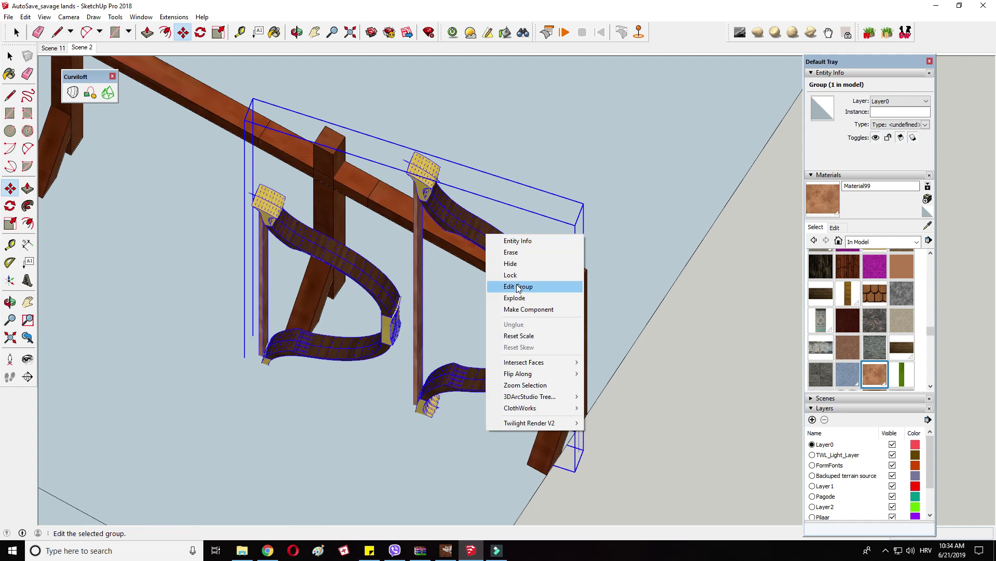
click(522, 285)
click(535, 241)
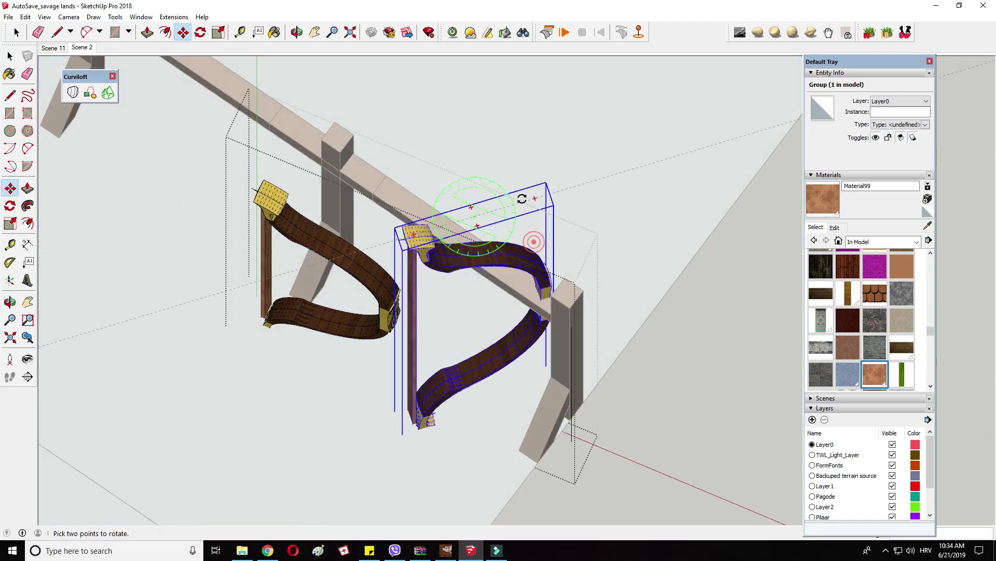
click(503, 190)
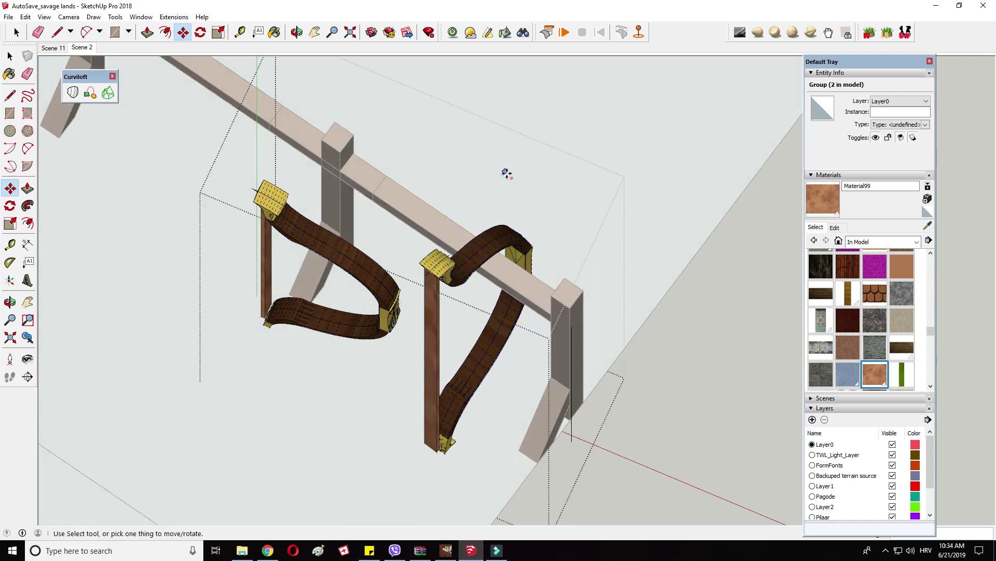
middle_drag(507, 223, 485, 287)
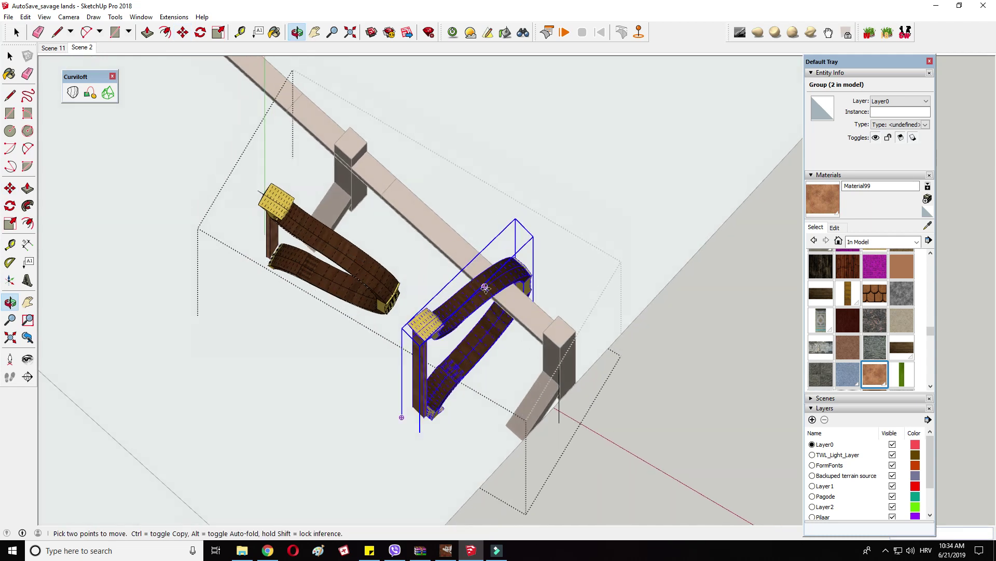
click(513, 247)
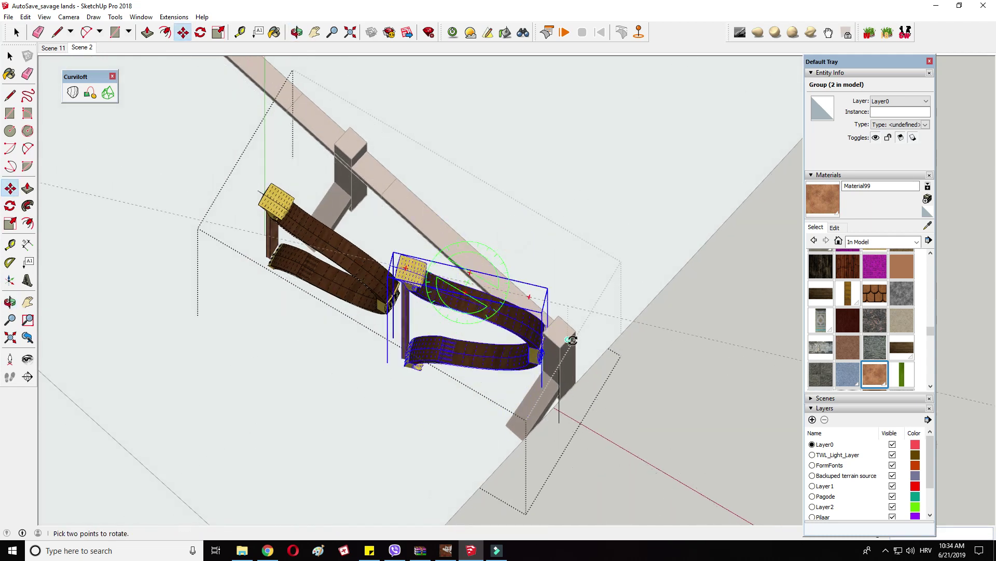
click(617, 402)
Step: Tilt the taller bow so that it leans against the rack
middle_drag(616, 402, 477, 243)
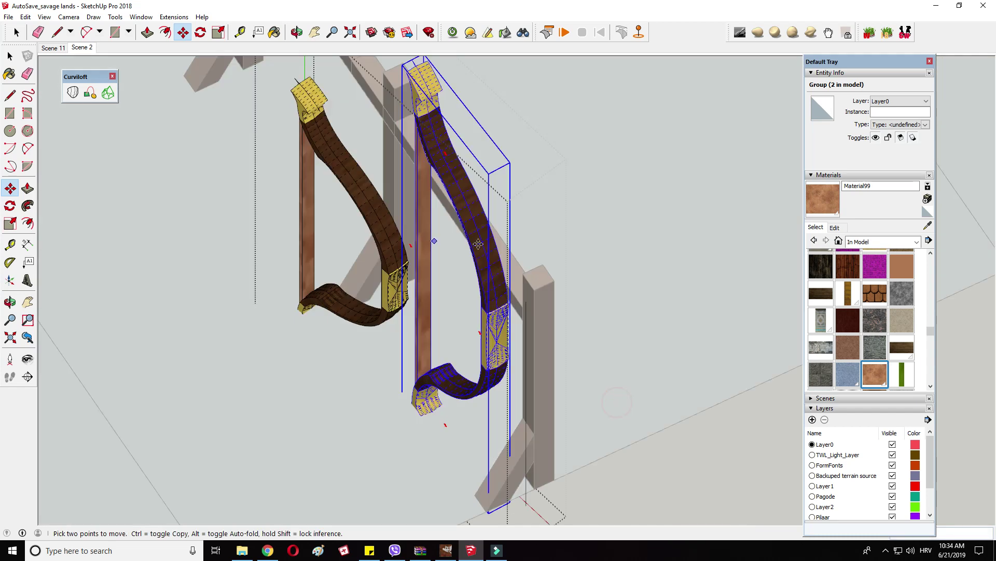
click(499, 204)
click(535, 192)
Step: Rotate the smaller bow about its vertical axis to line up with the rack's crossbar
middle_drag(436, 361, 337, 176)
click(340, 129)
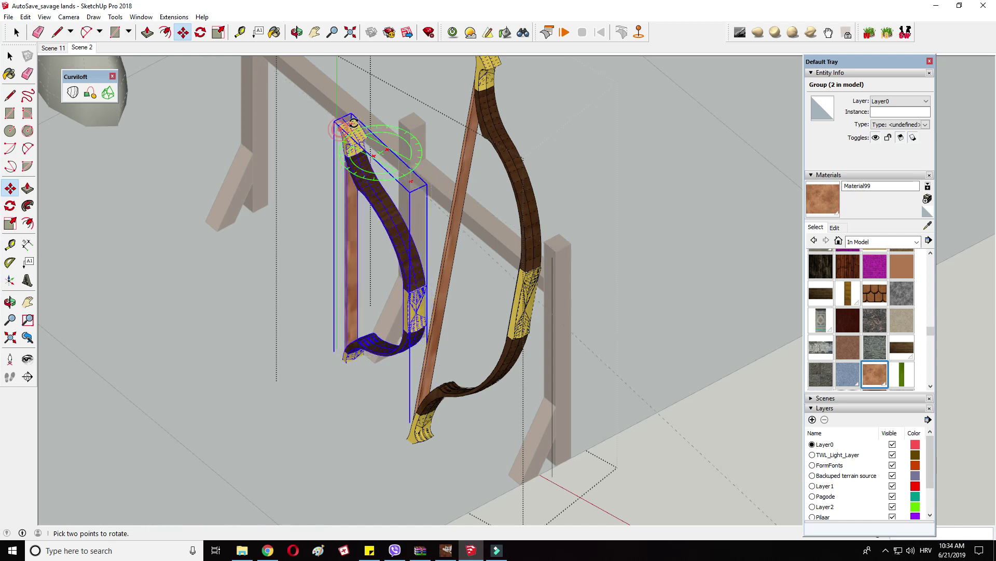
click(419, 210)
click(426, 279)
middle_drag(426, 279, 452, 247)
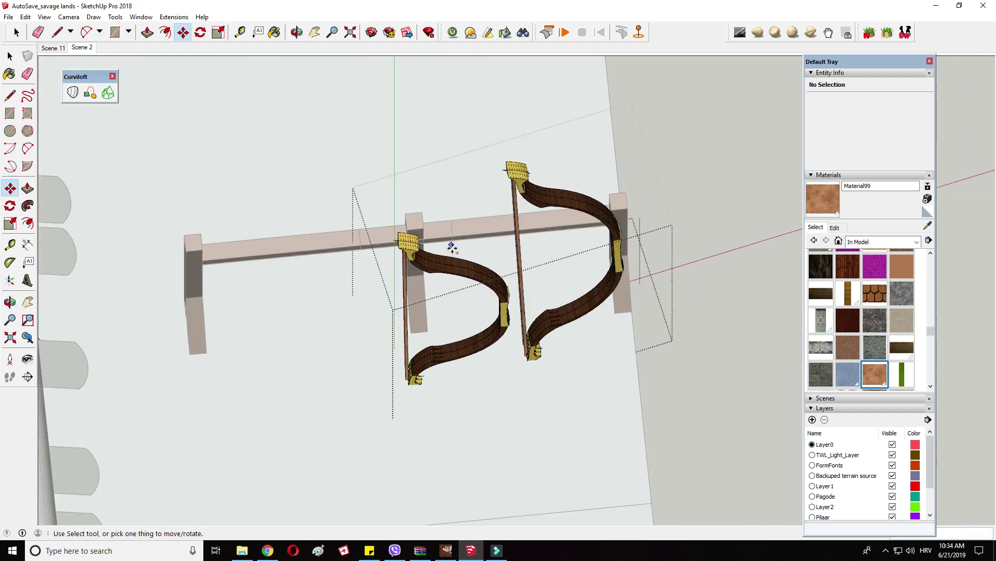
click(405, 239)
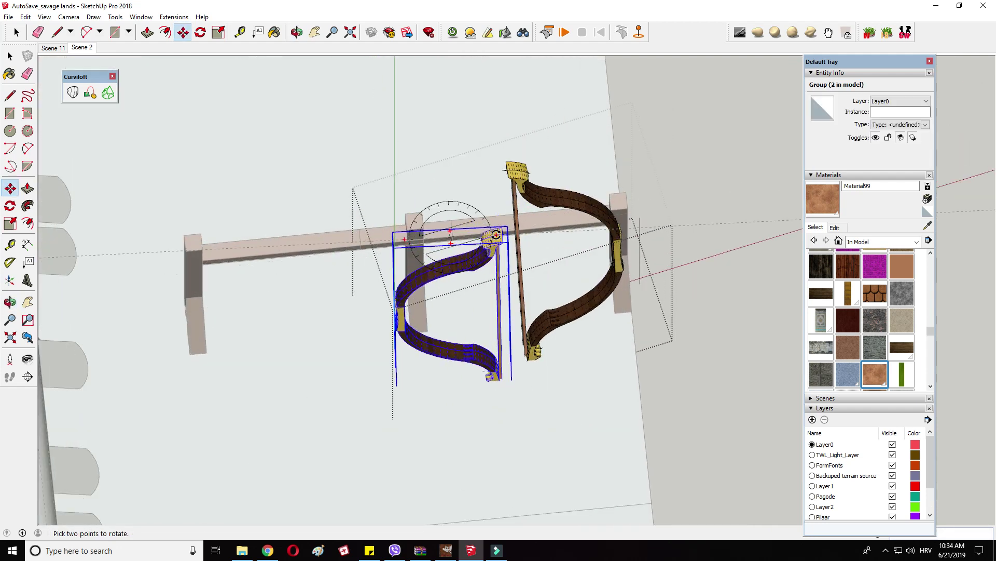
click(499, 239)
key(ctrl+z)
Step: Move the smaller bow along the crossbar to the rack's far outer post
right_click(472, 271)
click(477, 109)
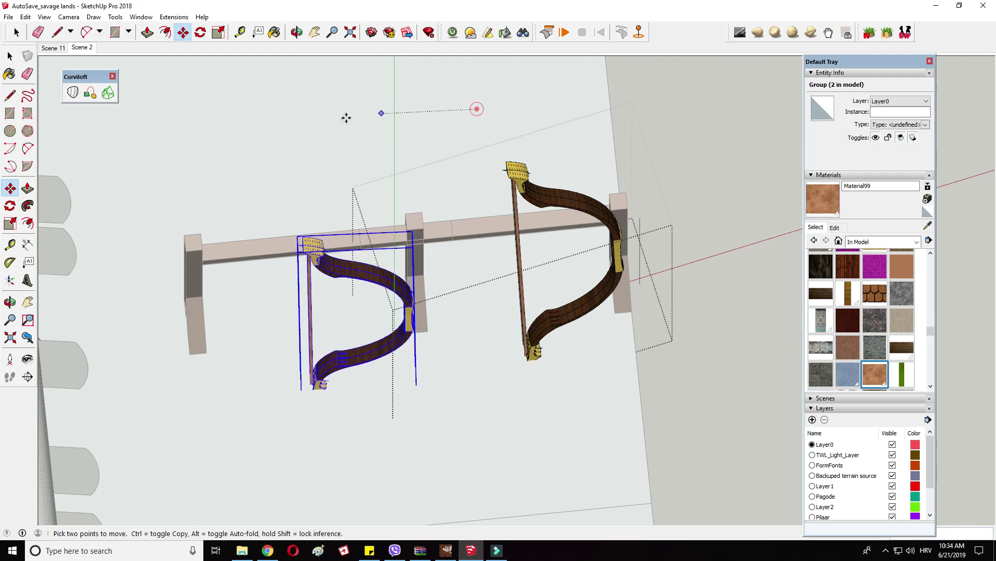
middle_drag(269, 106, 574, 141)
Step: Copy the taller bow to the rack's middle post and tilt the copy sideways
right_click(606, 233)
right_click(587, 227)
click(596, 221)
key(ctrl)
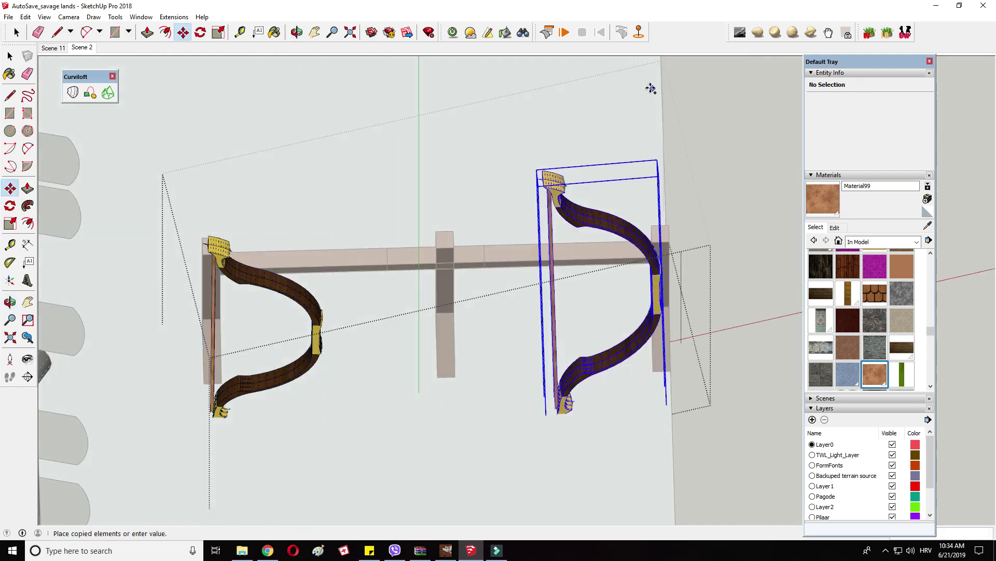
click(530, 90)
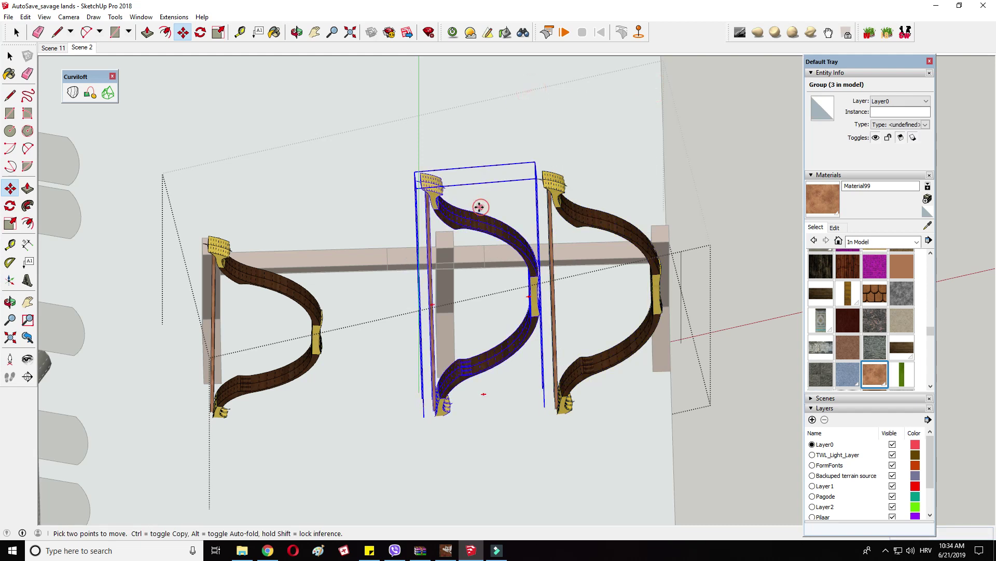
drag(477, 206, 452, 204)
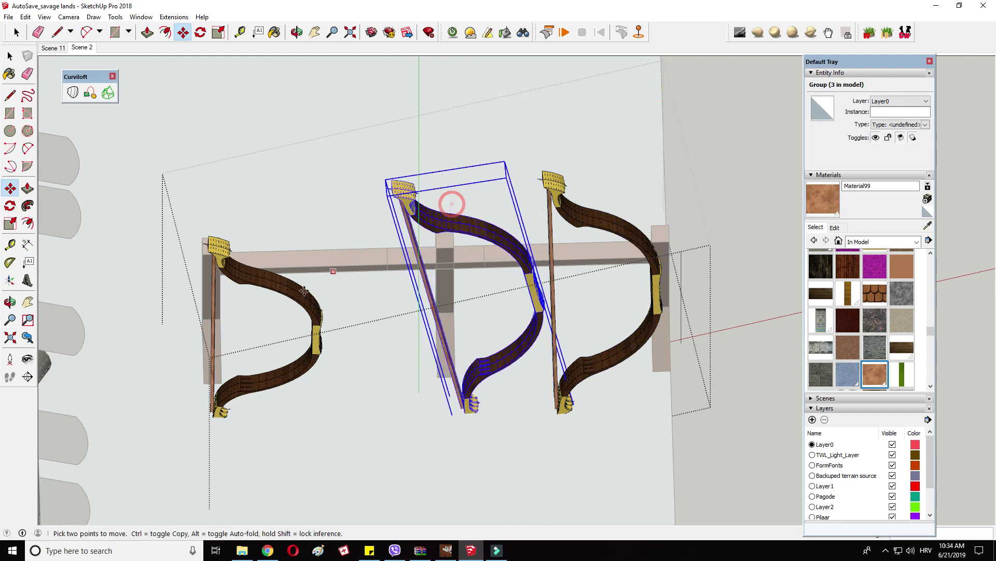
right_click(276, 297)
right_click(271, 276)
key(Escape)
key(ctrl)
click(222, 256)
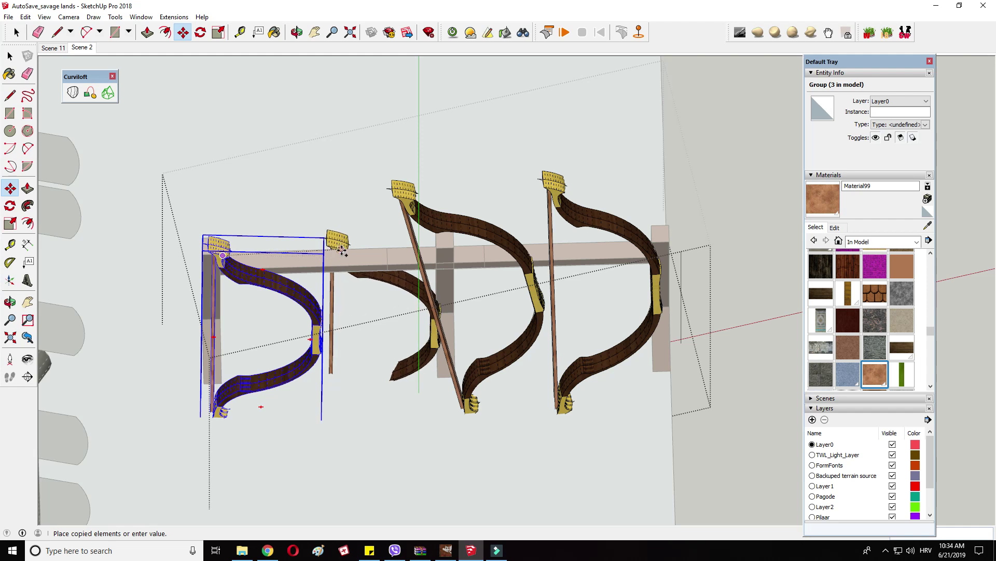
key(Escape)
Step: Copy the smaller bow along the rack to beside the middle post and rotate the copy about its vertical axis
right_click(321, 326)
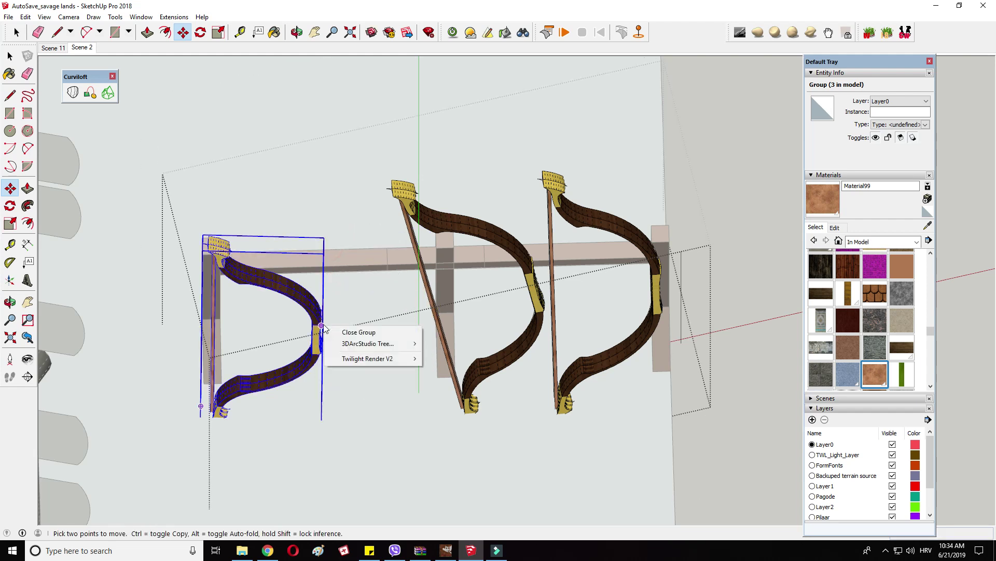
click(229, 493)
key(ctrl)
click(348, 483)
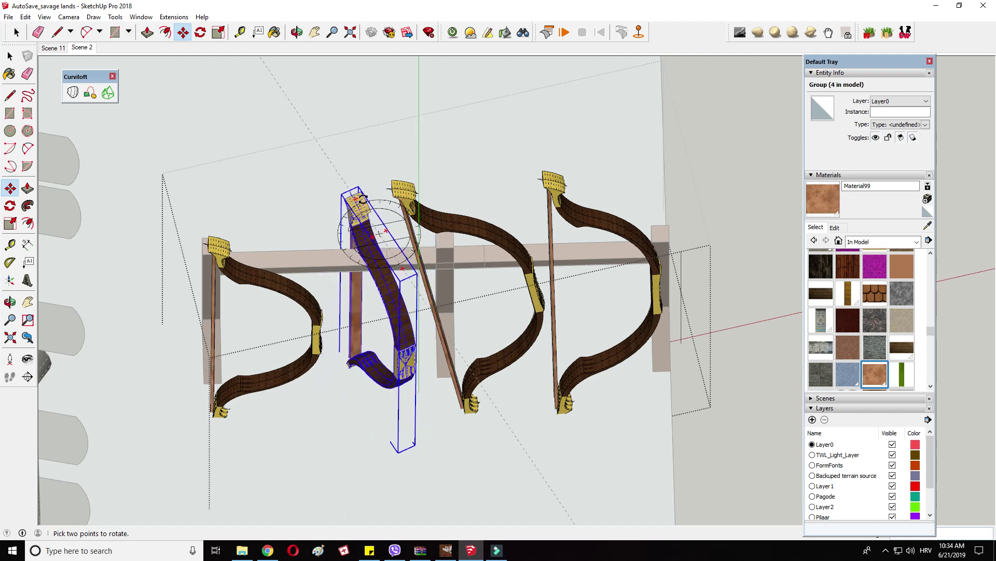
middle_drag(395, 233, 437, 270)
scroll(437, 270, down, 3)
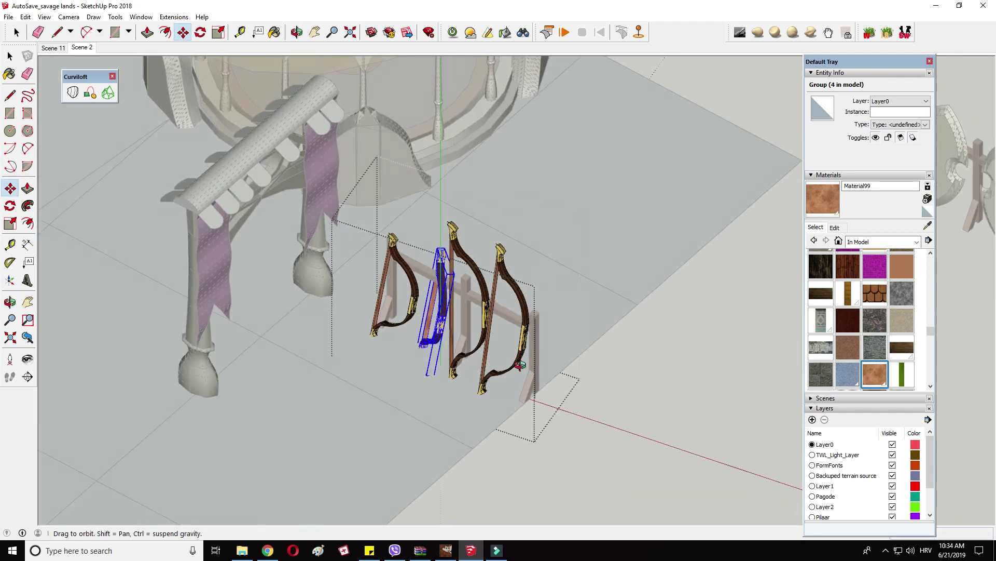
Step: Group the four bows and combine them with the wooden rack in a single group
drag(476, 367, 542, 417)
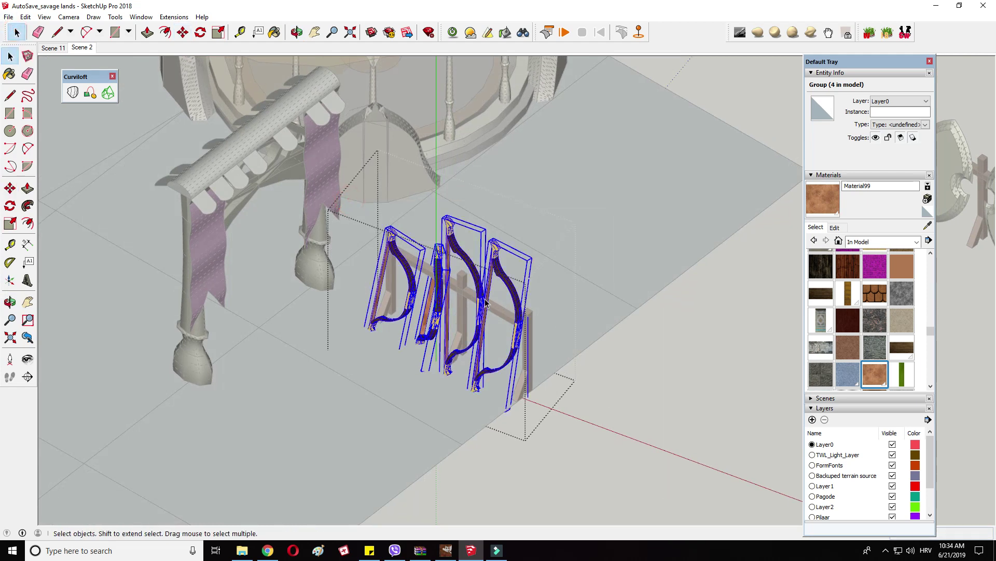
right_click(484, 299)
click(527, 400)
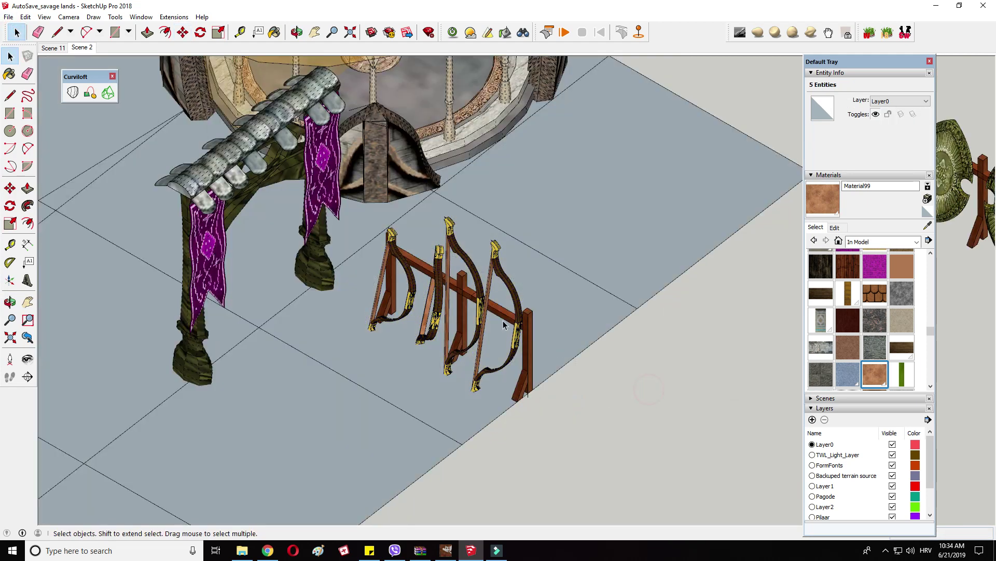
right_click(500, 315)
shift+click(350, 200)
right_click(507, 313)
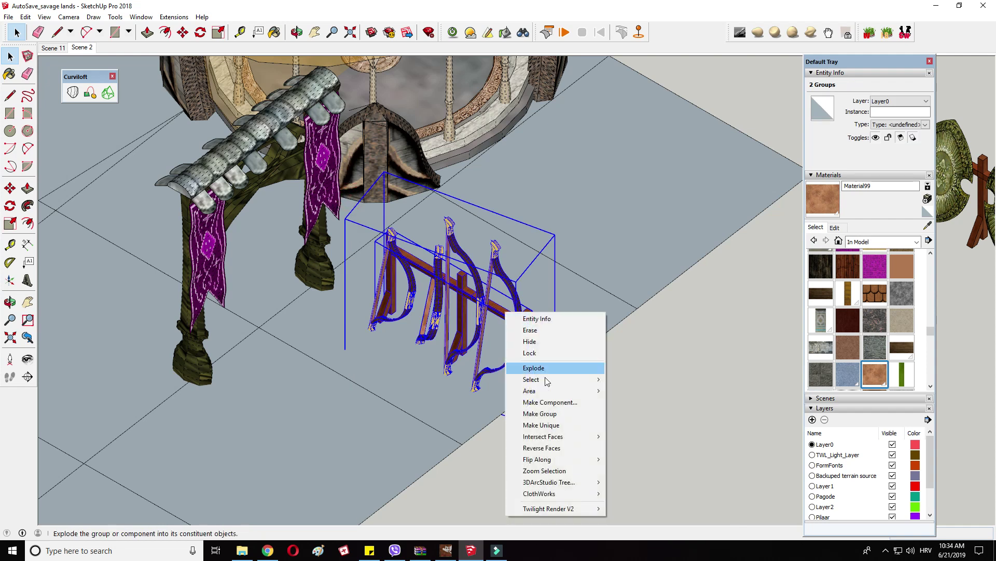
click(540, 414)
Step: Move the grouped bow rack onto the platform beside the freestanding arched stone base
middle_drag(548, 413, 521, 371)
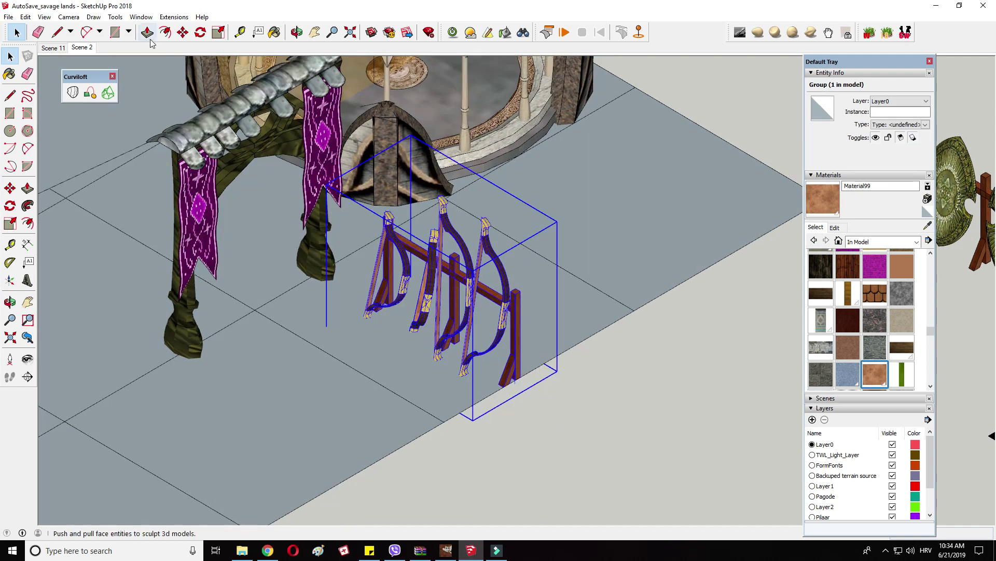
scroll(492, 357, down, 2)
click(516, 374)
scroll(653, 322, down, 5)
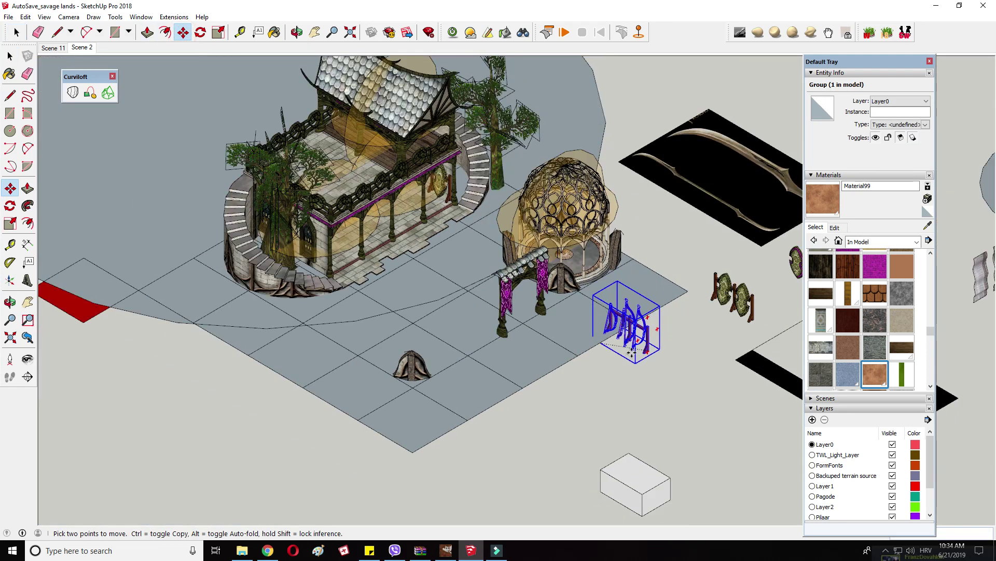
scroll(425, 252, up, 3)
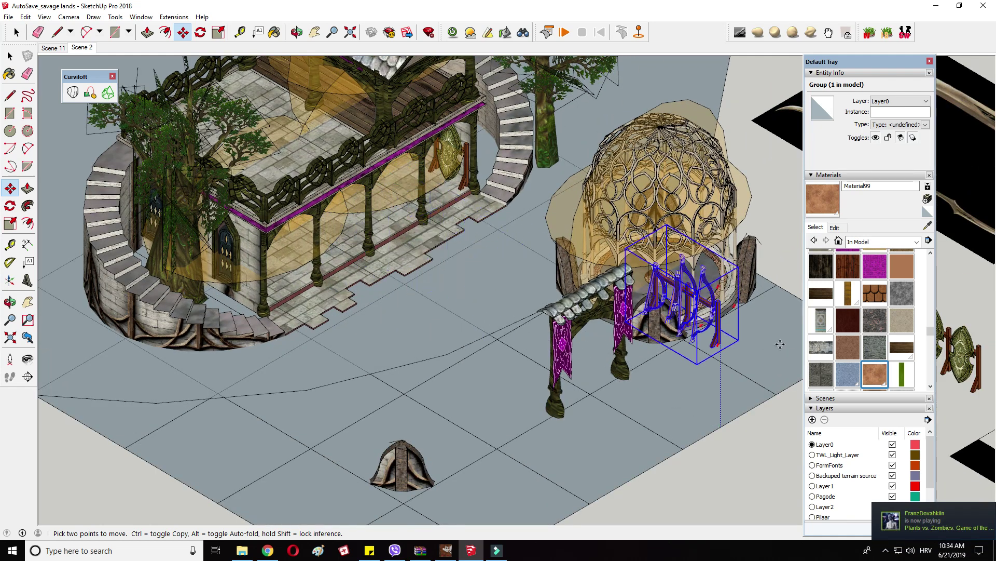
scroll(734, 264, up, 4)
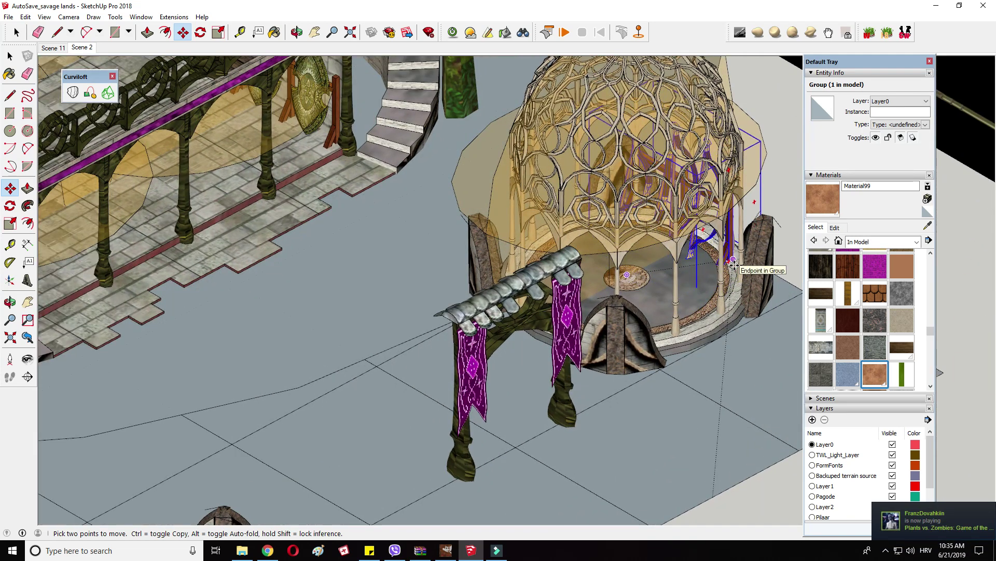
scroll(649, 249, down, 3)
scroll(467, 431, down, 2)
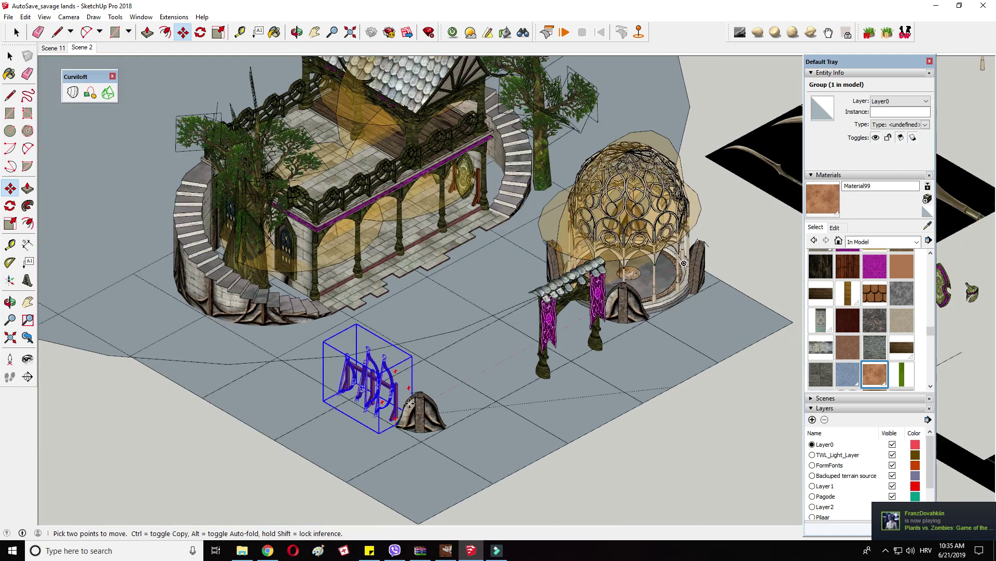
scroll(395, 431, up, 3)
scroll(311, 464, up, 2)
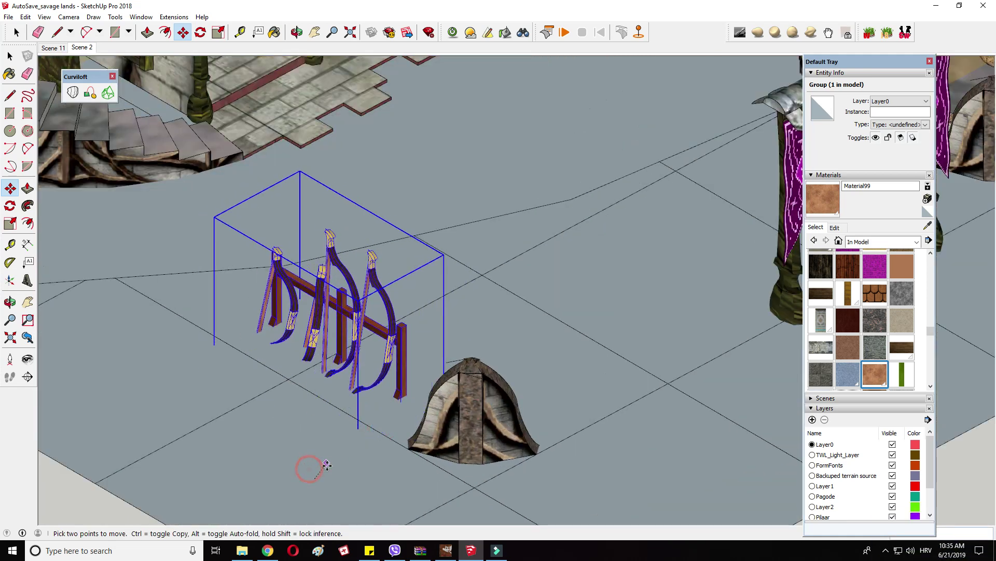
scroll(330, 470, down, 2)
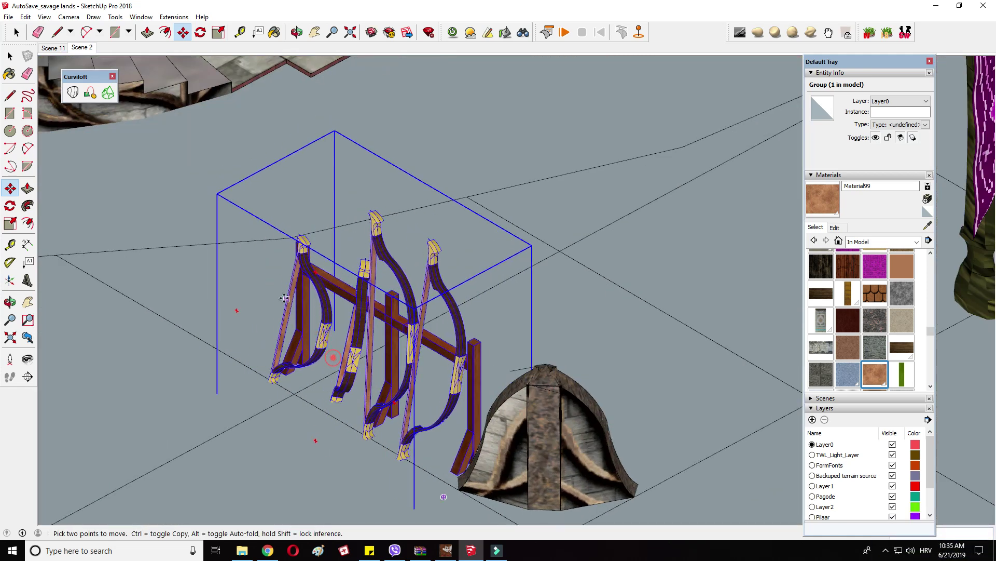
Step: Copy the bow rack to the other side of the arched stone base and rotate the copy to follow the adjoining platform edge
scroll(341, 364, down, 3)
click(341, 364)
click(451, 361)
scroll(449, 276, up, 3)
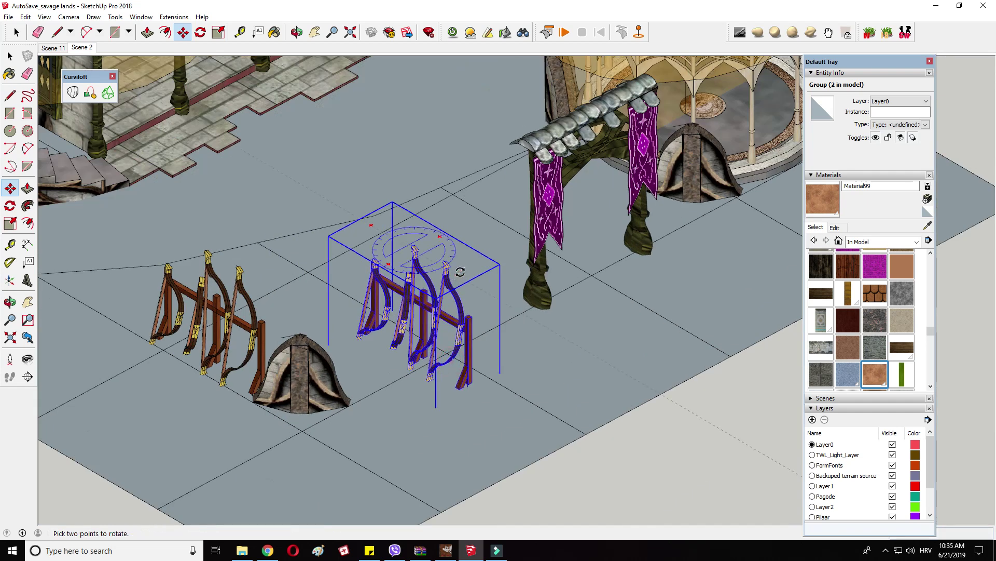
scroll(460, 272, up, 3)
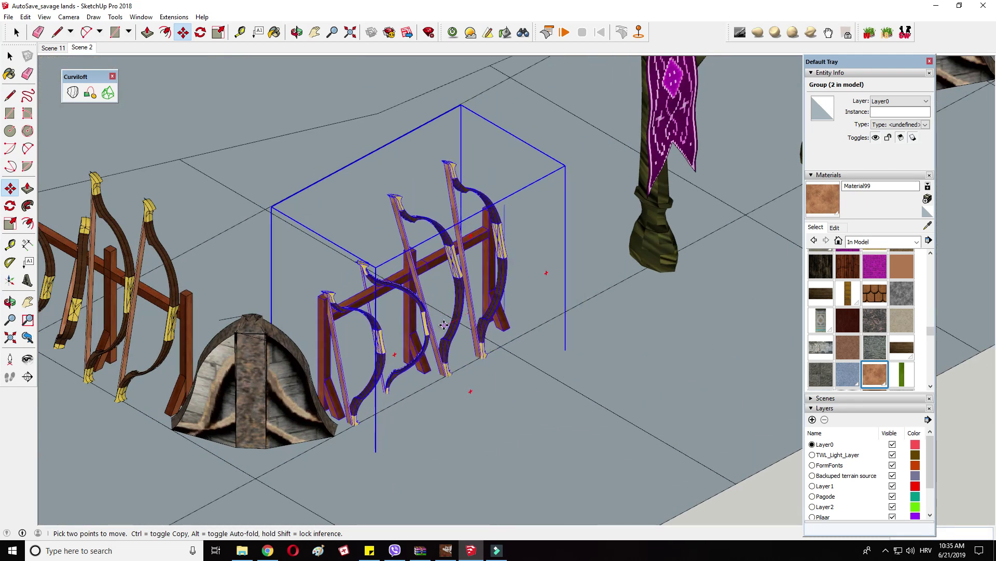
scroll(416, 296, up, 1)
Step: Open the copied rack's group for editing and inspect its nested group of bows
right_click(416, 295)
click(447, 349)
scroll(382, 285, up, 1)
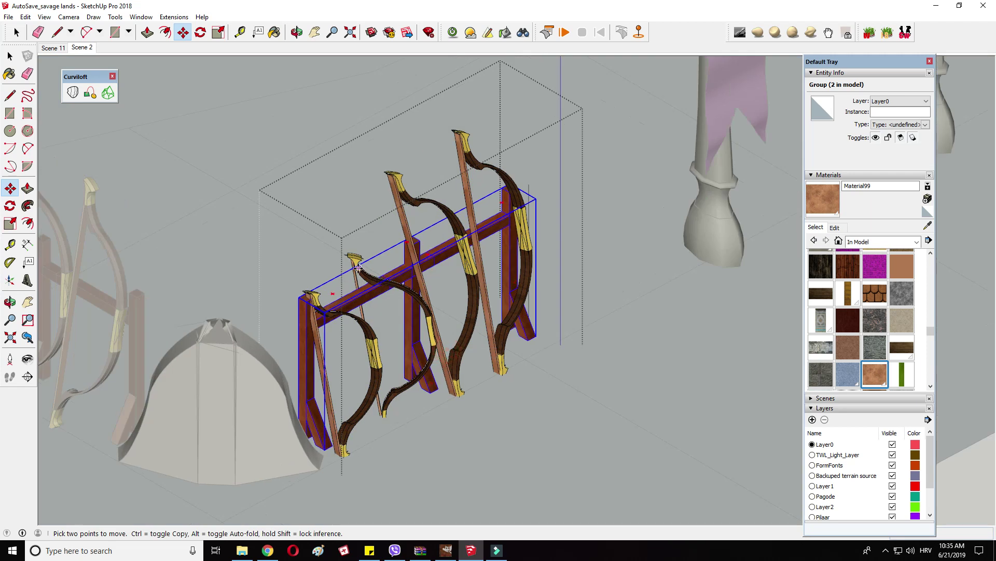
right_click(358, 267)
click(399, 320)
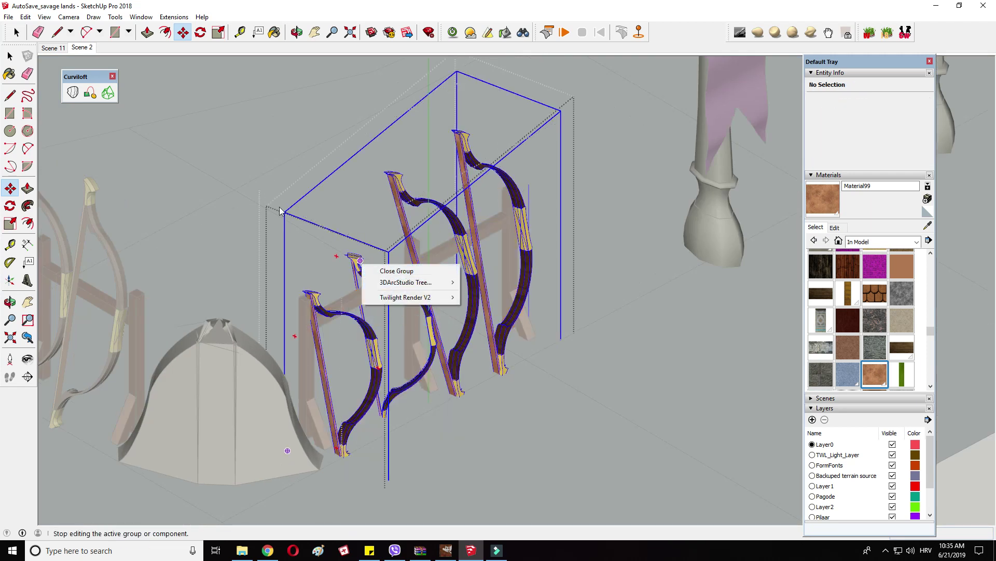
right_click(428, 218)
right_click(648, 289)
right_click(655, 259)
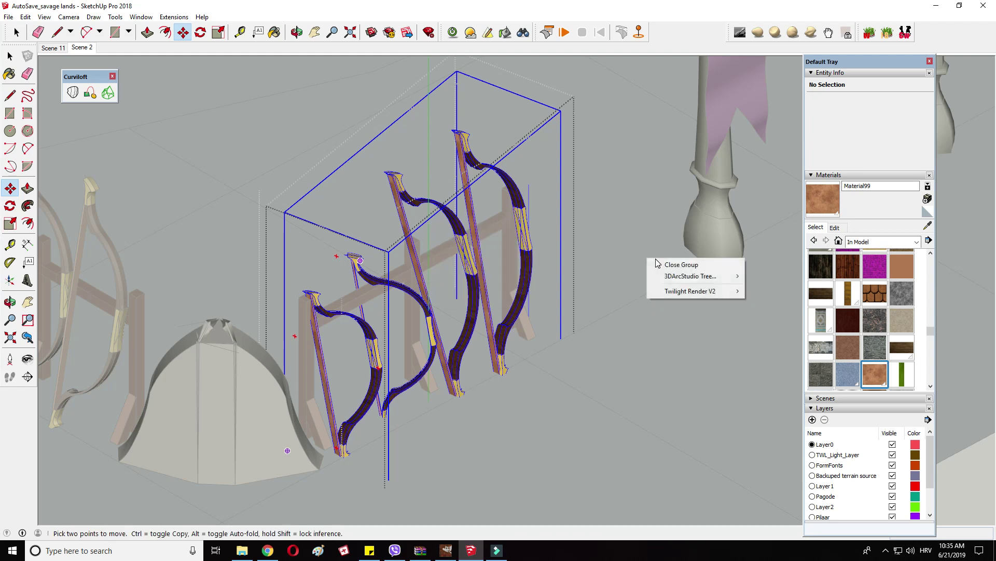
click(682, 264)
Step: Erase the second smaller bow from the copied rack and close its group
right_click(526, 192)
right_click(519, 196)
click(545, 258)
right_click(665, 268)
right_click(372, 274)
click(400, 337)
right_click(632, 357)
right_click(358, 263)
click(381, 282)
right_click(305, 231)
click(311, 238)
scroll(322, 246, down, 2)
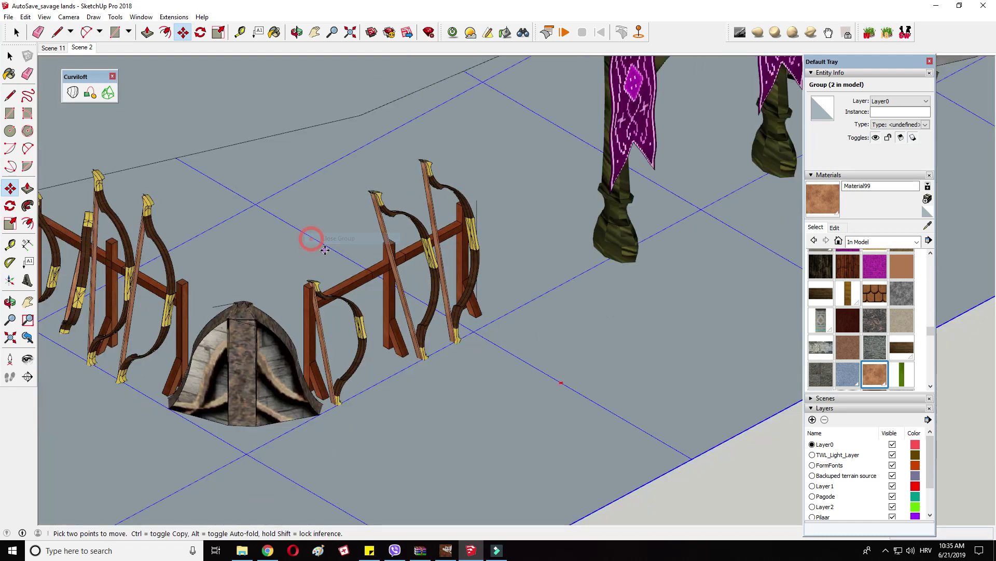
scroll(441, 332, down, 9)
scroll(629, 314, up, 3)
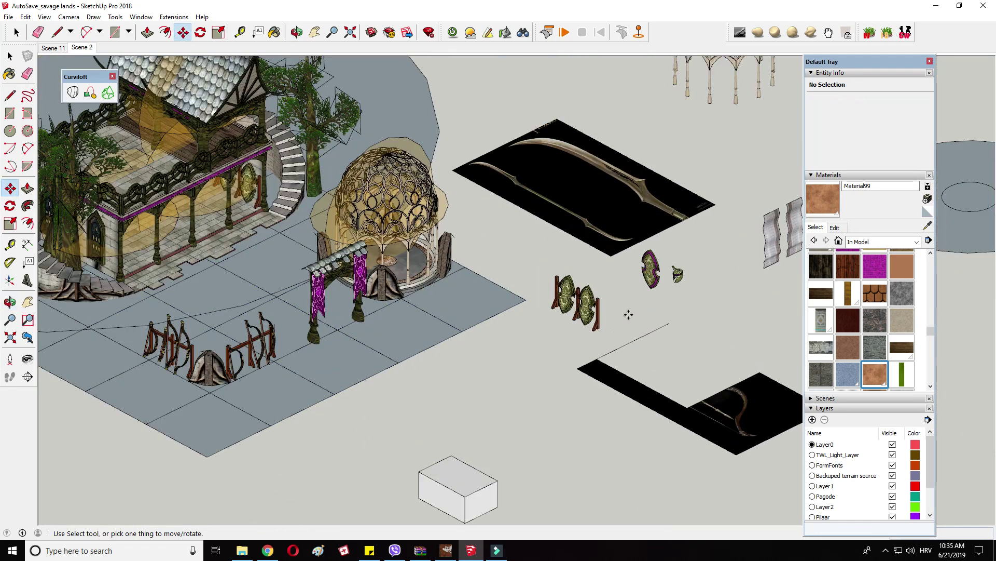
scroll(607, 335, up, 2)
click(589, 341)
key(ctrl)
scroll(677, 288, down, 4)
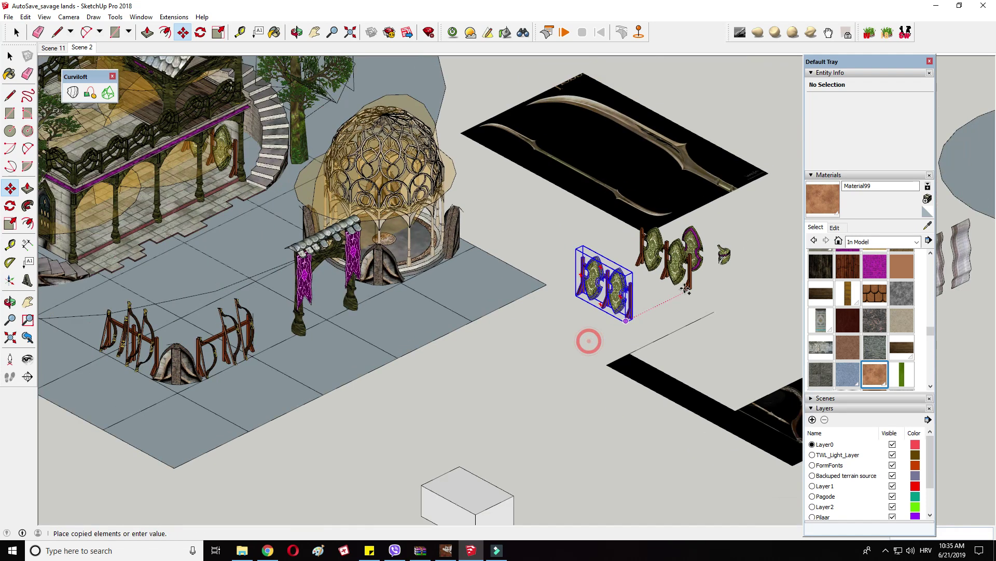
scroll(267, 314, up, 4)
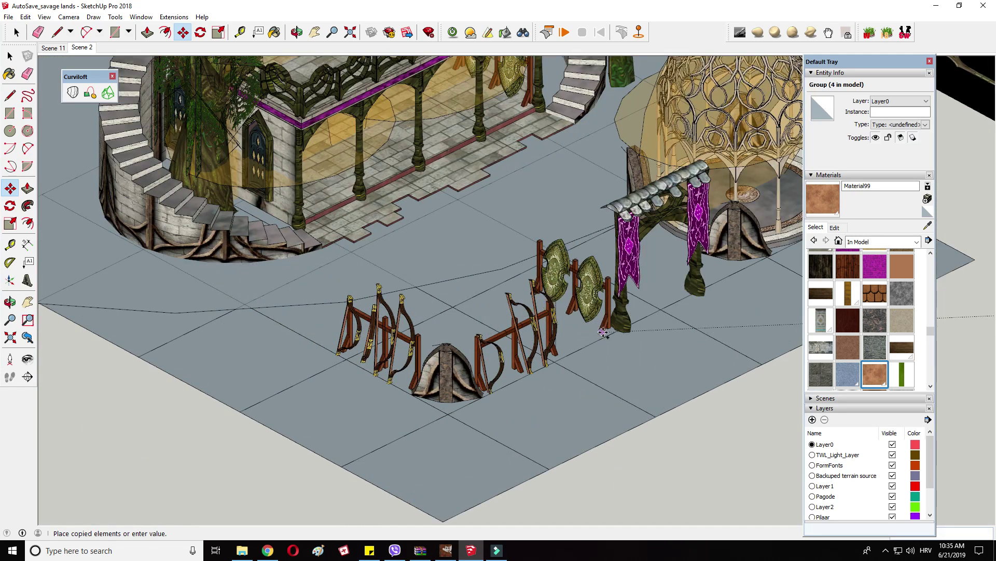
scroll(328, 348, down, 3)
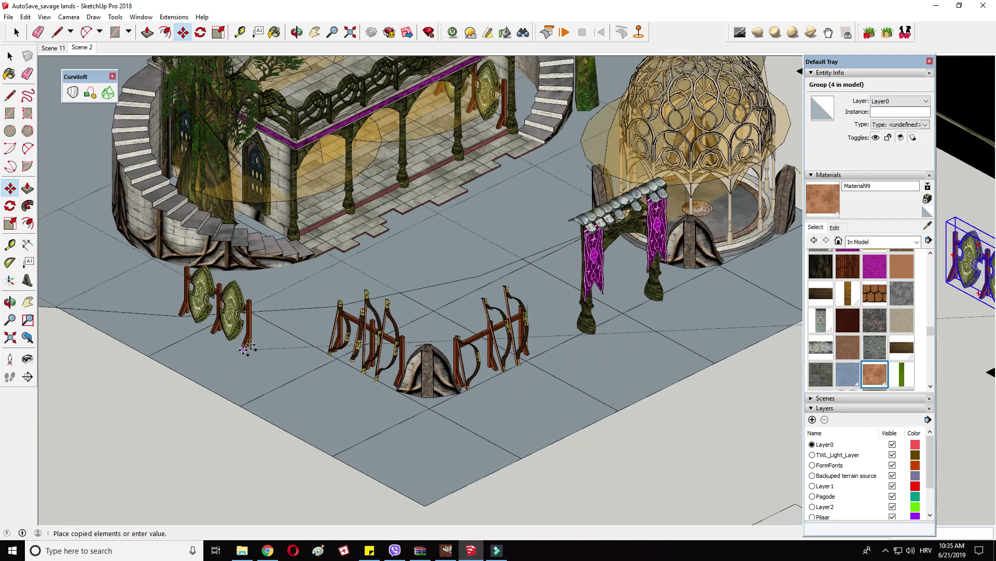
scroll(399, 214, up, 3)
scroll(436, 229, down, 1)
key(Escape)
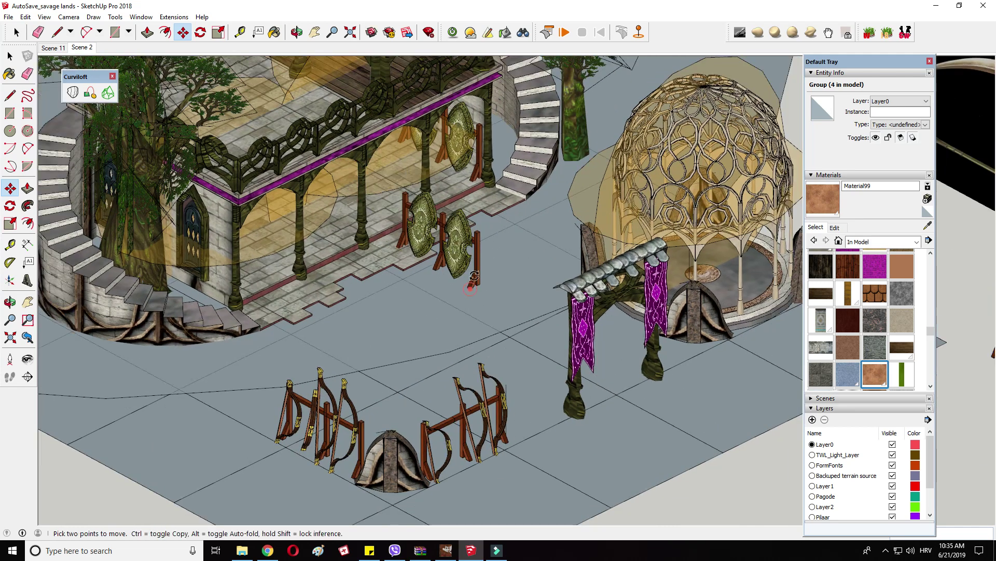
Step: Move the shield rack inside the gallery one archway farther from the adjacent staircase
scroll(480, 174, up, 3)
right_click(480, 174)
click(437, 341)
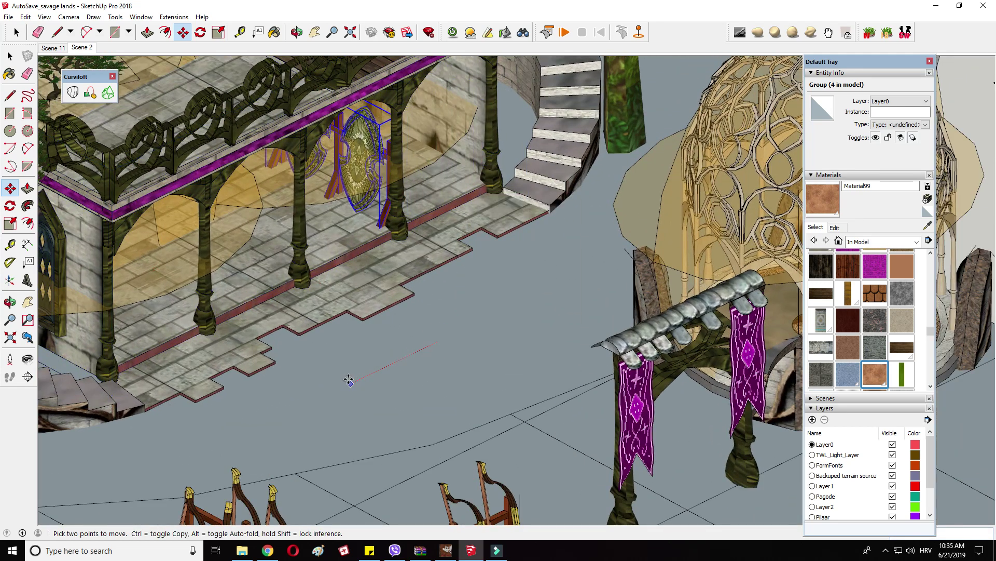
scroll(331, 332, down, 5)
Step: Copy a pair of white curtains from beside the building into the gallery archway next to the staircase
scroll(687, 383, up, 3)
scroll(585, 329, up, 2)
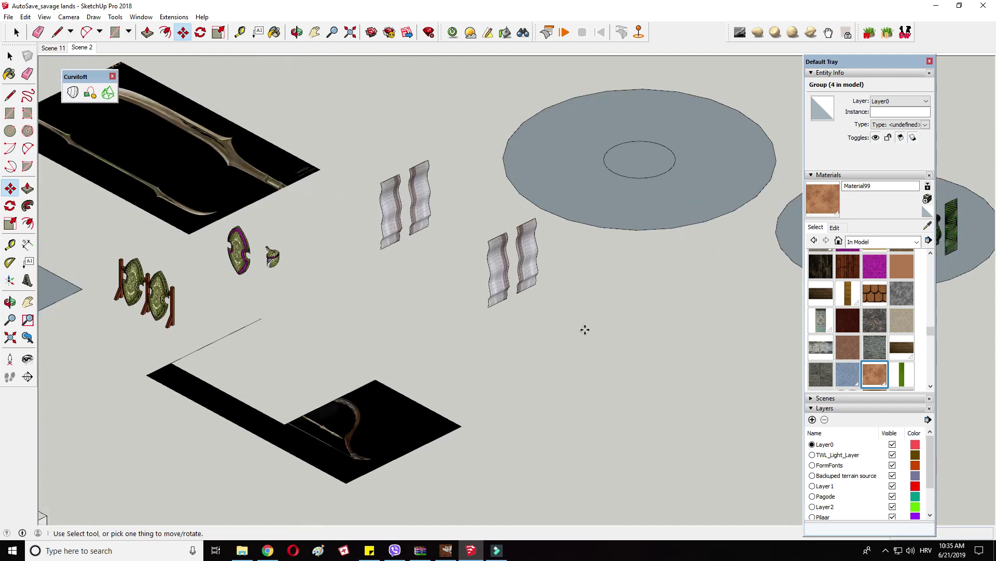
scroll(735, 256, down, 4)
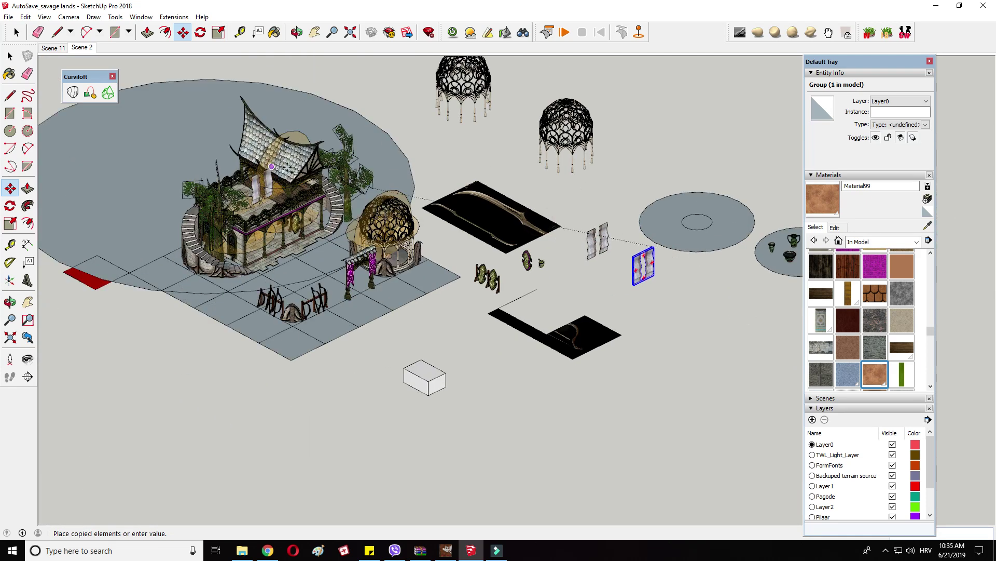
scroll(345, 182, up, 10)
click(344, 234)
scroll(329, 289, up, 1)
scroll(329, 289, up, 4)
click(334, 318)
click(327, 308)
click(320, 324)
click(347, 307)
right_click(360, 311)
Step: Scale the curtain pair narrower to fit between the two columns and realign it within the archway
click(218, 32)
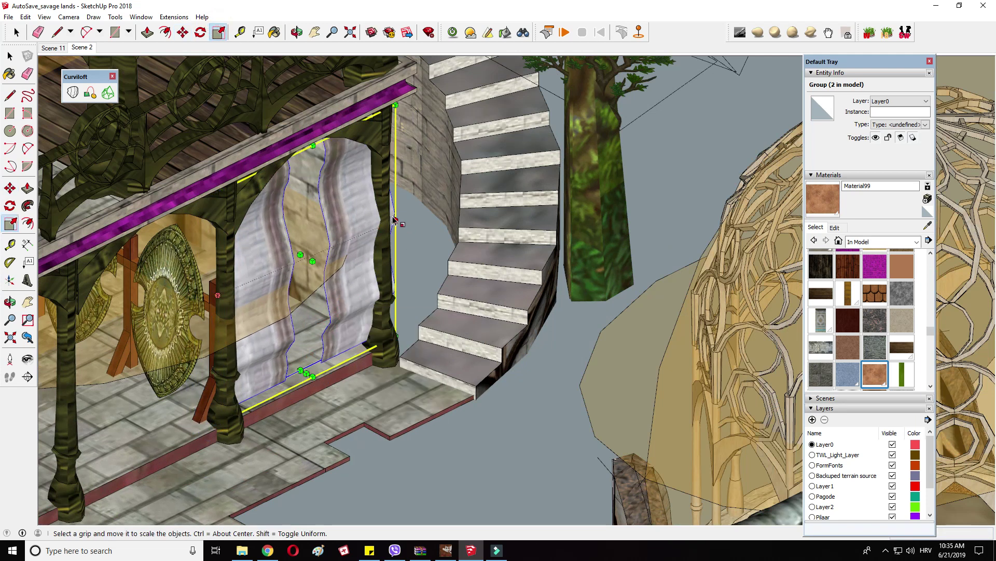
drag(389, 217, 373, 223)
middle_drag(373, 223, 305, 332)
click(183, 32)
scroll(438, 243, up, 3)
click(437, 246)
click(446, 245)
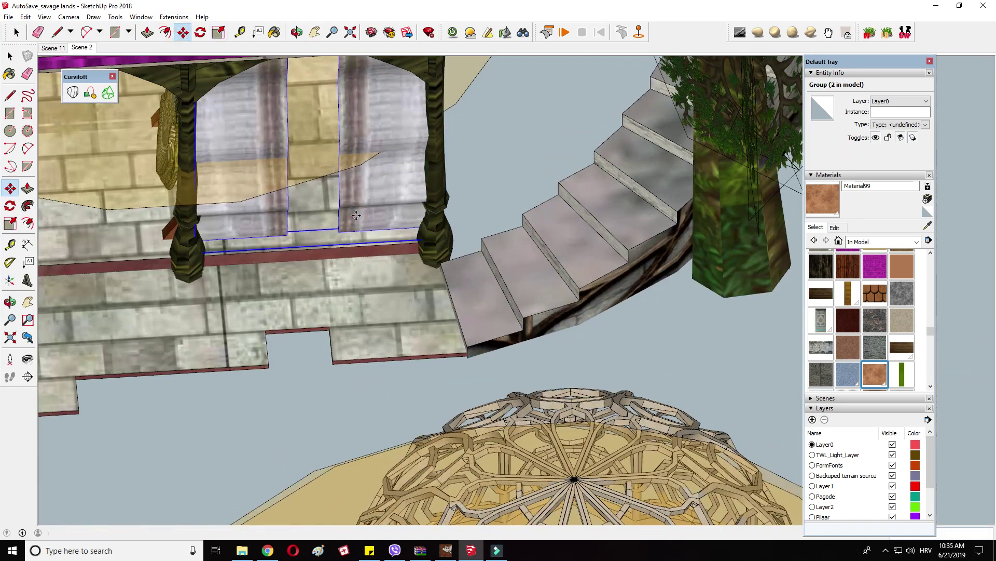
Step: Copy the fitted curtain pair into each of the other three gallery archways
scroll(651, 180, down, 6)
middle_drag(650, 180, 548, 242)
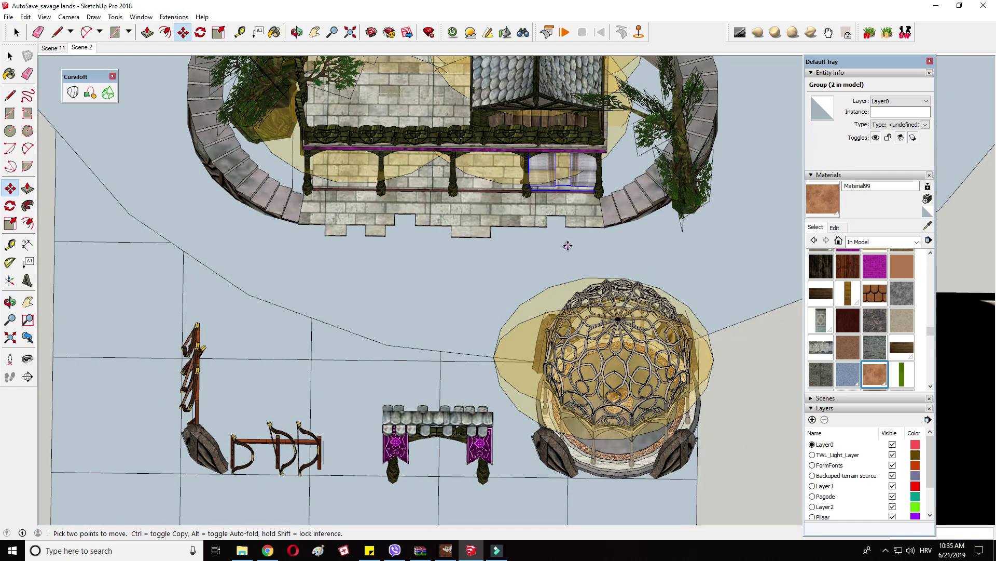
click(571, 246)
key(ctrl)
click(511, 265)
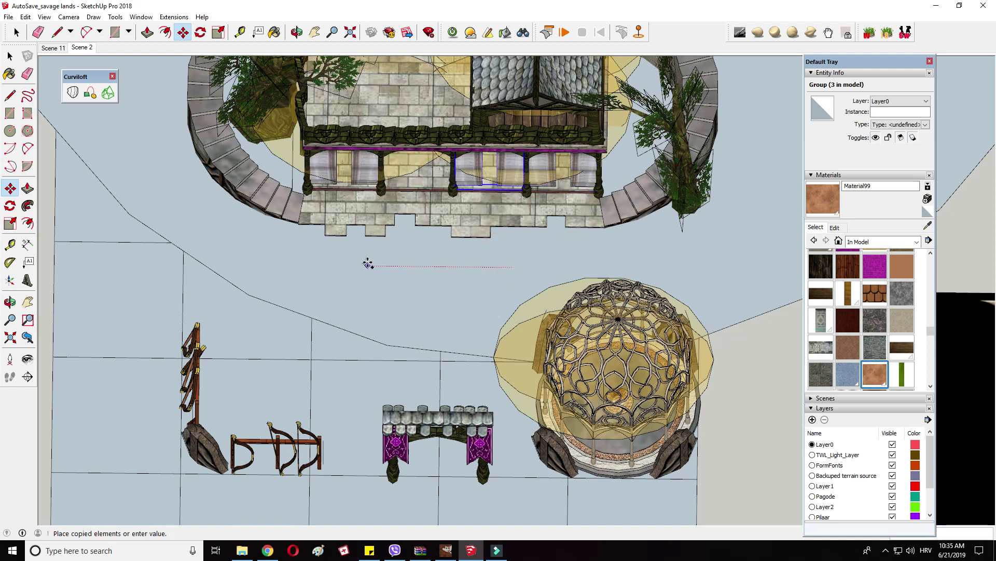
click(353, 264)
click(353, 264)
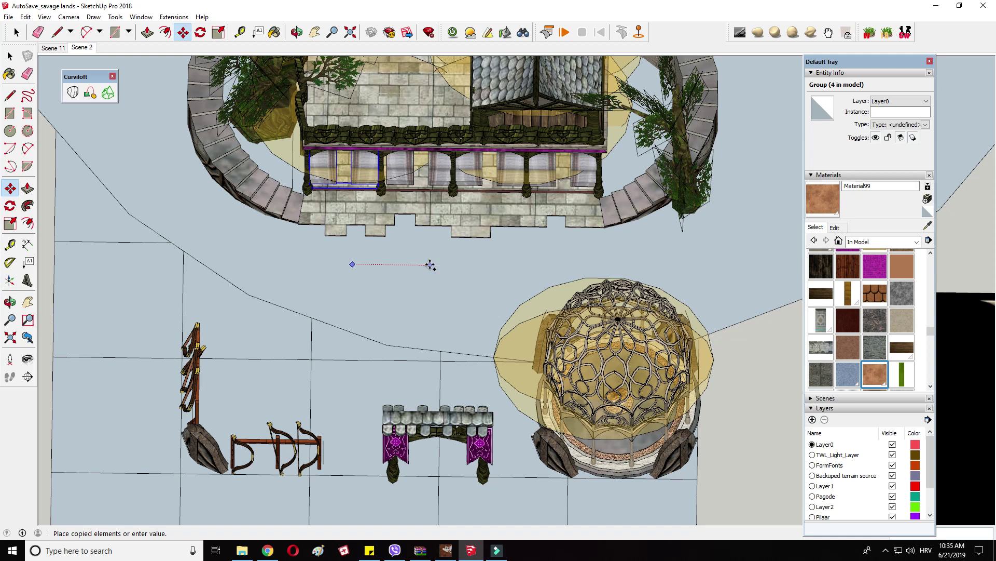
click(426, 265)
Step: Edit the curtain group in the second gallery archway and delete its curtain nearest the middle column
scroll(423, 263, up, 5)
right_click(429, 200)
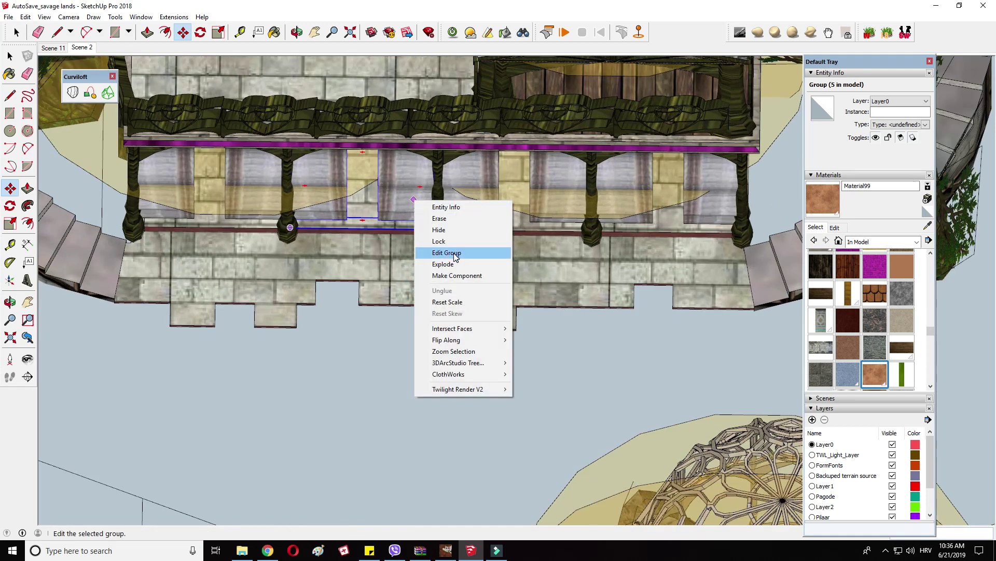
click(454, 254)
right_click(408, 279)
click(436, 284)
Step: Remove the curtain beside the middle column from the third archway's curtain group and close the group
right_click(454, 202)
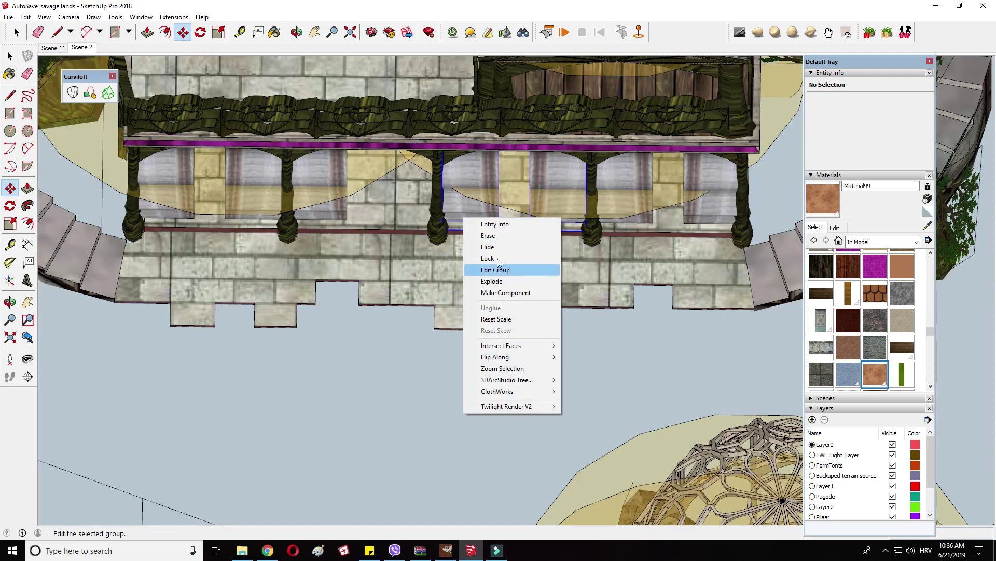
click(480, 251)
middle_drag(478, 249, 591, 187)
click(510, 199)
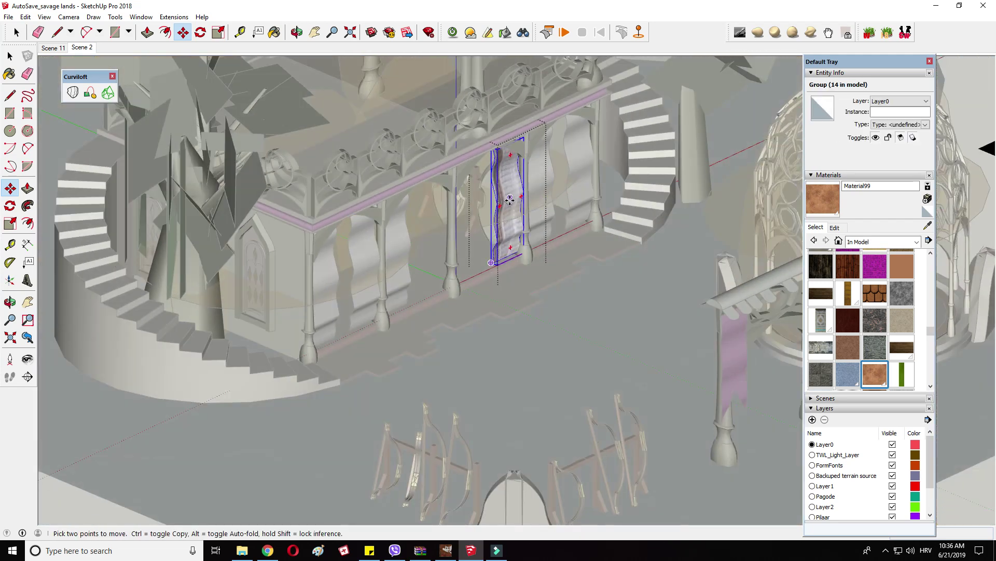
right_click(576, 298)
click(592, 305)
scroll(586, 311, down, 4)
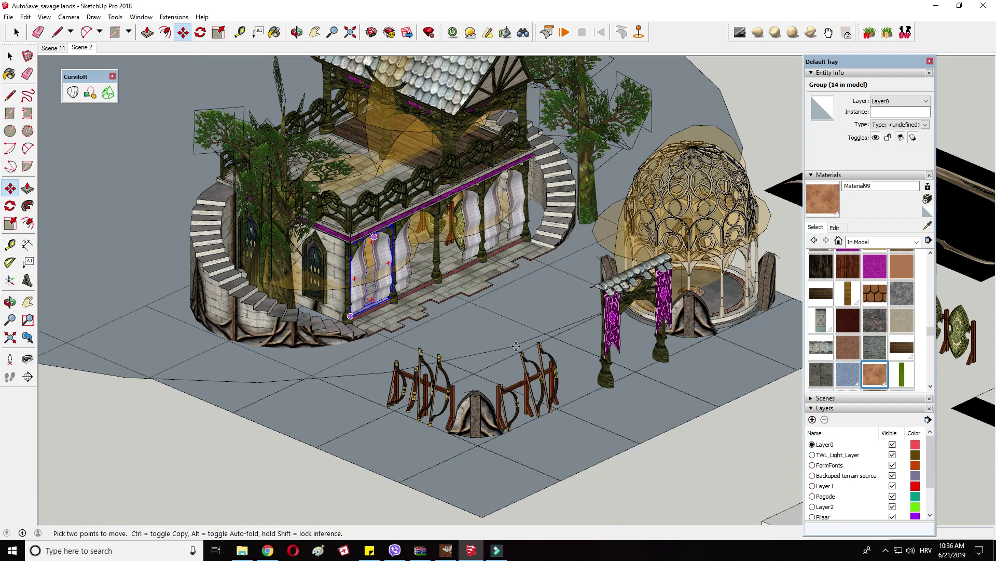
Step: Try copying the bow rack nearest the banner arch onto the open ground in front of the gallery
scroll(564, 411, up, 4)
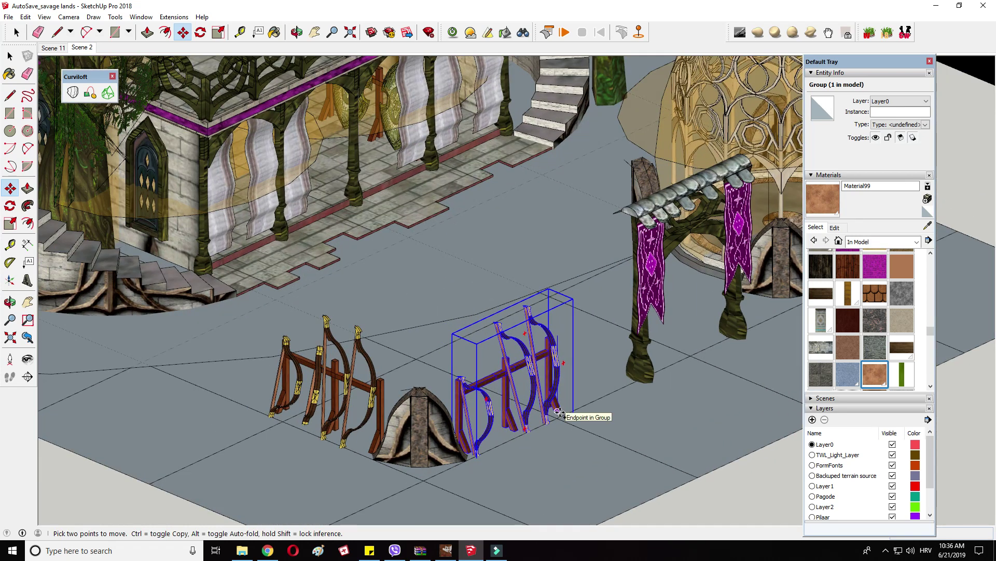
click(558, 411)
key(ctrl)
scroll(493, 219, down, 2)
click(543, 244)
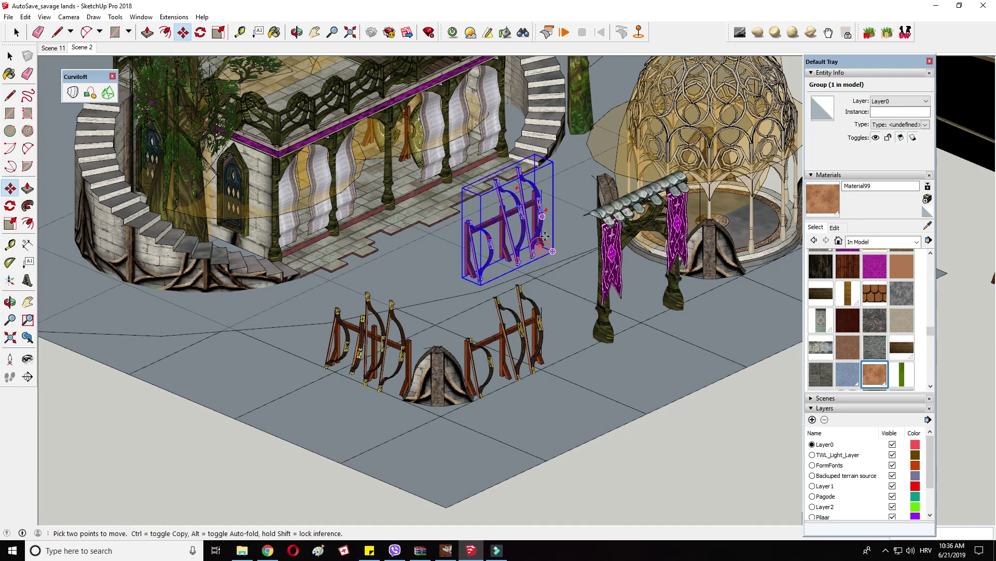
middle_drag(541, 237, 540, 260)
scroll(538, 216, up, 2)
key(ctrl+z)
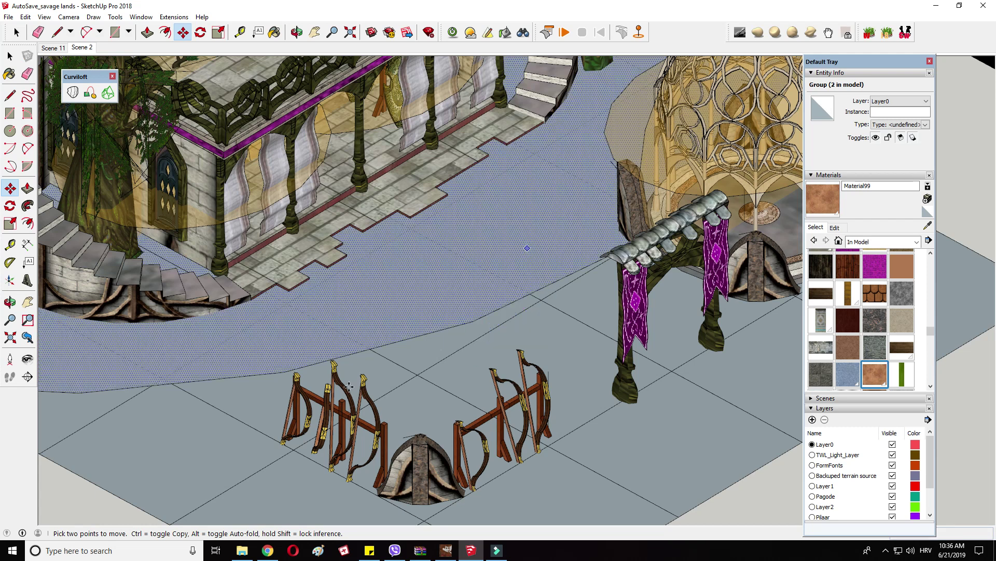
Step: Copy the bow rack farther from the banner arch into the gallery's end archway by the far staircase, behind the curtains
scroll(291, 458, up, 2)
scroll(410, 493, up, 2)
click(470, 493)
key(ctrl)
scroll(428, 512, down, 4)
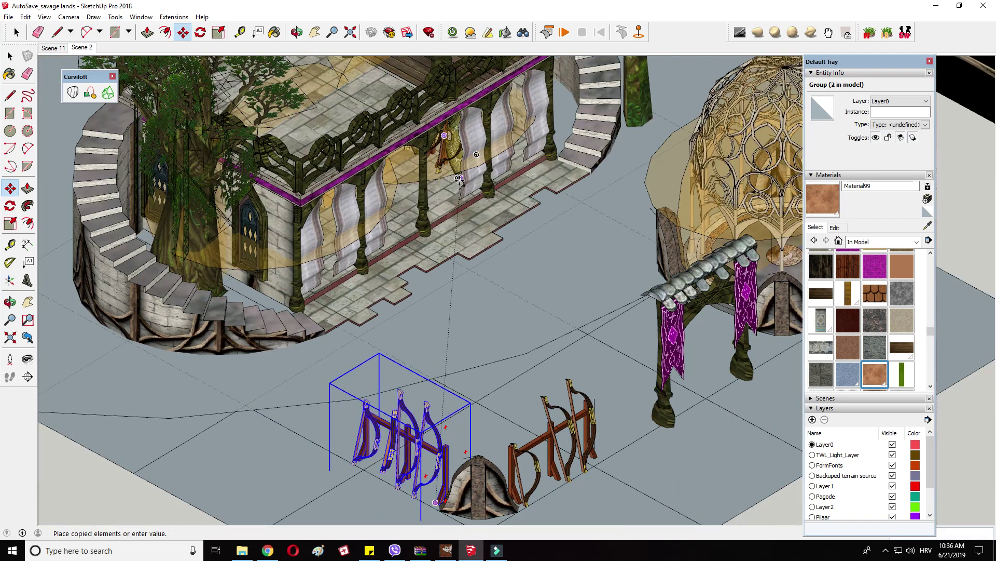
scroll(487, 162, up, 3)
click(582, 156)
scroll(581, 139, down, 2)
right_click(583, 142)
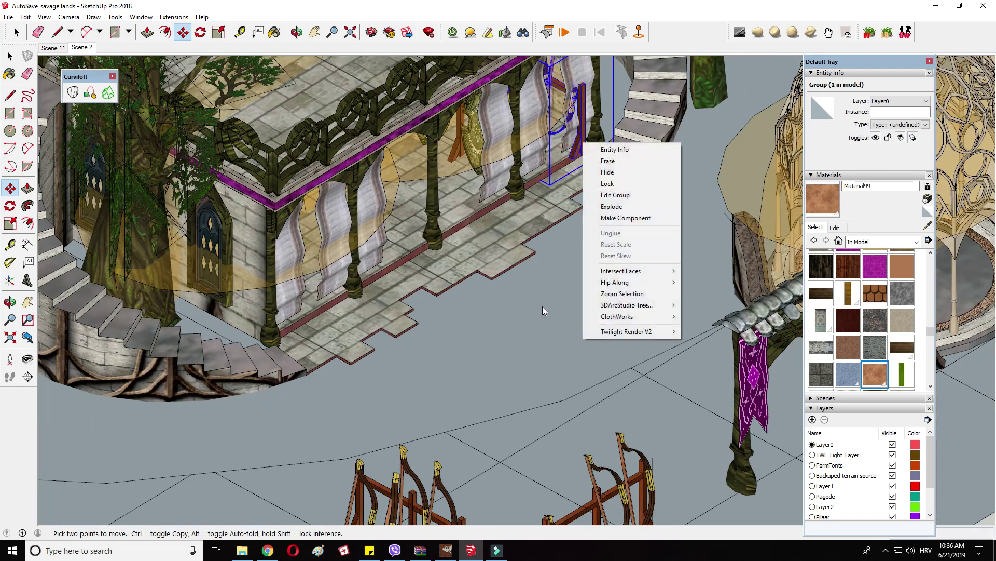
click(542, 310)
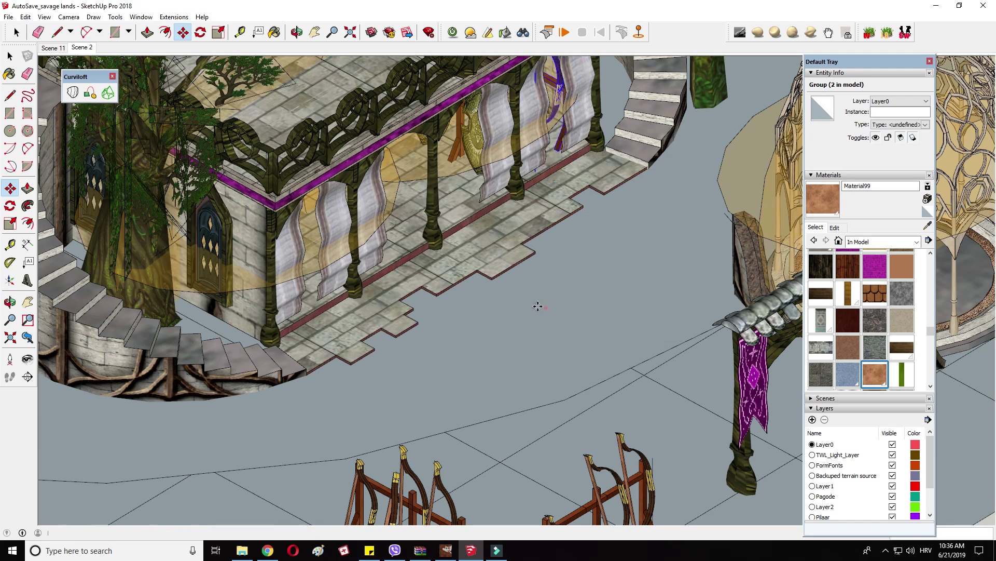
Step: Copy the five green-striped pots from the separate disc onto the platform beside the banner arch
scroll(538, 306, down, 6)
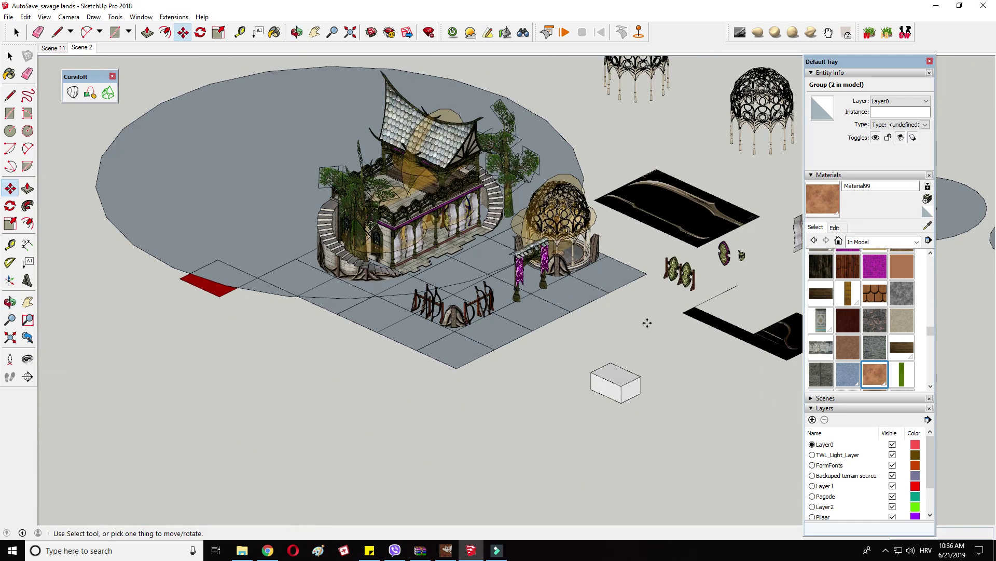
scroll(127, 218, down, 5)
scroll(625, 158, up, 8)
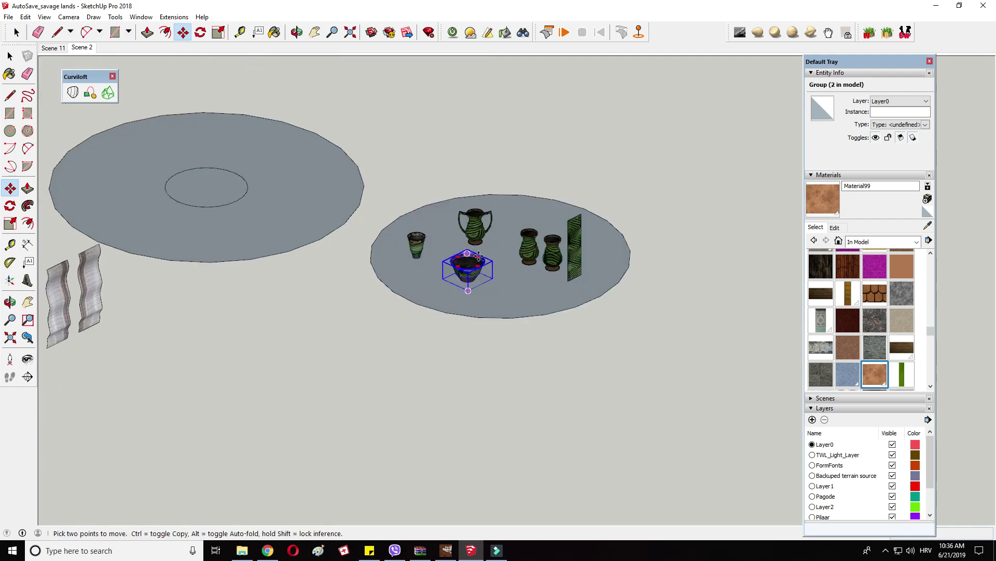
scroll(479, 255, up, 2)
key(space)
drag(338, 149, 589, 312)
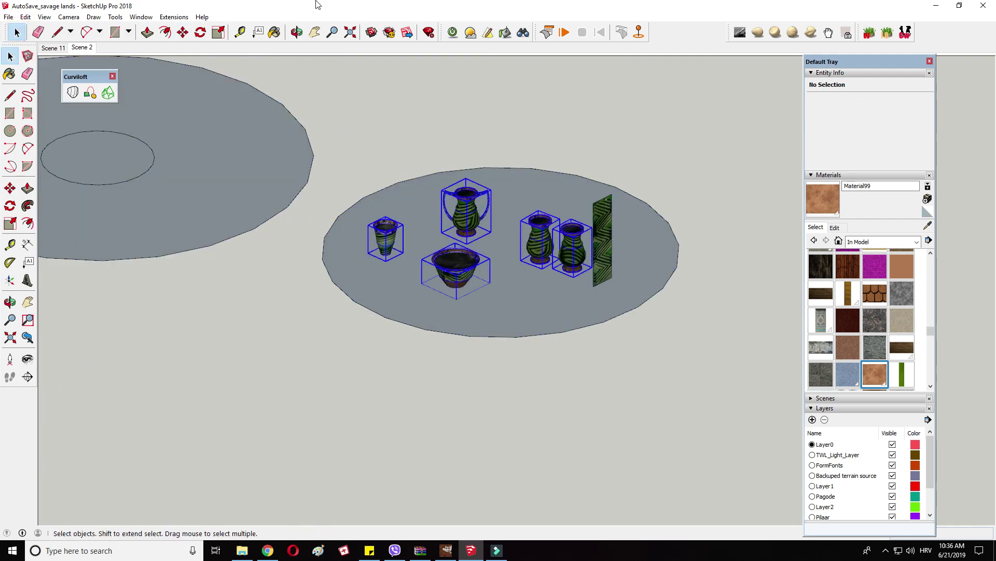
click(182, 32)
key(ctrl)
click(562, 268)
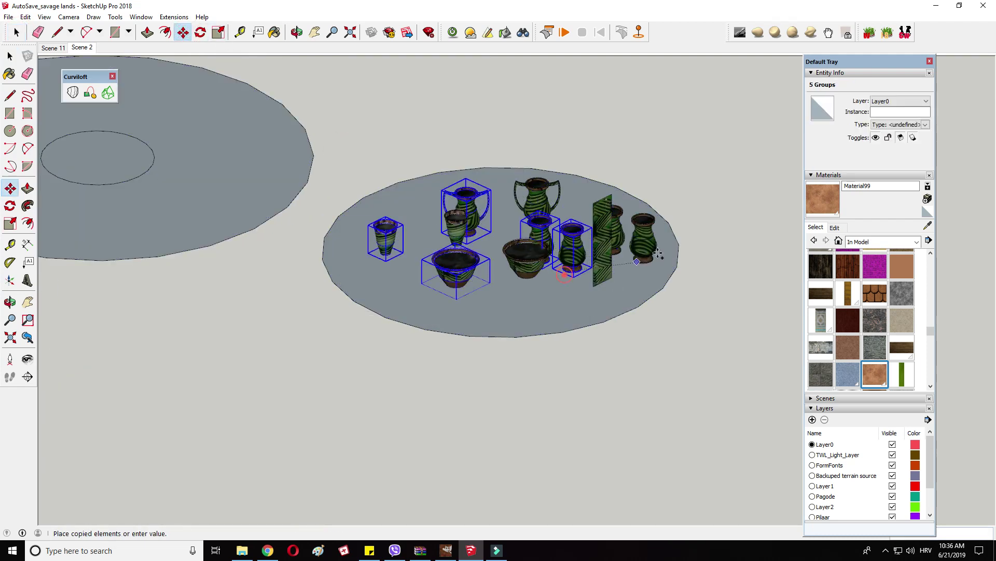
scroll(675, 238, down, 4)
scroll(333, 310, up, 4)
click(333, 310)
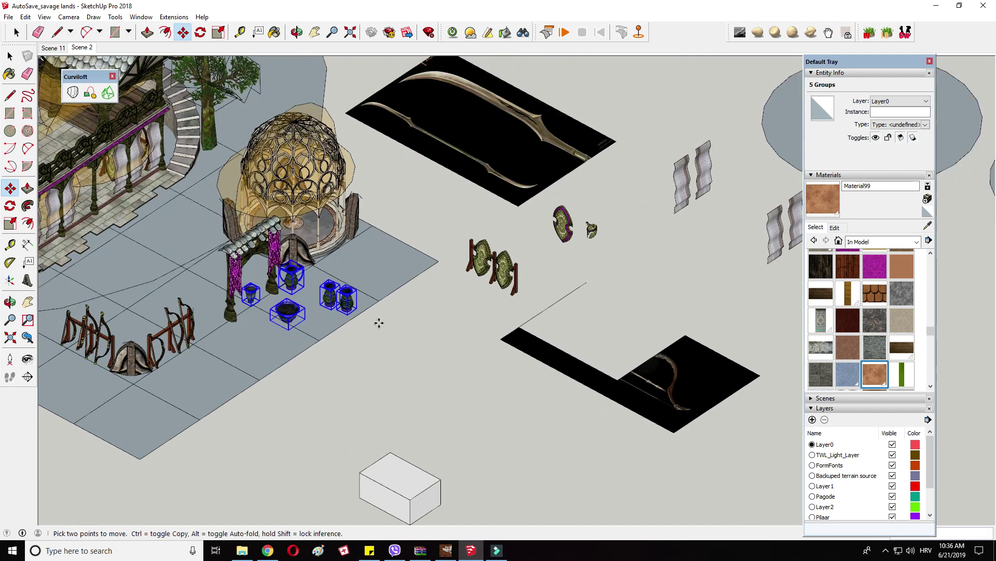
Step: Copy two plain tall vases from the platform onto the domed pavilion's floor, side by side
scroll(378, 323, up, 5)
scroll(296, 284, down, 3)
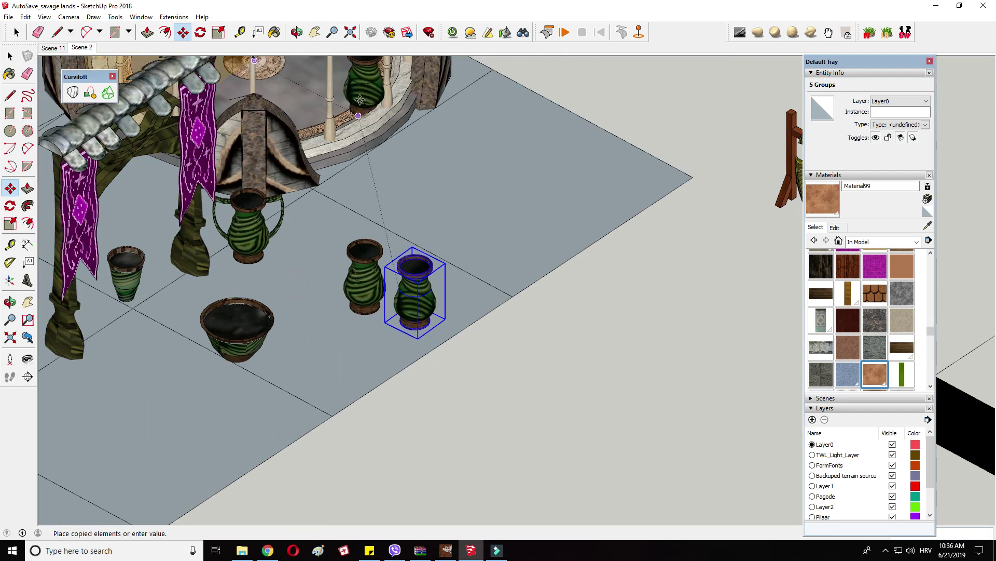
scroll(385, 198, up, 3)
middle_drag(394, 421, 370, 405)
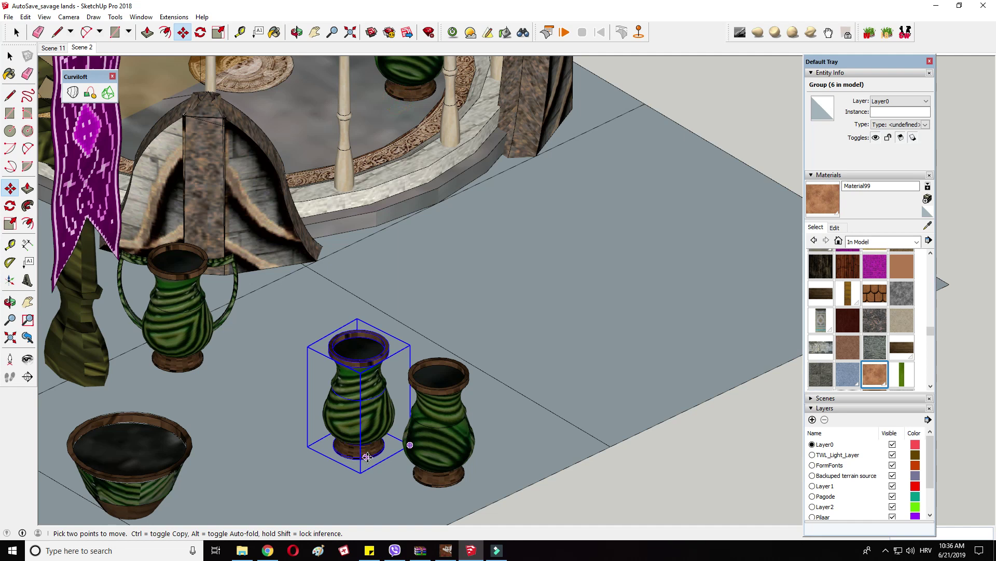
key(ctrl)
click(367, 457)
scroll(488, 452, down, 2)
scroll(402, 229, up, 1)
middle_drag(418, 206, 366, 188)
click(480, 158)
middle_drag(480, 158, 550, 187)
Step: Add a third vase copy inside the pavilion, scaled shorter and placed in front of the two tall ones
right_click(412, 163)
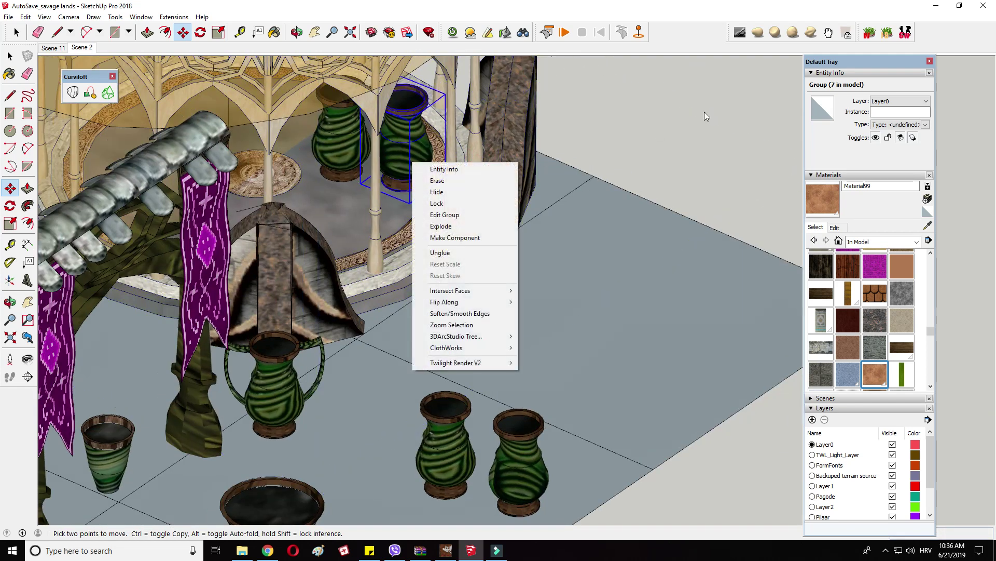
click(731, 97)
key(ctrl)
click(217, 37)
middle_drag(234, 202, 282, 180)
drag(332, 146, 336, 188)
middle_drag(336, 190, 518, 205)
click(182, 32)
scroll(381, 222, up, 5)
drag(383, 224, 368, 217)
scroll(370, 228, down, 8)
Step: Copy the two-handled vase to the pavilion's outer edge and move the original beside the banner arch's post
scroll(367, 262, up, 1)
right_click(336, 290)
click(327, 334)
key(ctrl)
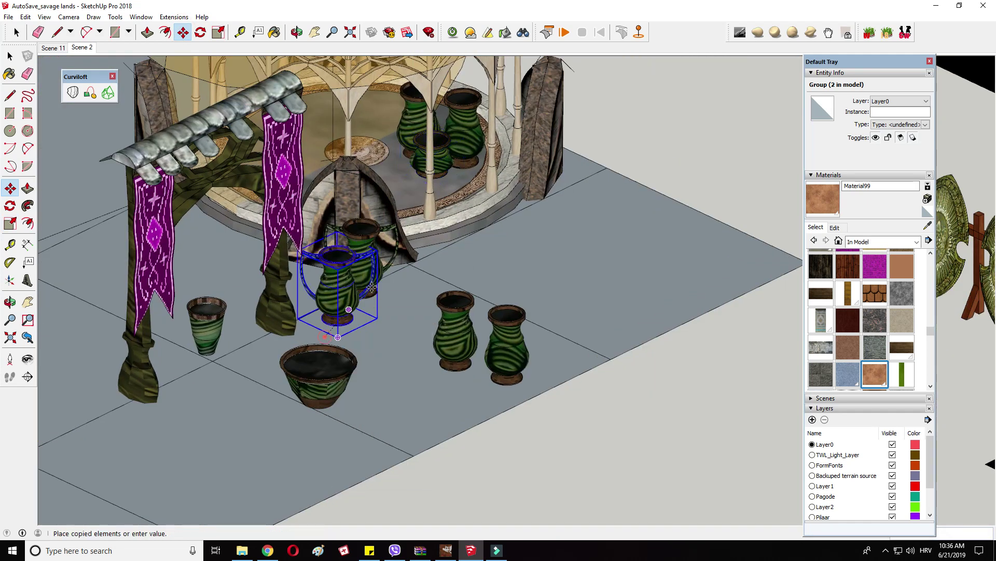
scroll(384, 283, up, 1)
click(423, 267)
right_click(356, 297)
key(Escape)
click(298, 316)
scroll(440, 337, up, 2)
Step: Copy the wide striped bowl onto the pavilion floor next to the vases
right_click(440, 337)
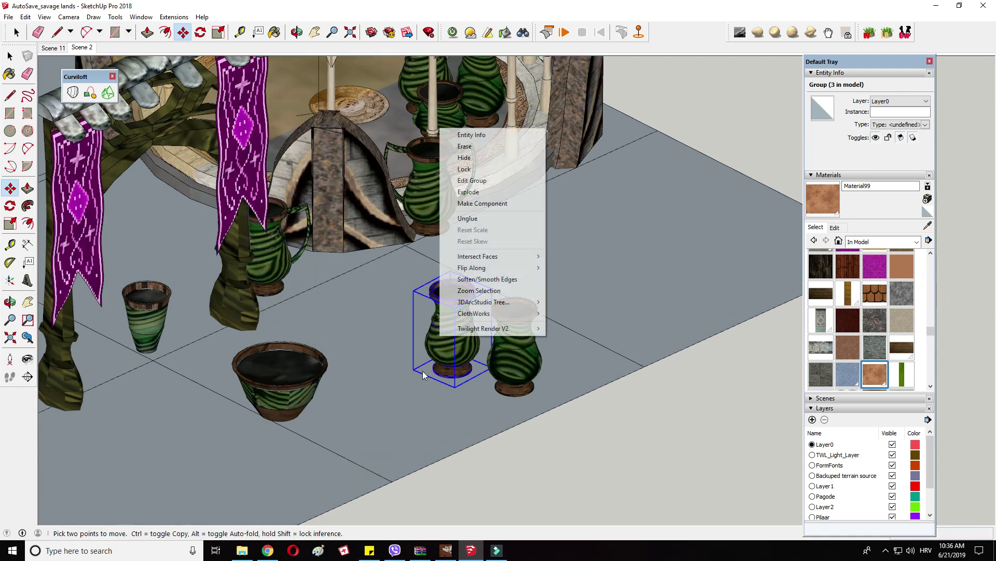
right_click(279, 391)
key(Escape)
scroll(273, 425, up, 1)
key(ctrl)
click(271, 414)
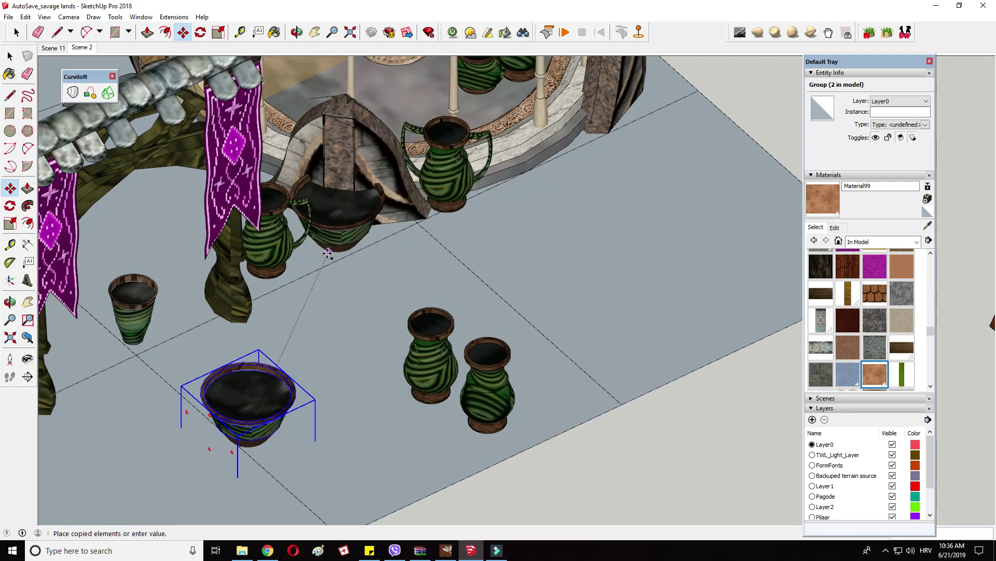
scroll(405, 285, down, 2)
scroll(405, 168, up, 1)
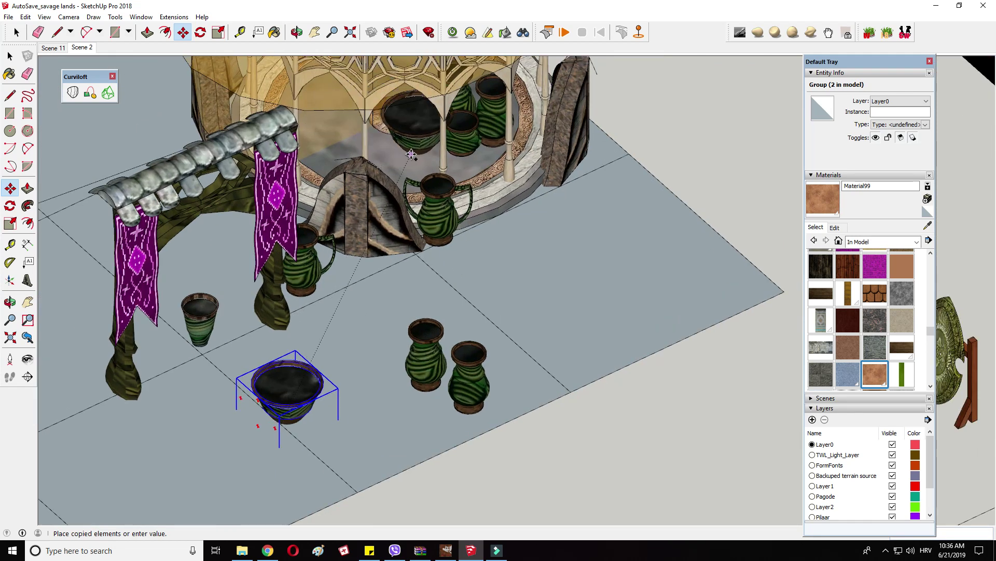
click(404, 159)
Step: Copy the tapered handleless pot to the ground in front of the pavilion's stone buttress
middle_drag(404, 158, 488, 133)
scroll(488, 134, down, 1)
scroll(348, 223, up, 1)
middle_drag(347, 223, 332, 259)
scroll(302, 291, up, 1)
right_click(298, 300)
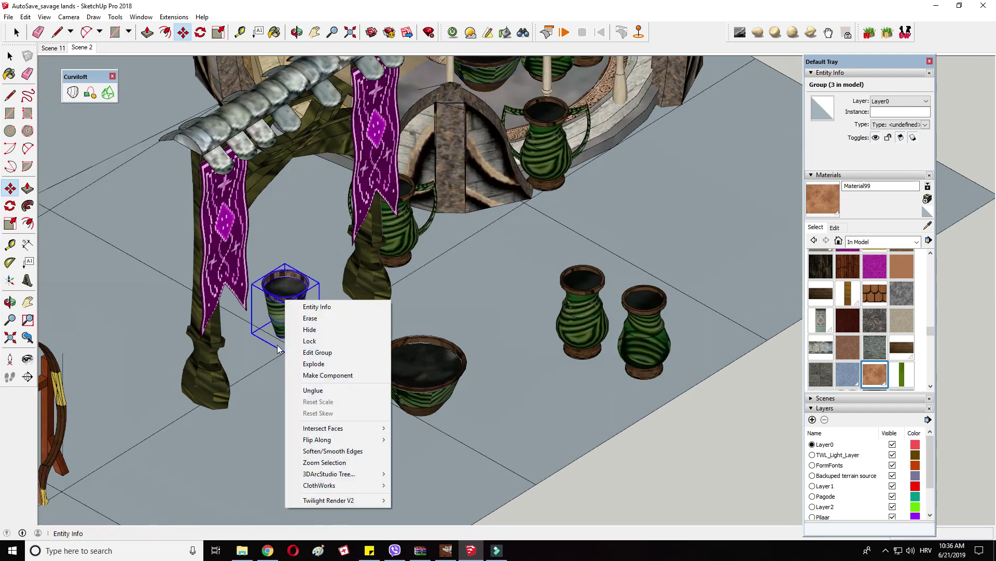
click(276, 336)
key(ctrl)
click(447, 230)
Step: Duplicate the tapered pot beside itself at the buttress and scale the duplicate shorter
scroll(447, 230, up, 3)
scroll(445, 223, up, 3)
key(ctrl)
click(435, 267)
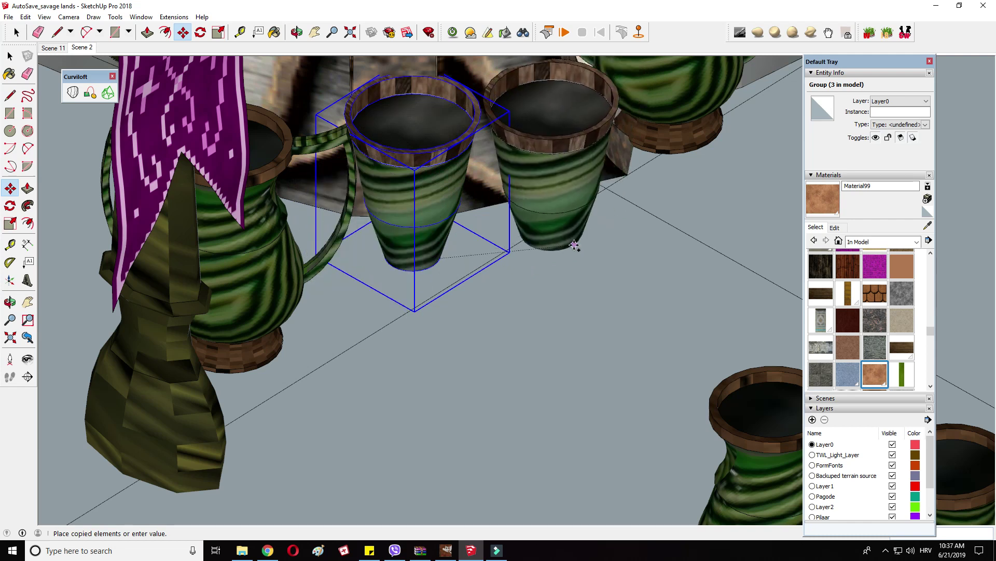
click(561, 254)
click(216, 34)
drag(540, 108, 540, 175)
scroll(412, 207, down, 5)
scroll(415, 207, down, 5)
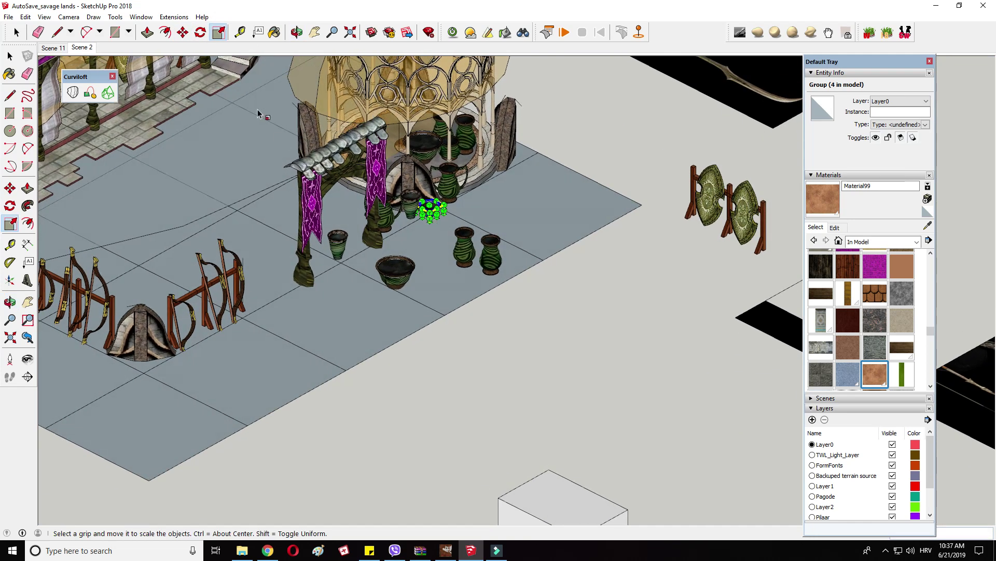
Step: Copy the wide bowl from the platform into the gallery's first archway, behind the curtain
click(184, 34)
scroll(329, 272, up, 3)
right_click(422, 274)
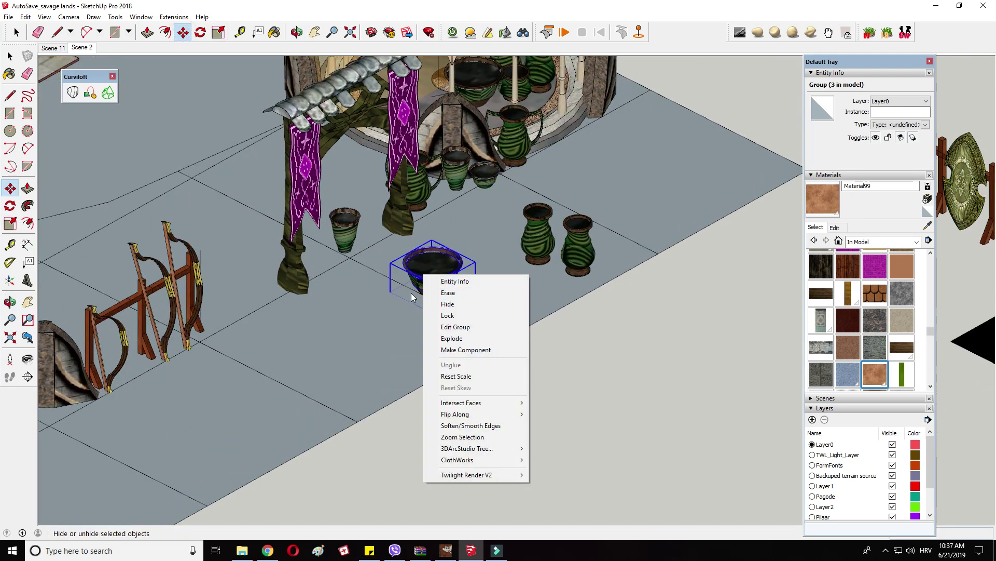
click(411, 294)
key(ctrl)
scroll(582, 344, down, 3)
scroll(275, 166, up, 3)
click(304, 198)
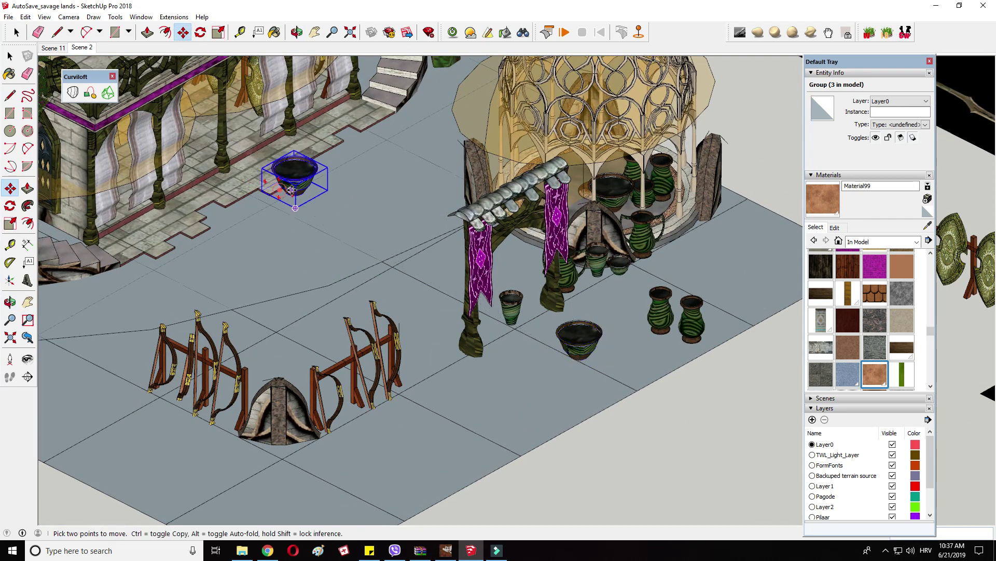
scroll(304, 197, up, 2)
click(305, 197)
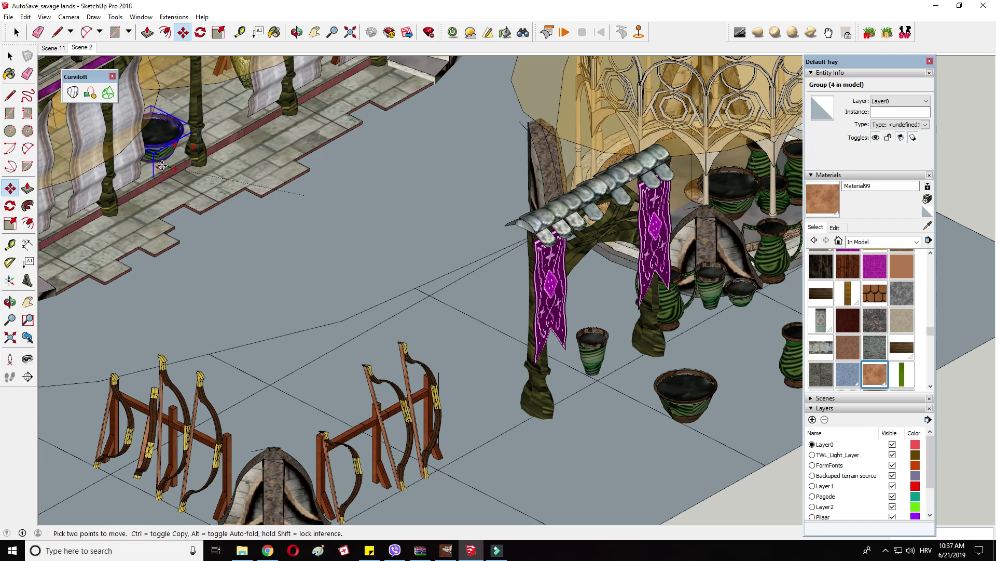
scroll(162, 165, down, 2)
scroll(133, 223, up, 5)
click(135, 222)
scroll(135, 223, down, 3)
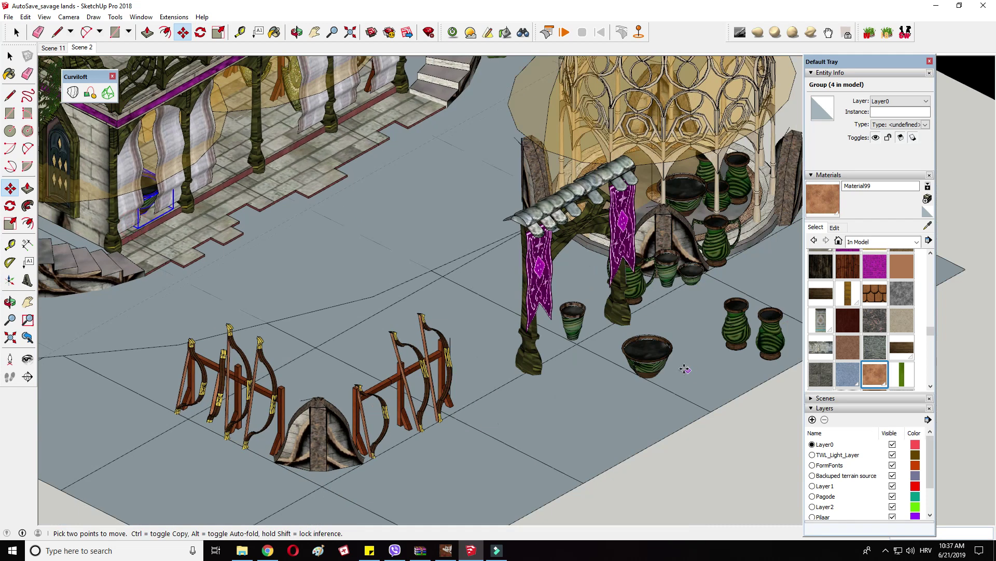
Step: Copy the two-handled vase from the pavilion's edge into the gallery beside the shield rack
right_click(712, 263)
click(709, 270)
key(ctrl)
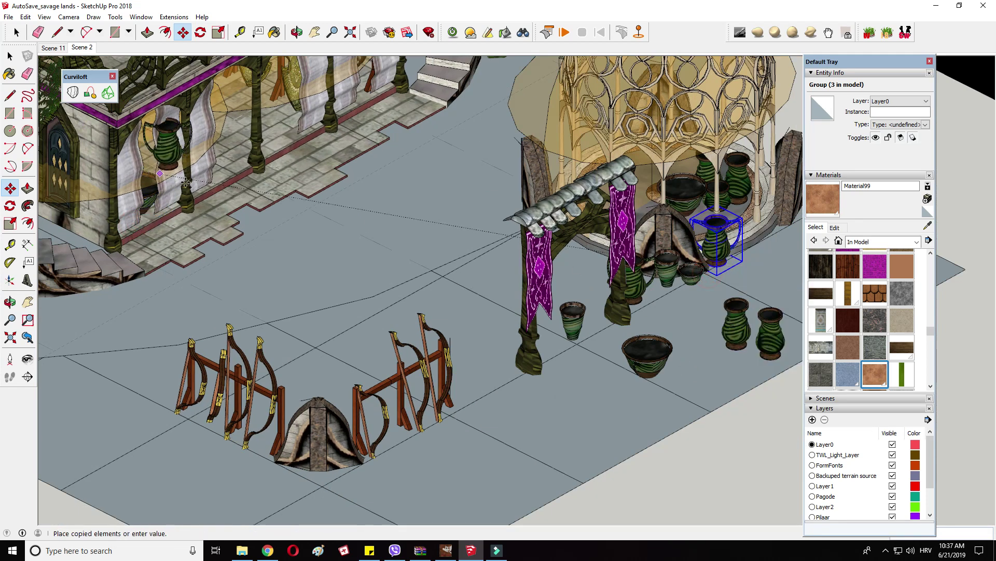
click(285, 136)
Step: Copy the tapered pot from beside the banner arch to the gallery's paved floor
right_click(574, 339)
click(573, 340)
key(ctrl)
scroll(603, 480, down, 3)
scroll(461, 322, up, 5)
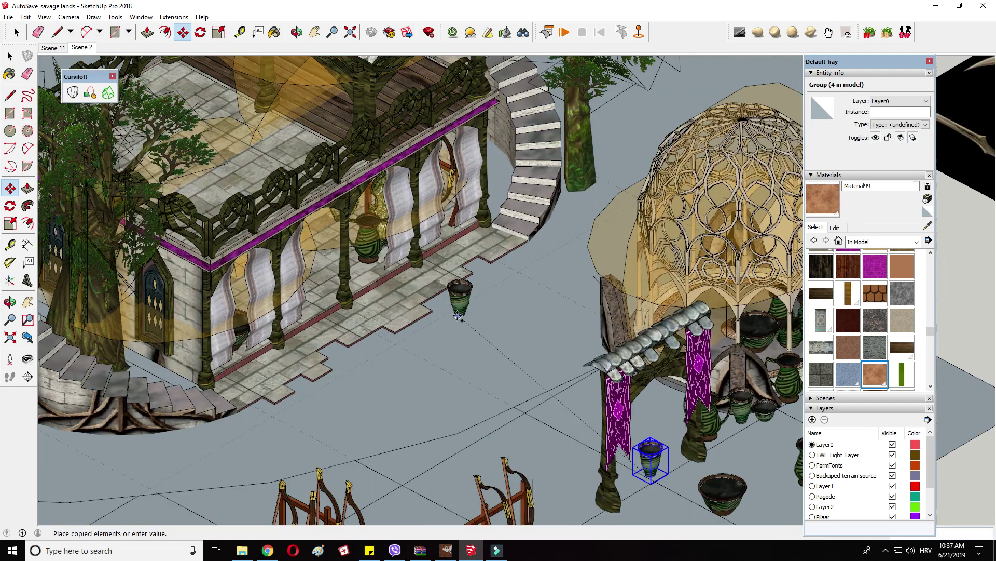
scroll(519, 259, down, 5)
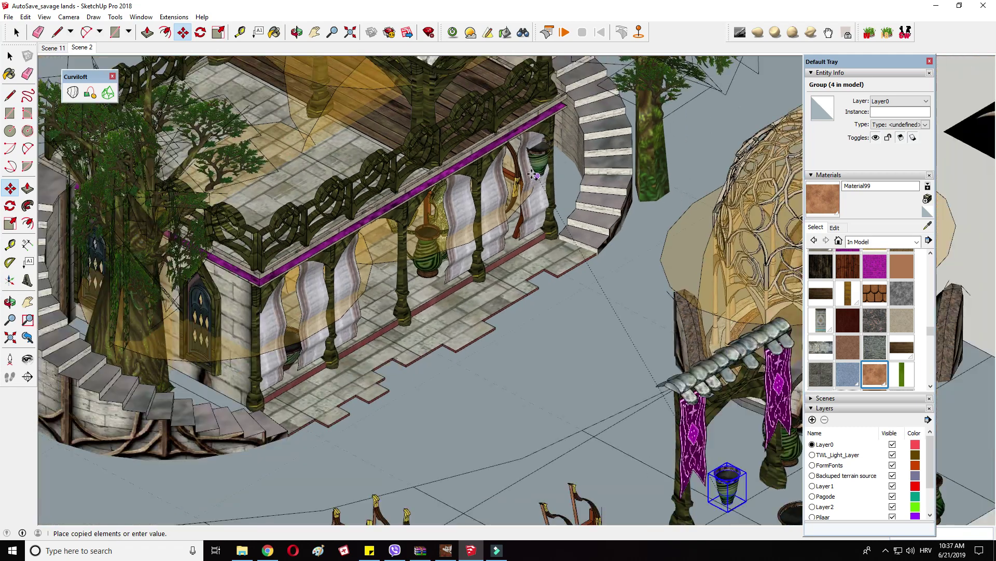
scroll(573, 491, up, 4)
scroll(415, 387, down, 4)
scroll(288, 232, up, 2)
scroll(287, 232, up, 2)
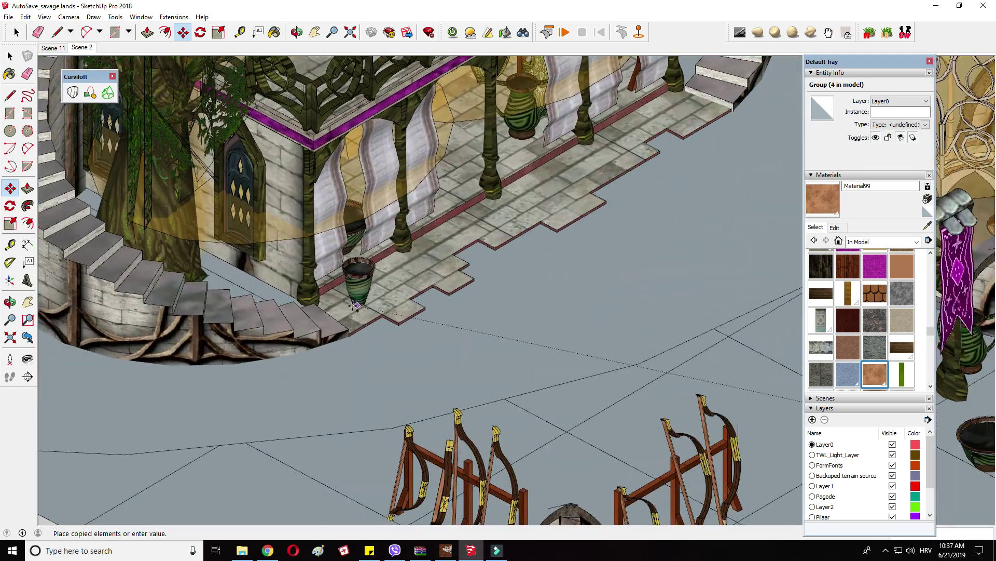
click(428, 248)
Step: Move the two spare tall vases off the platform onto the open ground near the spare shield rack
scroll(428, 248, down, 2)
shift+middle_drag(737, 296, 451, 250)
scroll(451, 250, up, 1)
right_click(390, 251)
click(342, 304)
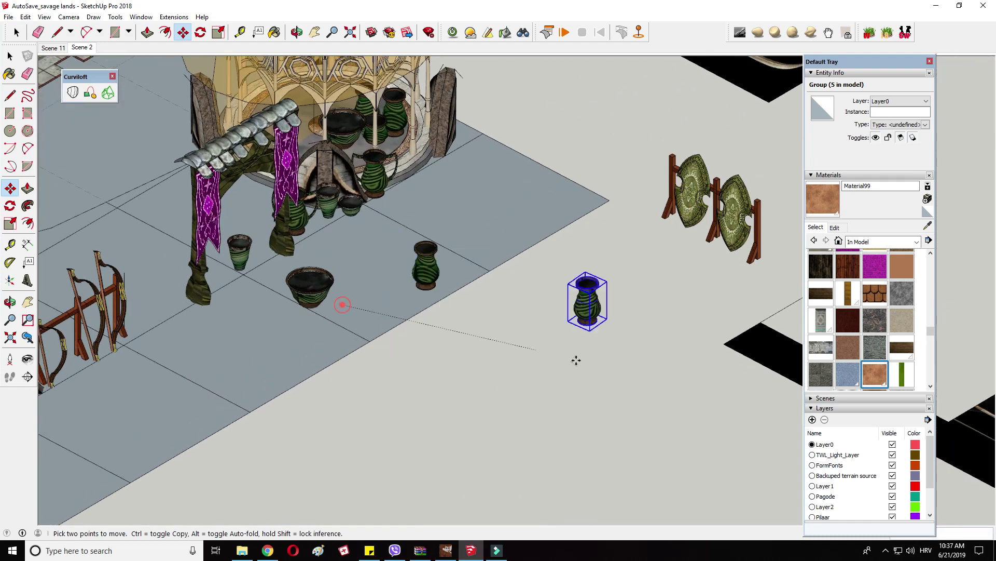
click(576, 360)
right_click(428, 271)
click(394, 350)
click(525, 406)
Step: Move the spare wide bowl off the platform to the ground beside the relocated vases
right_click(310, 271)
click(299, 288)
click(311, 311)
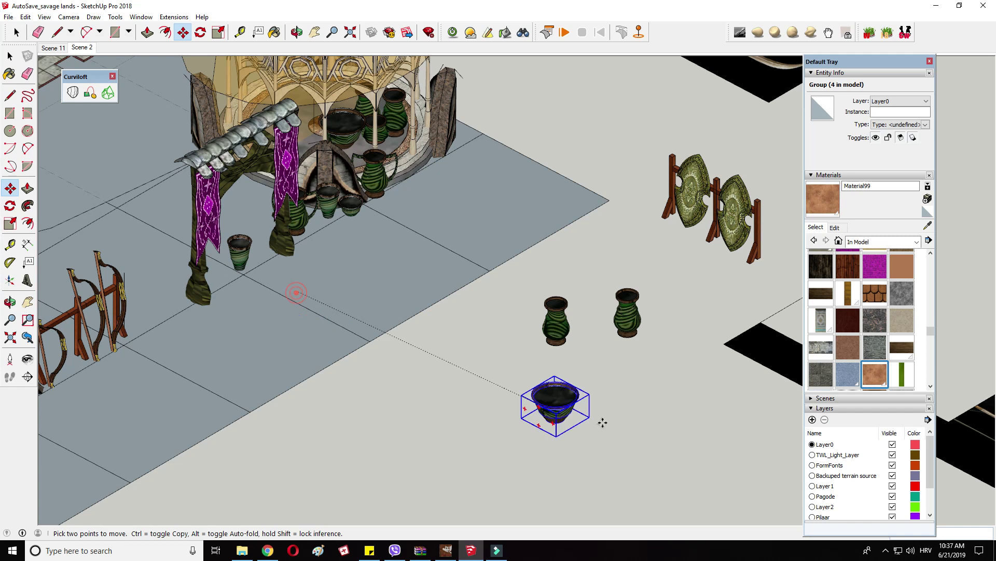
Step: Place the spare wide bowl and the tapered pot from beside the banner arch next to the relocated vases on the open ground
click(599, 398)
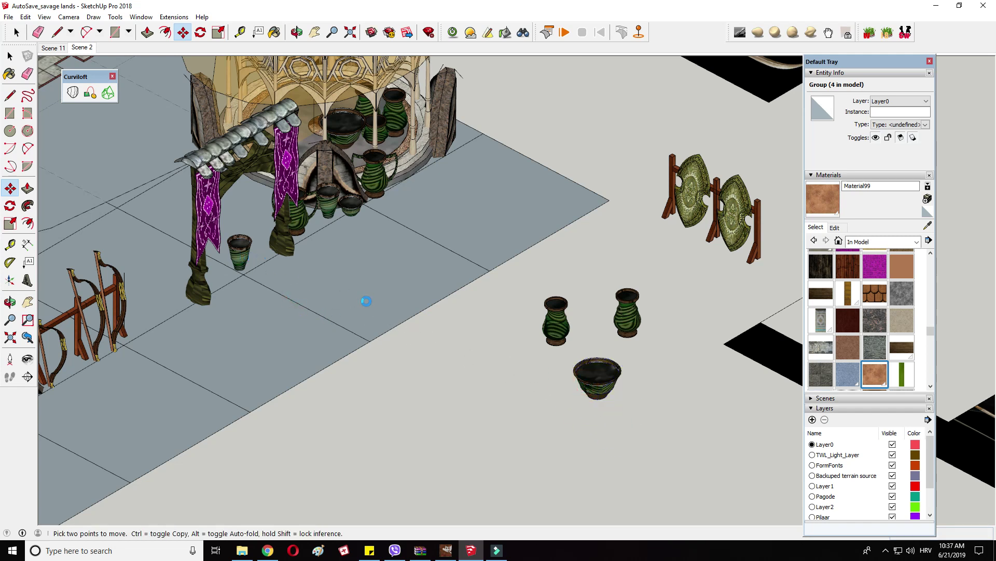
right_click(243, 257)
click(232, 290)
click(514, 395)
scroll(514, 395, down, 1)
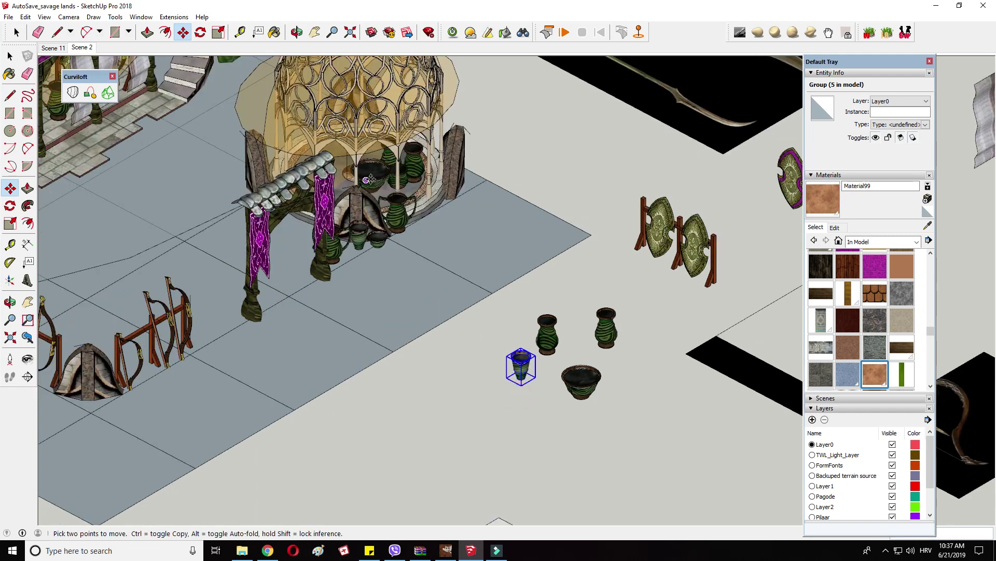
Step: Copy the tall vase inside the domed pavilion to the opposite side of its floor, behind the banner arch
scroll(369, 179, up, 2)
right_click(438, 161)
click(831, 148)
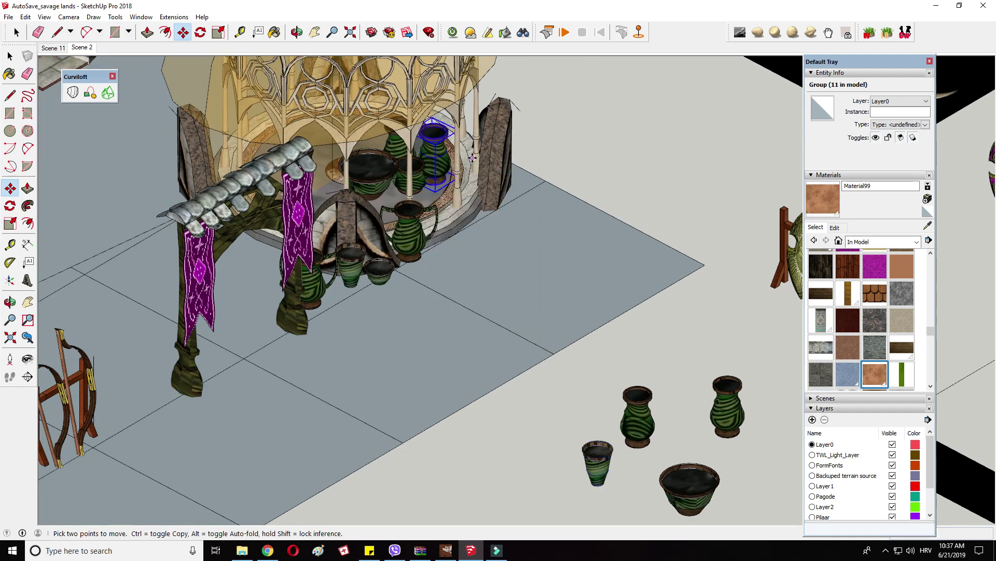
right_click(446, 165)
click(797, 132)
key(ctrl)
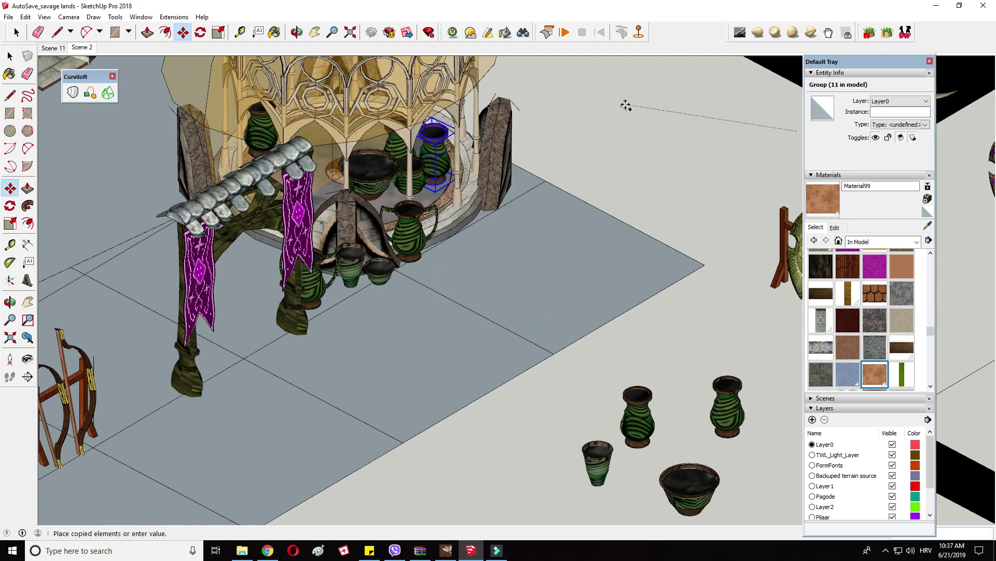
Step: Copy the wide bowl inside the pavilion to the rear of the floor, near the copied tall vase
right_click(374, 179)
click(791, 196)
key(ctrl)
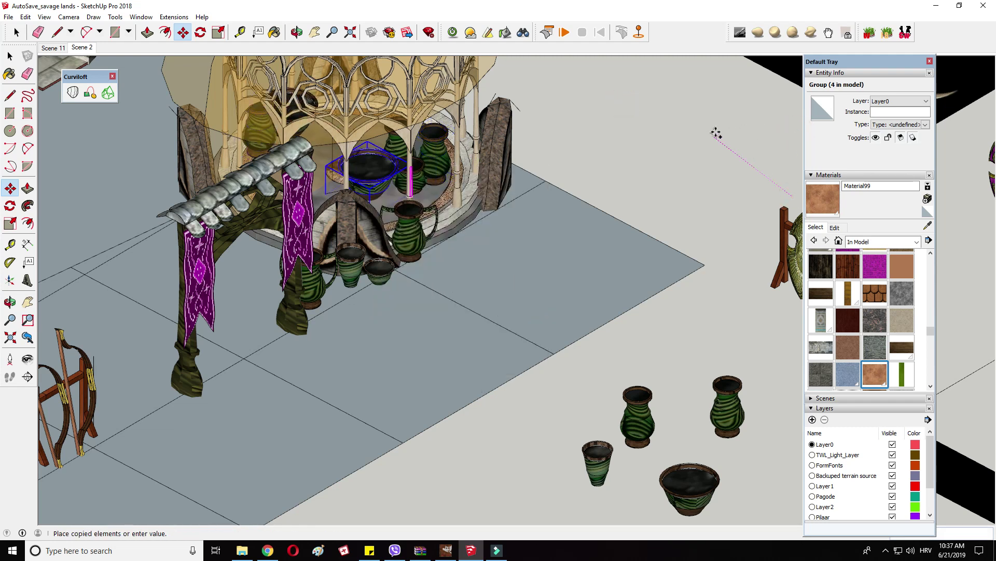
click(719, 134)
Step: Copy the small vase standing beside the pavilion's wide bowl to the rear of the pavilion floor
right_click(400, 166)
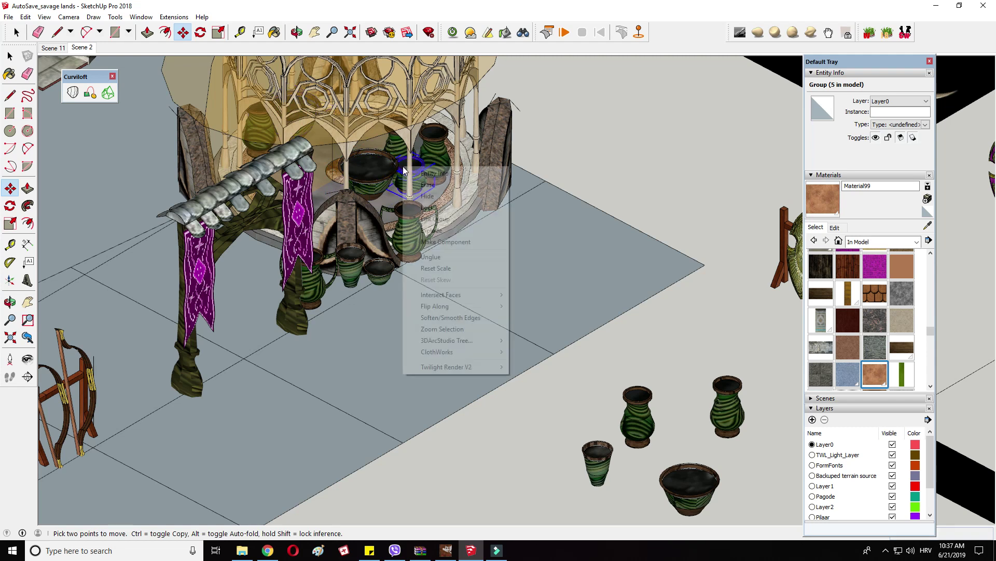
click(814, 183)
scroll(538, 212, down, 2)
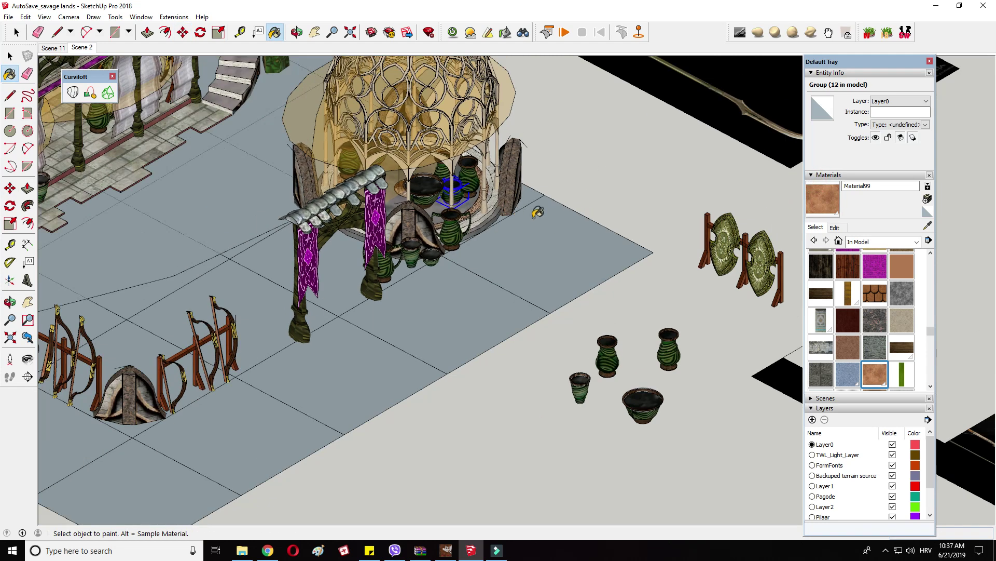
click(180, 31)
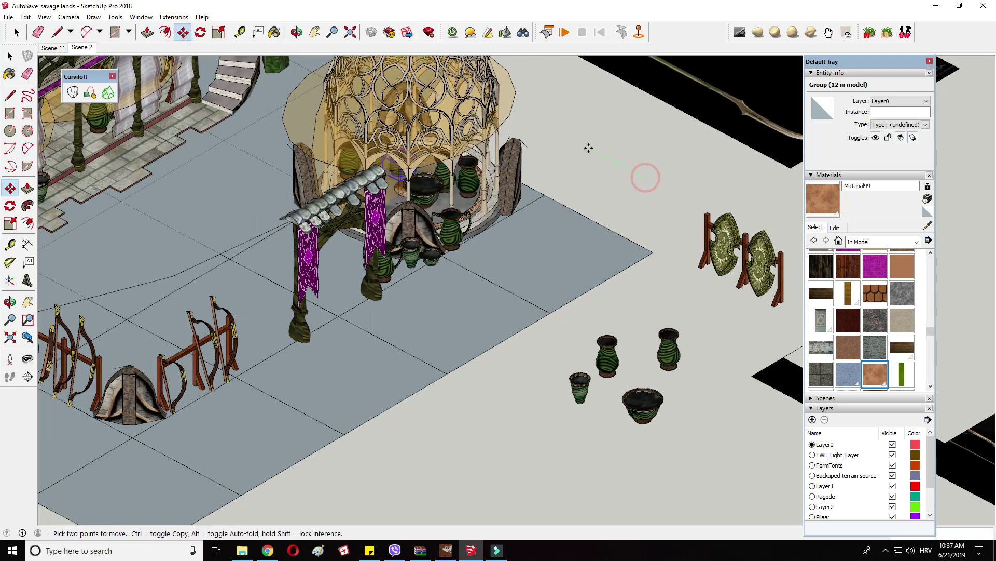
ctrl+click(631, 174)
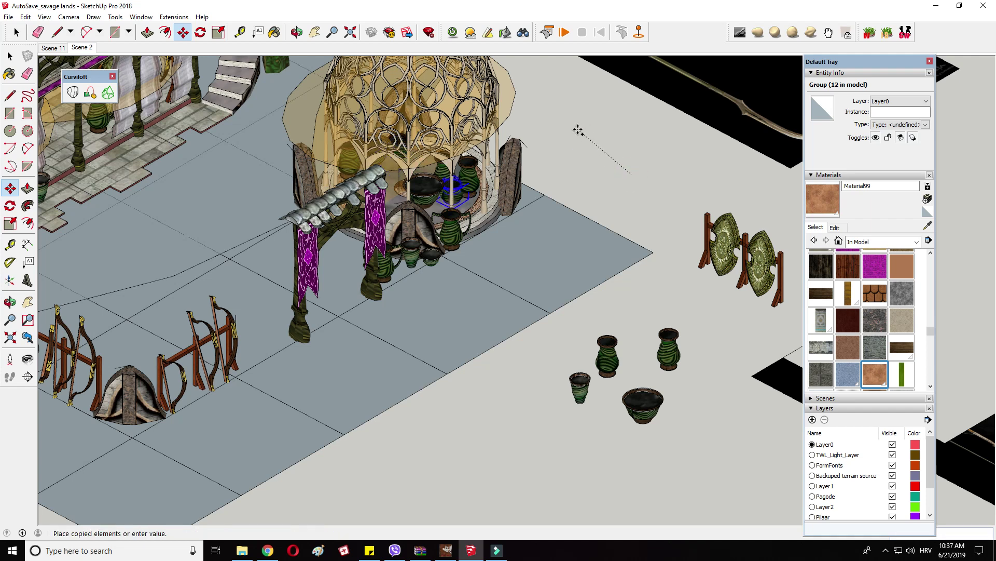
click(578, 130)
Step: Copy the two-handled vase from the pavilion's front edge to the group of spare pots on the open ground
scroll(569, 245, down, 3)
scroll(630, 284, up, 3)
right_click(396, 237)
ctrl+click(384, 285)
click(497, 426)
right_click(436, 205)
ctrl+click(428, 263)
click(688, 431)
Step: Examine the overall scene layout around the gallery, pavilion, banner arch, bow racks and spare props
scroll(483, 354, down, 5)
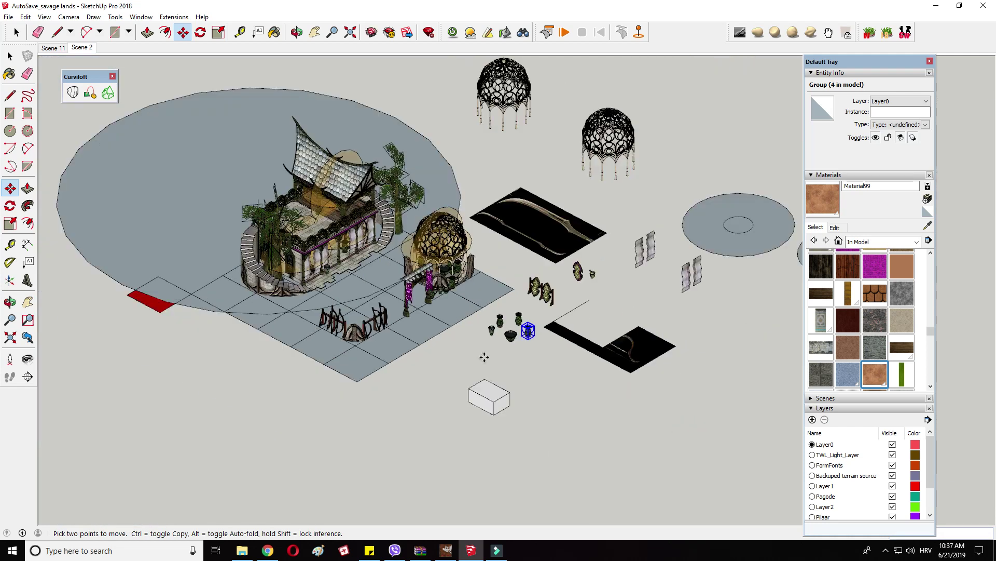
click(314, 32)
drag(335, 163, 444, 232)
middle_drag(445, 232, 451, 253)
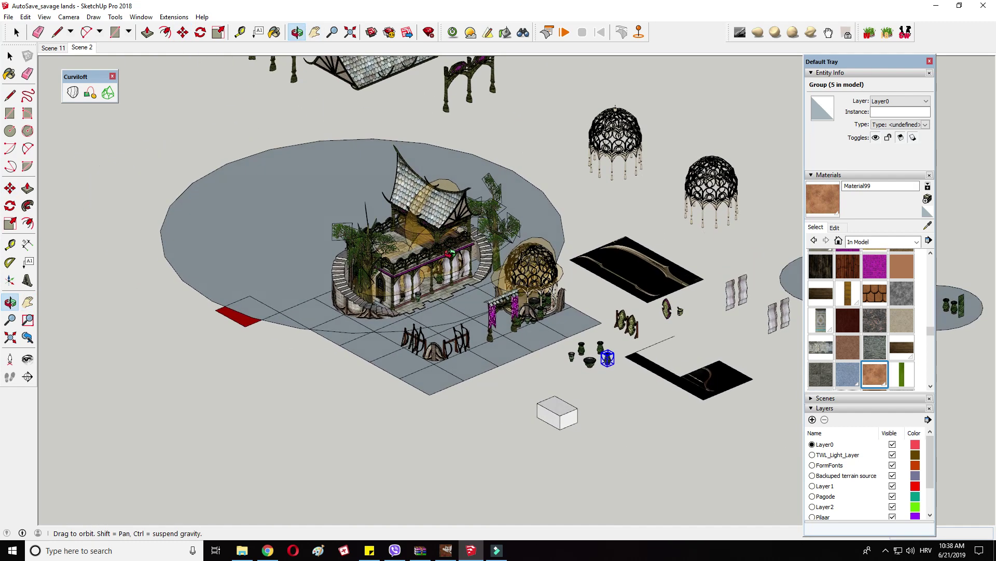
scroll(456, 255, up, 3)
drag(558, 222, 518, 218)
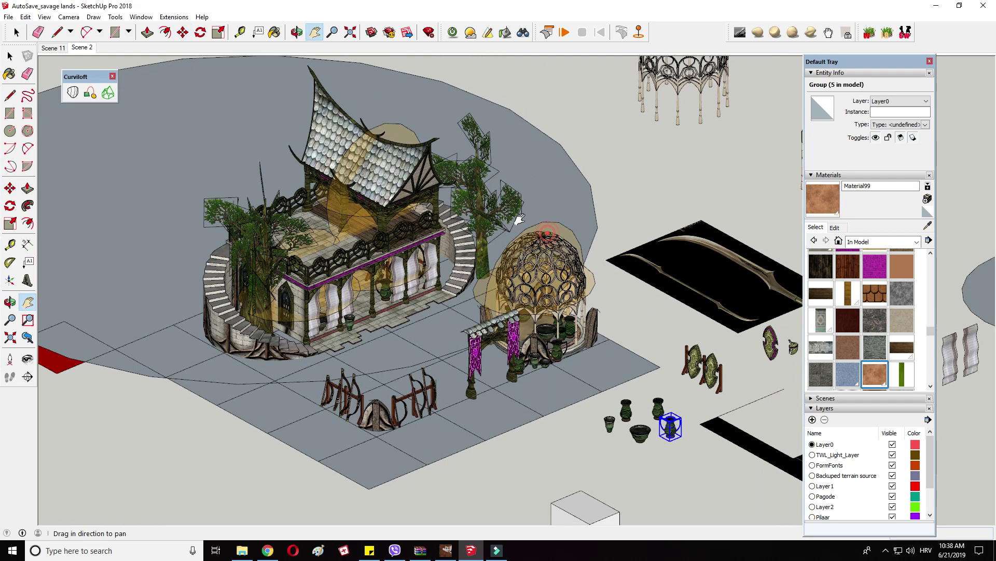
middle_drag(518, 218, 520, 246)
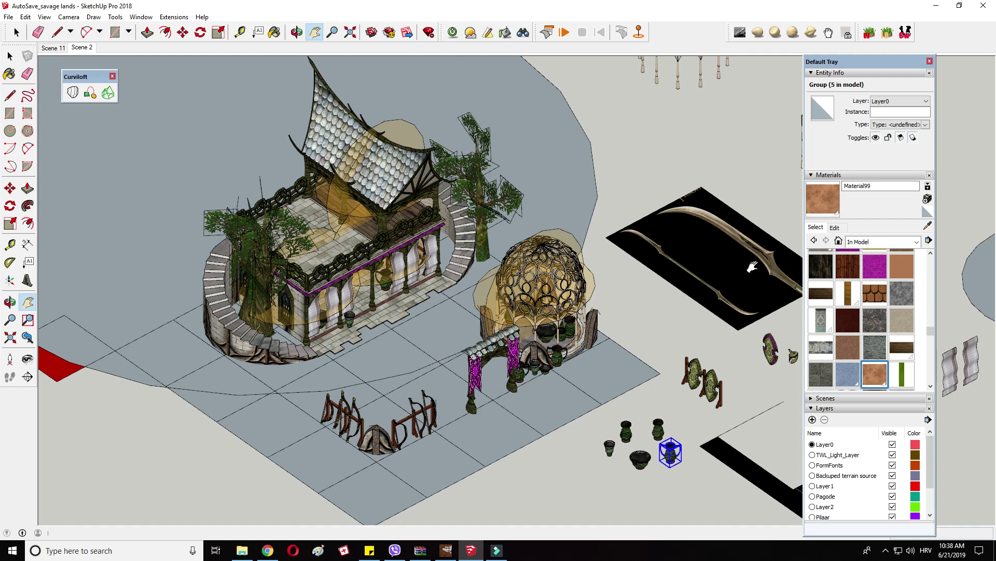
shift+middle_drag(717, 265, 675, 226)
middle_drag(514, 268, 552, 230)
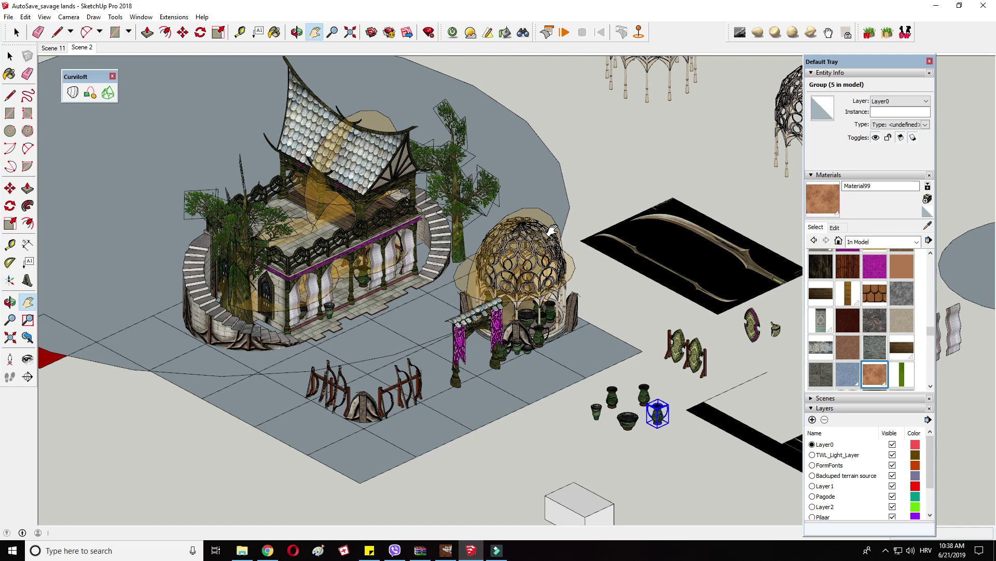
drag(360, 192, 447, 232)
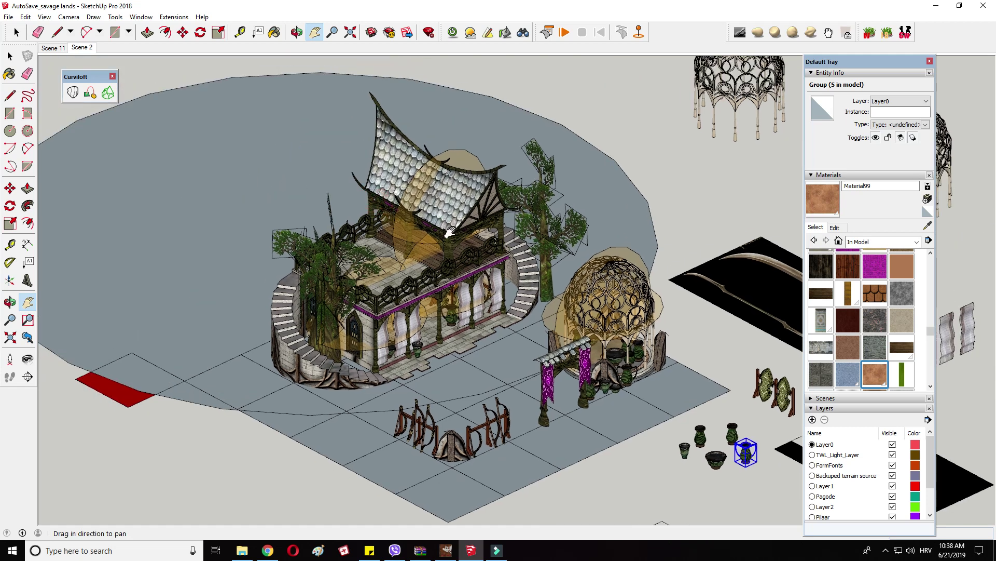